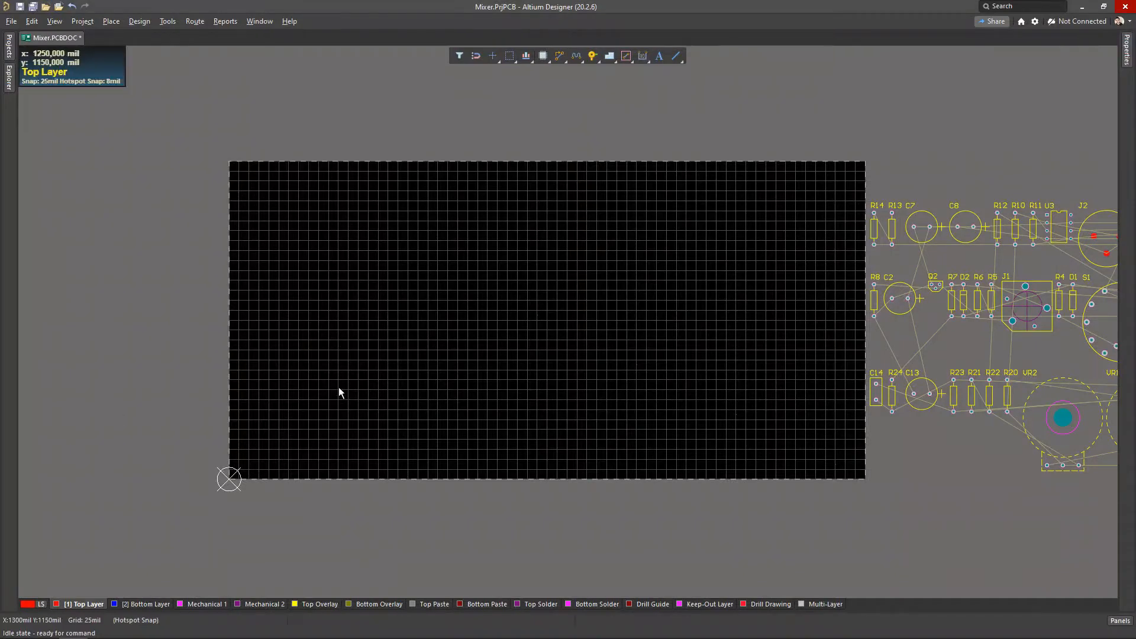
Open the board's Layer Stack Manager and review the stack's board properties in the stackup view
left_click(141, 21)
left_click(178, 146)
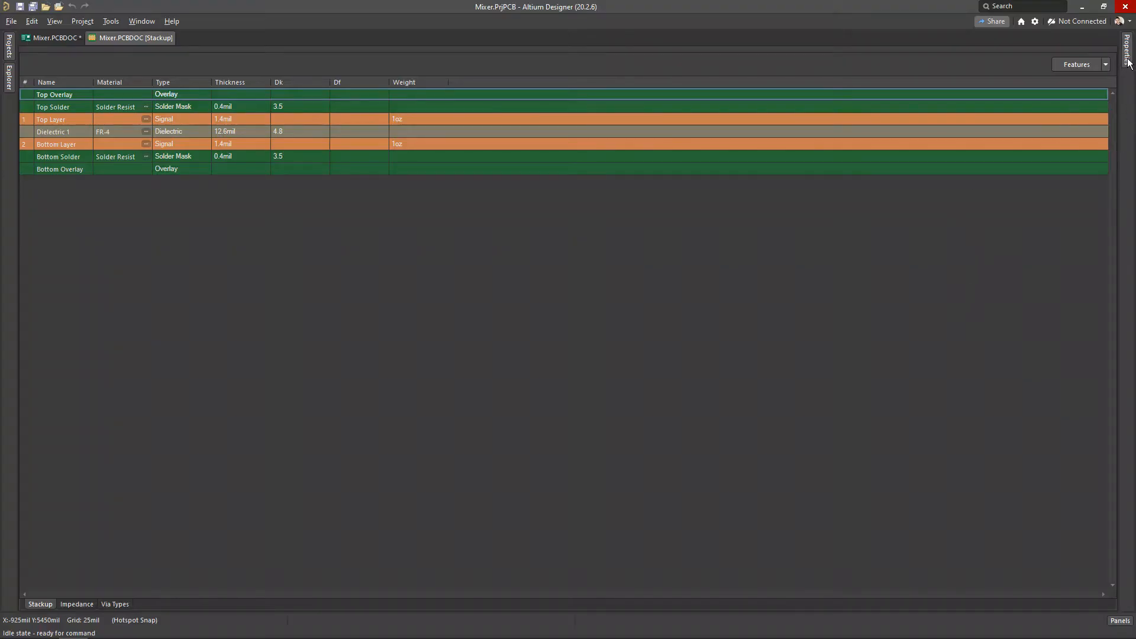
mouse_move(1128, 59)
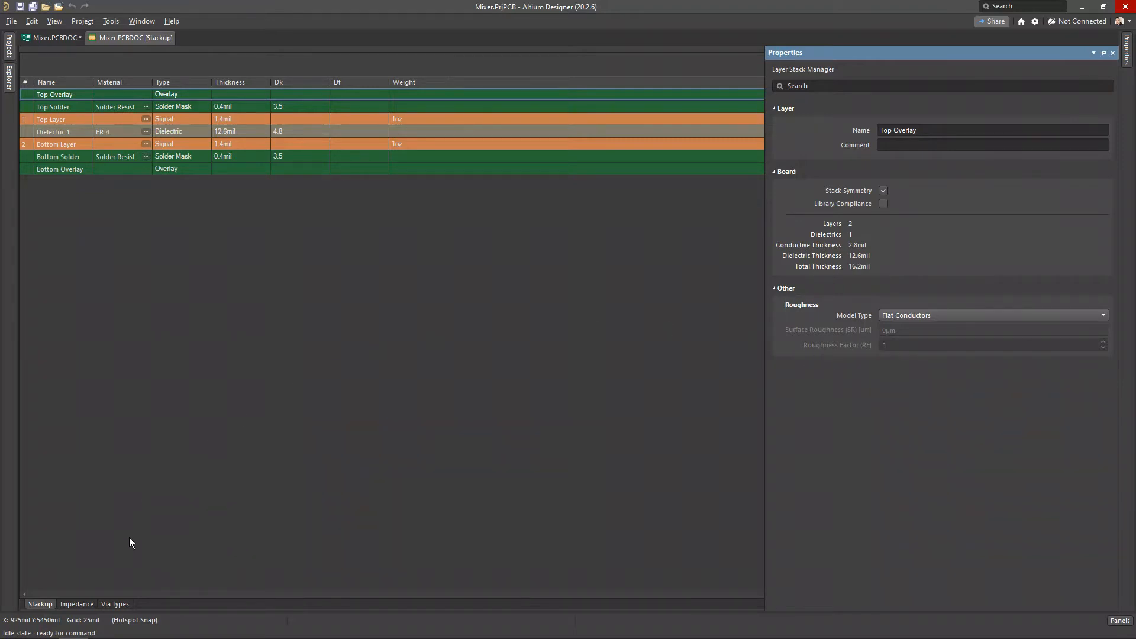
left_click(43, 601)
left_click(584, 291)
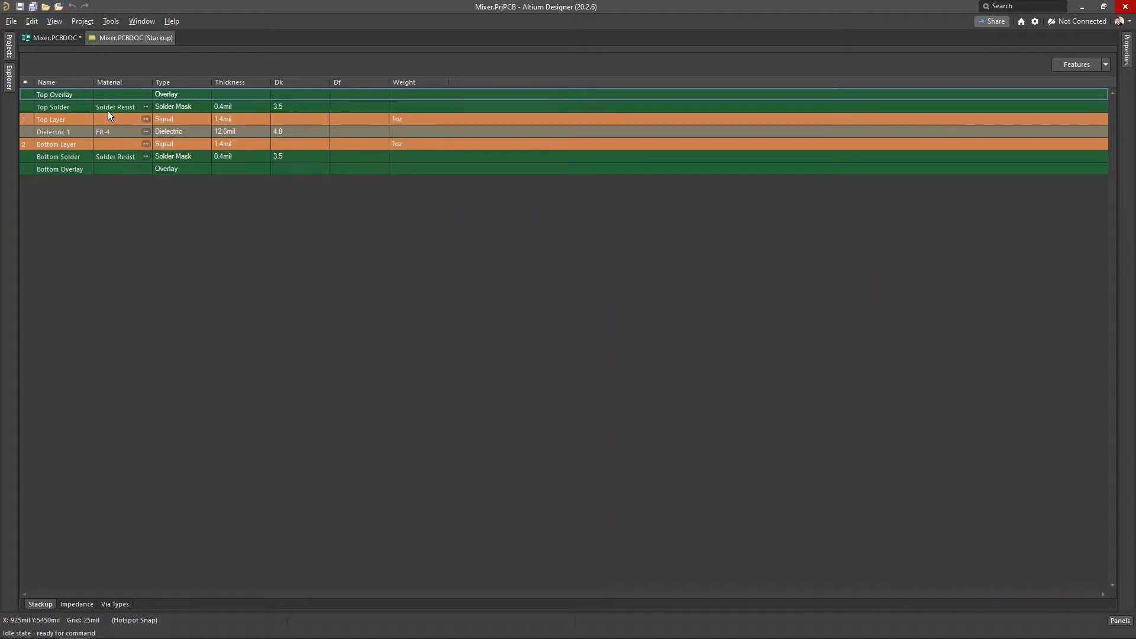
Inspect the Top Layer, Dielectric 1 and Bottom Layer entries of the stackup
left_click(77, 118)
left_click(71, 133)
left_click(68, 146)
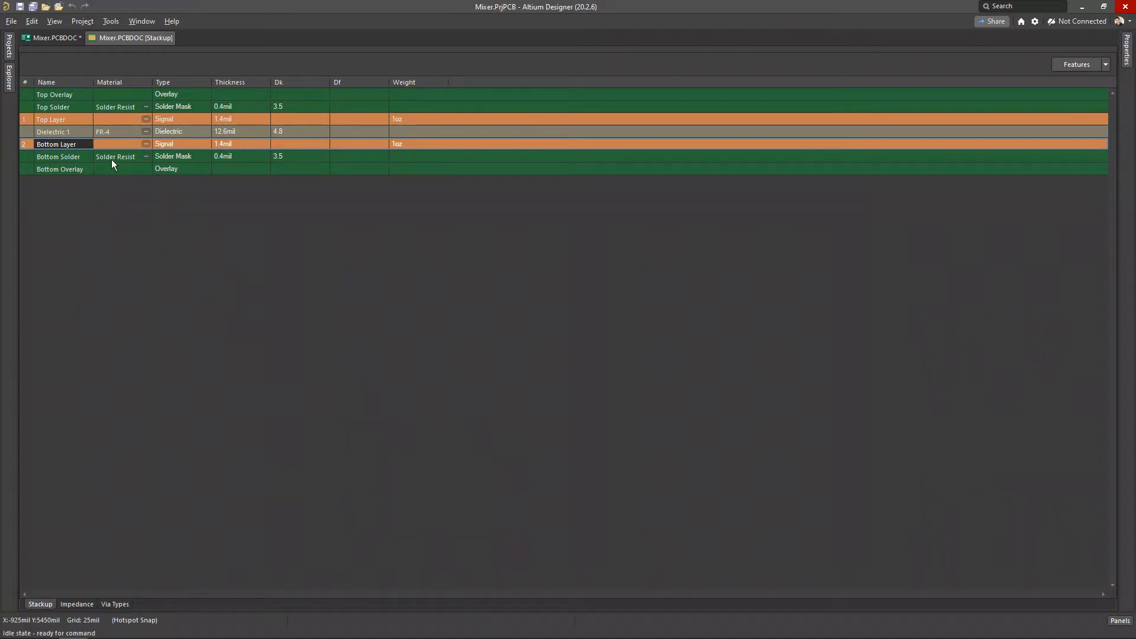
left_click(76, 122)
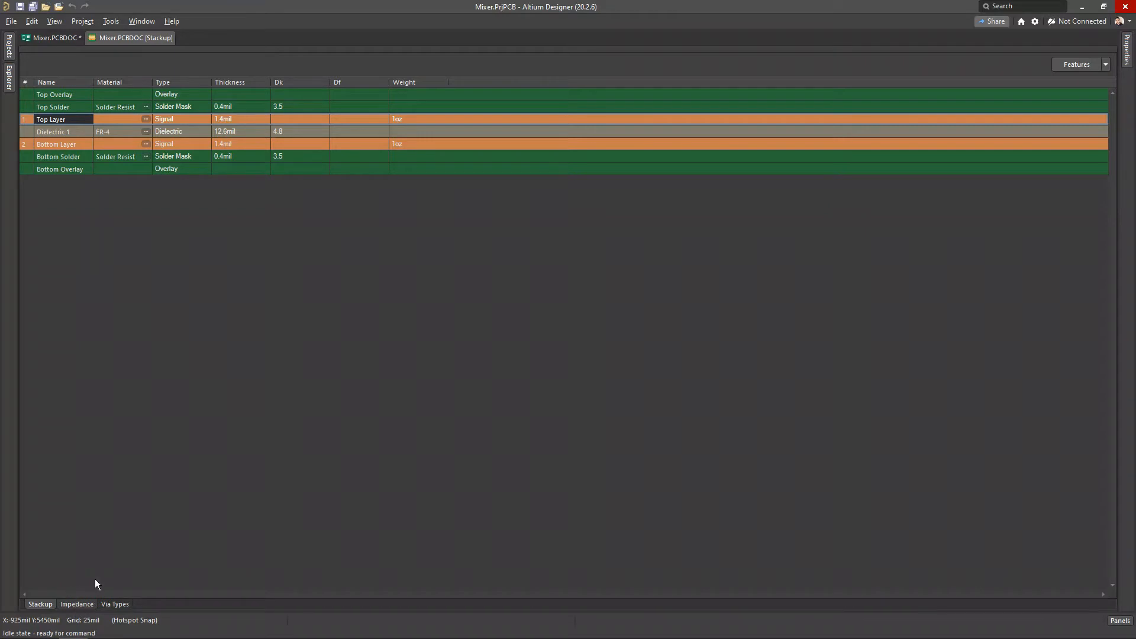
Add an impedance profile to the layer stack and select its Top Layer entry
left_click(76, 604)
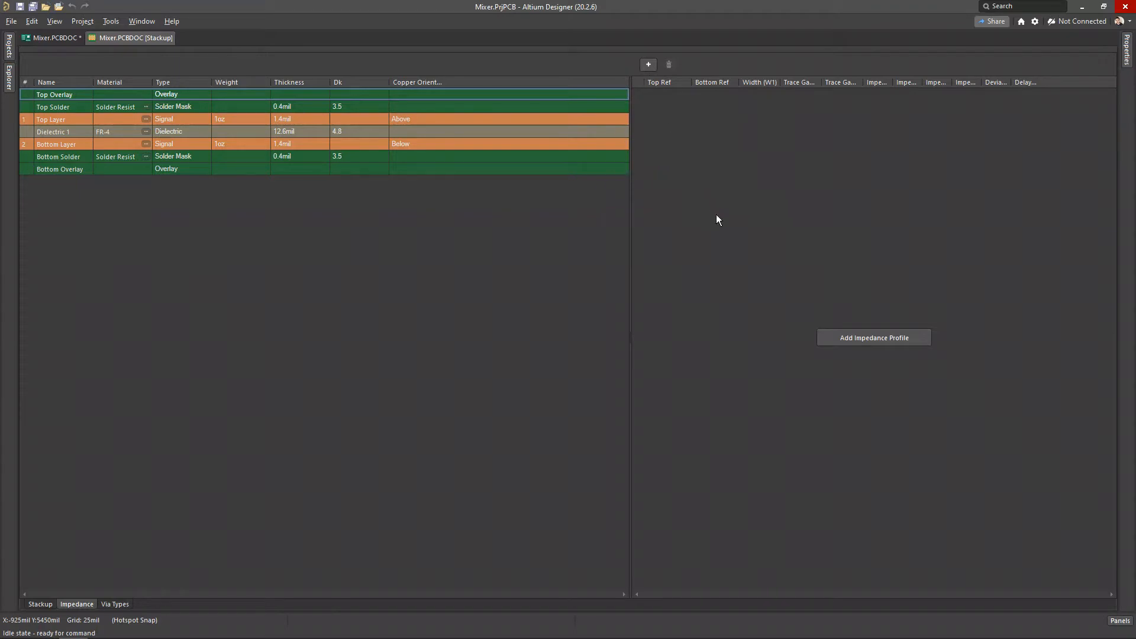
left_click(649, 65)
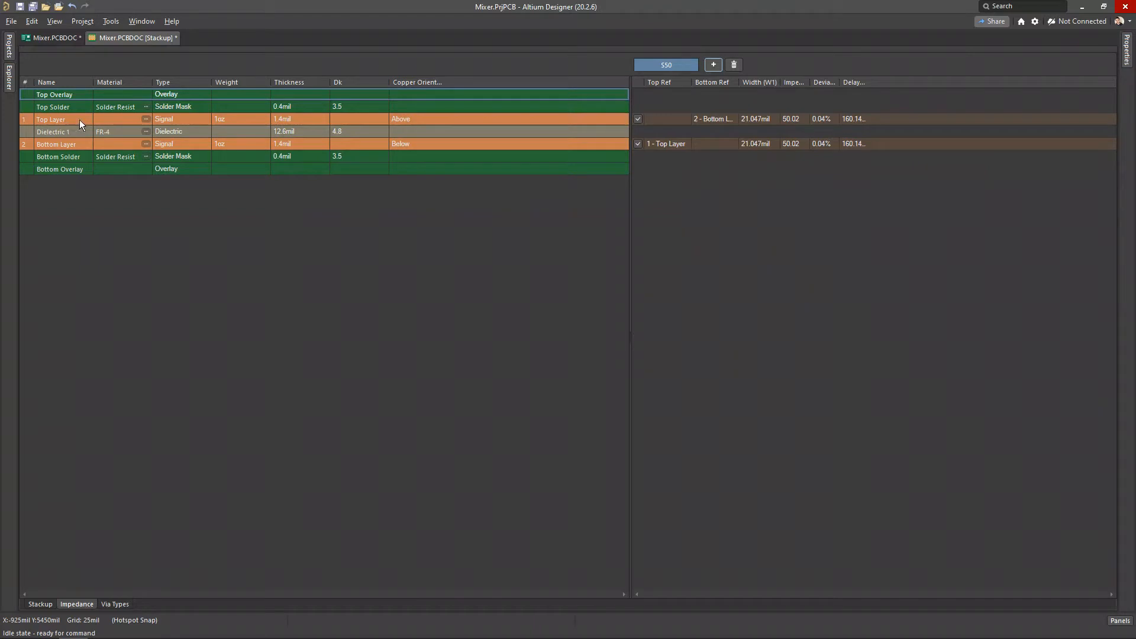
left_click(672, 119)
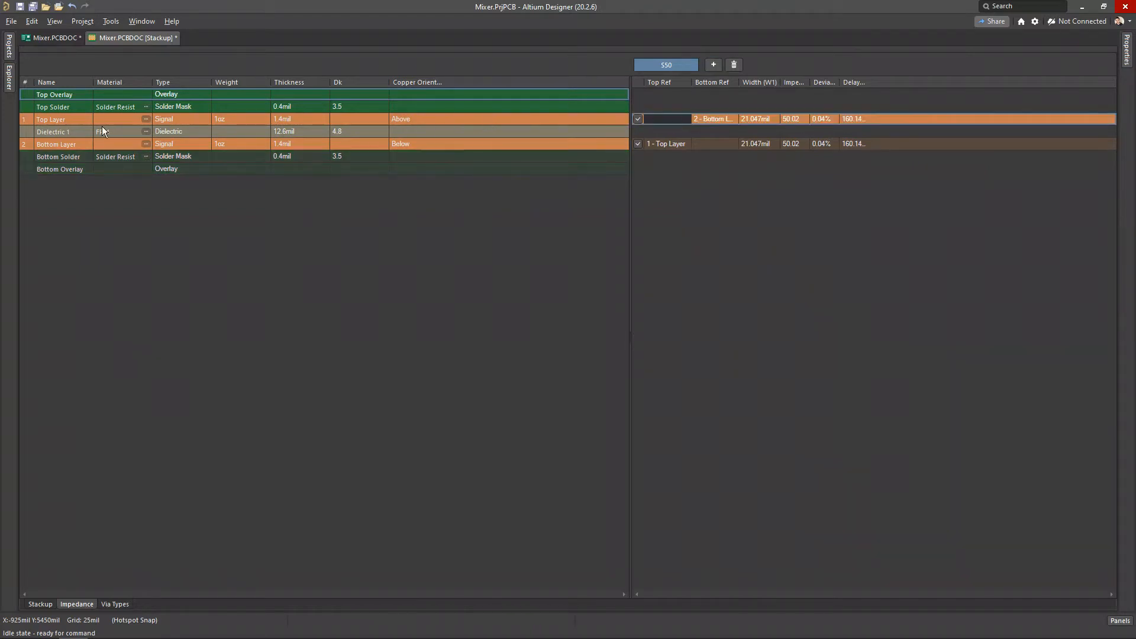
left_click(55, 119)
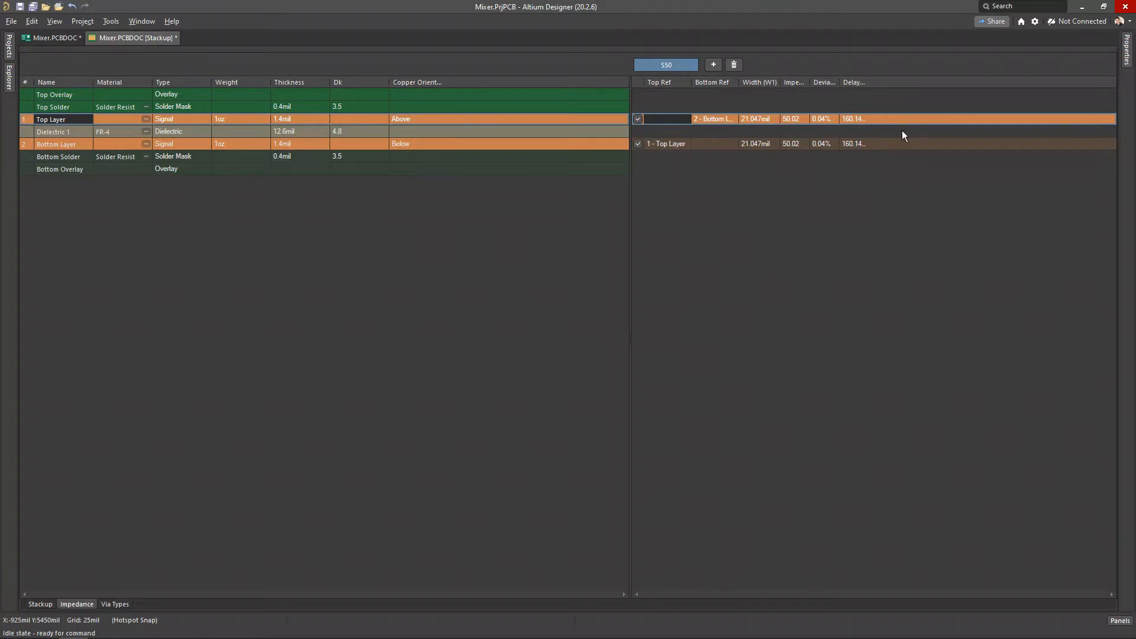
Review the Top Layer's impedance type, target impedance and trace width settings, and delete the impedance profile
left_click(1127, 56)
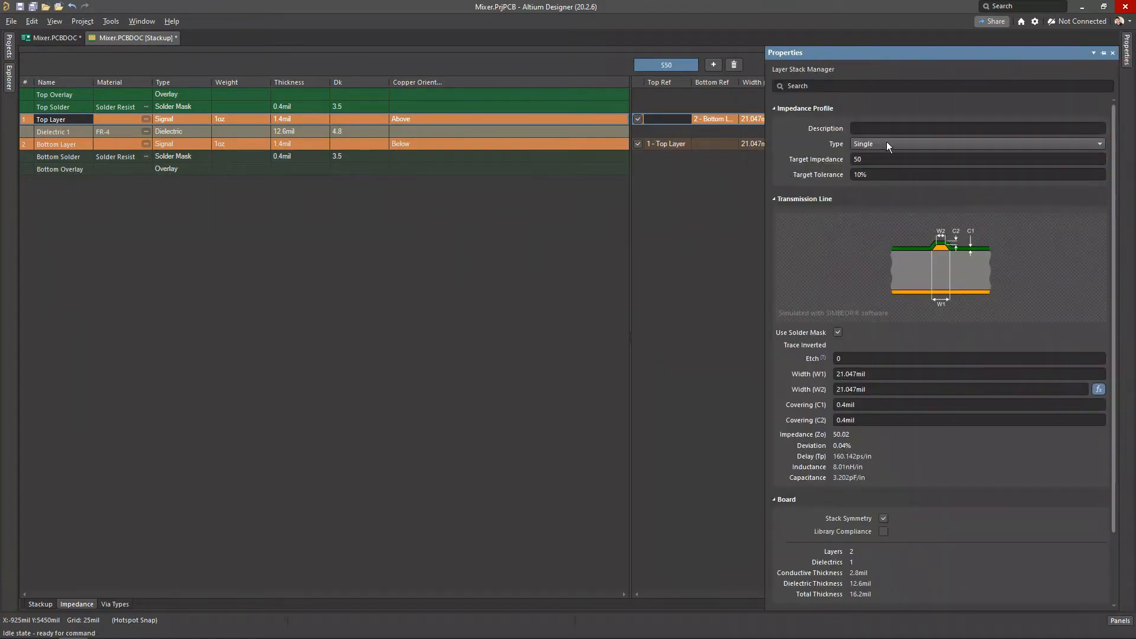
left_click(878, 162)
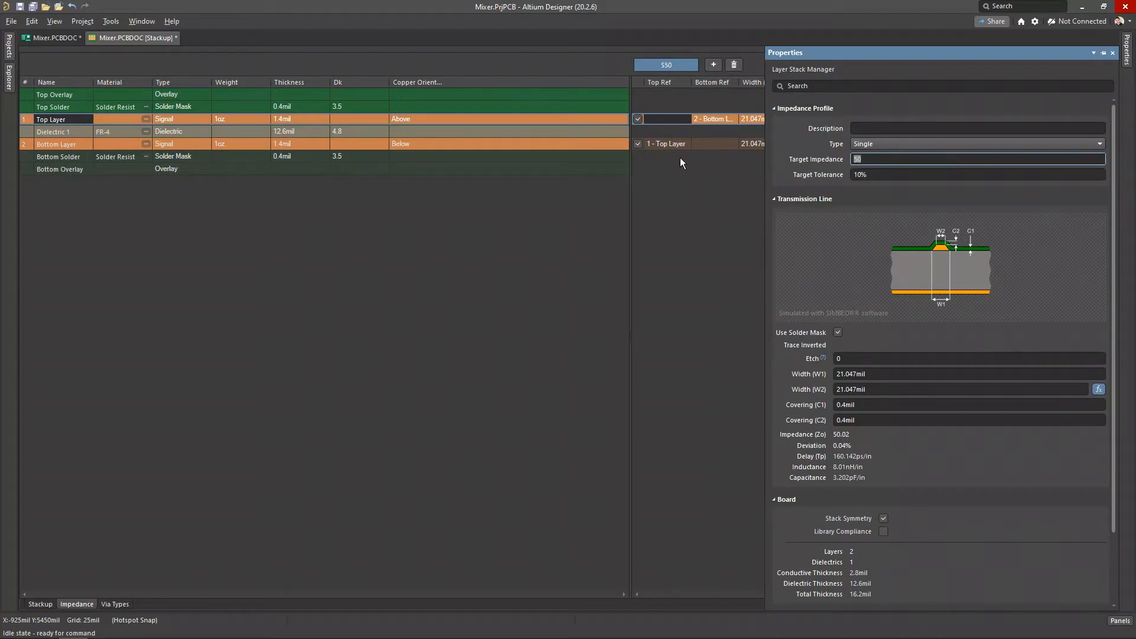
left_click(899, 144)
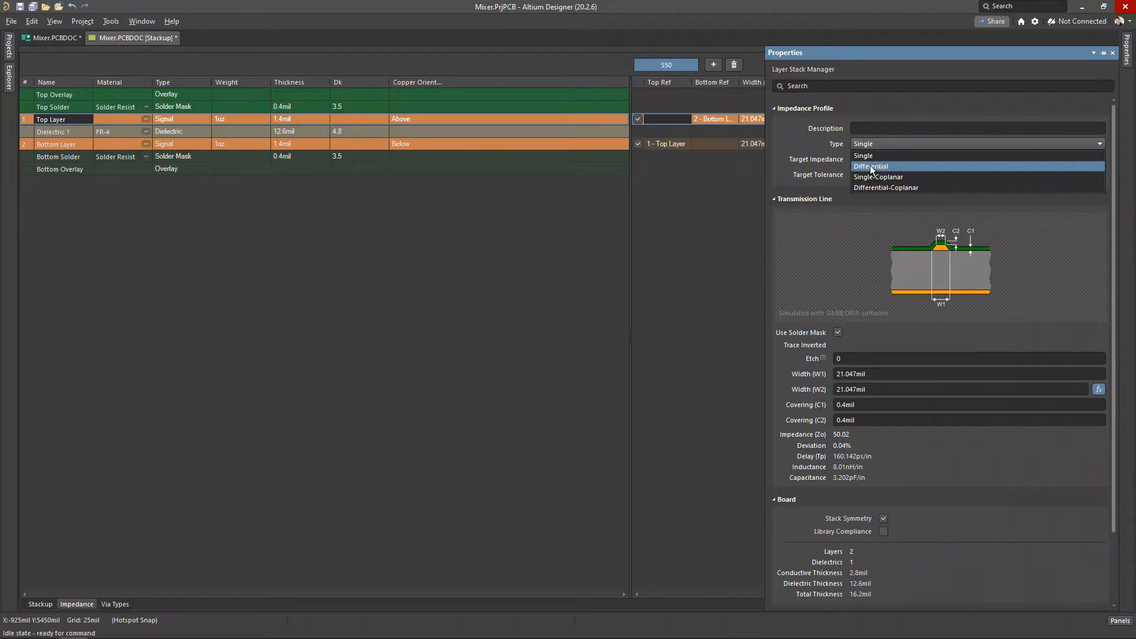
left_click(810, 153)
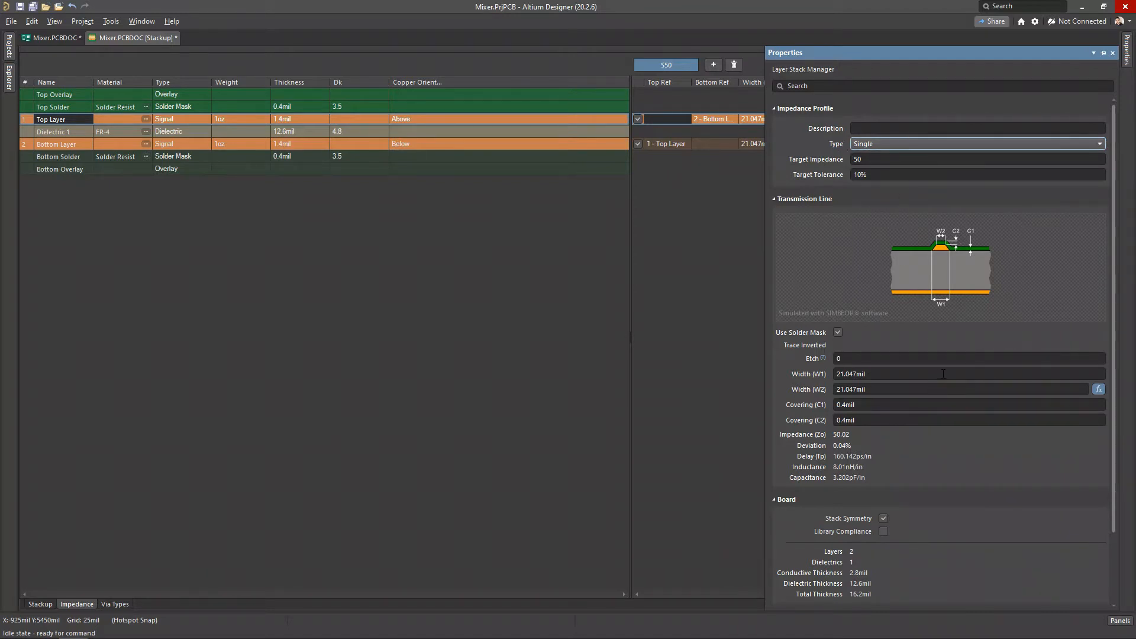
left_click(879, 160)
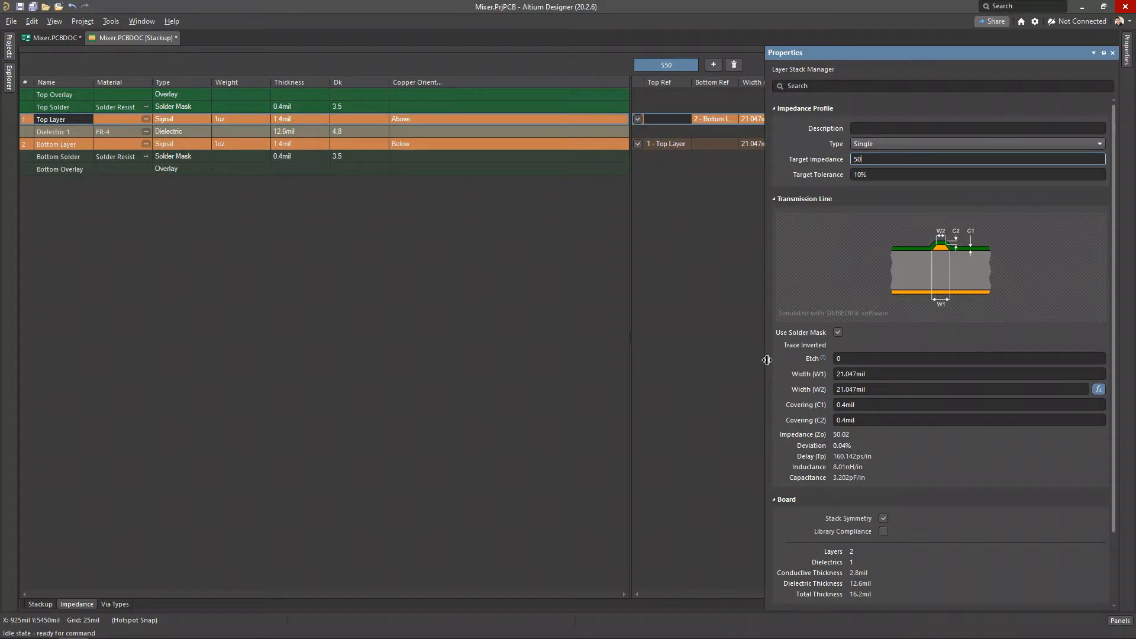
left_click(867, 374)
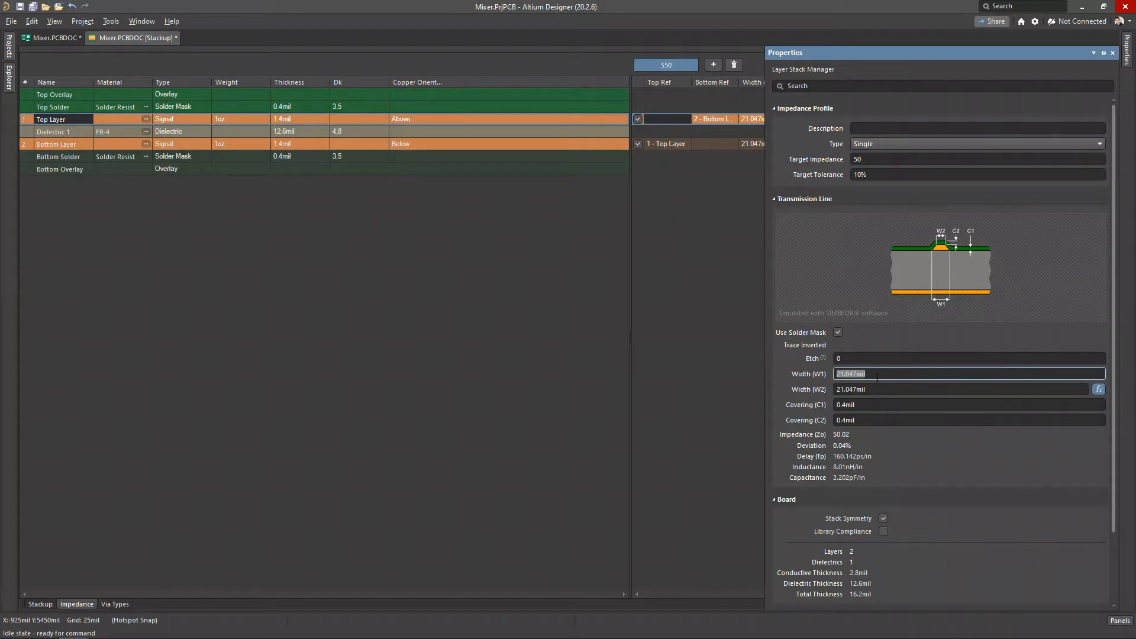
left_click_drag(853, 377, 829, 380)
left_click(875, 375)
left_click(460, 304)
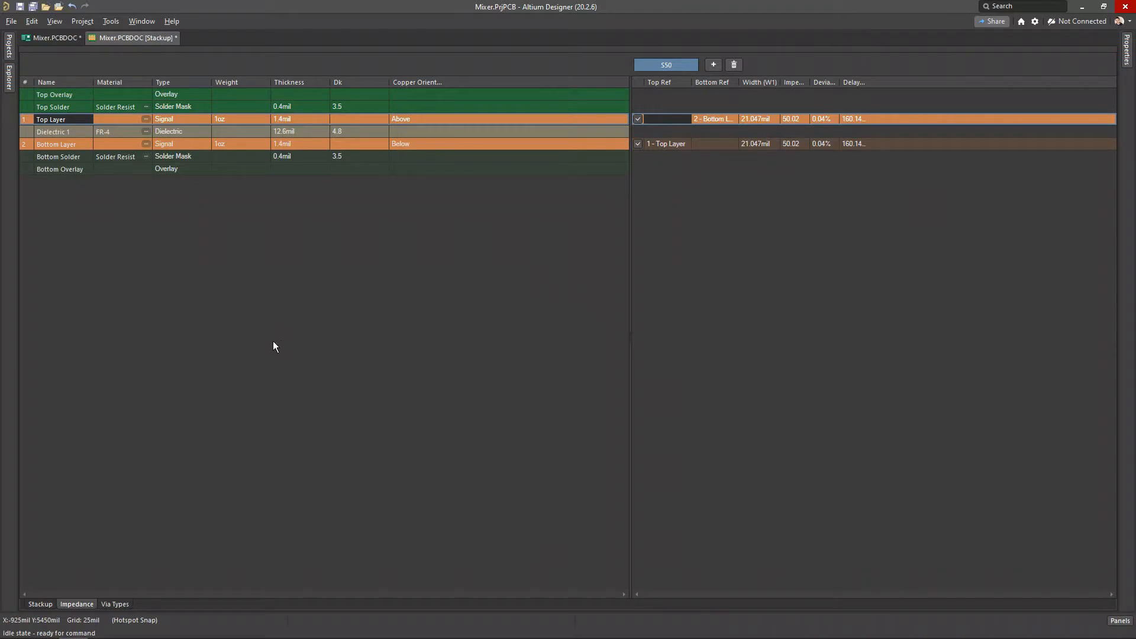
left_click(735, 65)
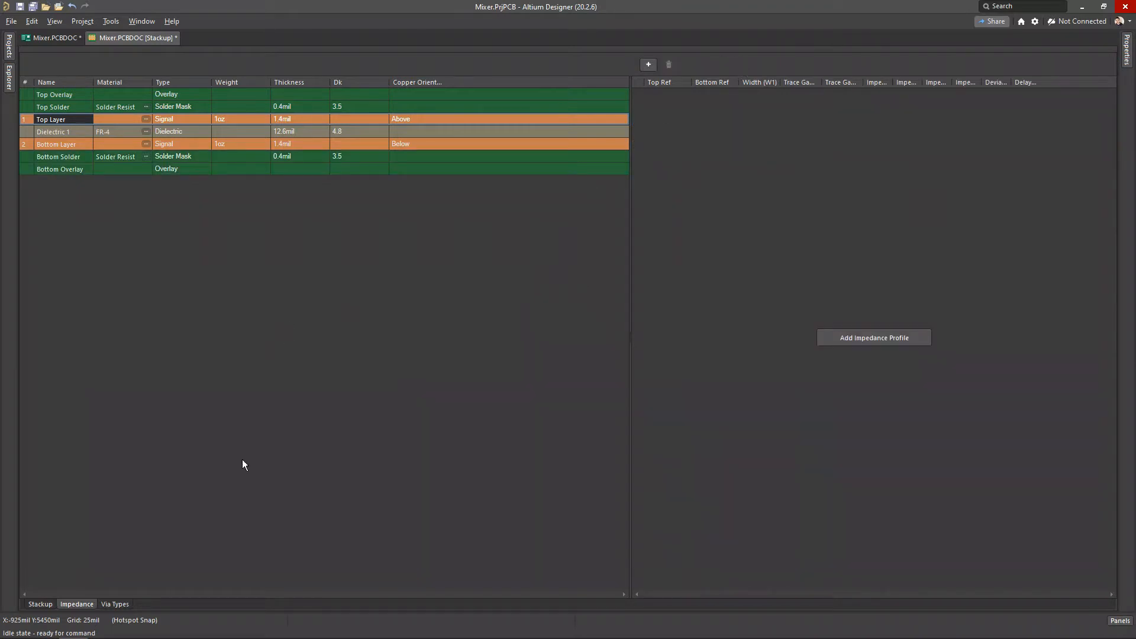
Examine the board's Thru 1:2 via type and the layers it spans
left_click(122, 603)
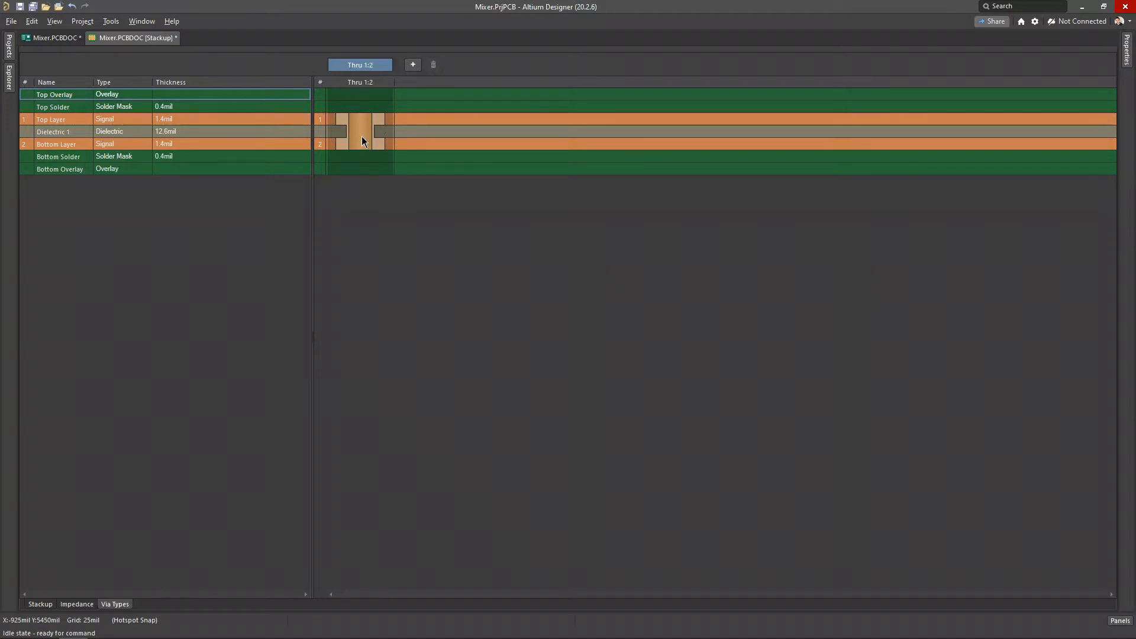
left_click(62, 119)
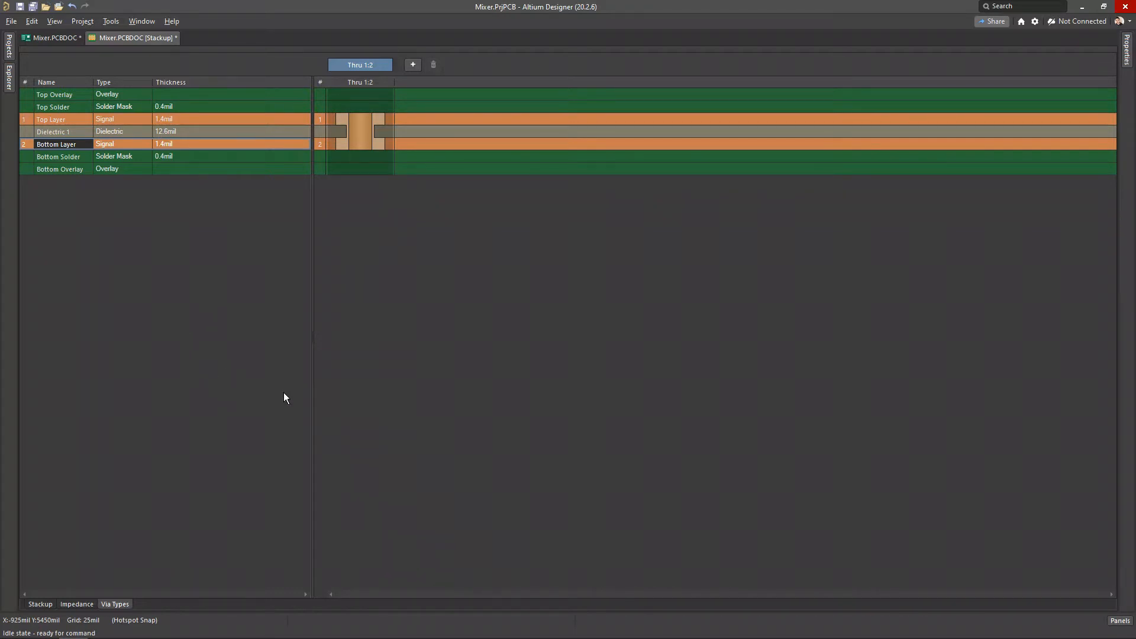
Open the Layer Stack Visualizer and inspect the board stack from several angles in 2D and 3D modes
left_click(109, 20)
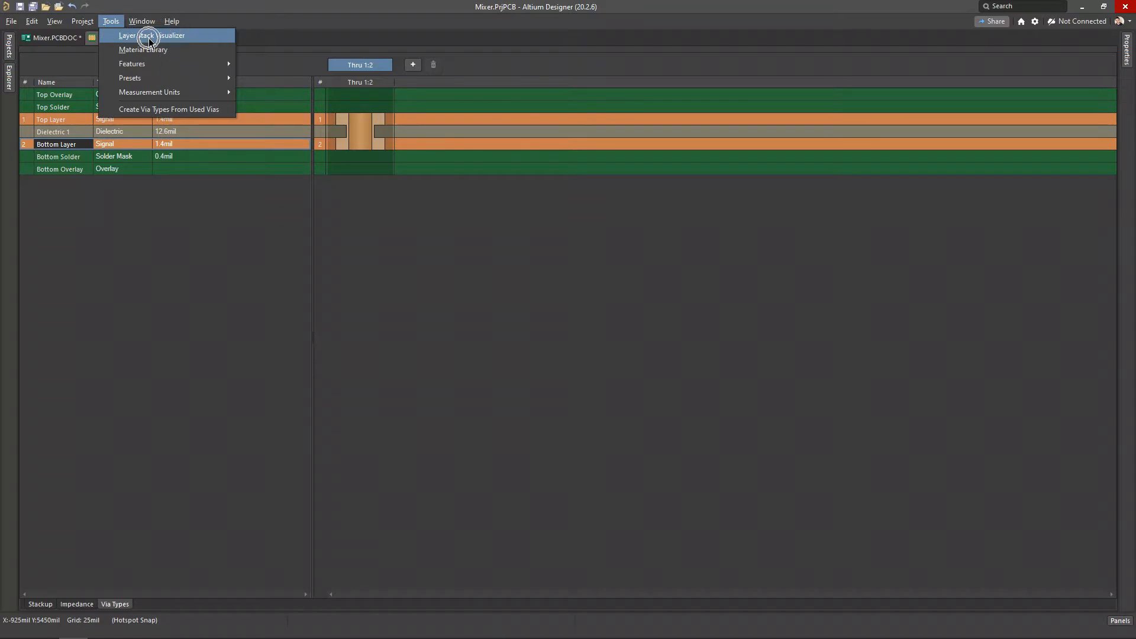
left_click(151, 41)
left_click(169, 35)
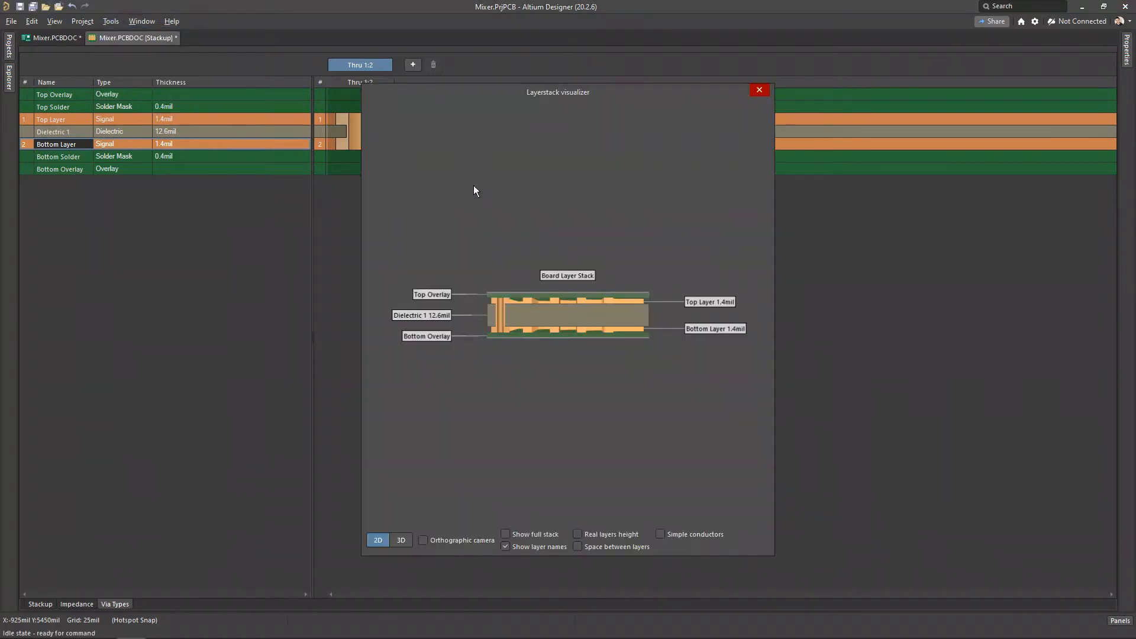
left_click_drag(663, 296, 592, 248)
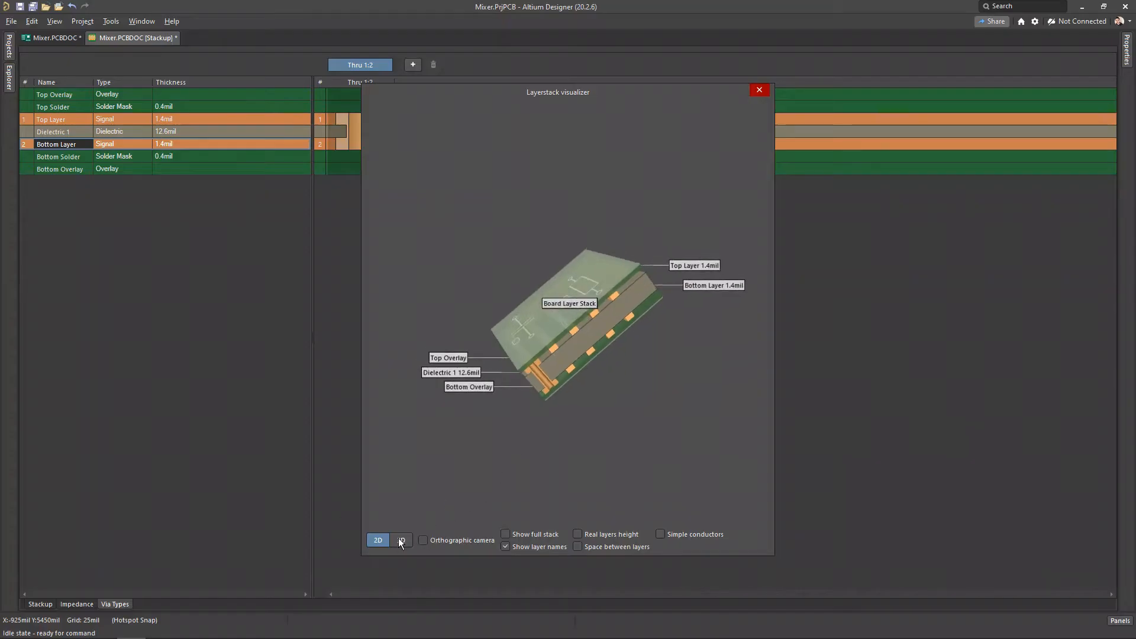
left_click(400, 539)
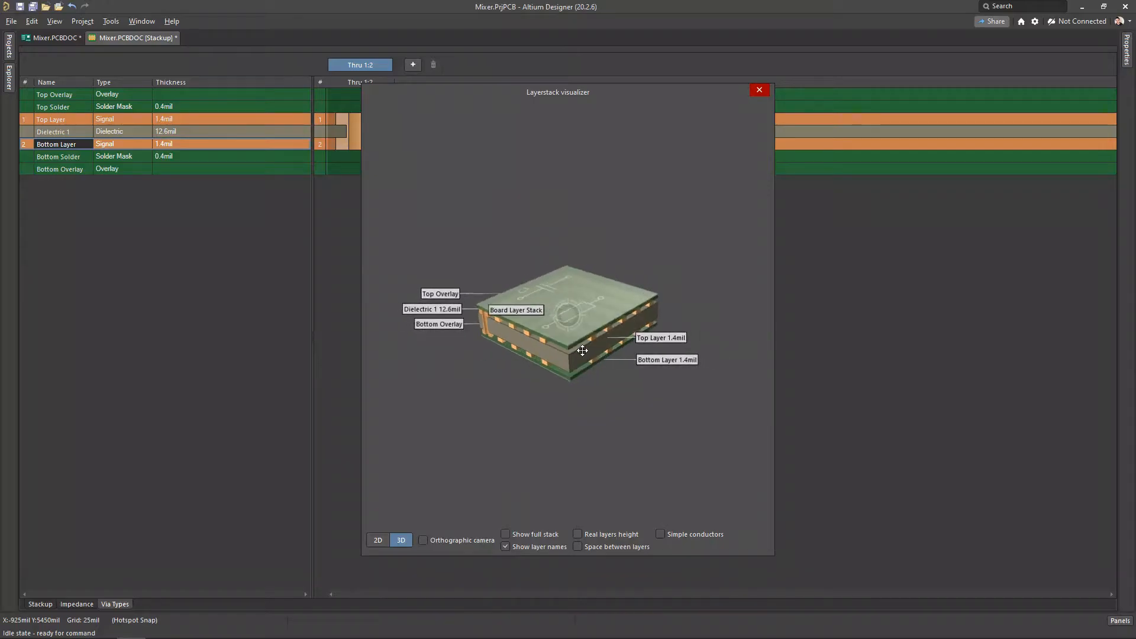
left_click_drag(636, 278, 555, 366)
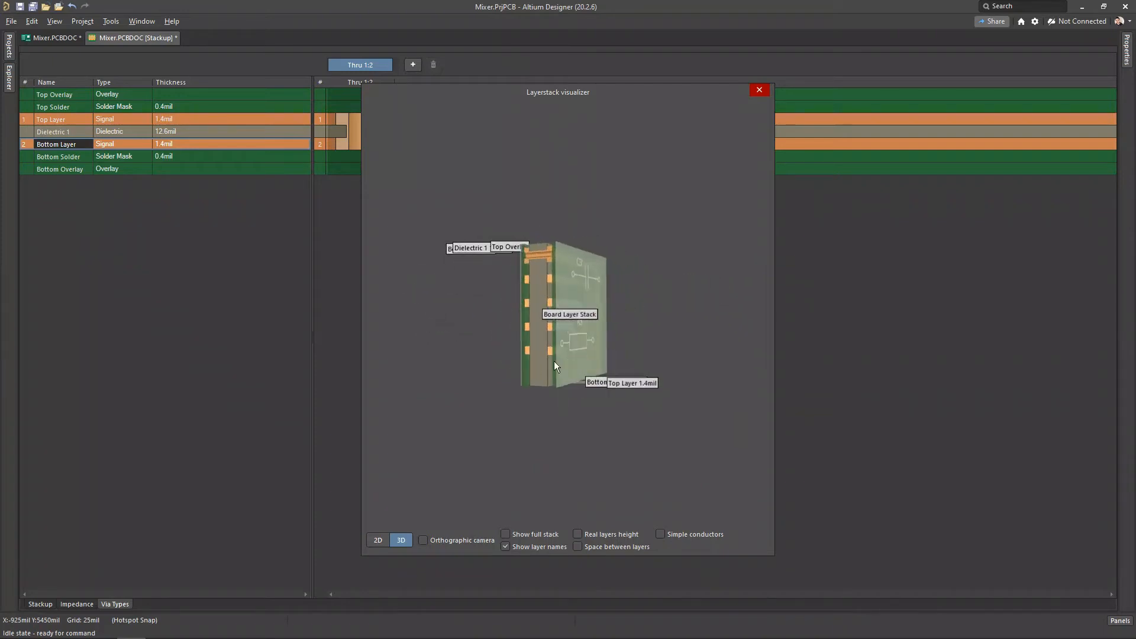
Inspect the stack in 2D mode with full stack, real layer heights, simple conductors and space between layers enabled
left_click(382, 540)
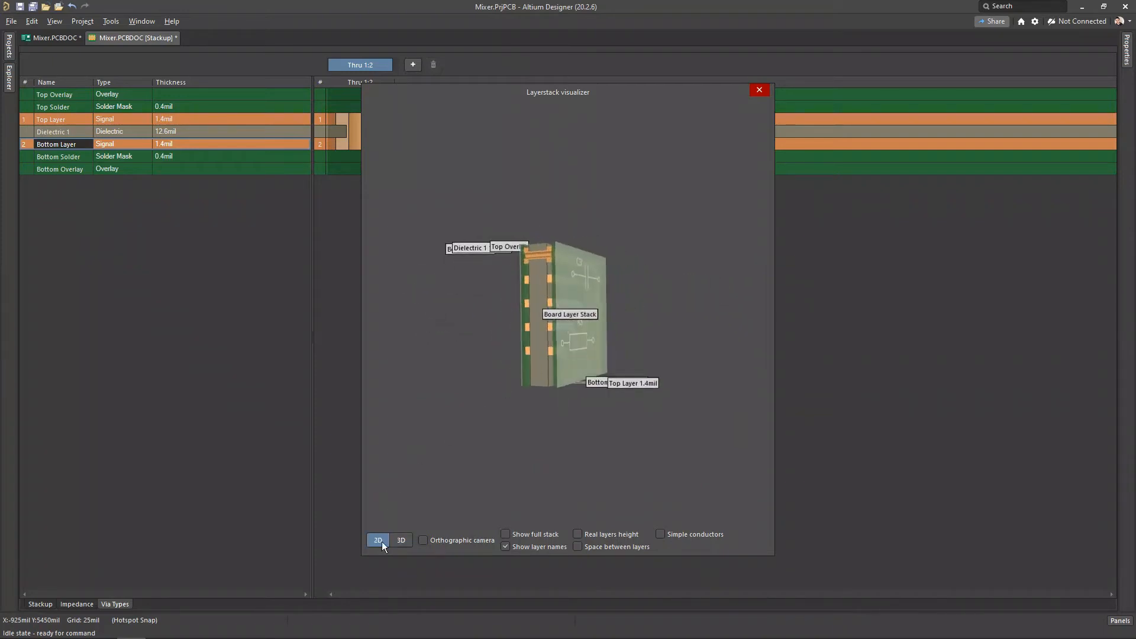
left_click(506, 533)
left_click(578, 534)
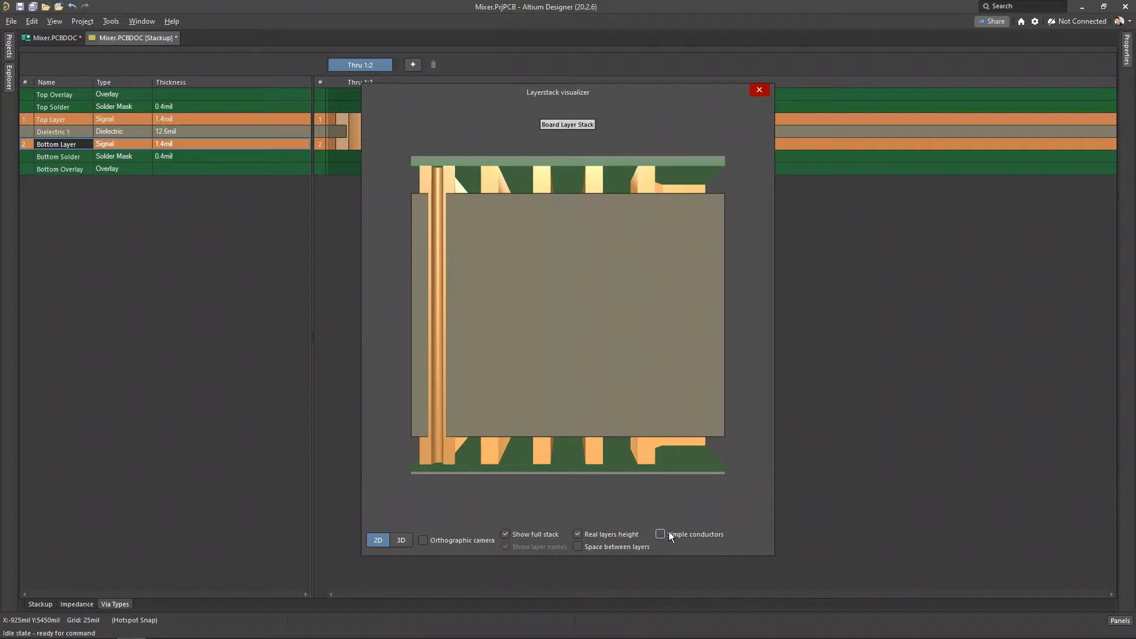
left_click(661, 534)
left_click(577, 547)
left_click_drag(603, 358, 456, 414)
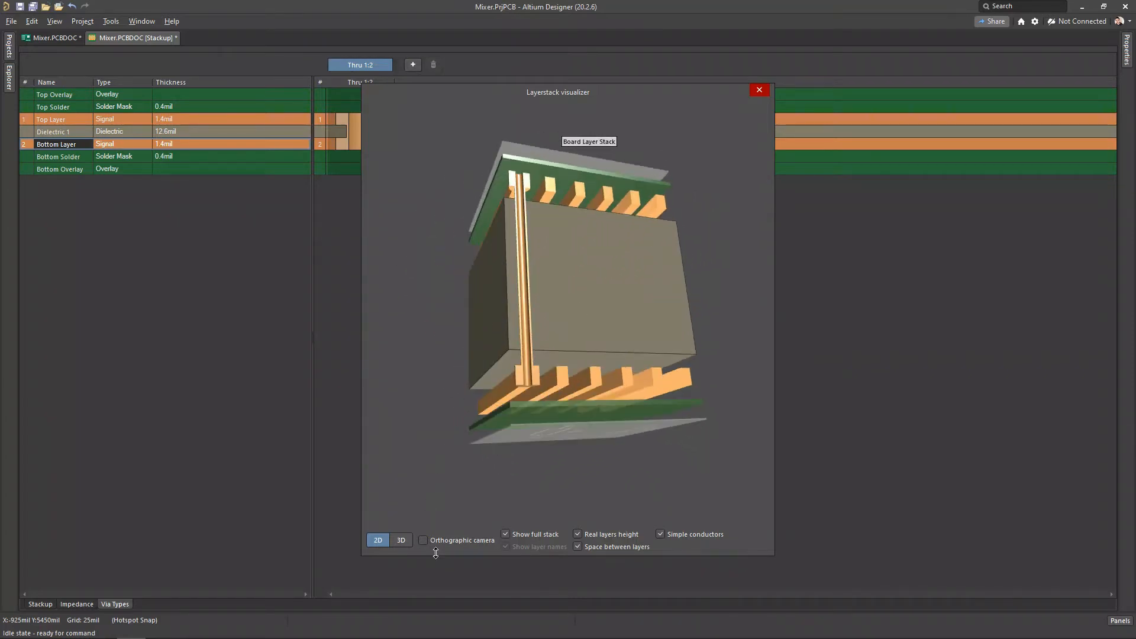
left_click_drag(486, 456, 495, 238)
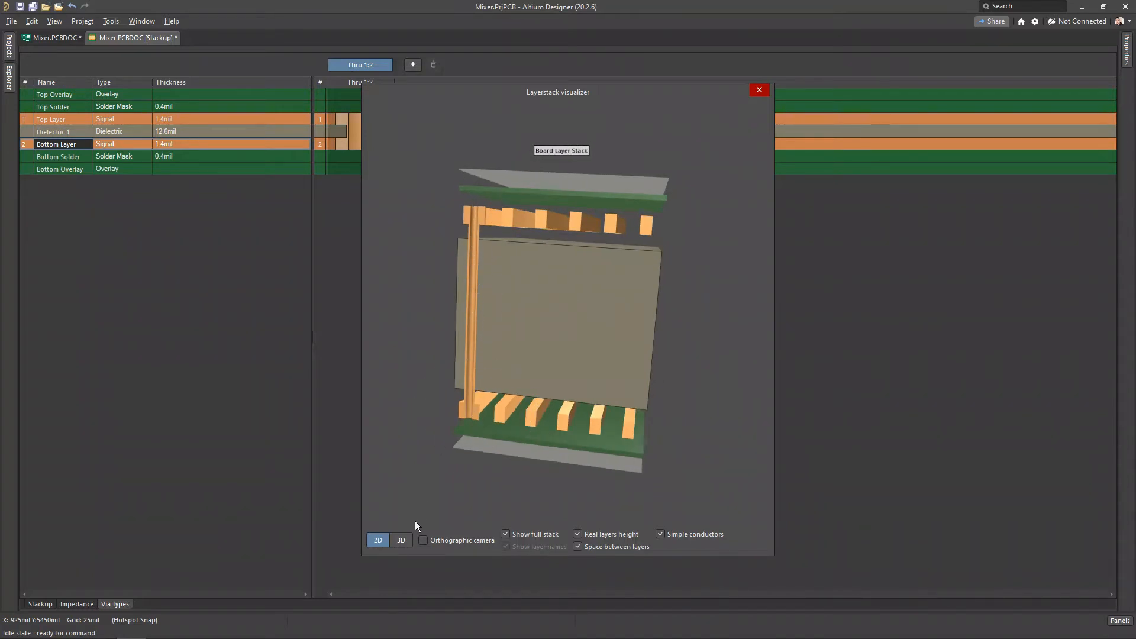
Inspect the separated board layers from several angles in 3D mode and close the visualizer
left_click(401, 541)
left_click_drag(632, 375, 603, 368)
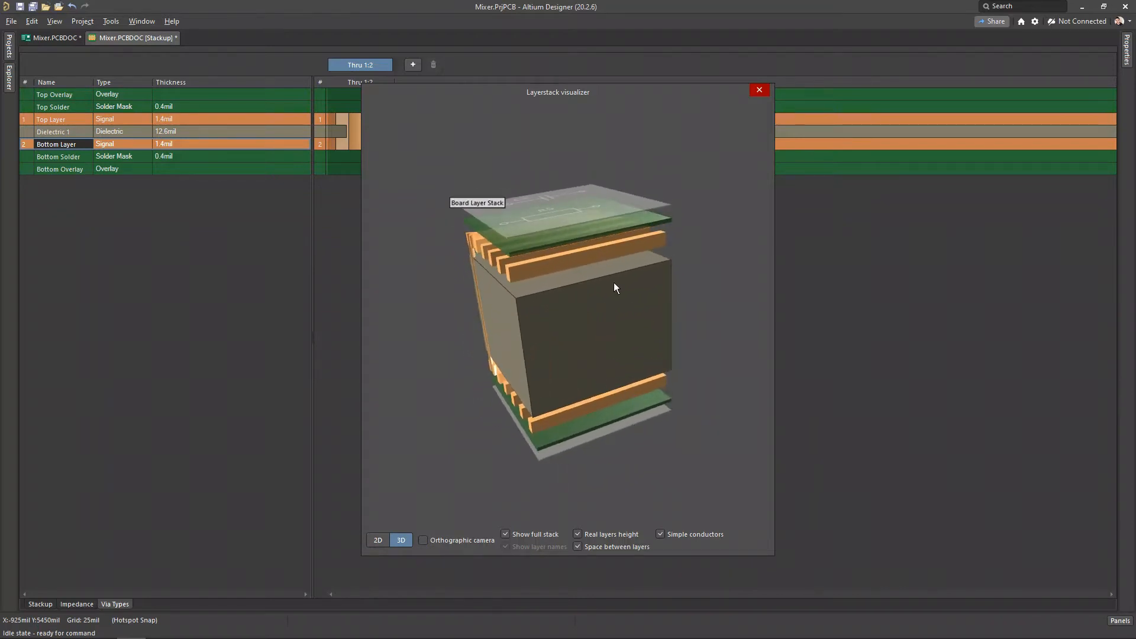
left_click_drag(585, 305, 592, 304)
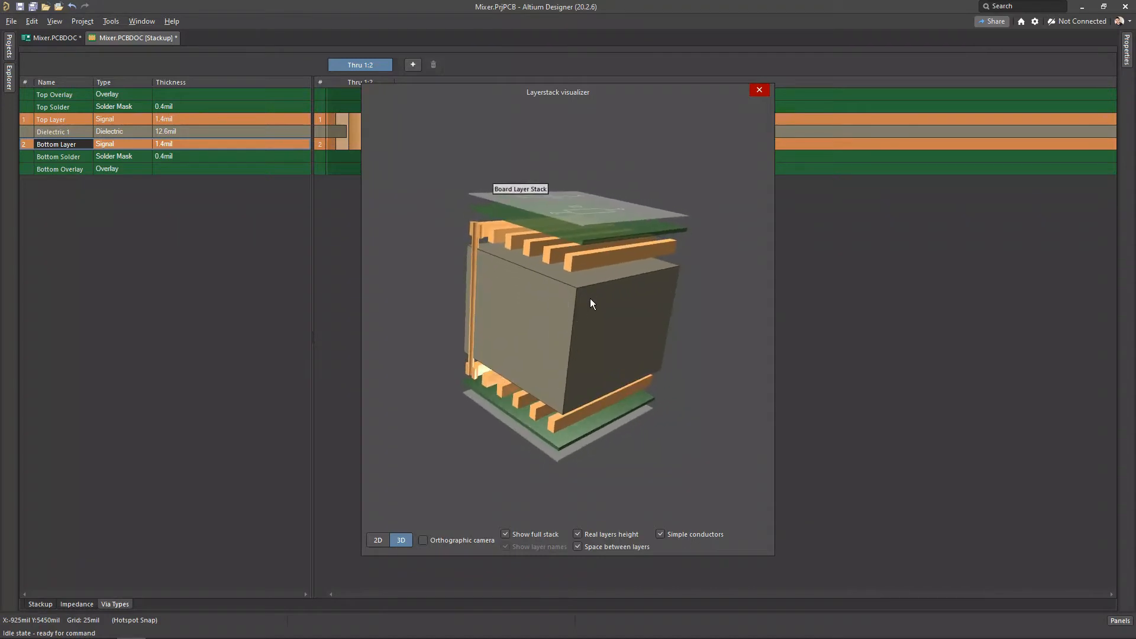
left_click_drag(577, 247, 674, 140)
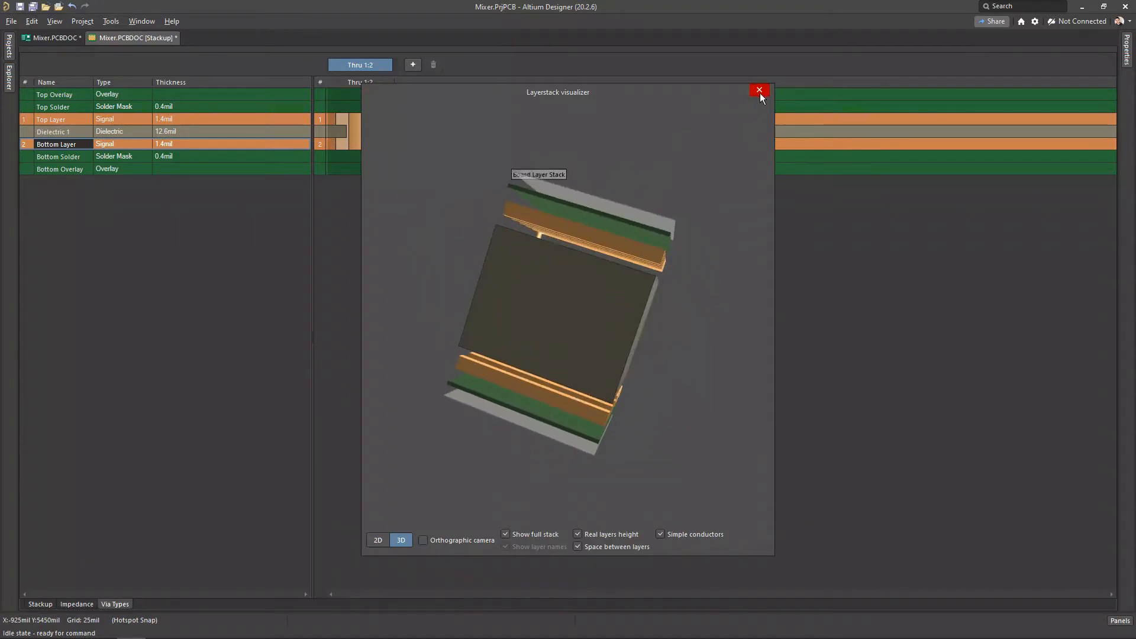
left_click_drag(664, 195, 658, 234)
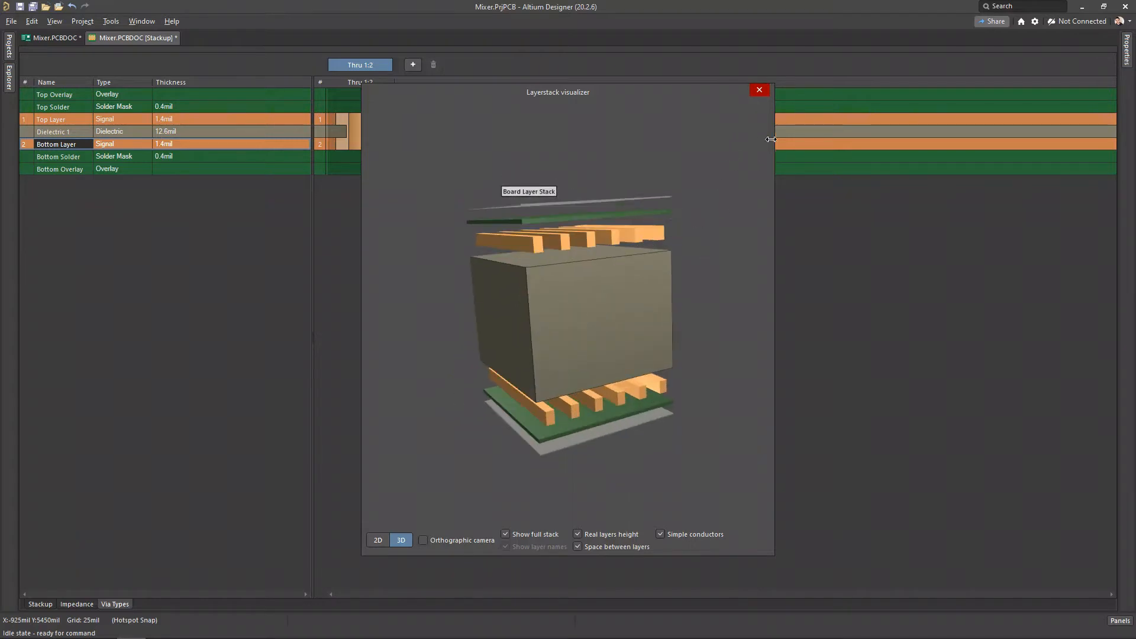
left_click(760, 90)
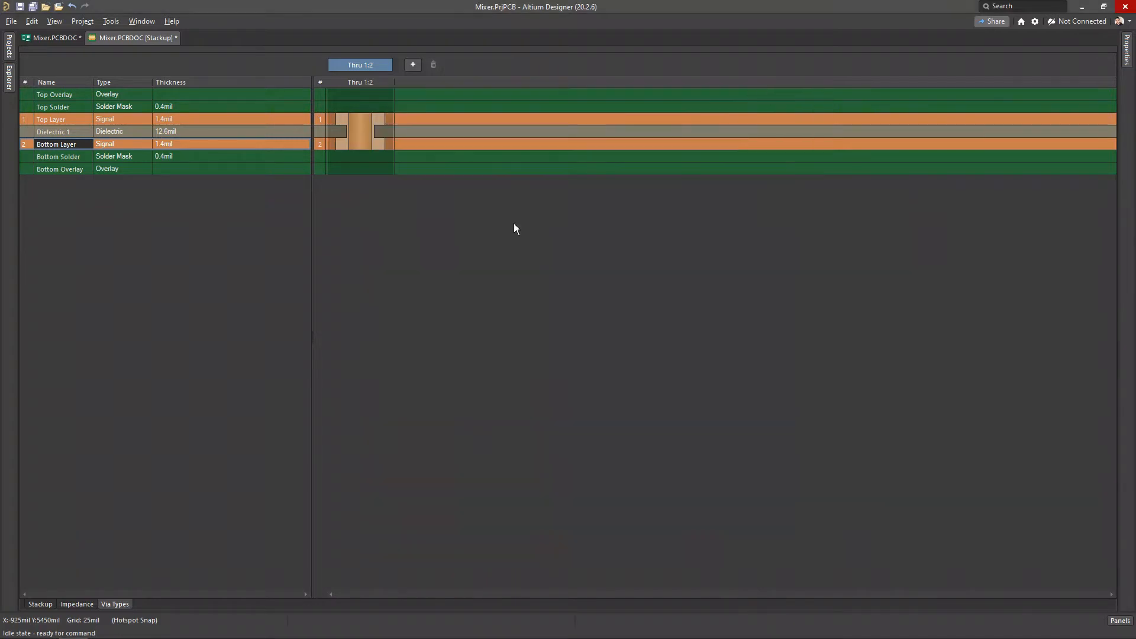
left_click(108, 21)
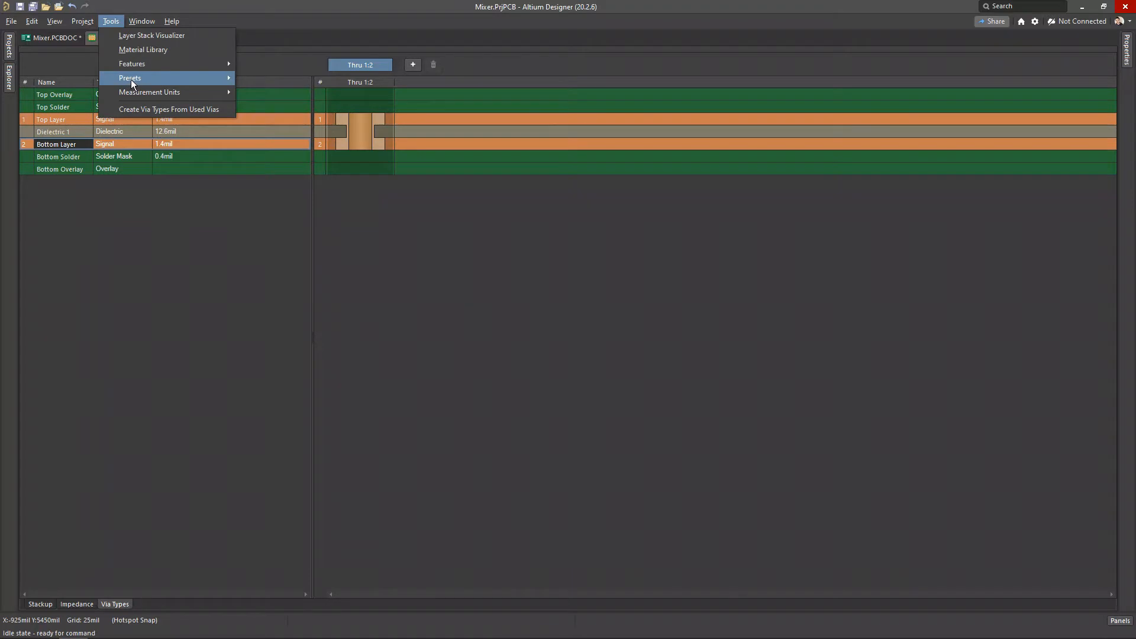
mouse_move(133, 78)
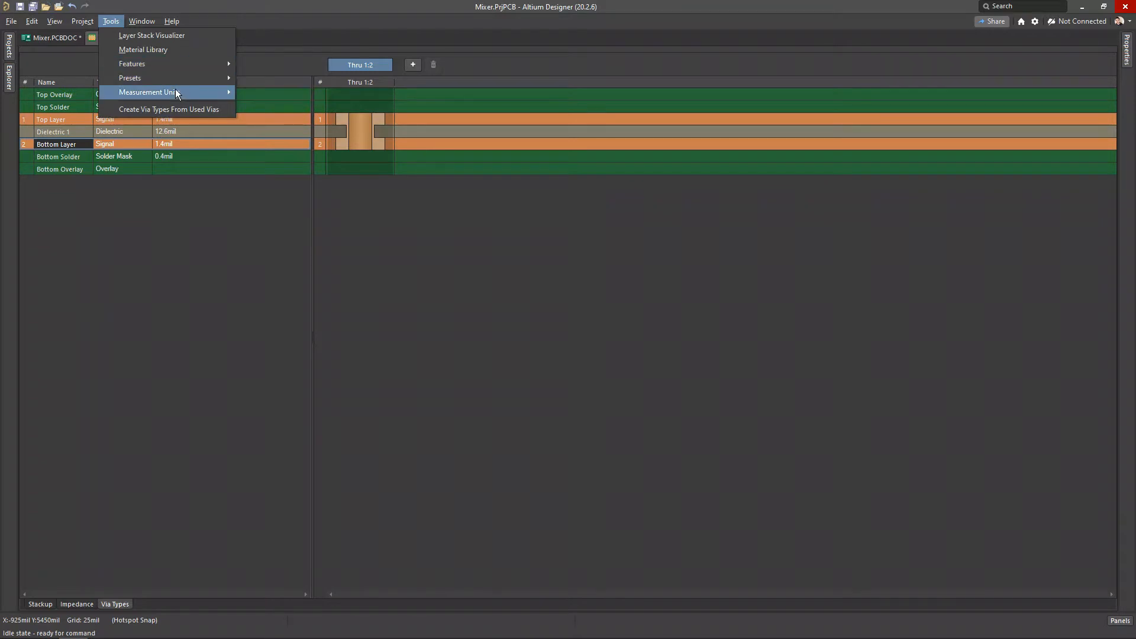
Open the material library, widen its category tree, and review the surface finish processes
mouse_move(175, 92)
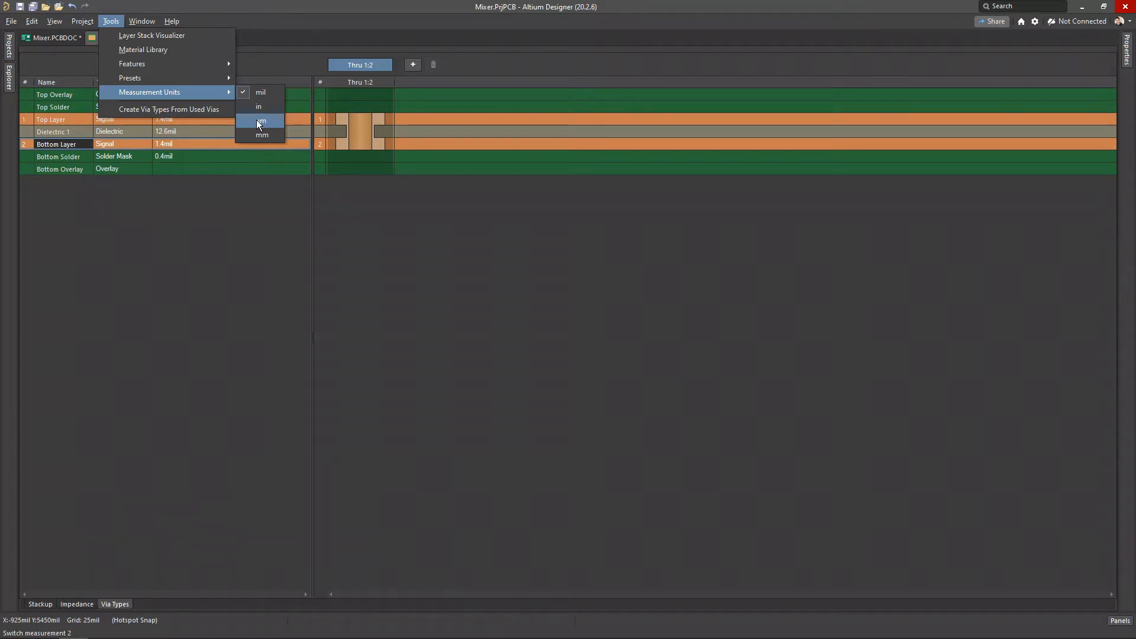
left_click(161, 50)
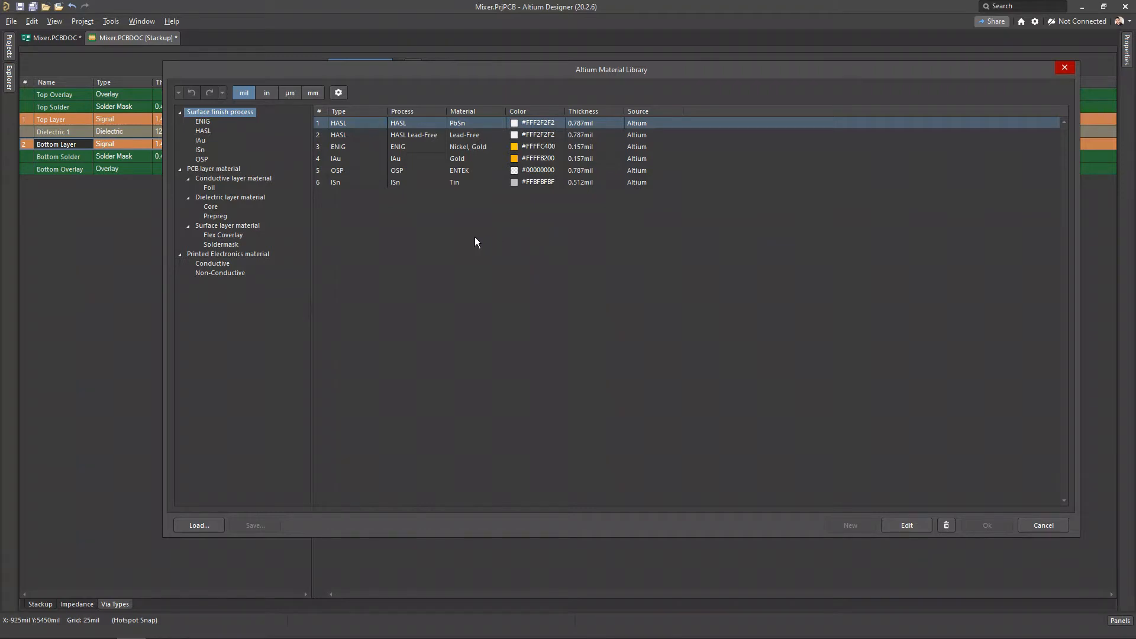
left_click(334, 212)
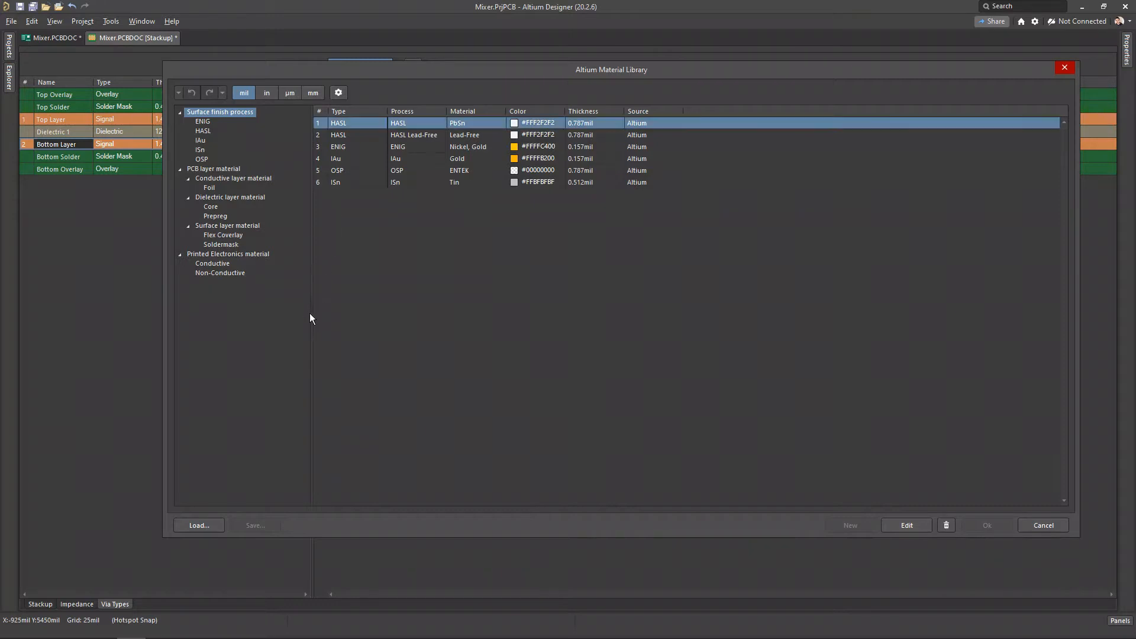
left_click_drag(312, 310, 337, 310)
left_click(425, 336)
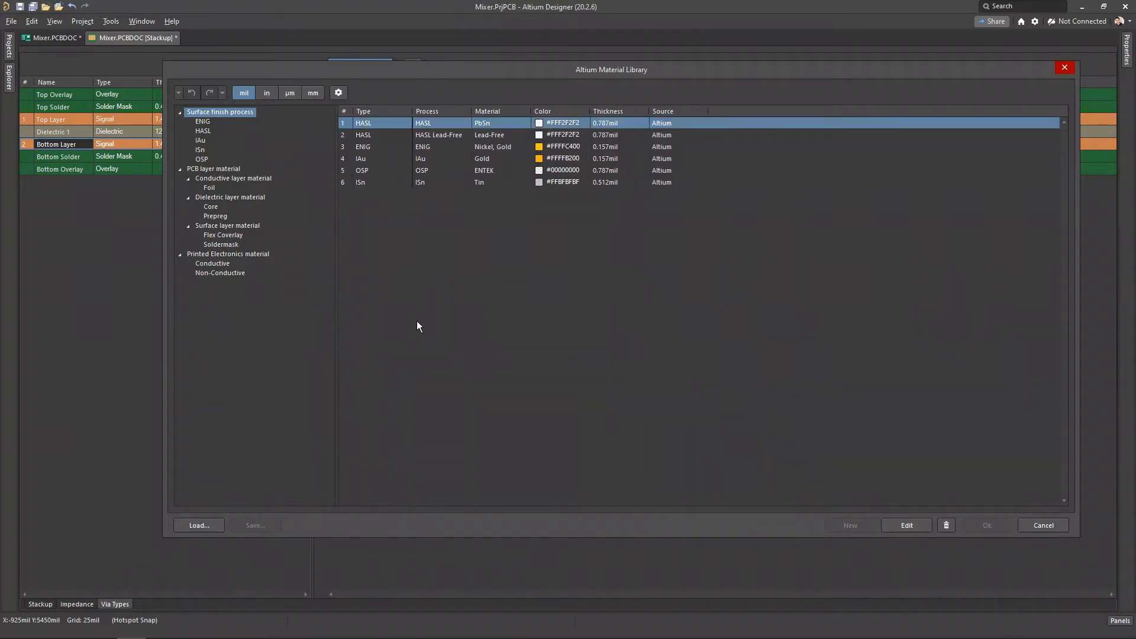
Examine the library's core and prepreg dielectric materials and close the material library
left_click(222, 199)
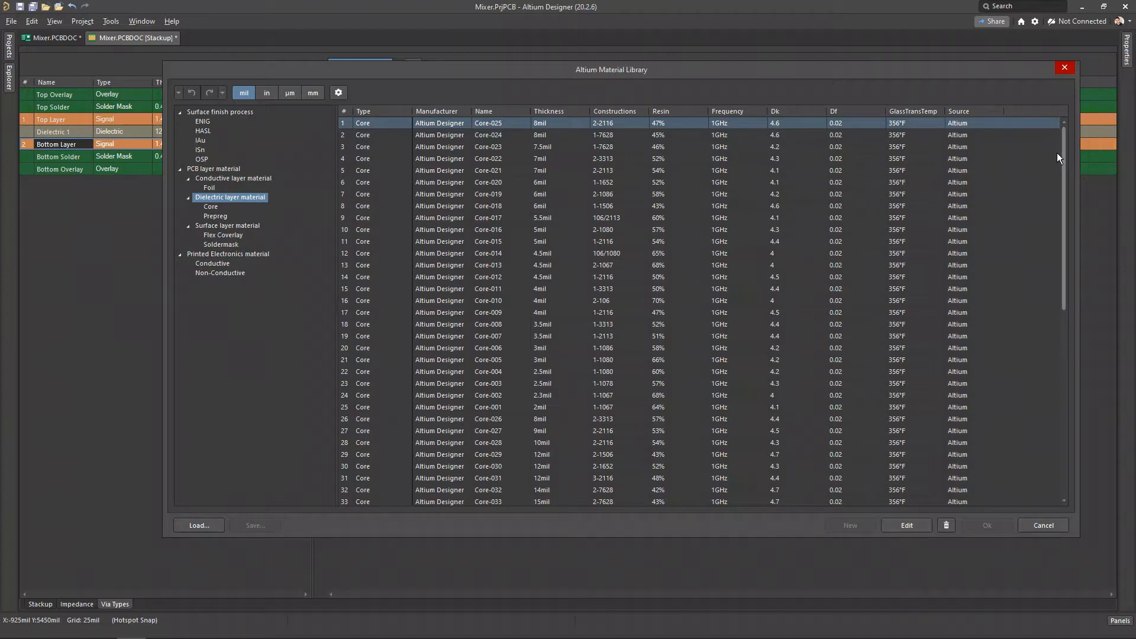
left_click_drag(1065, 149, 1065, 305)
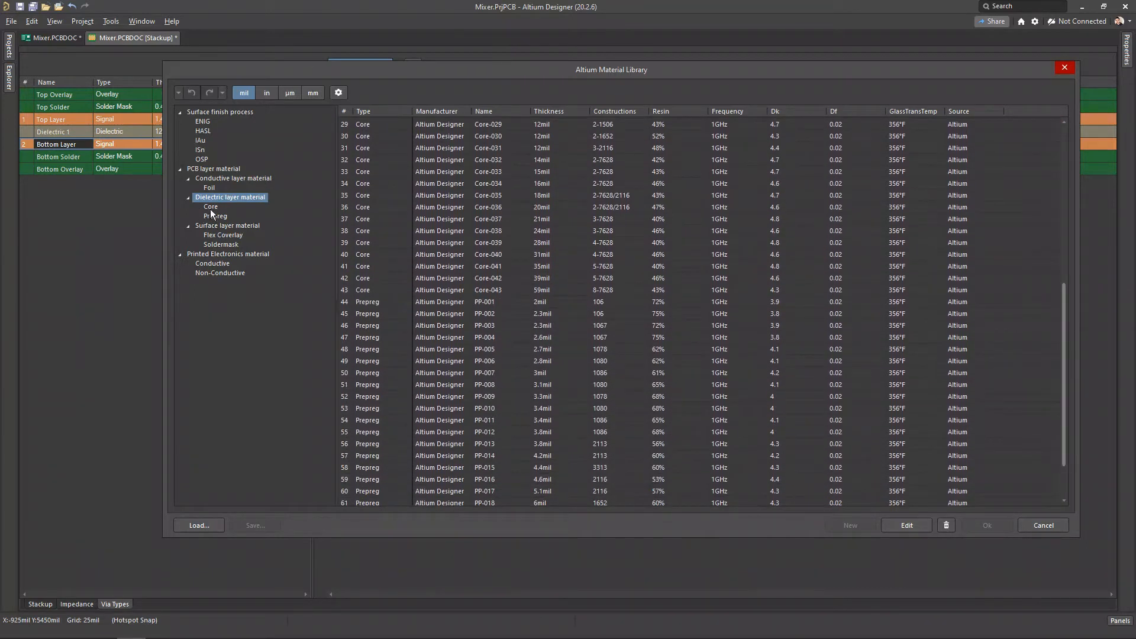
left_click_drag(1063, 351, 1067, 171)
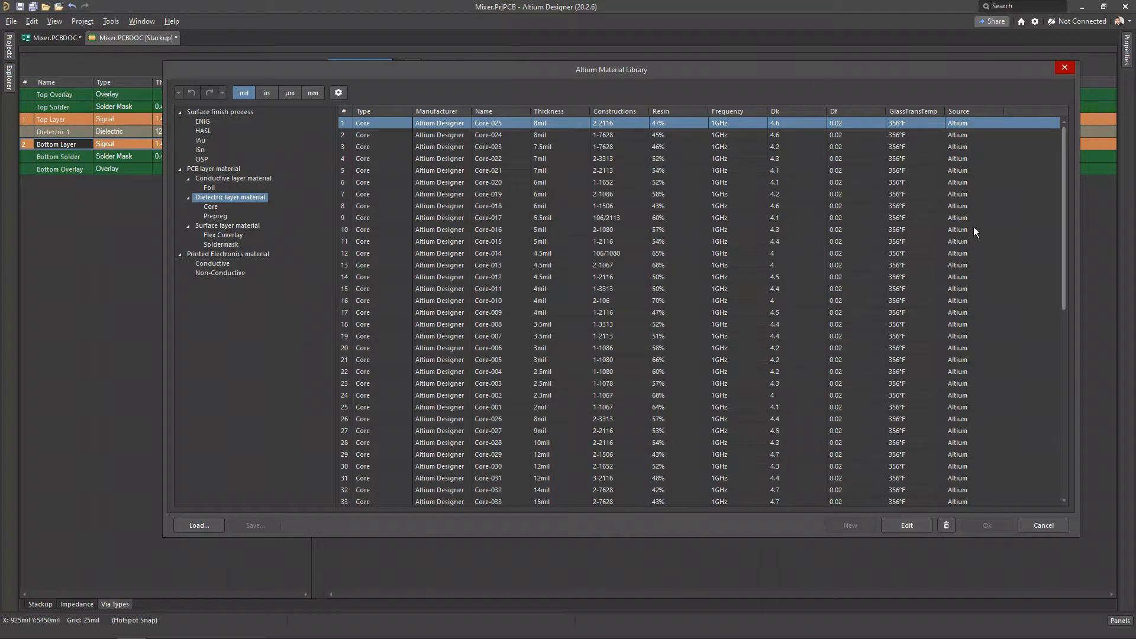
left_click_drag(1066, 301, 1068, 431)
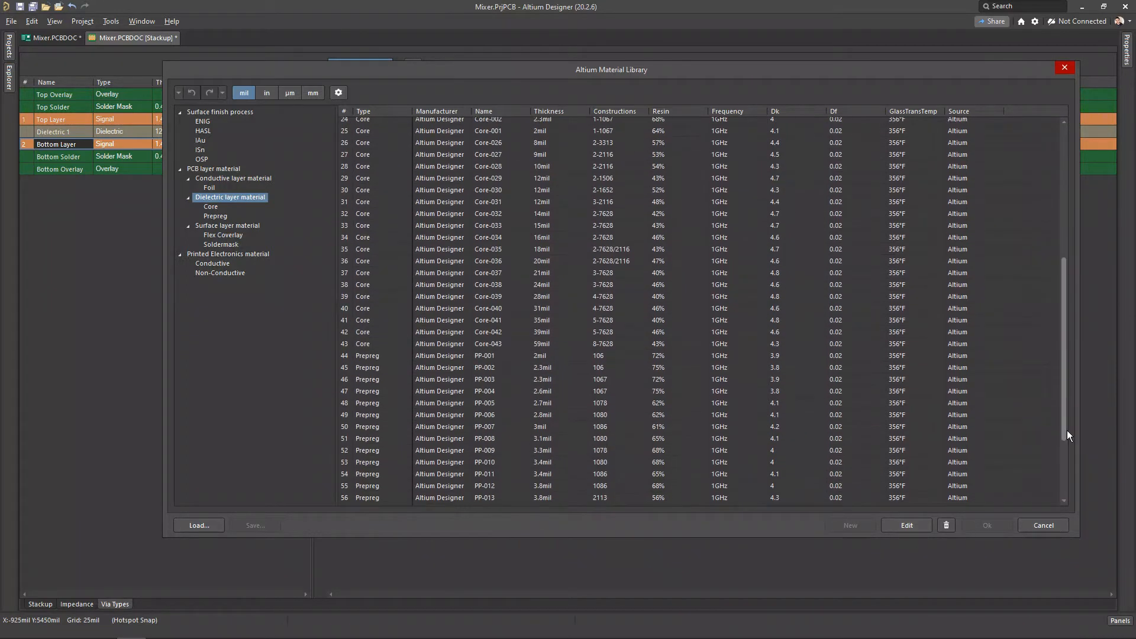
left_click(214, 218)
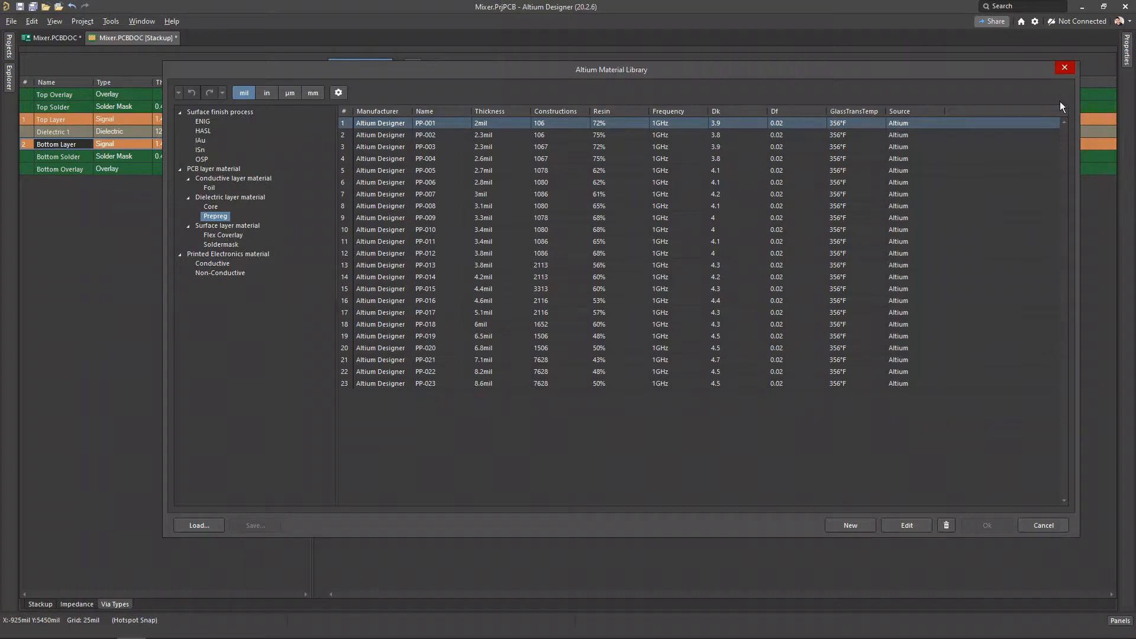
left_click(1065, 67)
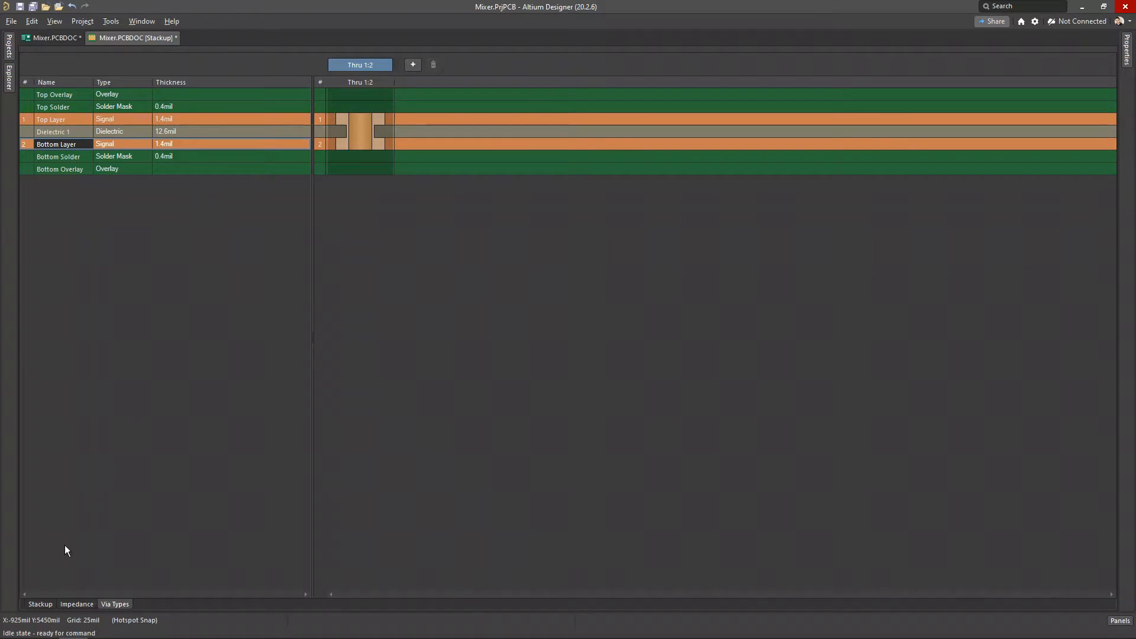
Return to the stackup table and view the options for saving it as the stackup document Mixer.stackup
left_click(44, 604)
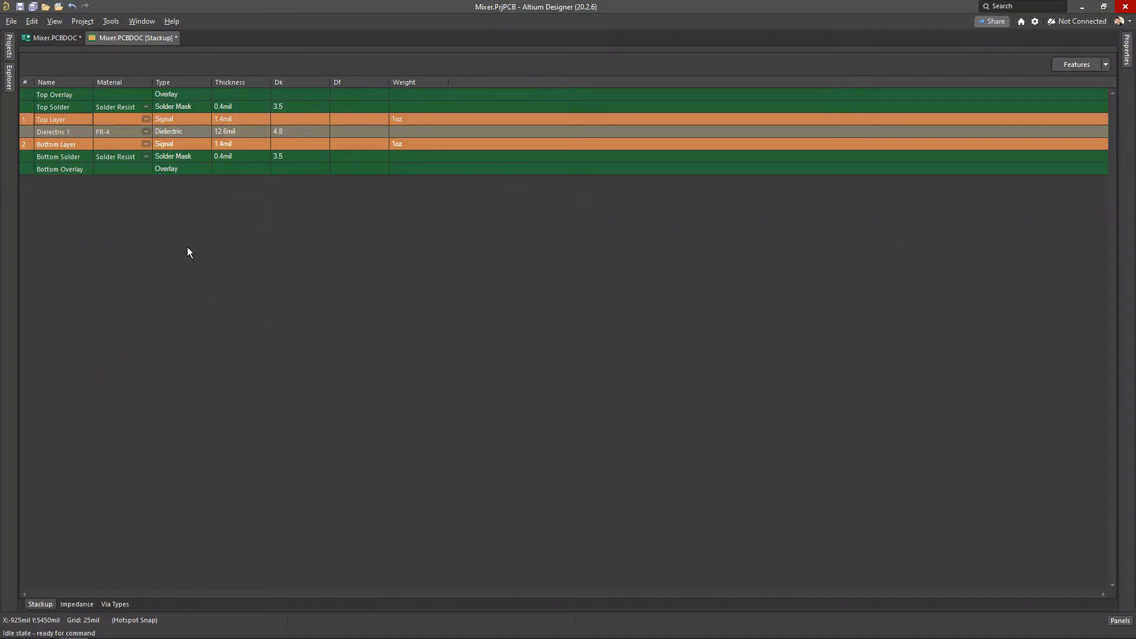
left_click(10, 21)
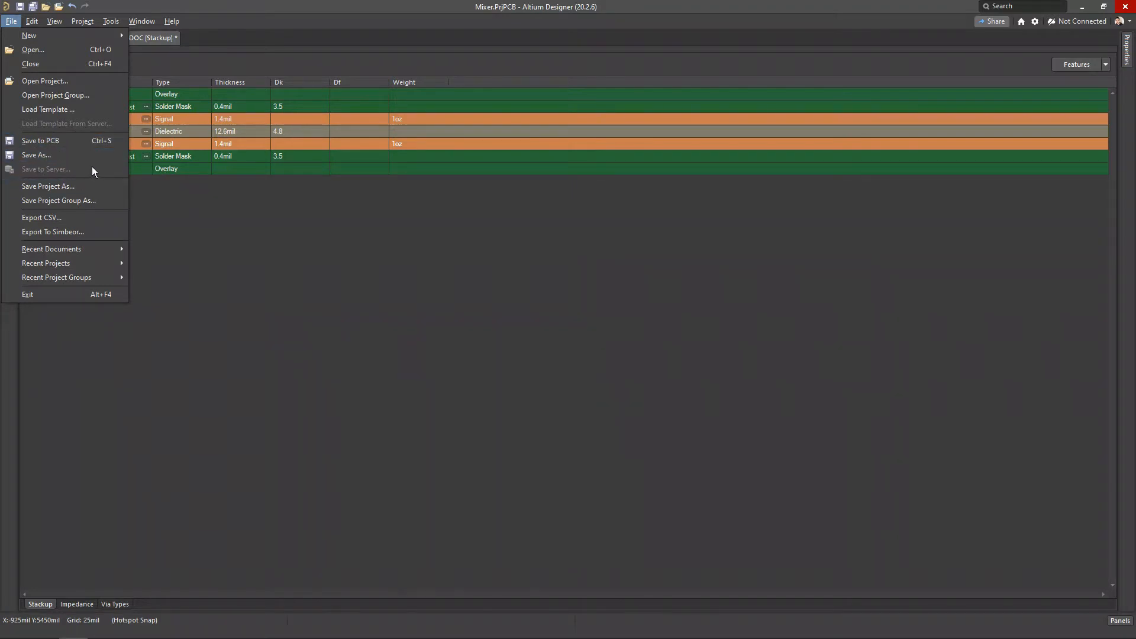
left_click(236, 231)
left_click(11, 21)
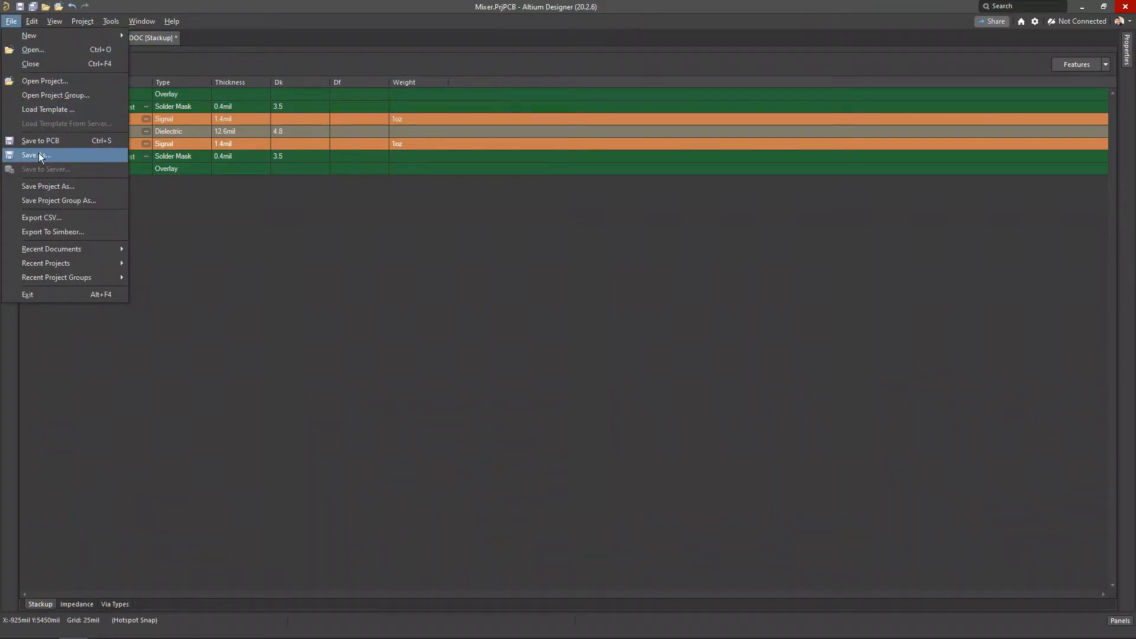
left_click(58, 154)
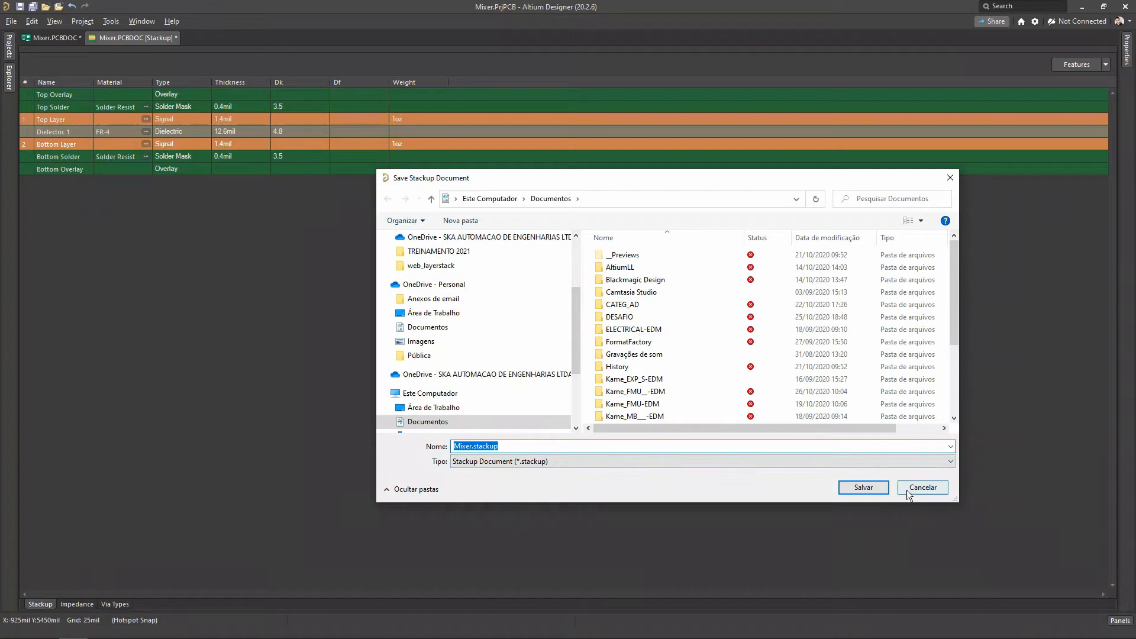
left_click(862, 488)
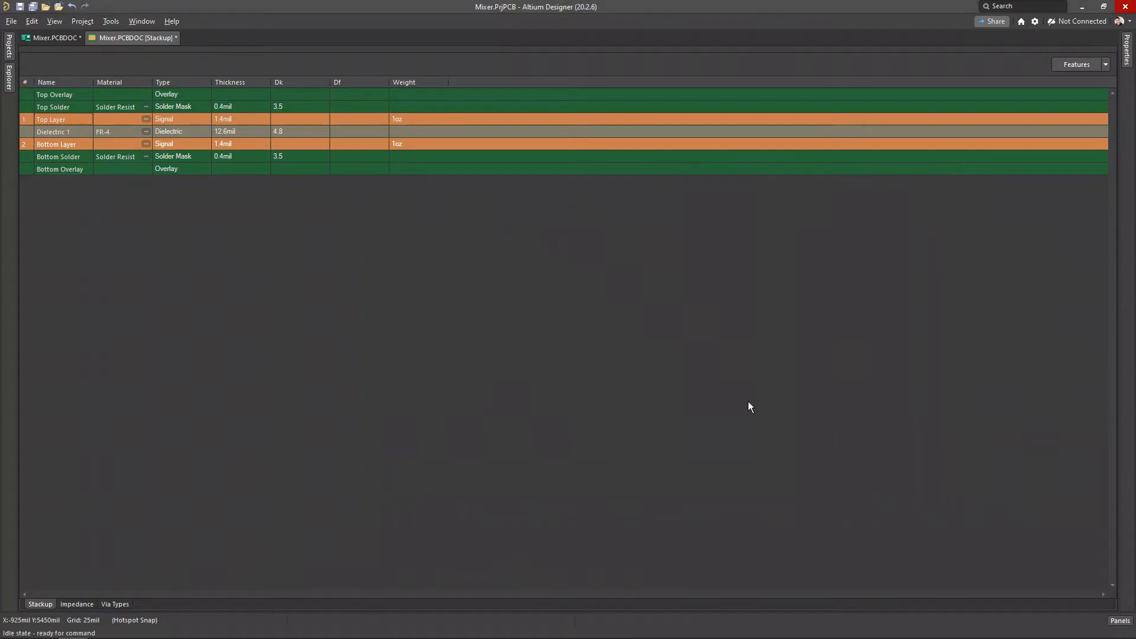
Look at the option for loading a layer stack template into the board
left_click(13, 21)
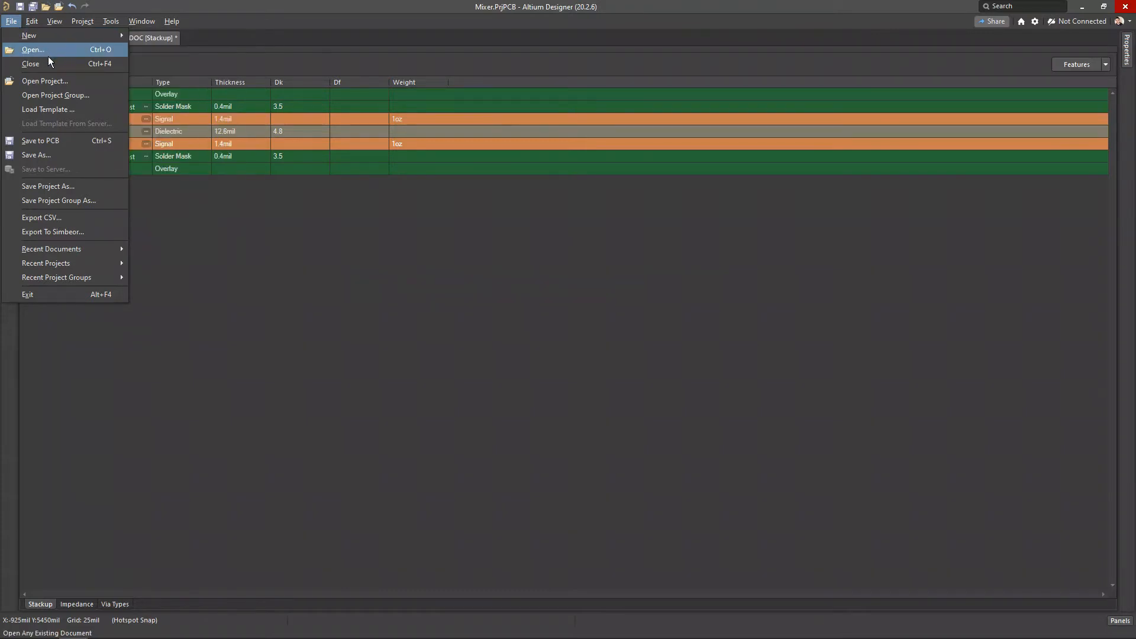
left_click(70, 113)
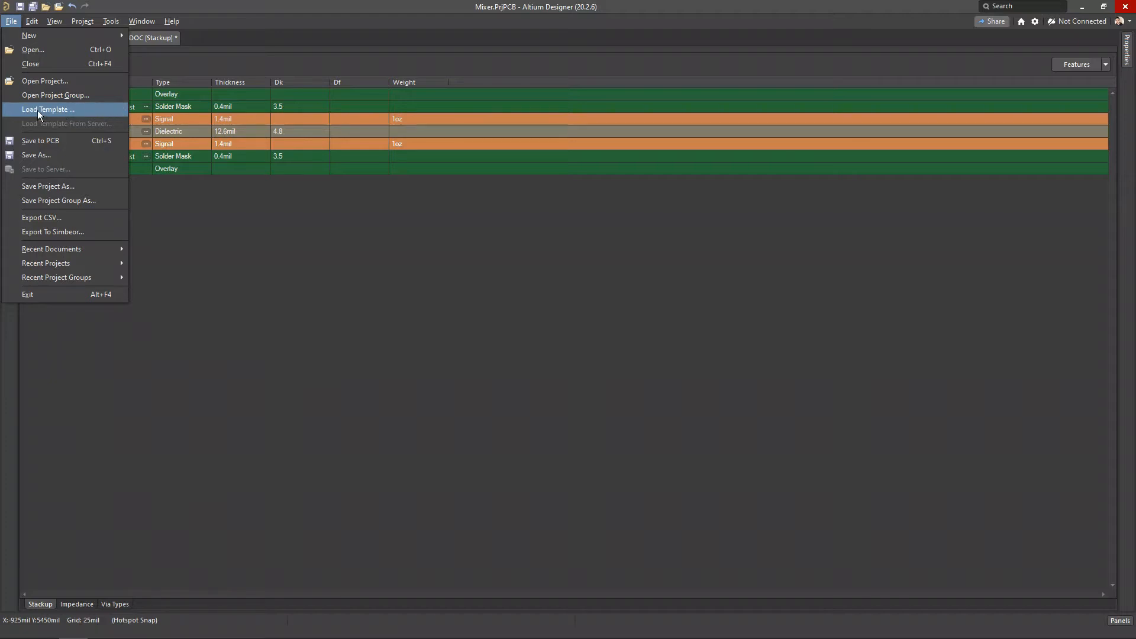
left_click(82, 109)
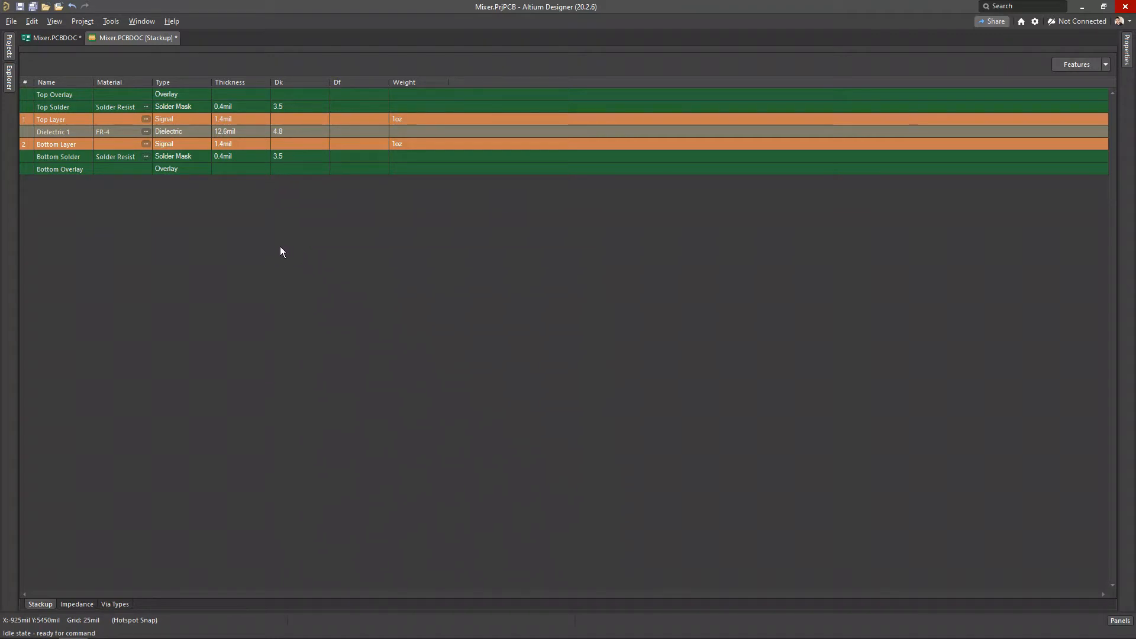
Review the stackup's Printed Electronics, Rigid/Flex and Back Drills features without enabling any of them
left_click(41, 605)
left_click(1106, 67)
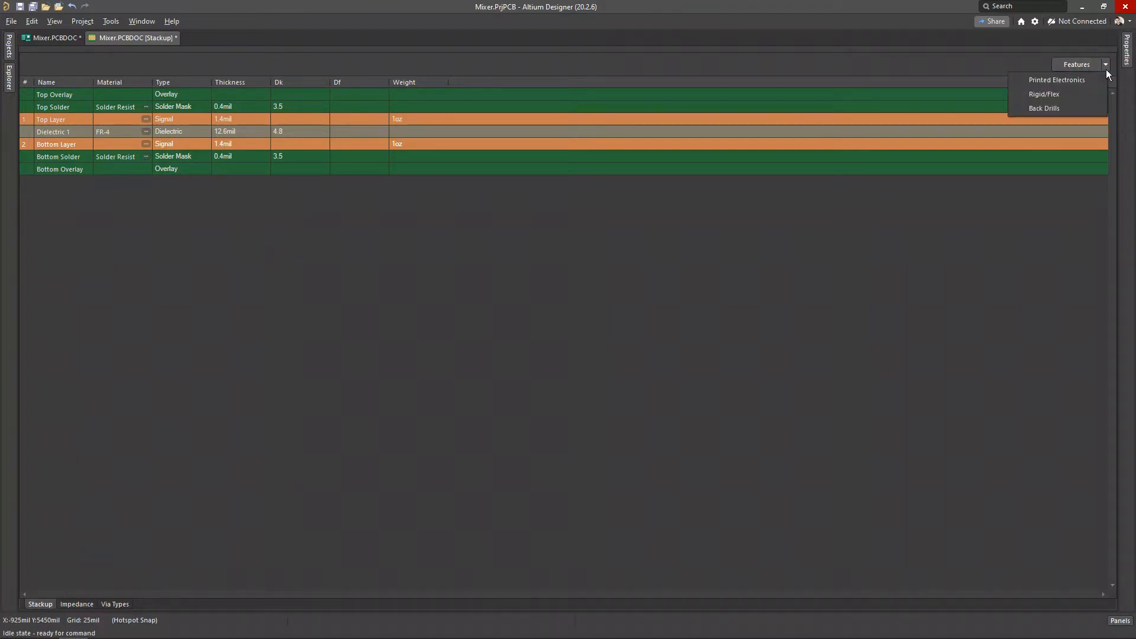
left_click(1053, 108)
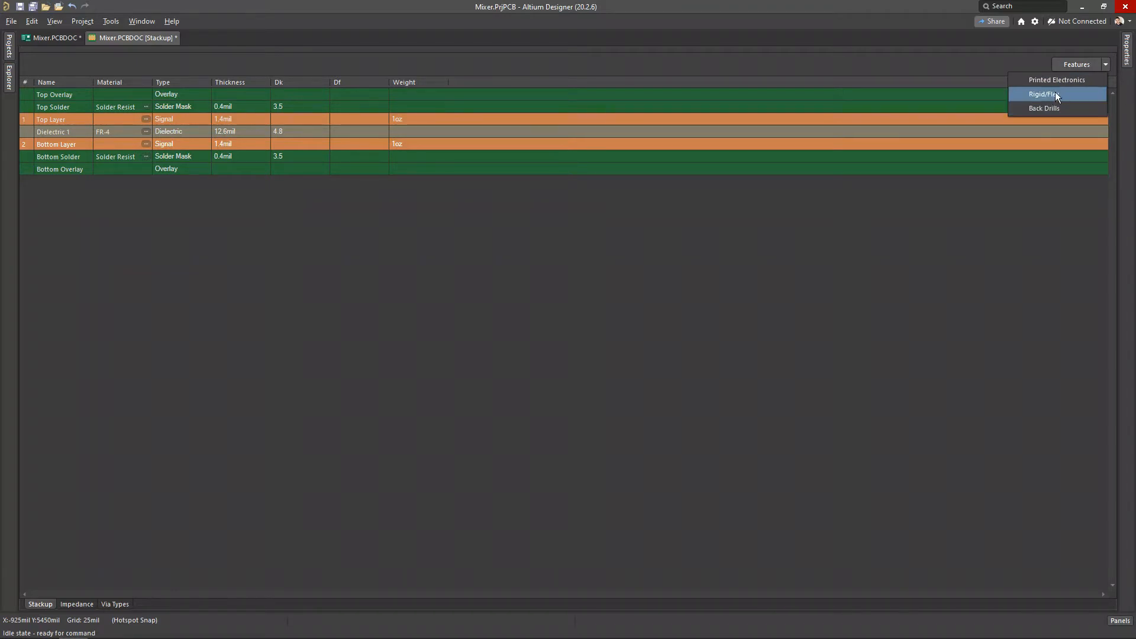
left_click(1067, 92)
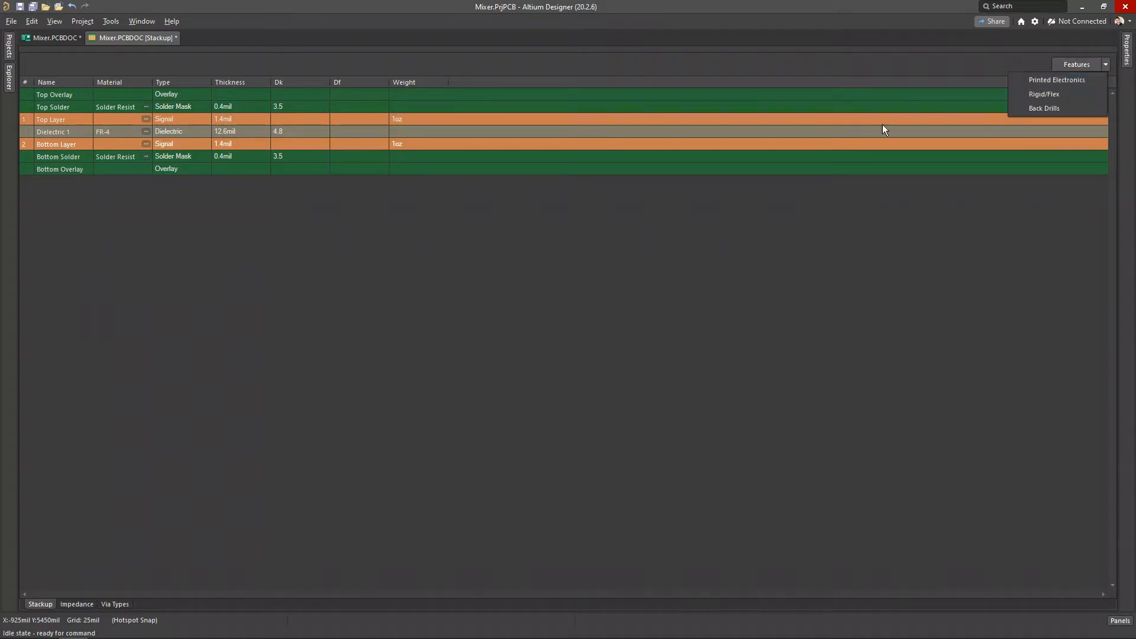
key("Escape")
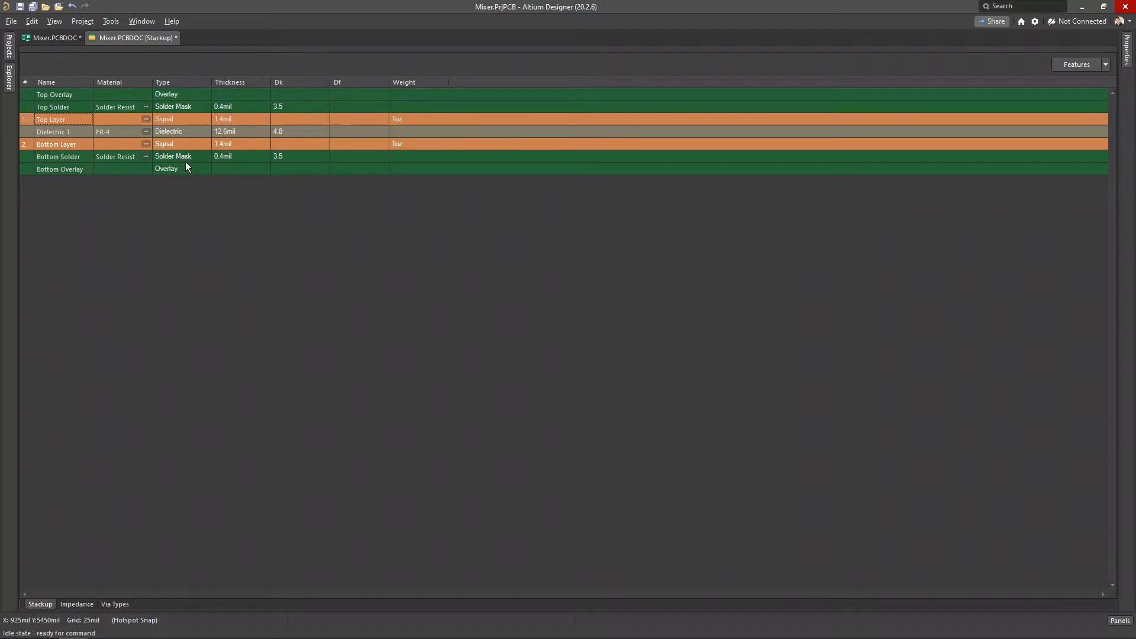
Insert a signal layer below the Top Layer in the stackup
right_click(78, 119)
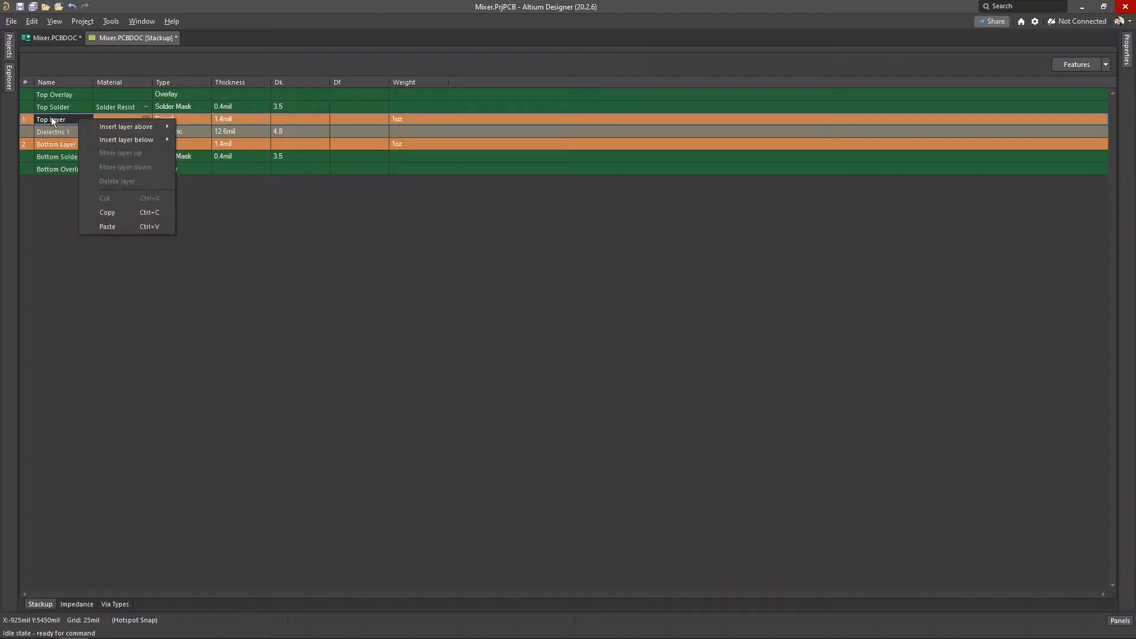
mouse_move(145, 141)
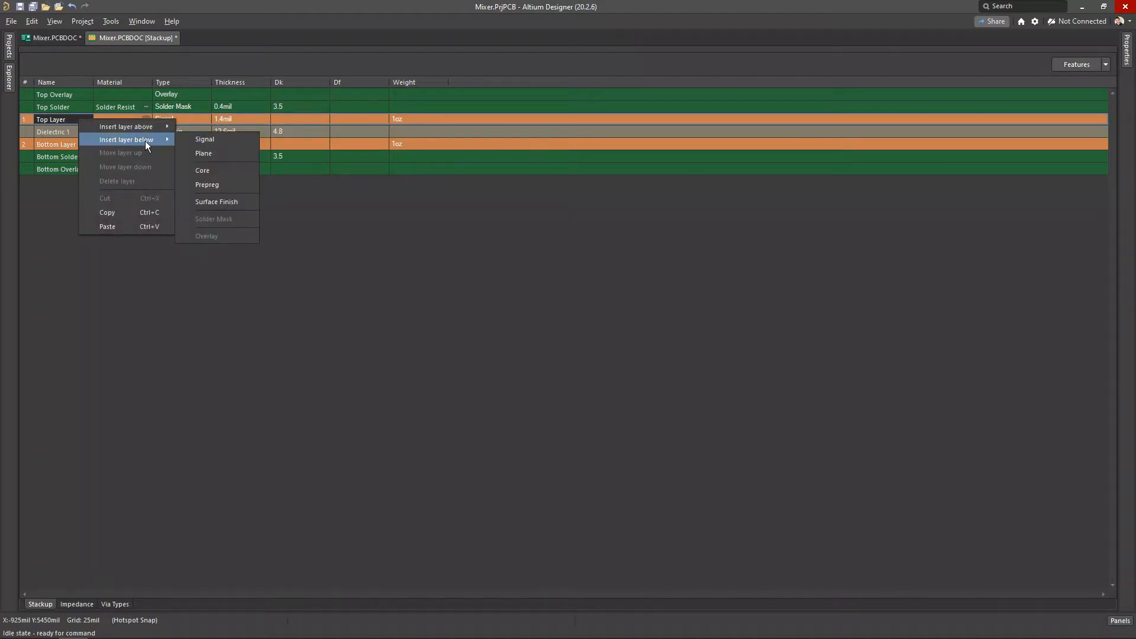
left_click(214, 151)
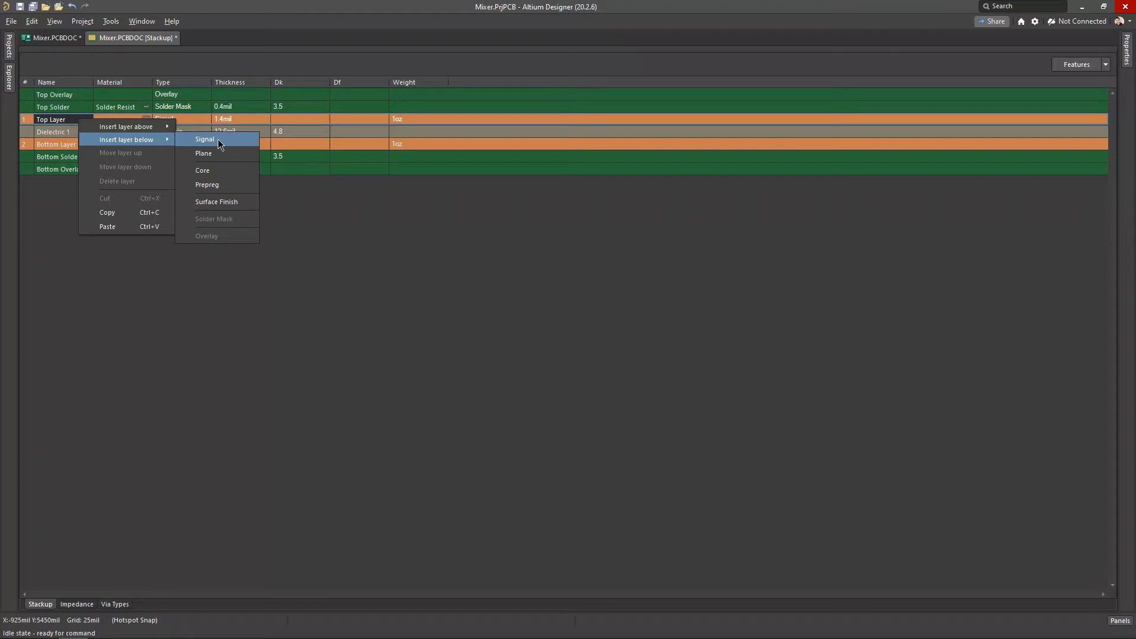
left_click(218, 139)
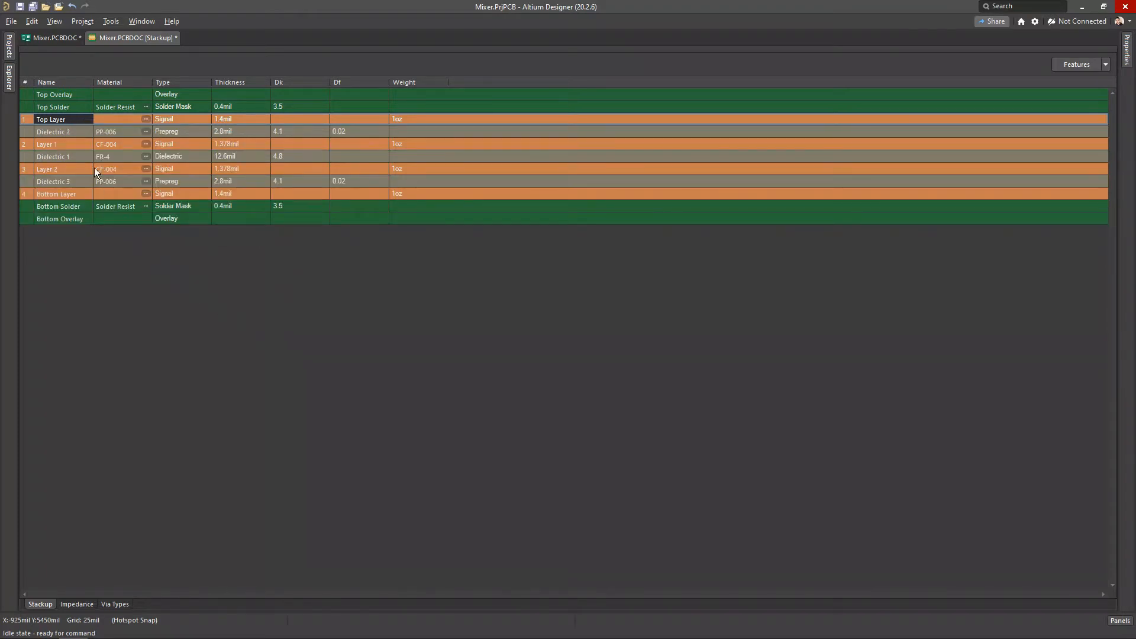
Examine the order and pairing of the Top Layer, Layer 1, Layer 2 and Bottom Layer in the stackup
left_click(68, 146)
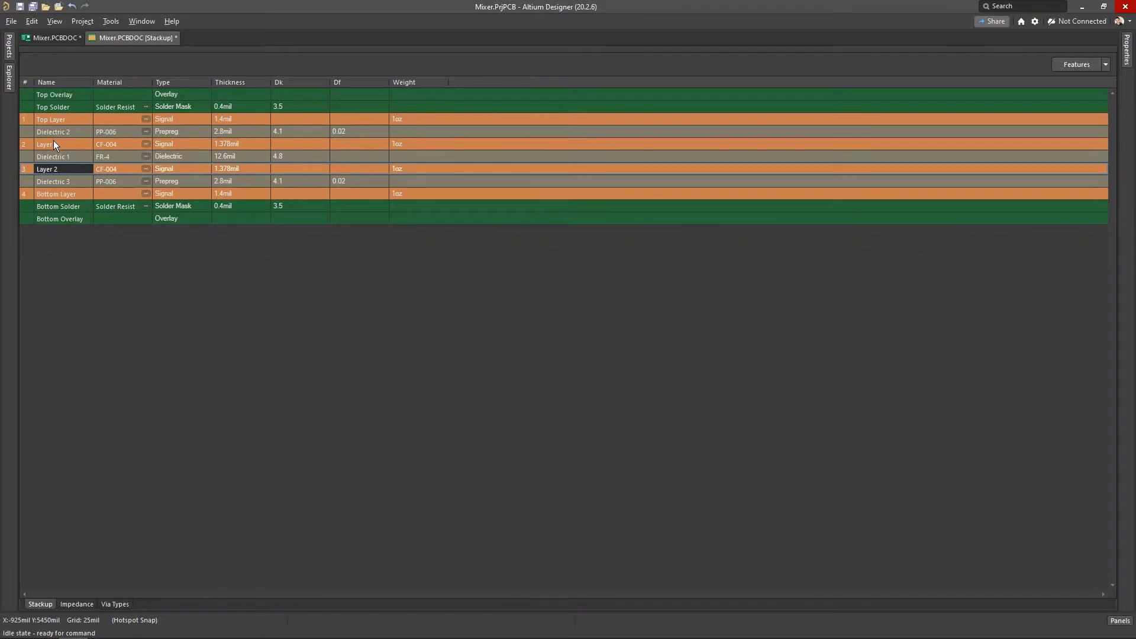
left_click(73, 171)
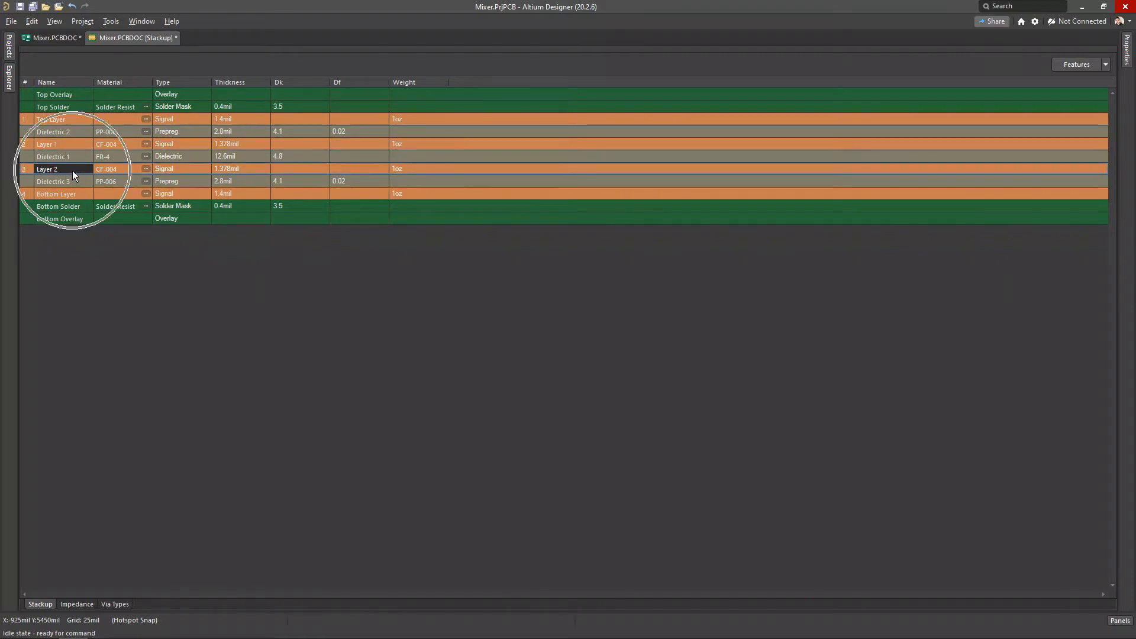
left_click(61, 142)
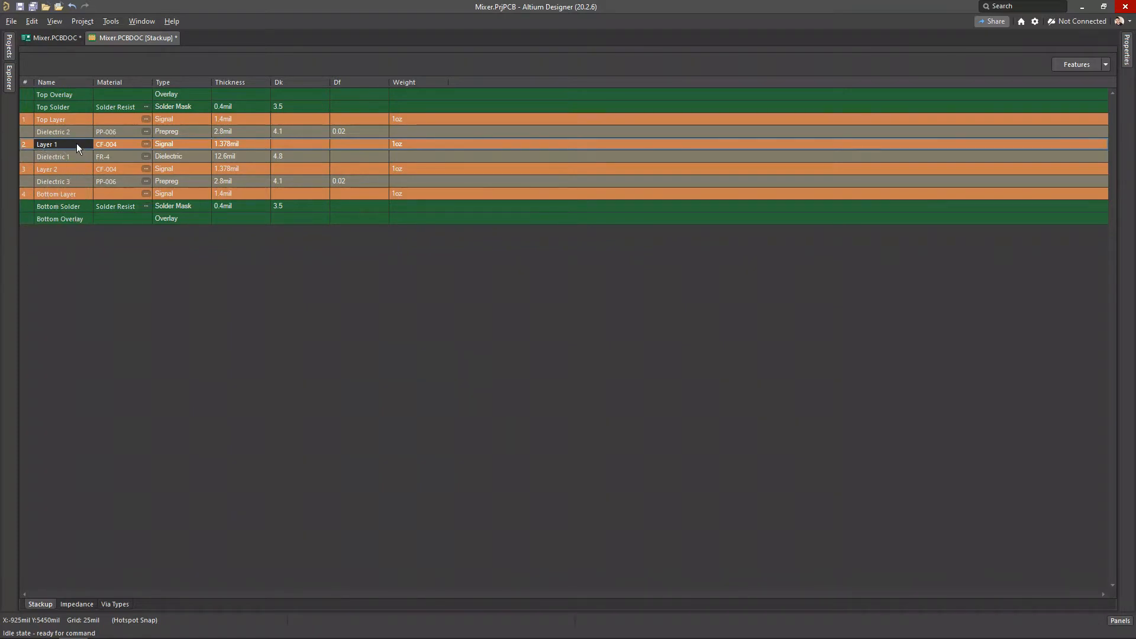
left_click(69, 119)
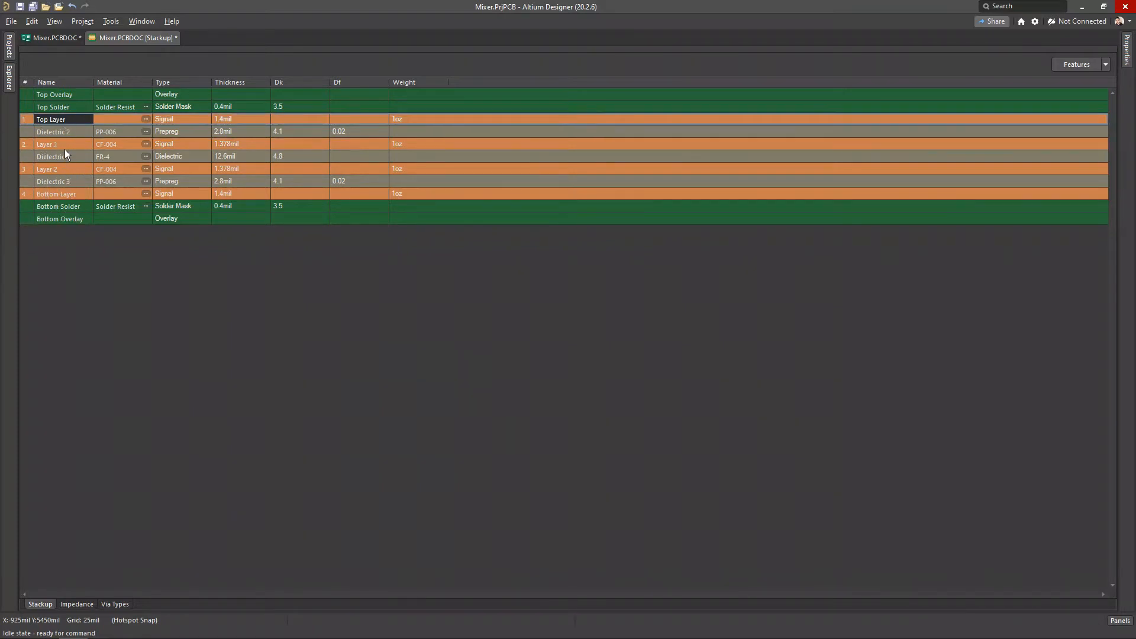
left_click(64, 145)
left_click(66, 169)
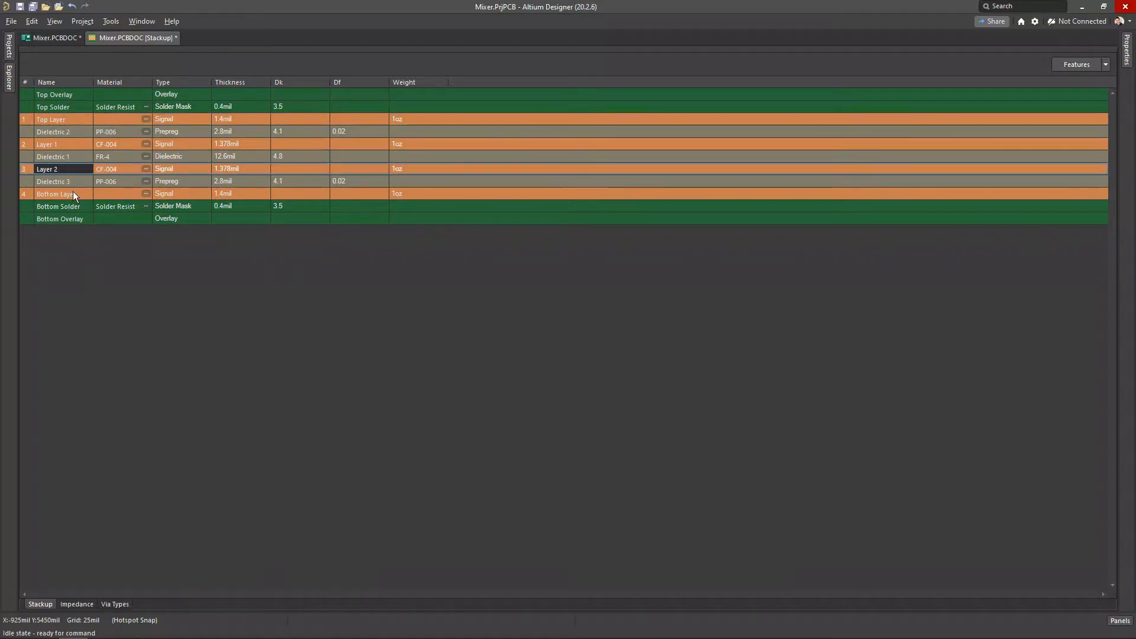
left_click(73, 194)
left_click(73, 121)
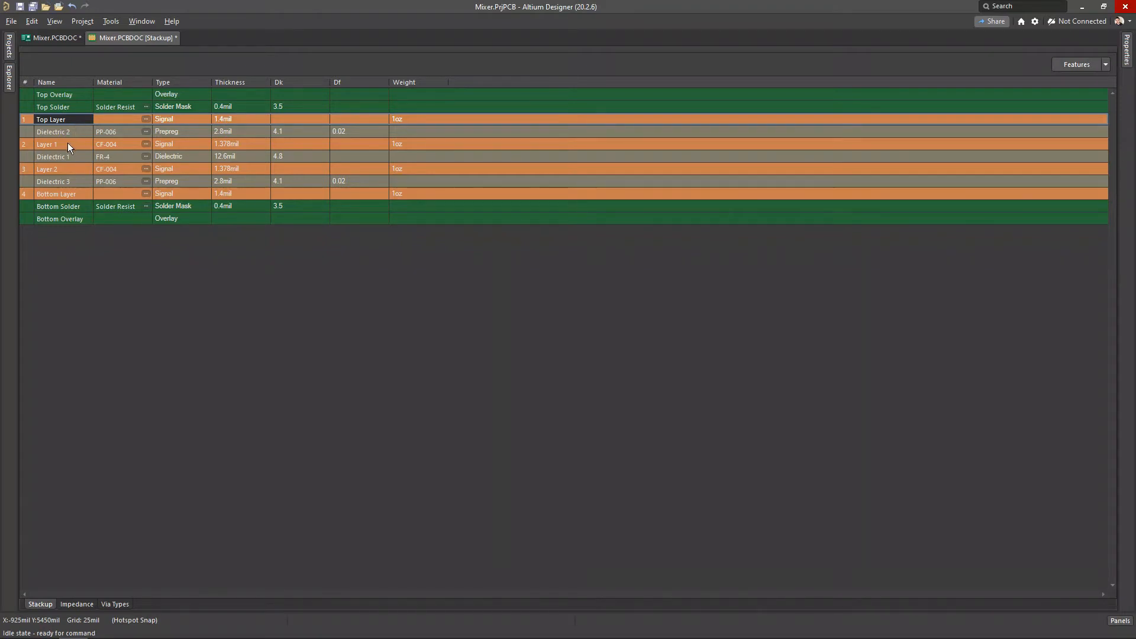
left_click(67, 143)
left_click(63, 193)
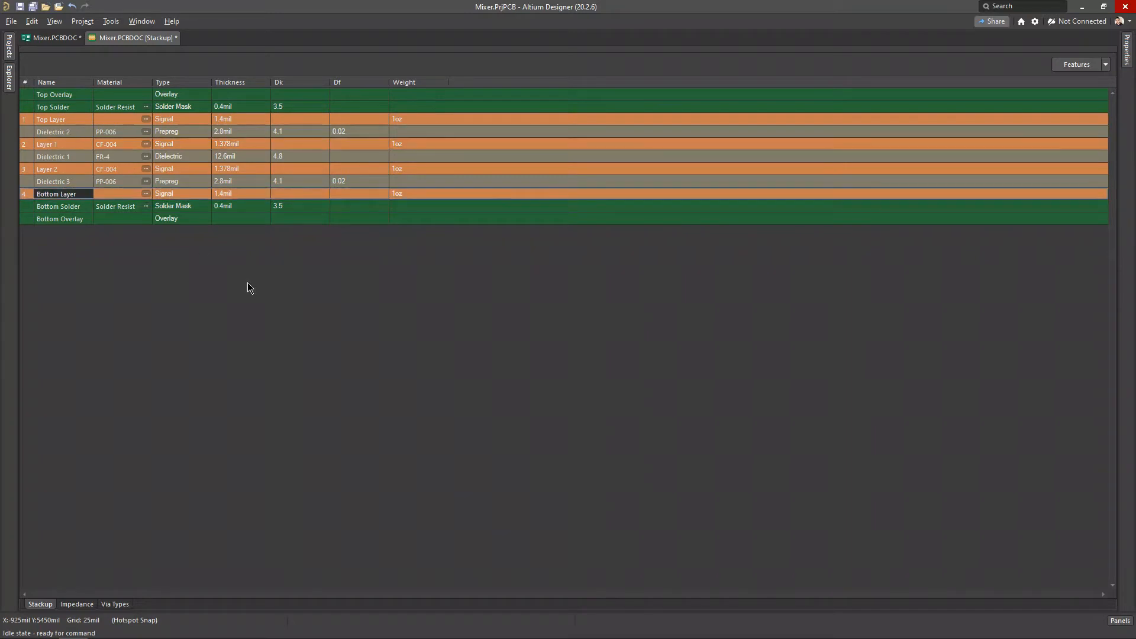
Turn off Stack Symmetry for the board and undo the last signal layer insertion
left_click(62, 120)
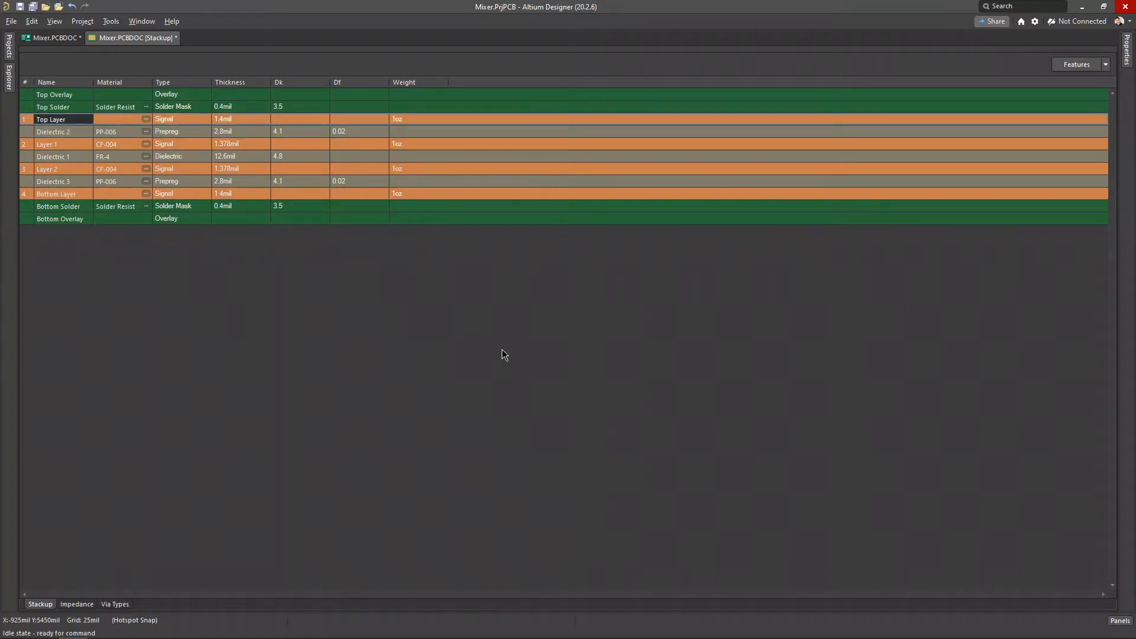
left_click(1128, 56)
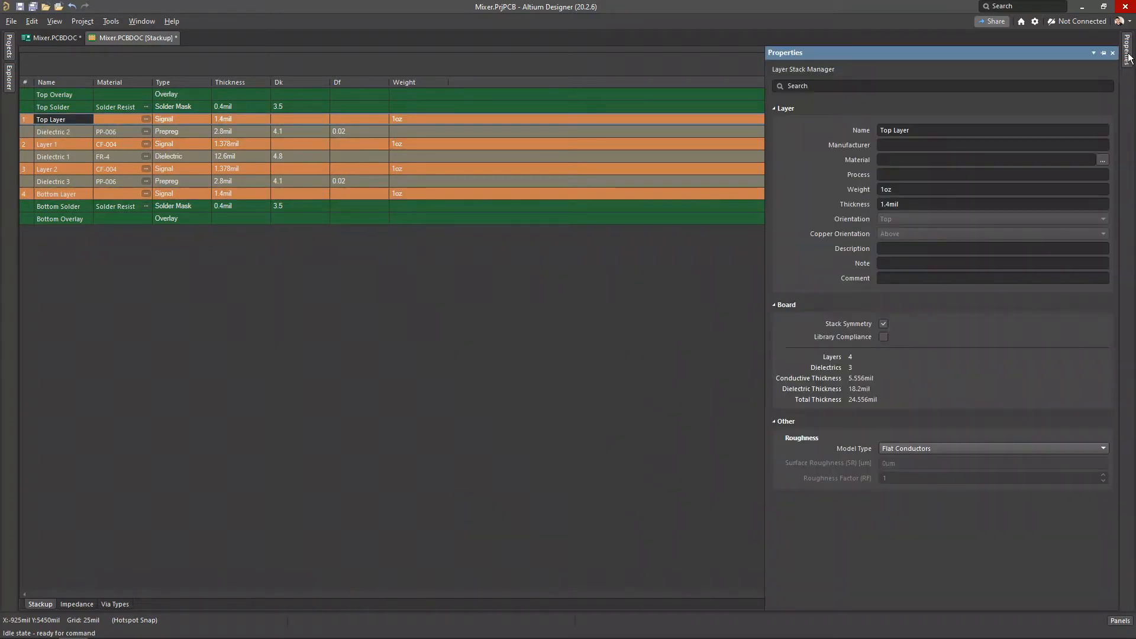
key("ctrl")
key("ctrl")
left_click(884, 325)
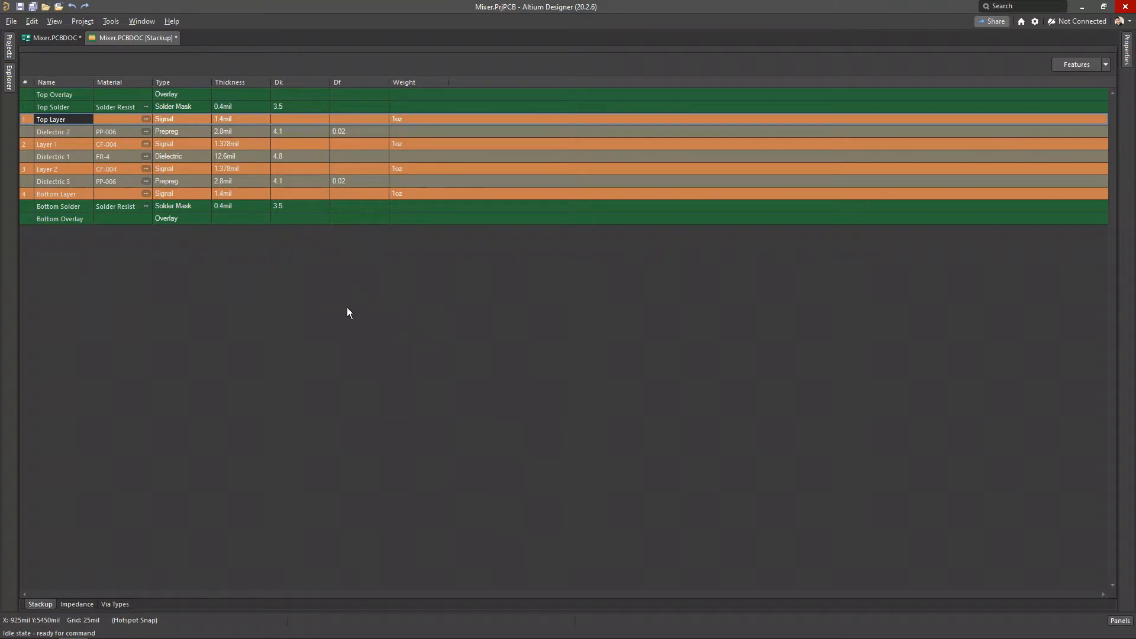
key("ctrl+z")
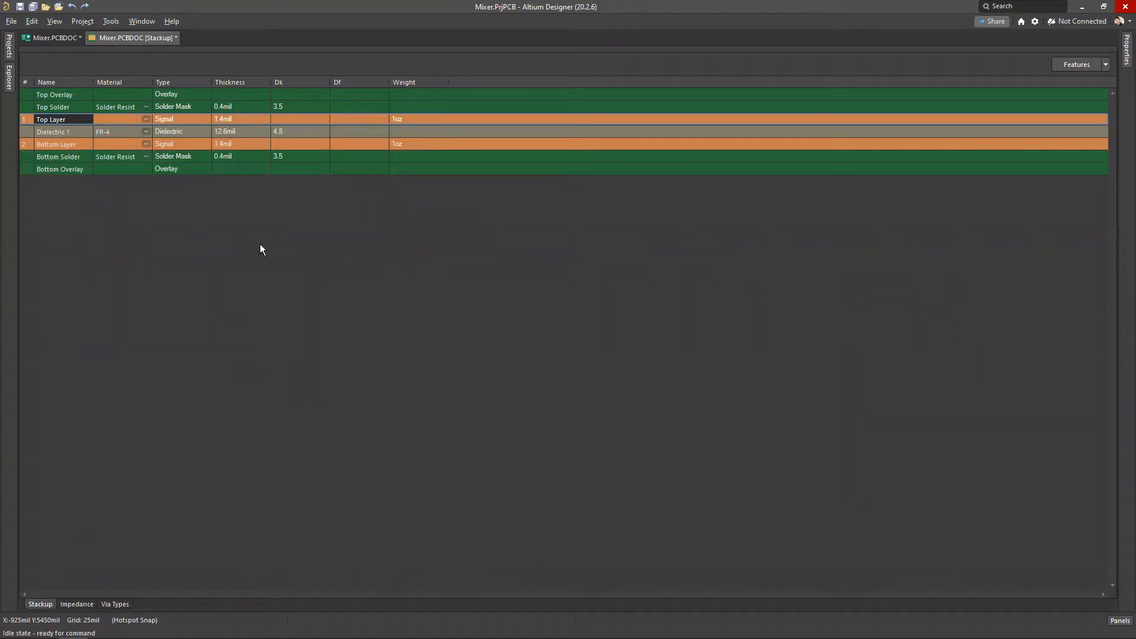
left_click(1126, 64)
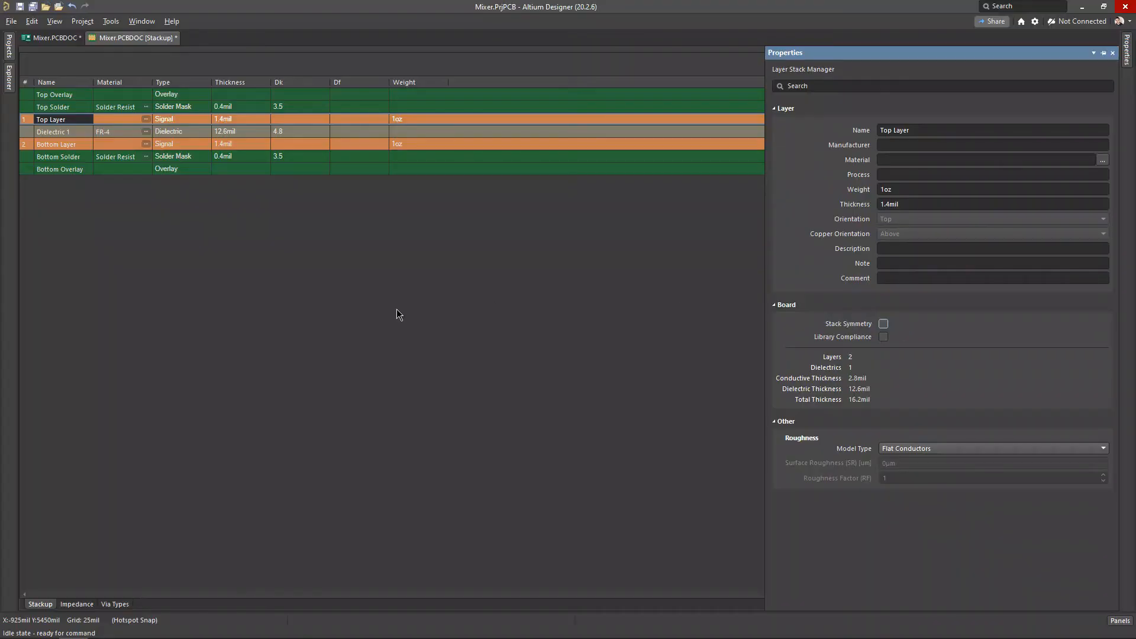
Insert a single signal layer below the Top Layer of the two-layer stackup
right_click(65, 121)
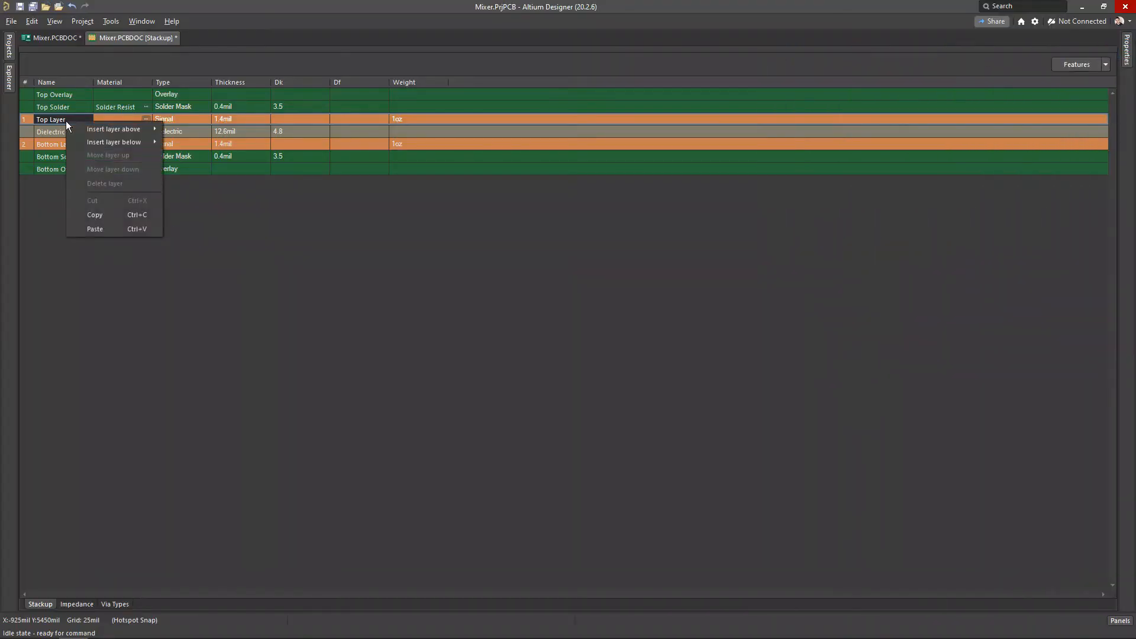
mouse_move(107, 144)
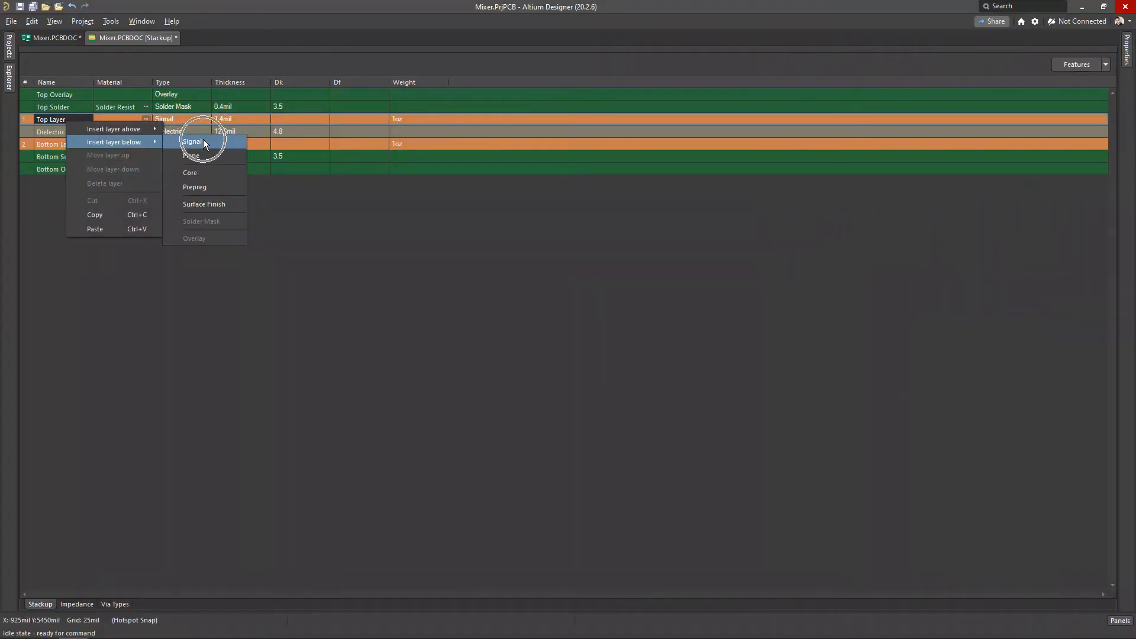
left_click(203, 140)
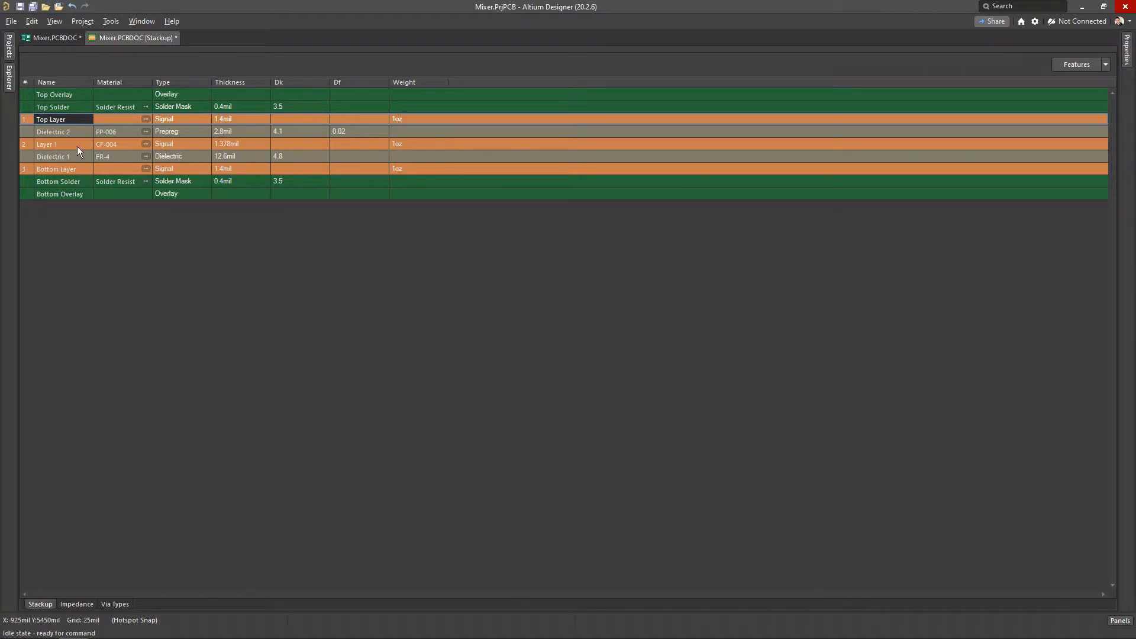
Examine the types of Layer 1 and the dielectrics on either side of it
left_click(169, 144)
left_click(179, 154)
left_click(167, 144)
left_click(51, 133)
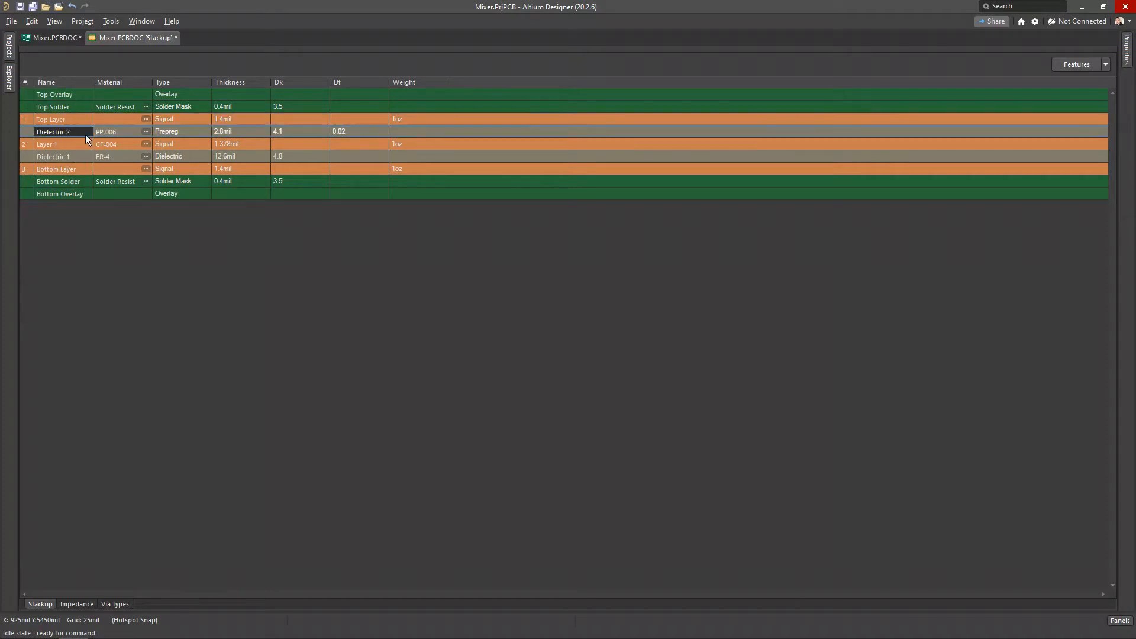
Browse the materials offered for the Dielectric 2 prepreg, including their Df, GlassTransTemp and Source values, without choosing another one
left_click(117, 136)
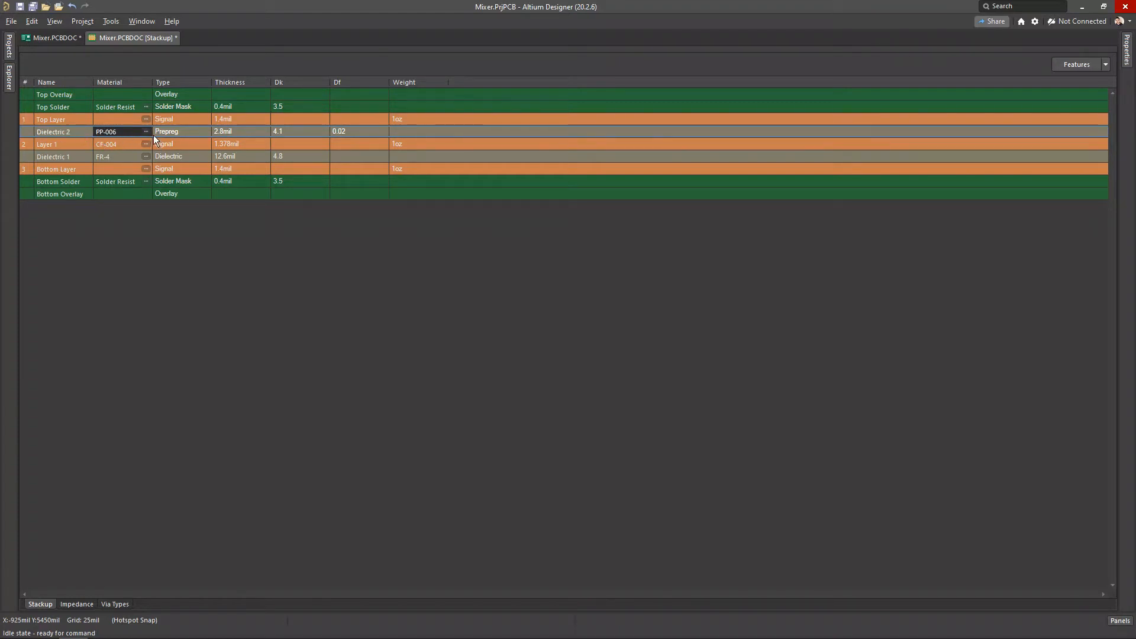
left_click(114, 133)
left_click(146, 132)
left_click(146, 131)
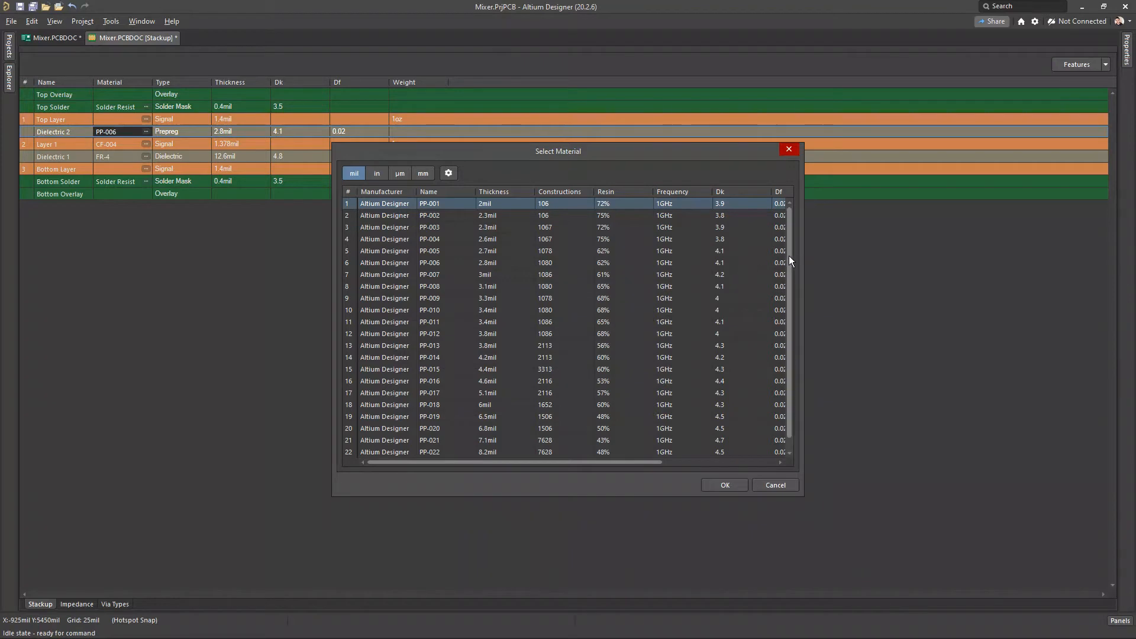
left_click_drag(805, 261, 960, 235)
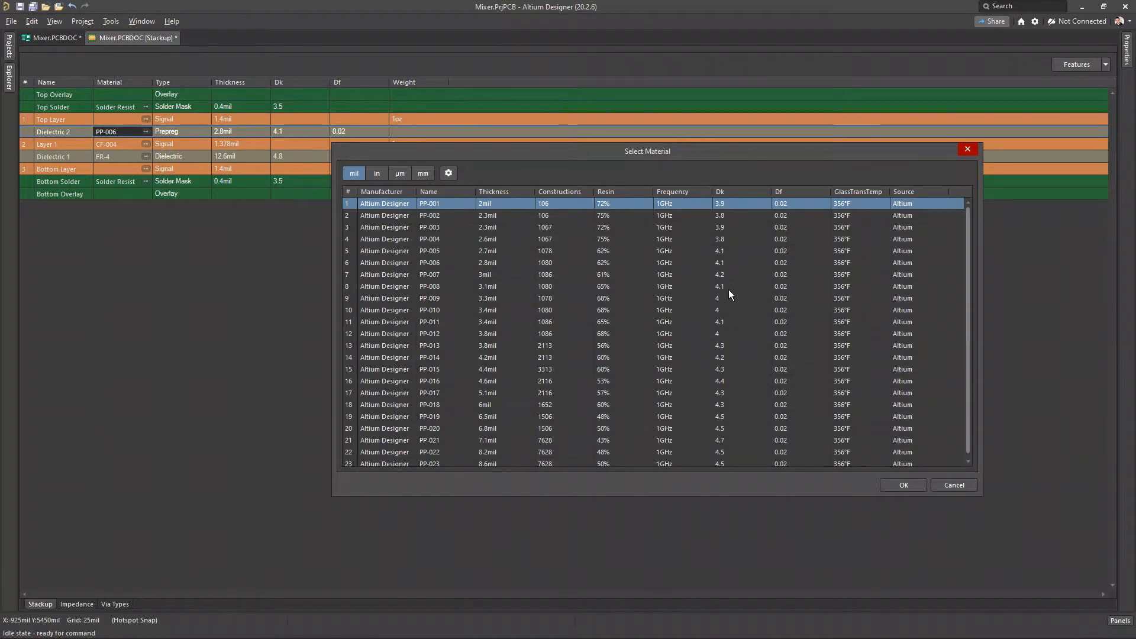
scroll(961, 441, "down", 1)
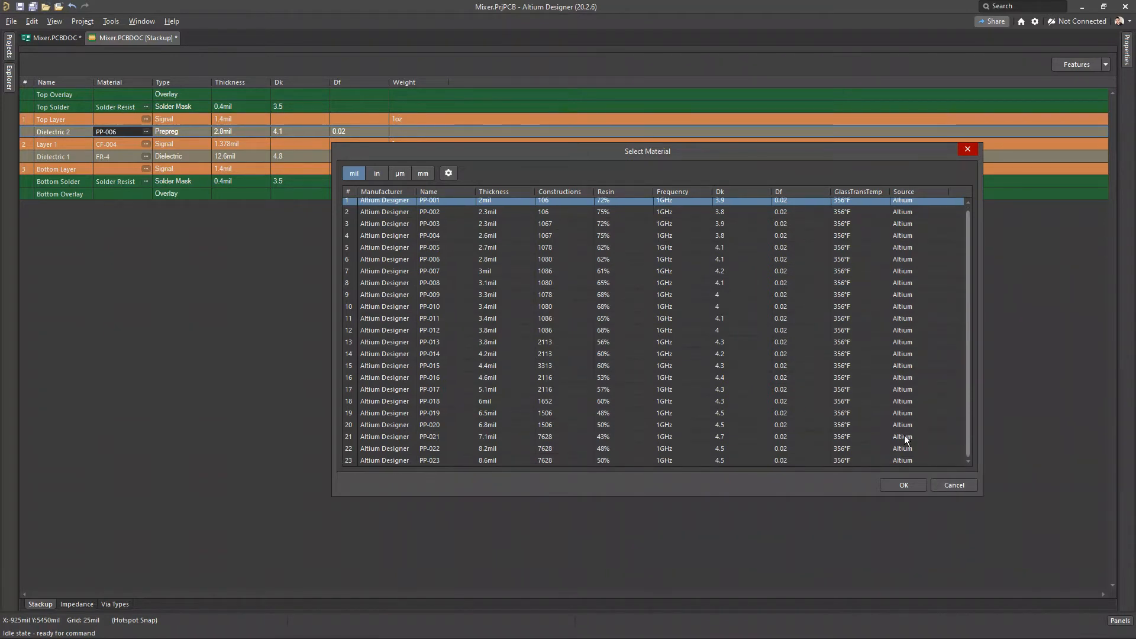
left_click(967, 488)
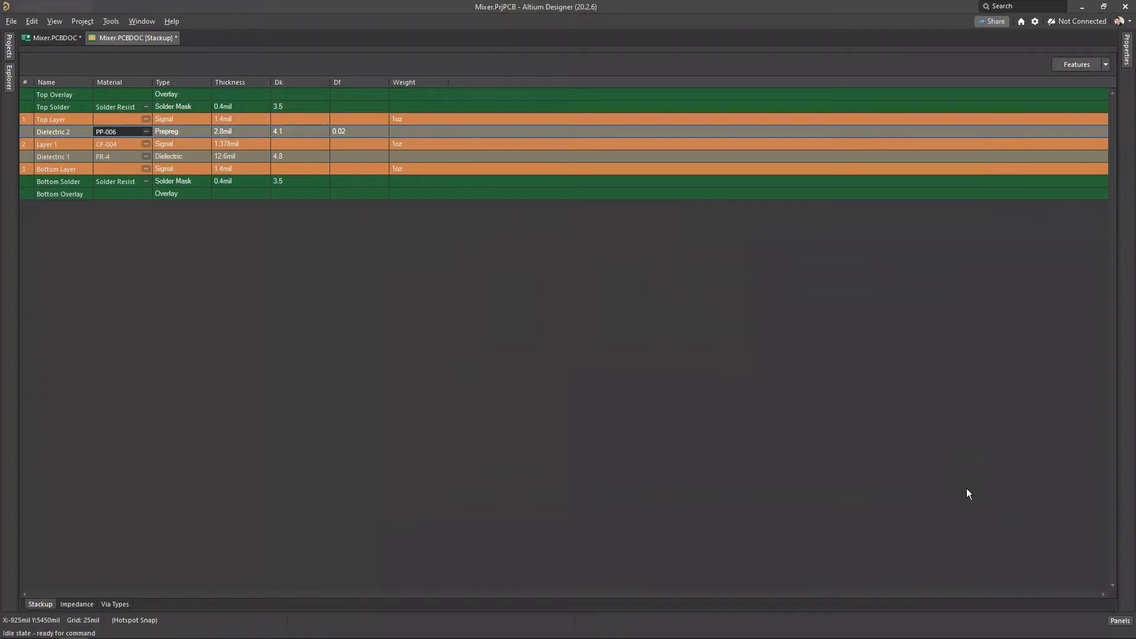
Locate the Material Library command, then review the layer properties of Dielectric 2
left_click(111, 21)
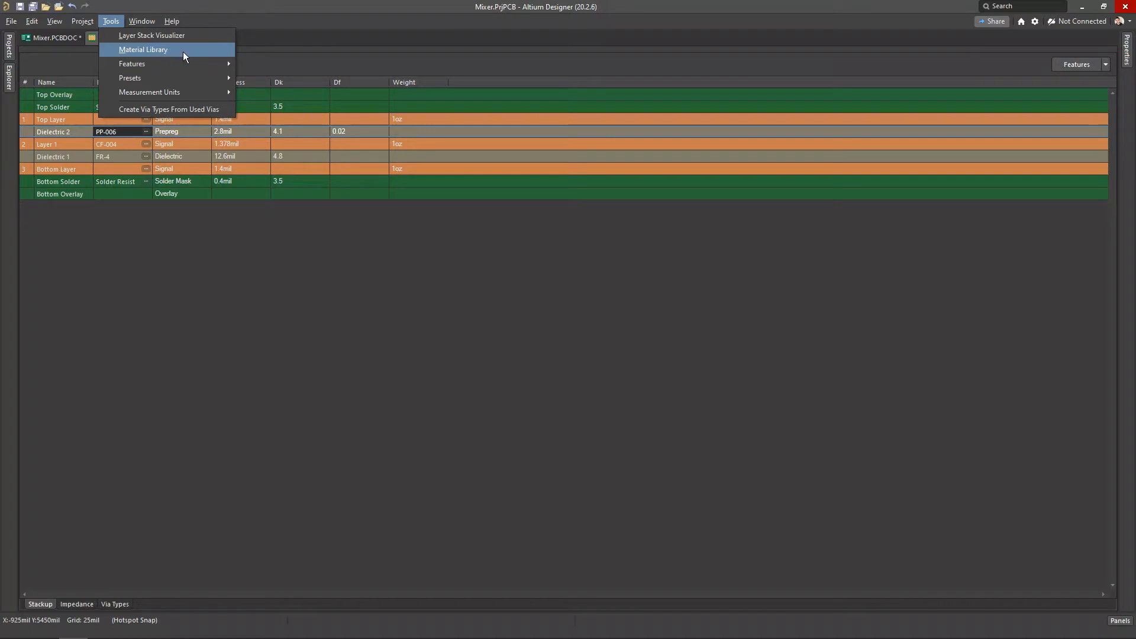
left_click(341, 320)
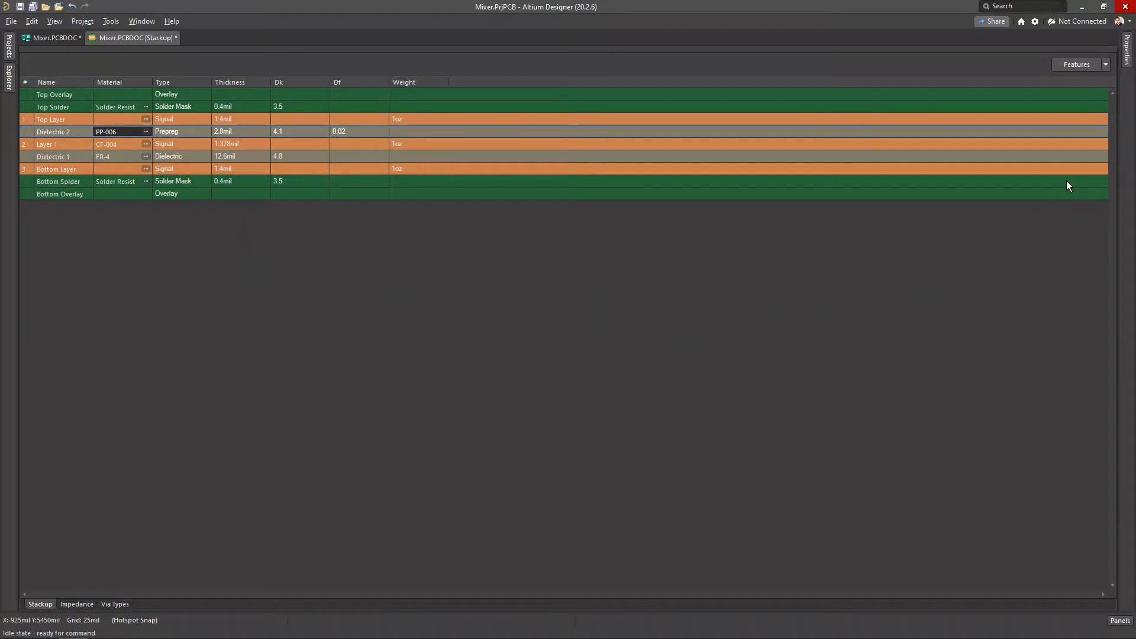
left_click(1127, 59)
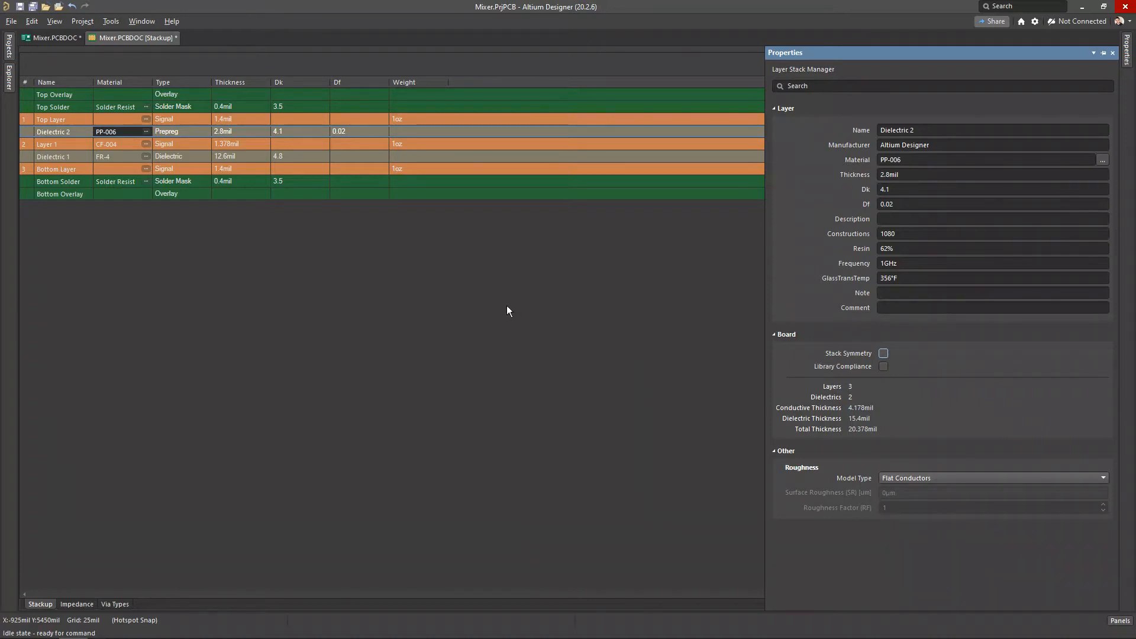
key("F11")
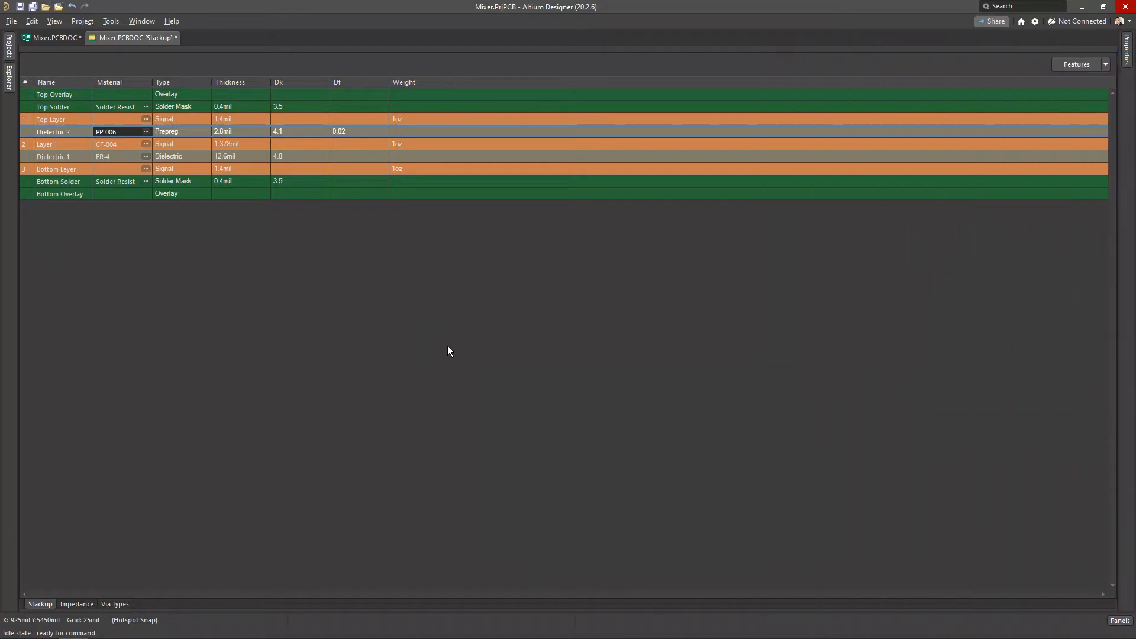
Examine the Dk and Df values of Dielectric 2 in the stackup without changing them
left_click(292, 84)
left_click(283, 81)
left_click(345, 134)
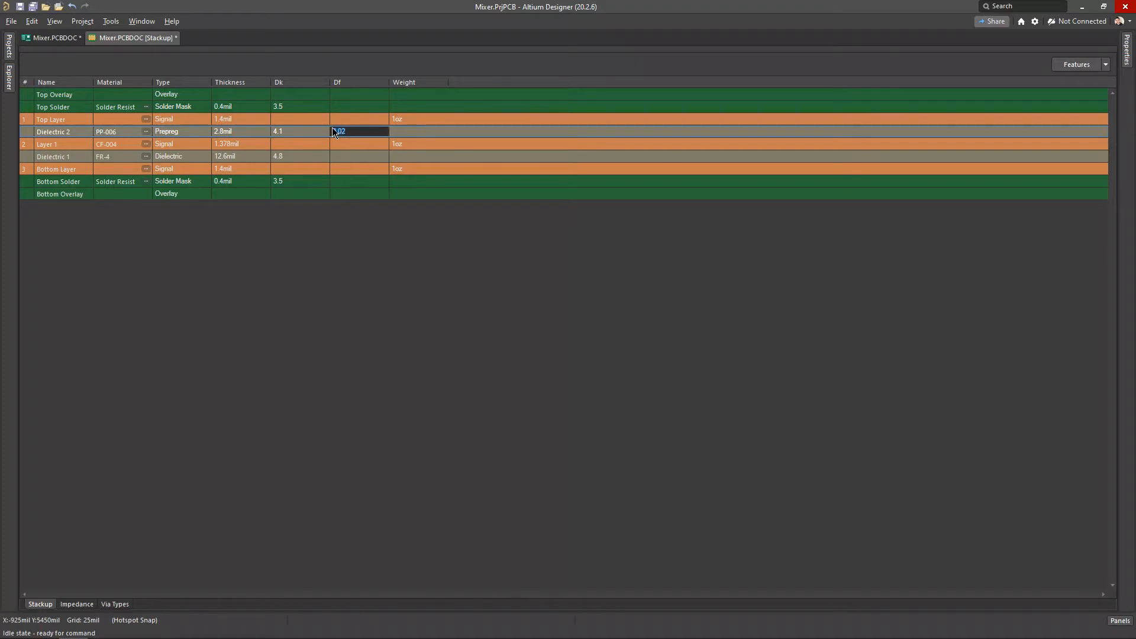
left_click(350, 132)
left_click(314, 132)
left_click_drag(314, 131, 265, 132)
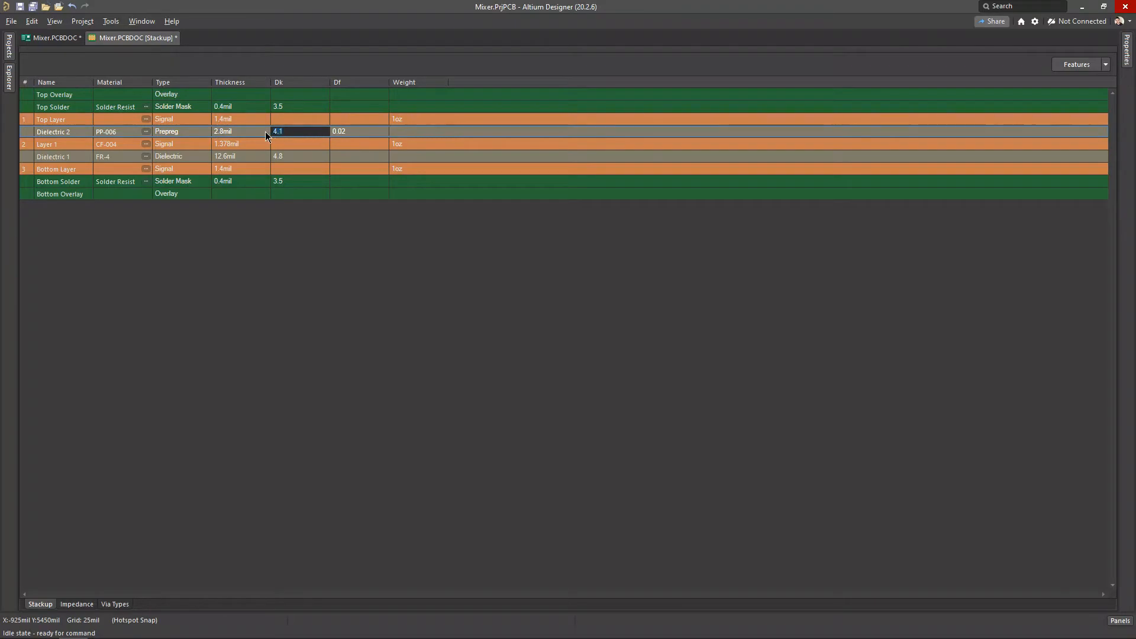
left_click(357, 135)
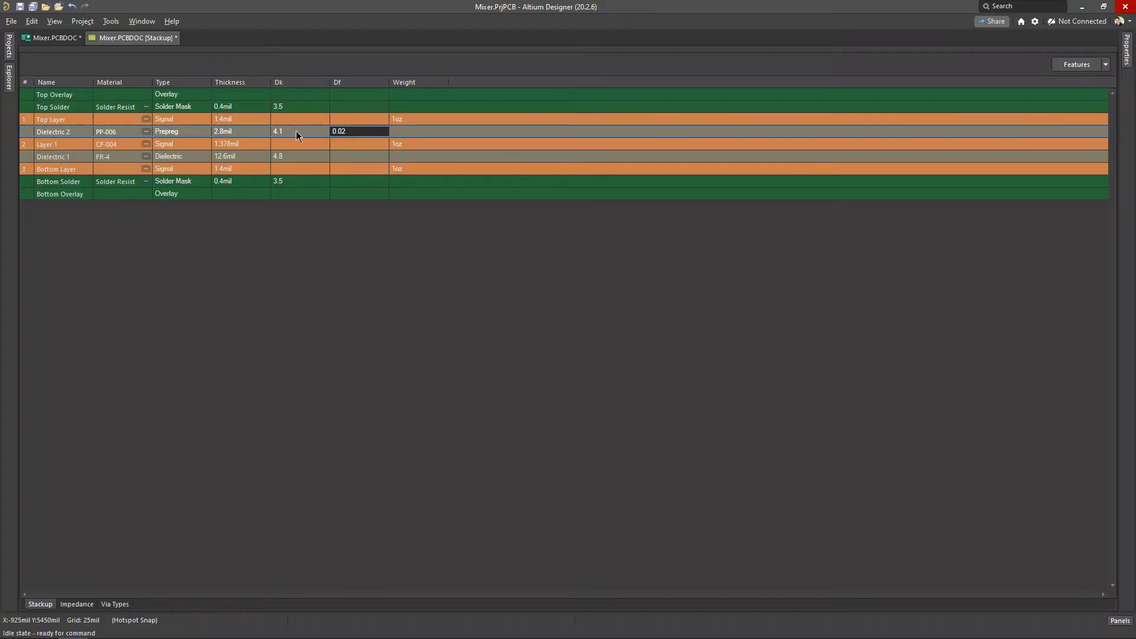
left_click(367, 195)
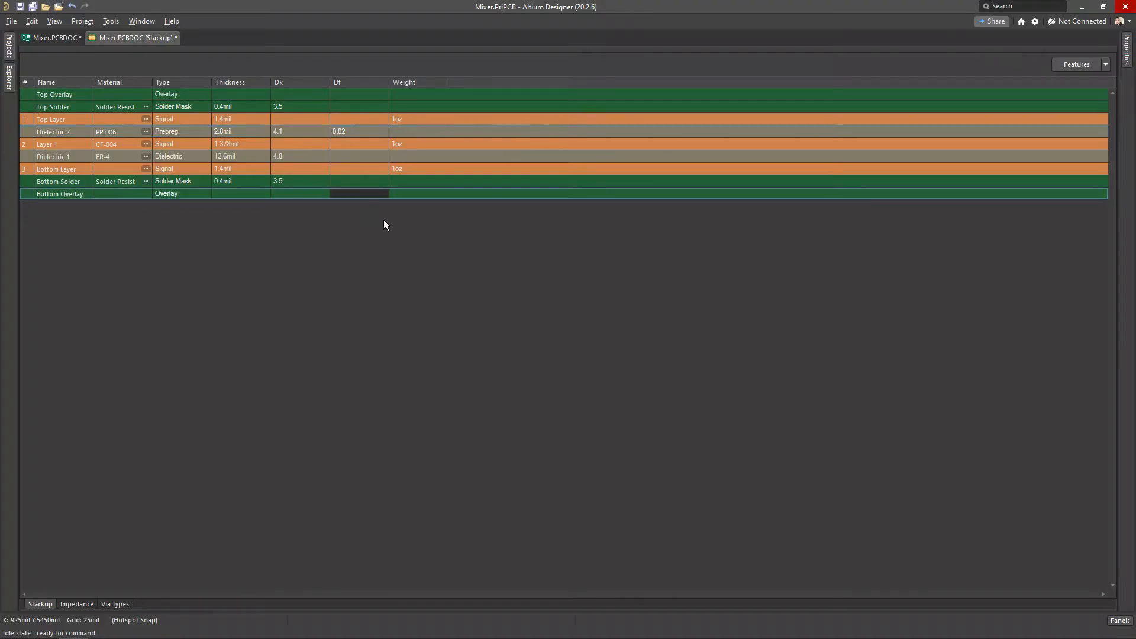
left_click(359, 127)
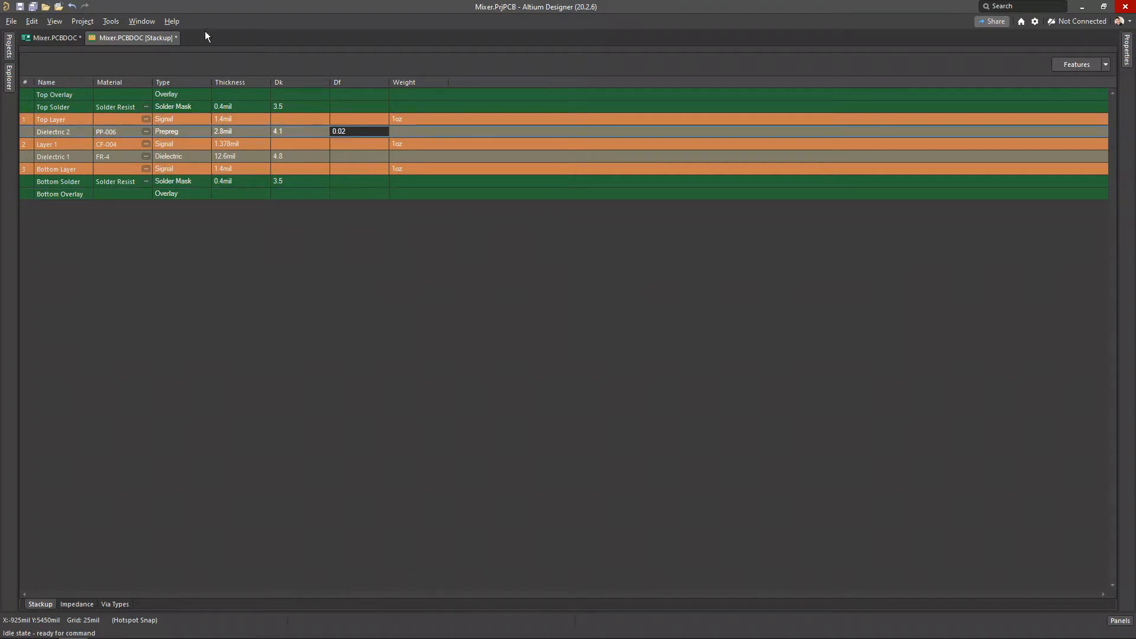
Check where the Material Library can be opened from the stackup editor, without opening it
left_click(110, 21)
left_click(161, 50)
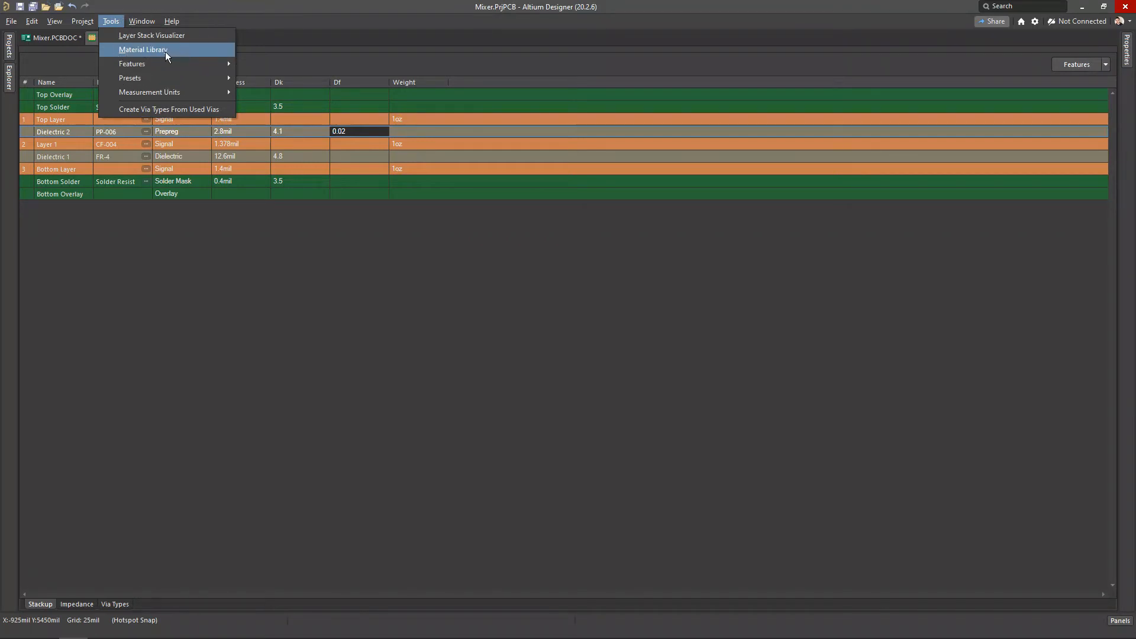
left_click(411, 317)
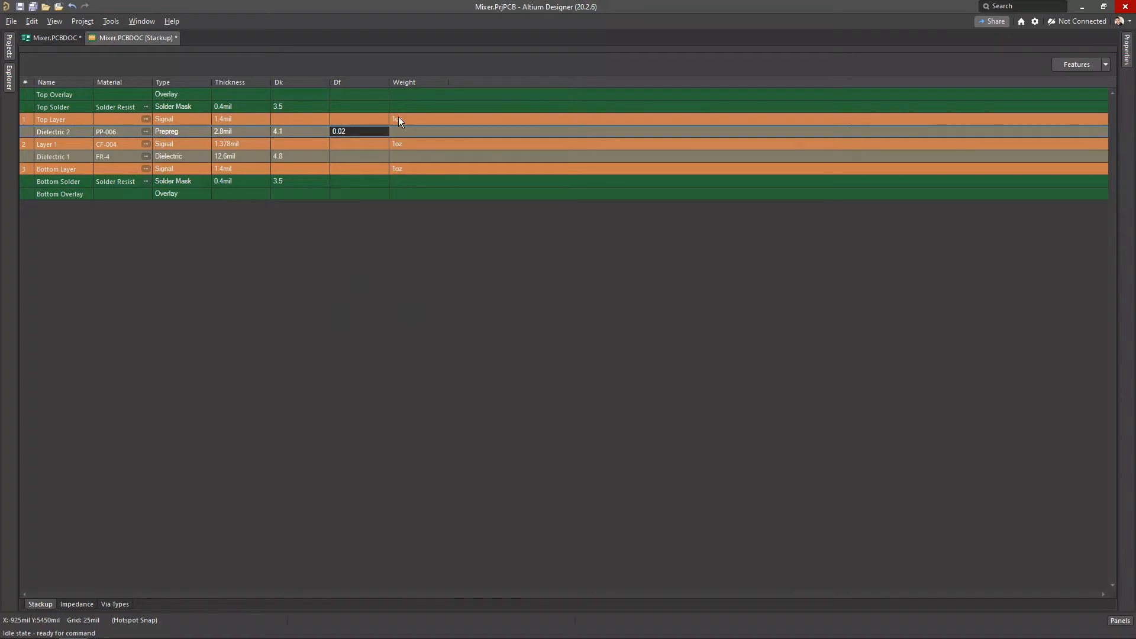
Compare the copper weights of the Top Layer, Layer 1 and Bottom Layer
key("ctrl")
left_click(403, 119)
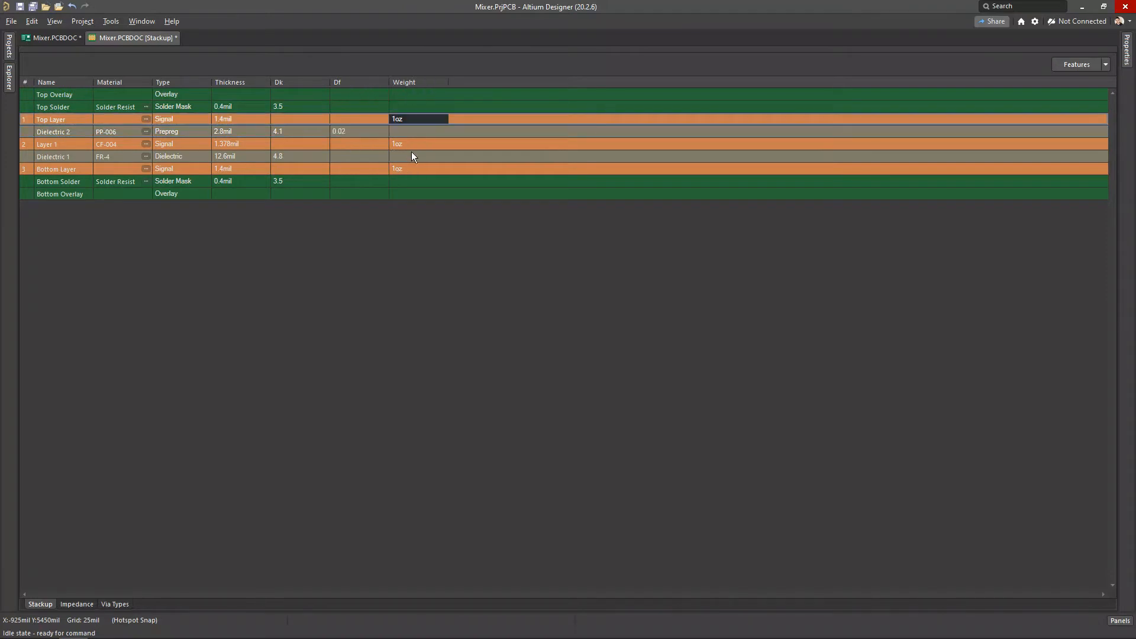
key("Down")
left_click(414, 169)
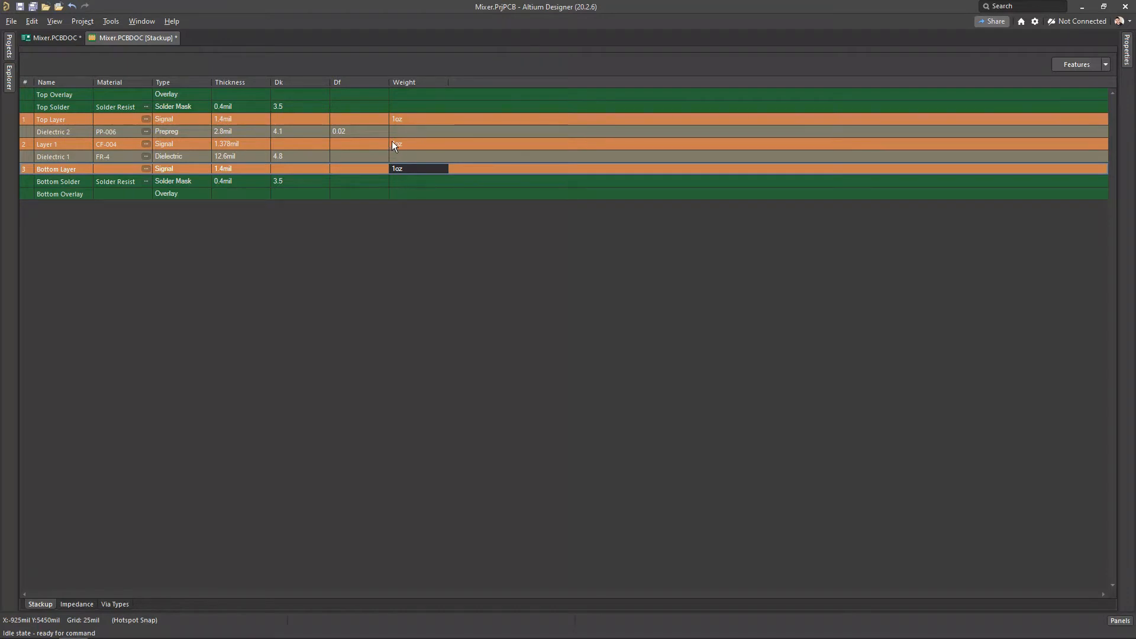
left_click(413, 118)
left_click(411, 146)
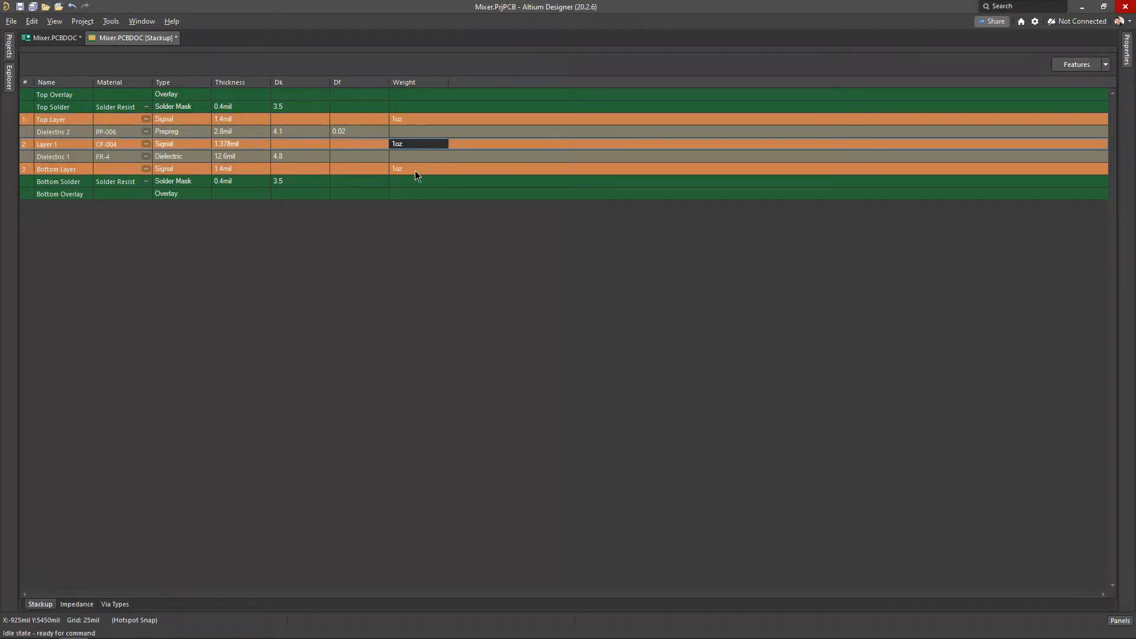
left_click(415, 170)
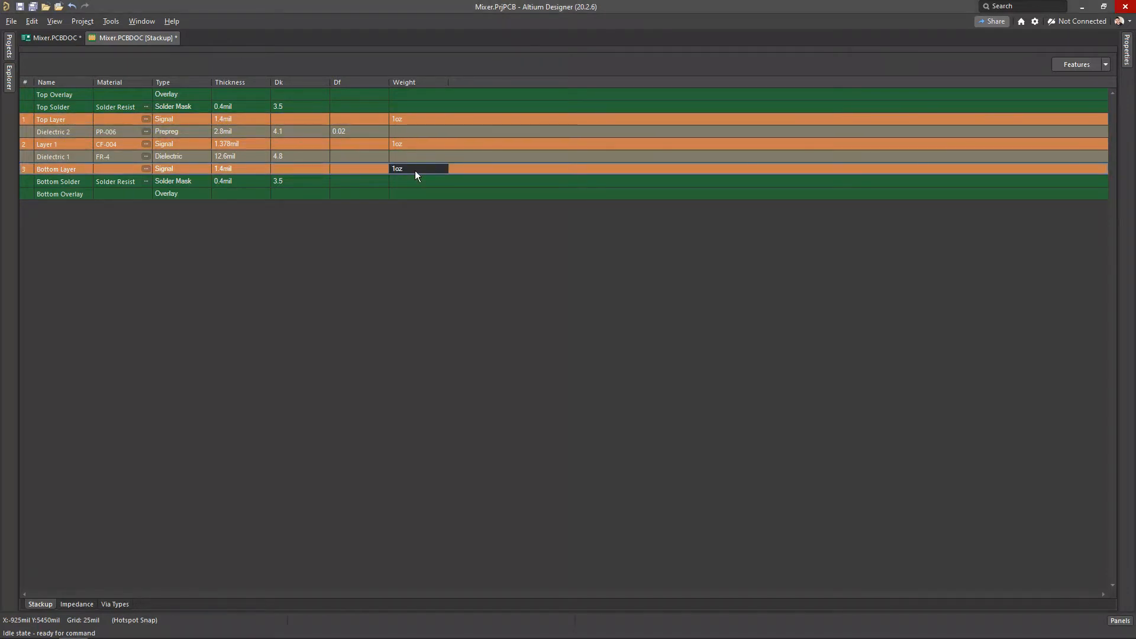
left_click(421, 120)
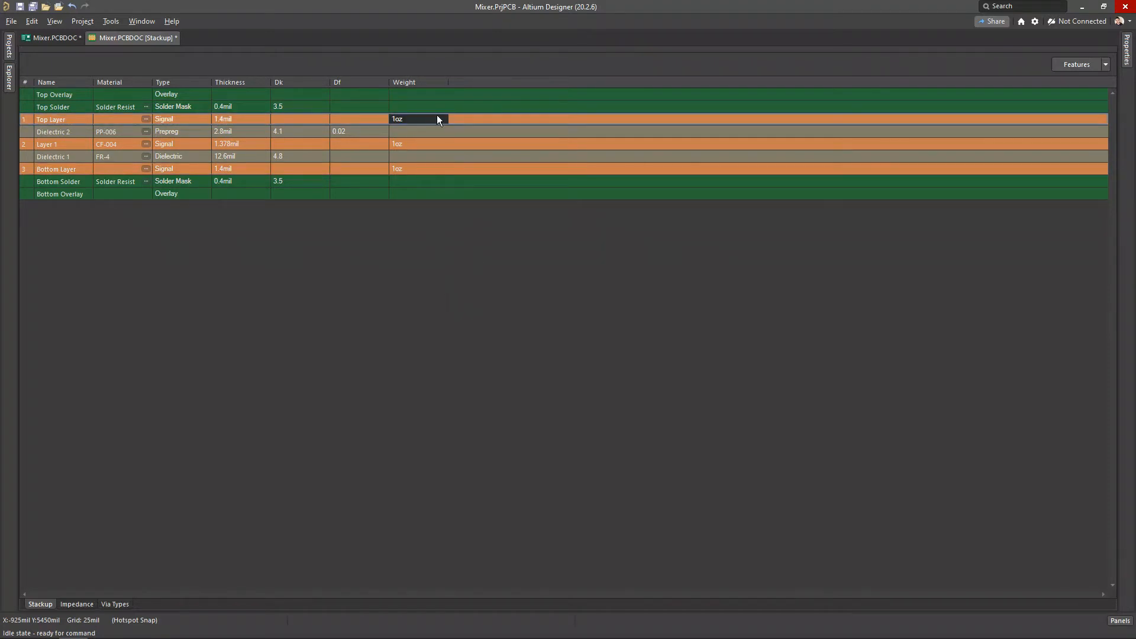
Review the copper weight options available for Layer 1, from 1/8oz to 4oz, without selecting a different one
left_click(433, 145)
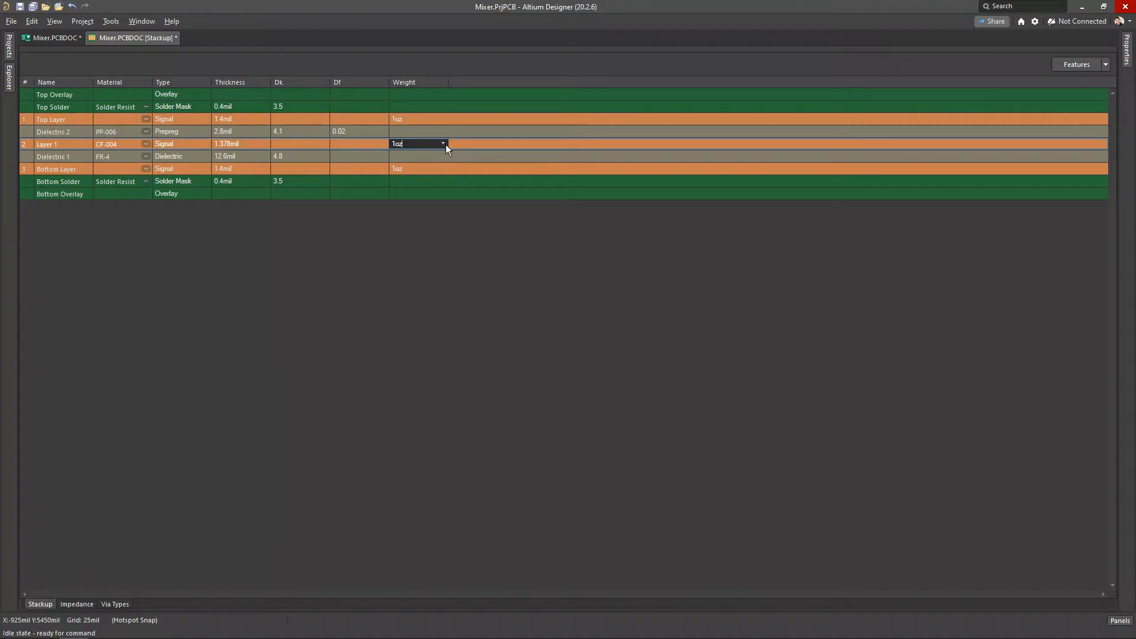
left_click(444, 144)
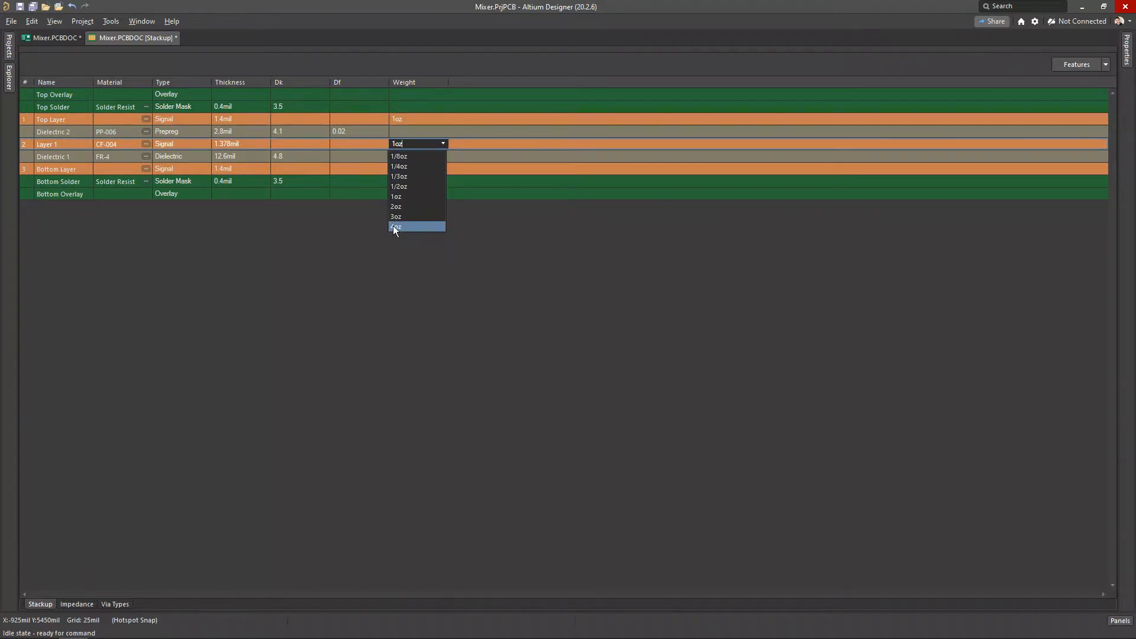
left_click(516, 237)
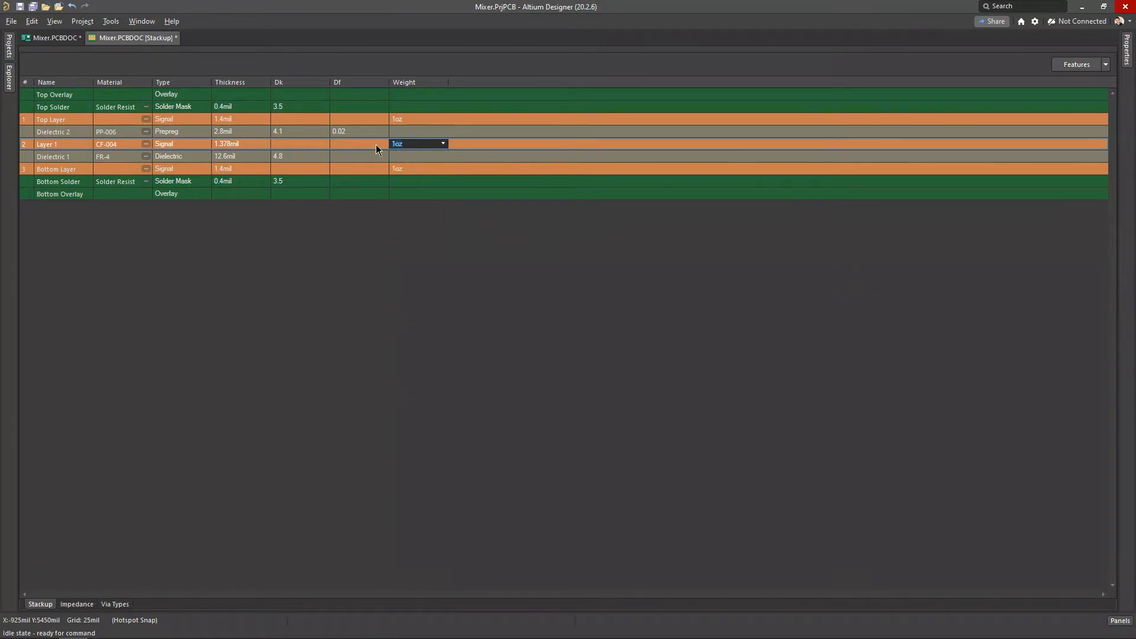
left_click(443, 144)
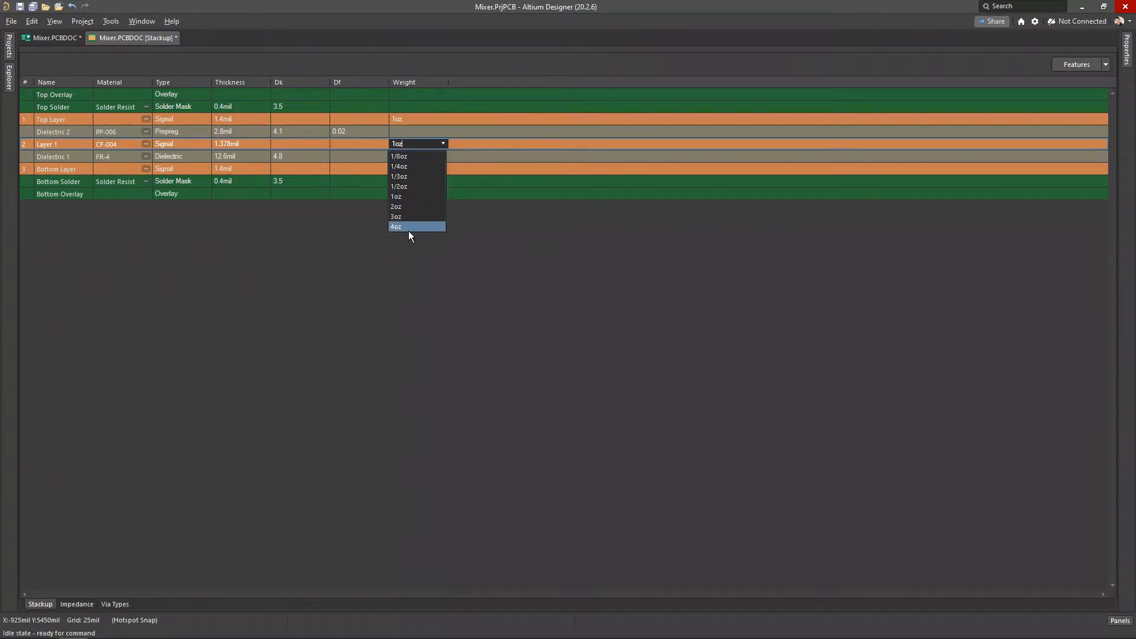
left_click(464, 276)
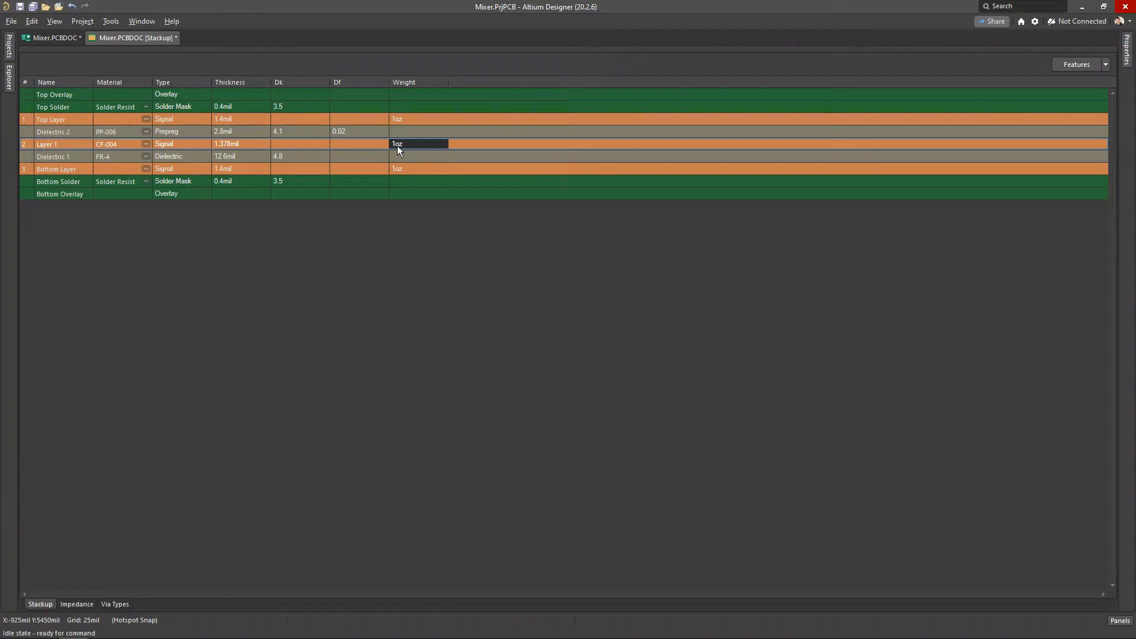
Compare the layer types of Dielectric 2 and Dielectric 1 in the stackup
left_click(184, 133)
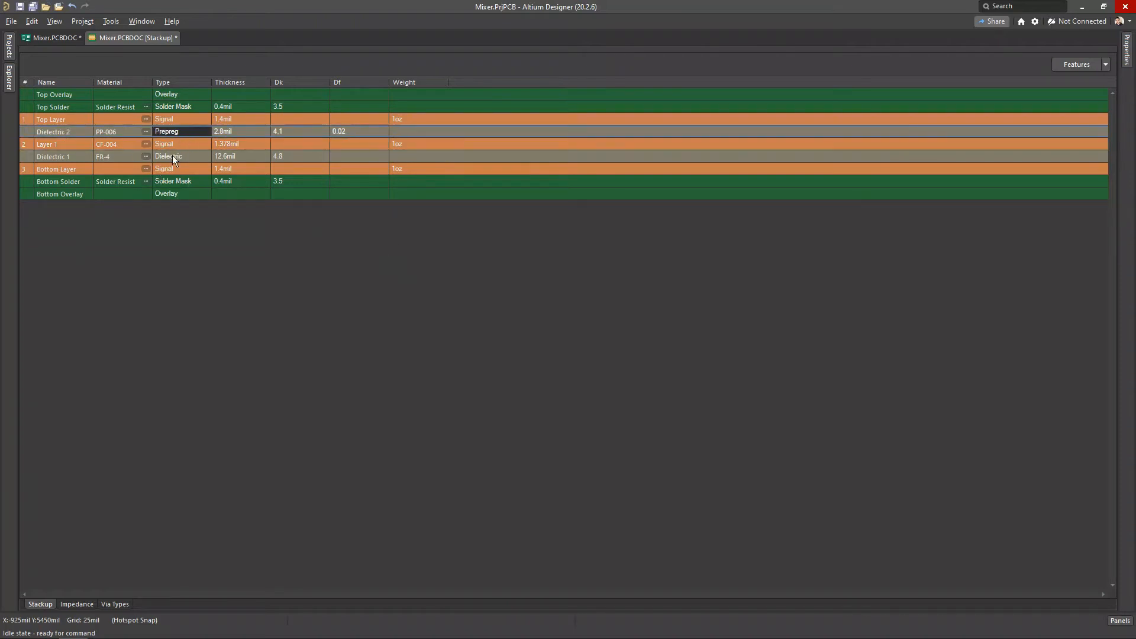
left_click(188, 133)
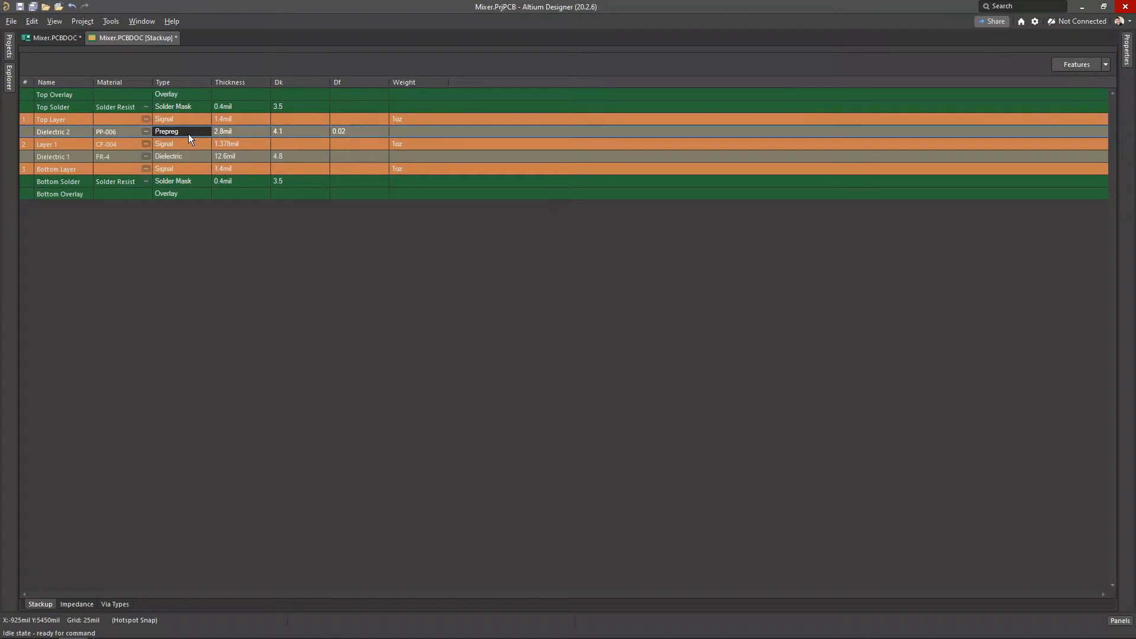
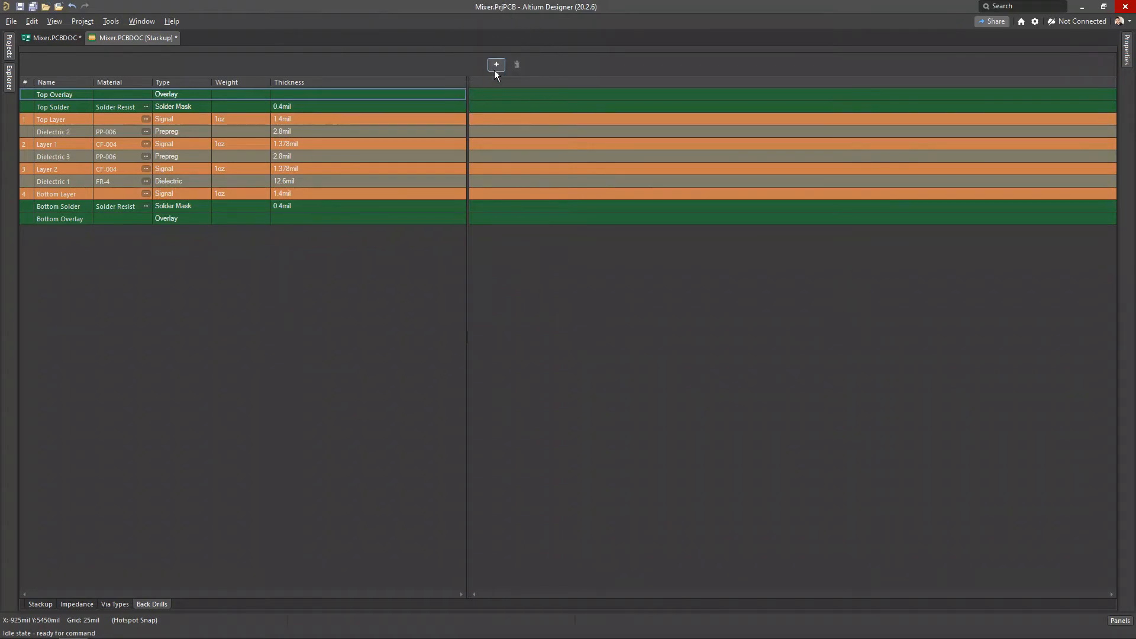
Add a back drill to the layer stack and show its properties
left_click(496, 65)
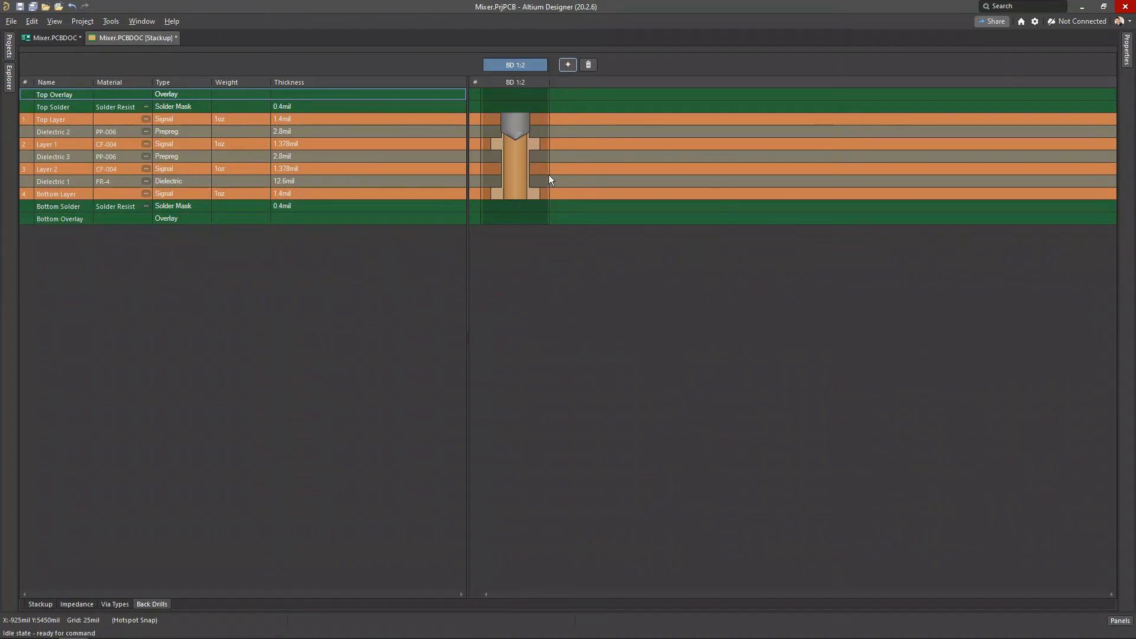
left_click(1127, 53)
left_click(1104, 52)
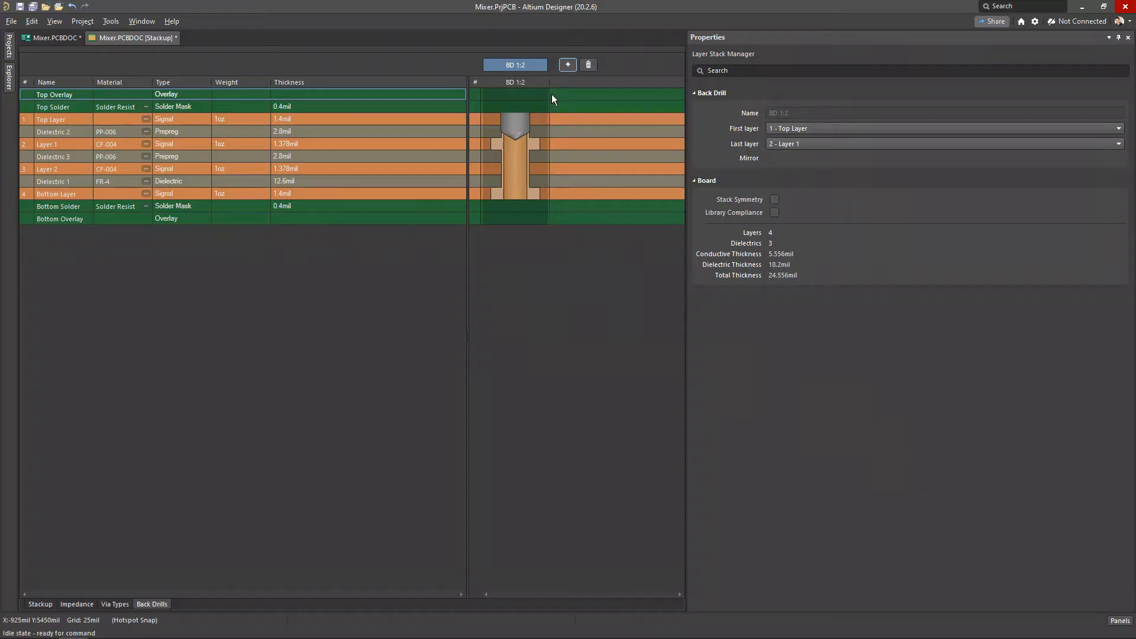
Review the first-layer options of the back drill, keep 1 - Top Layer, and set its last layer to 3 - Layer 2
left_click(800, 129)
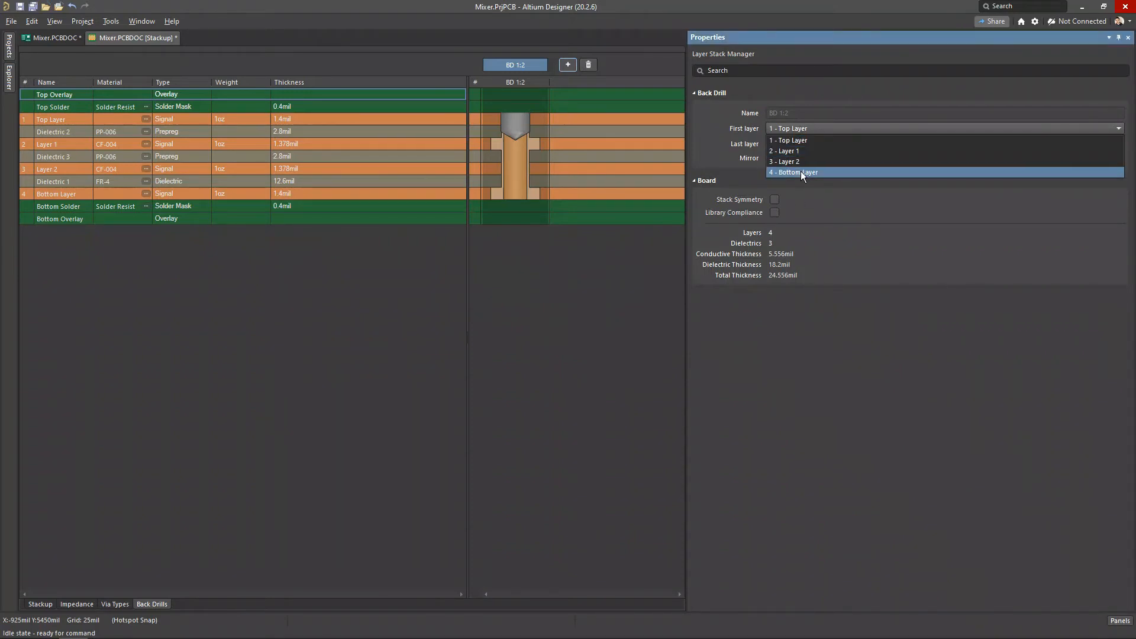
left_click(713, 145)
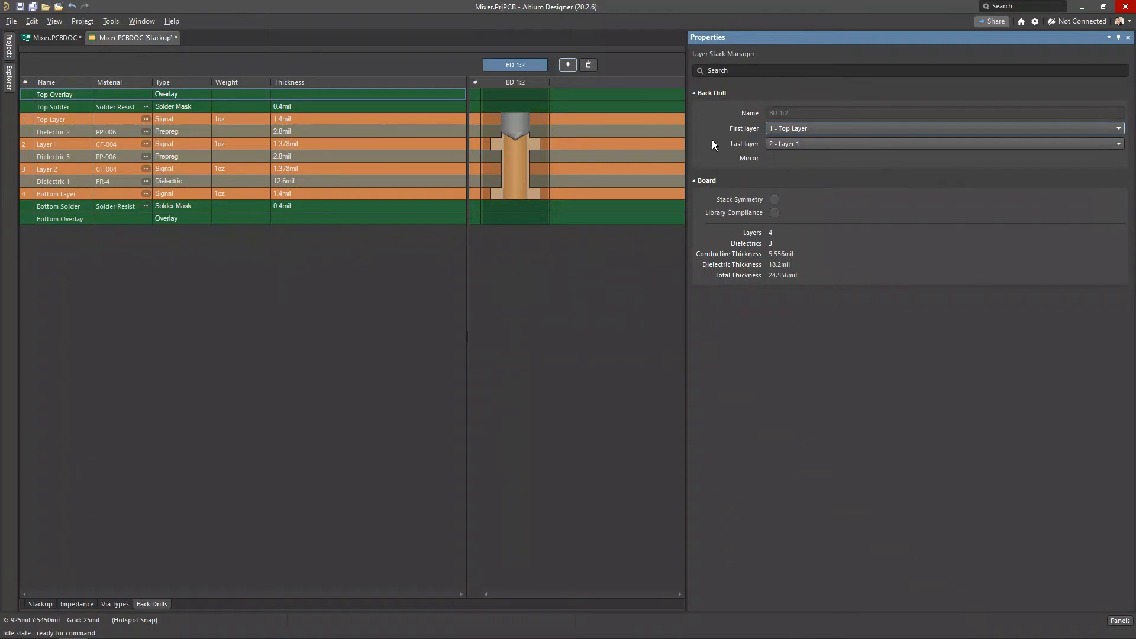
left_click(807, 128)
left_click(743, 124)
left_click(796, 142)
left_click(796, 175)
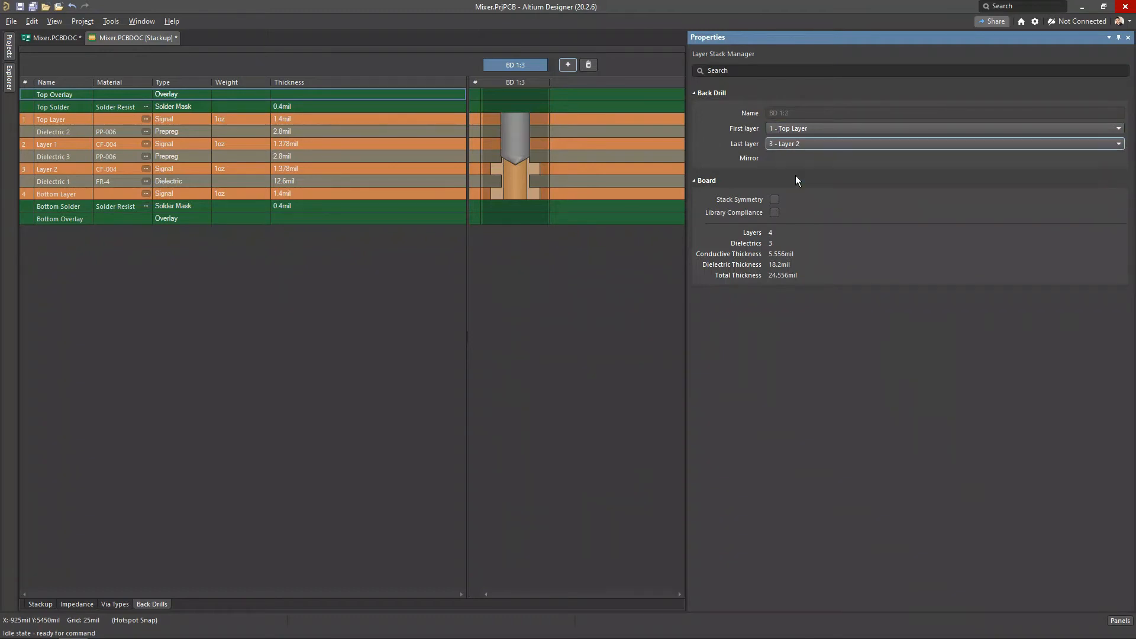
Set the back drill's first layer to 4 - Bottom Layer and its last layer to 2 - Layer 1, then inspect its span
left_click(801, 128)
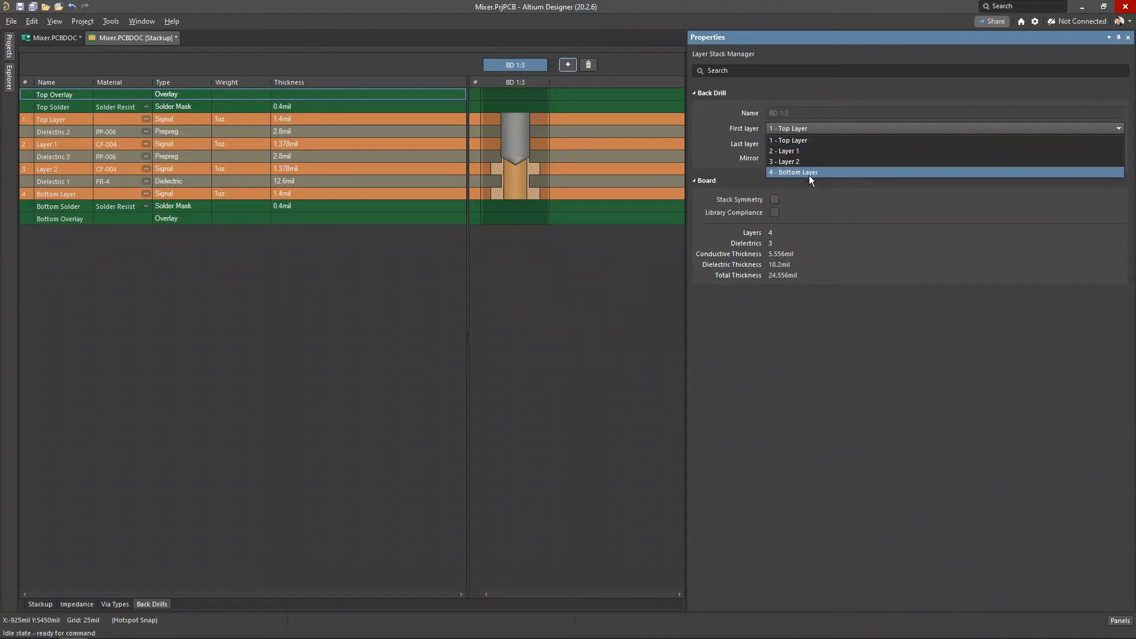
left_click(802, 171)
left_click(800, 144)
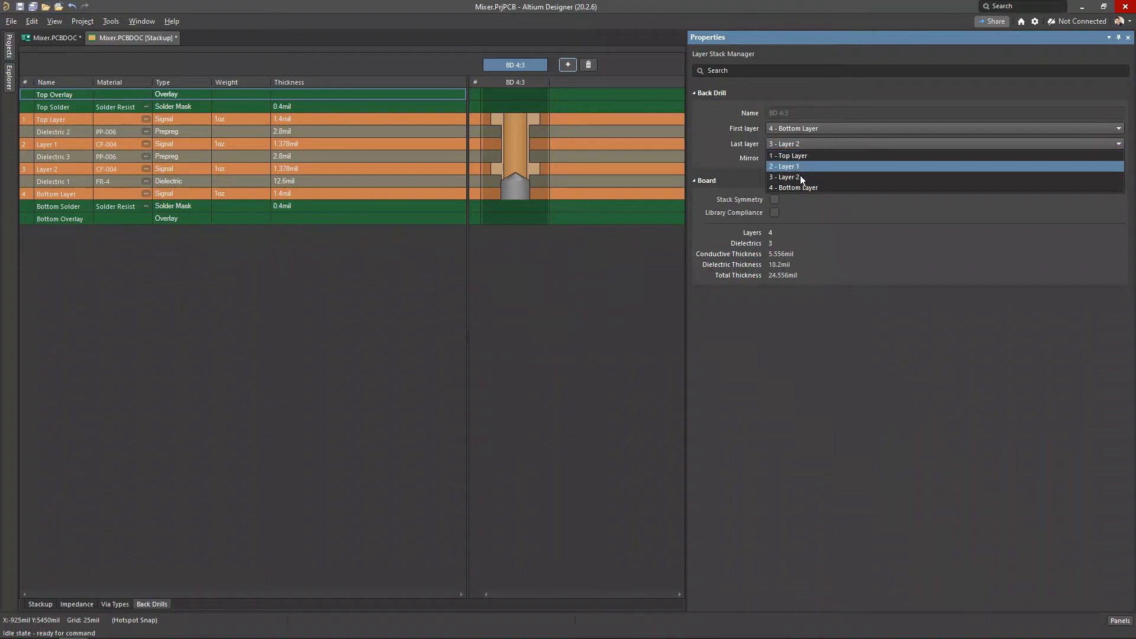
left_click(795, 168)
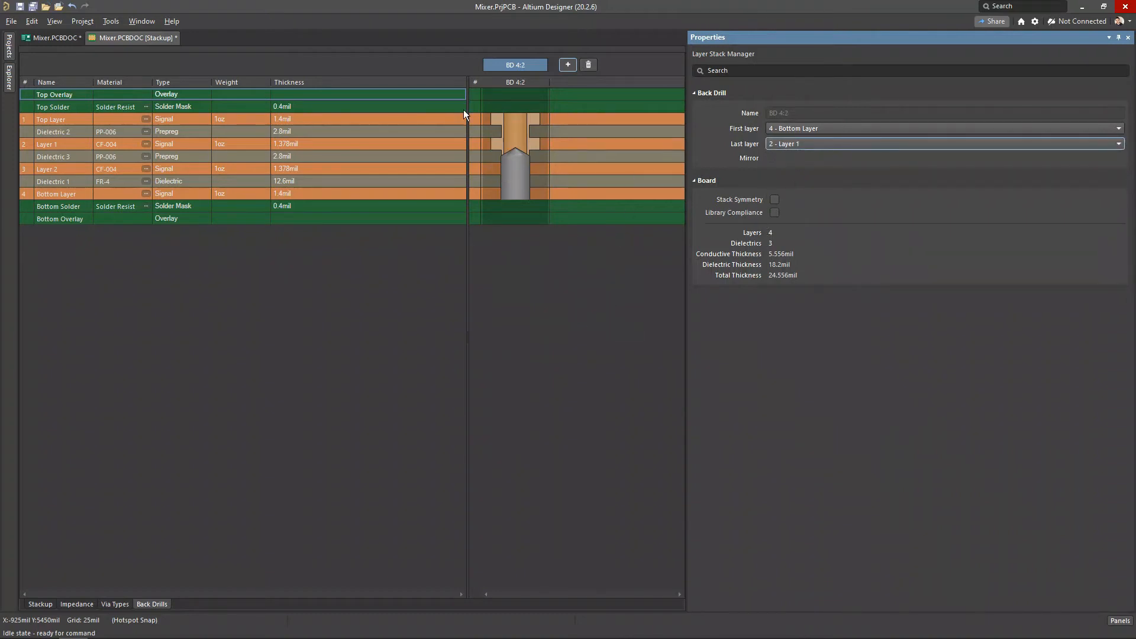
left_click(516, 119)
left_click(513, 168)
left_click(502, 120)
left_click(549, 301)
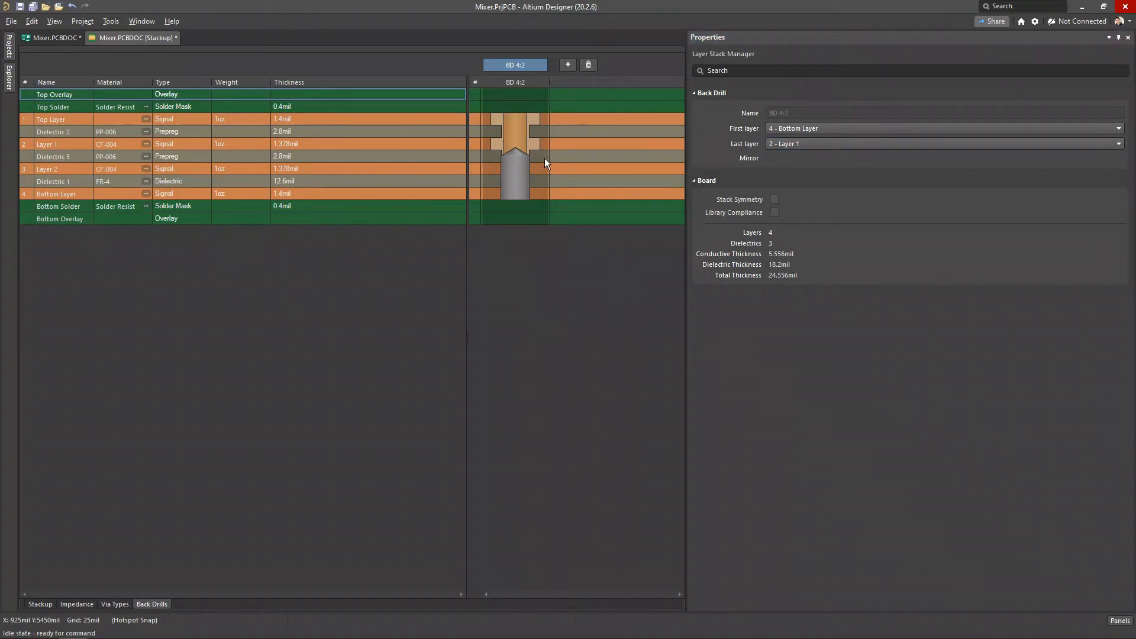
Add a second back drill running from 1 - Top Layer to 3 - Layer 2, and give the stack diagram more width
left_click(568, 65)
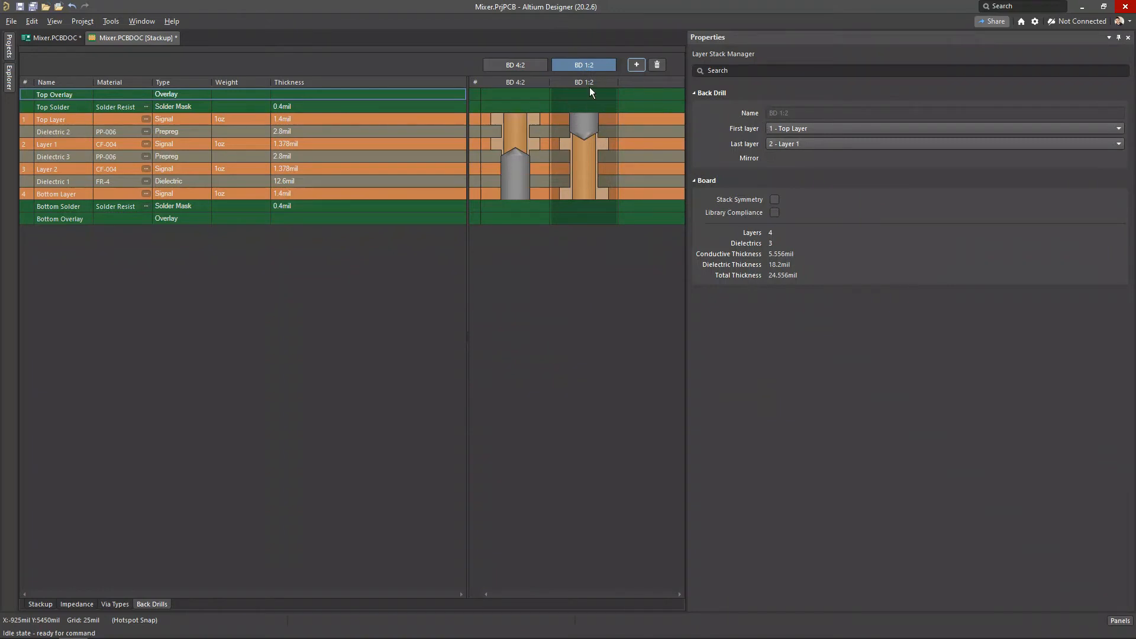
left_click(805, 128)
left_click(807, 144)
left_click(806, 143)
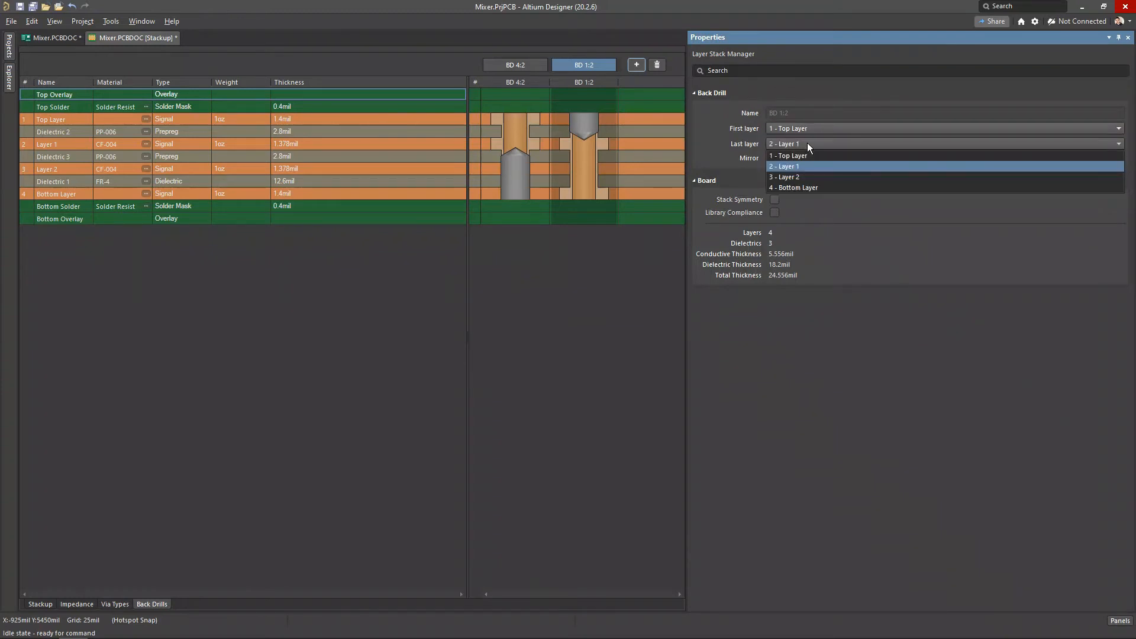
left_click(804, 177)
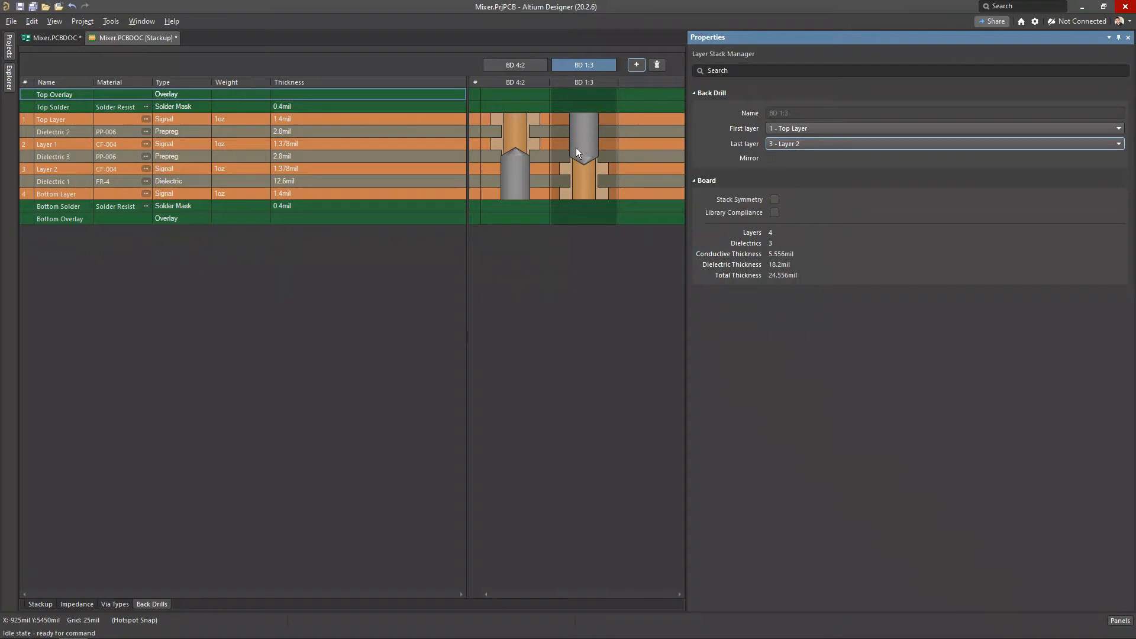
left_click(566, 202)
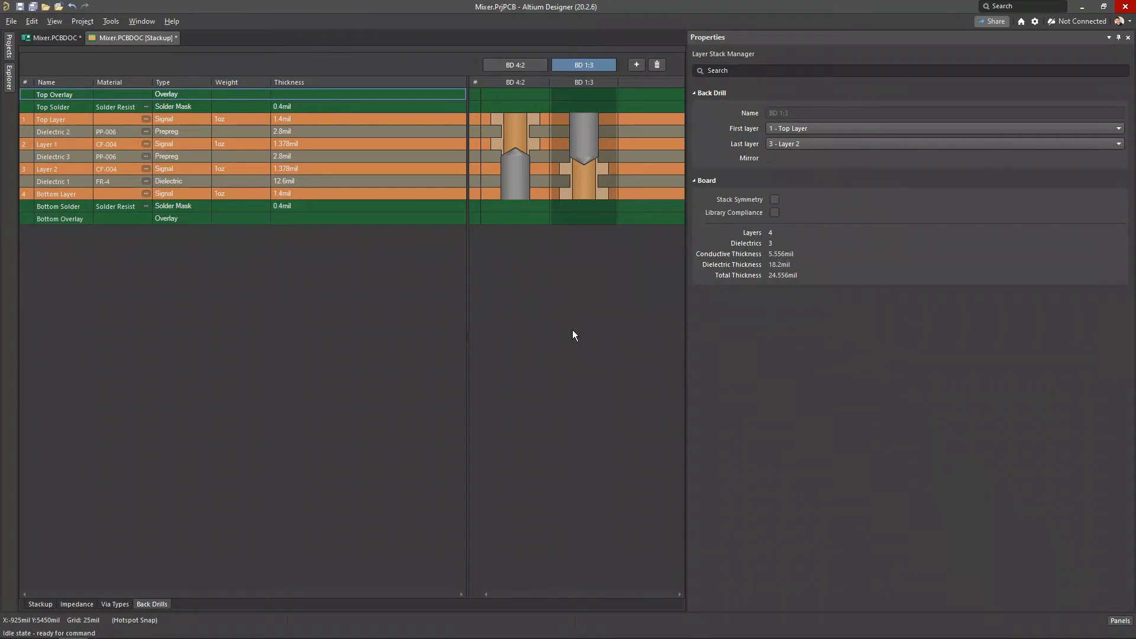
left_click_drag(687, 325, 852, 331)
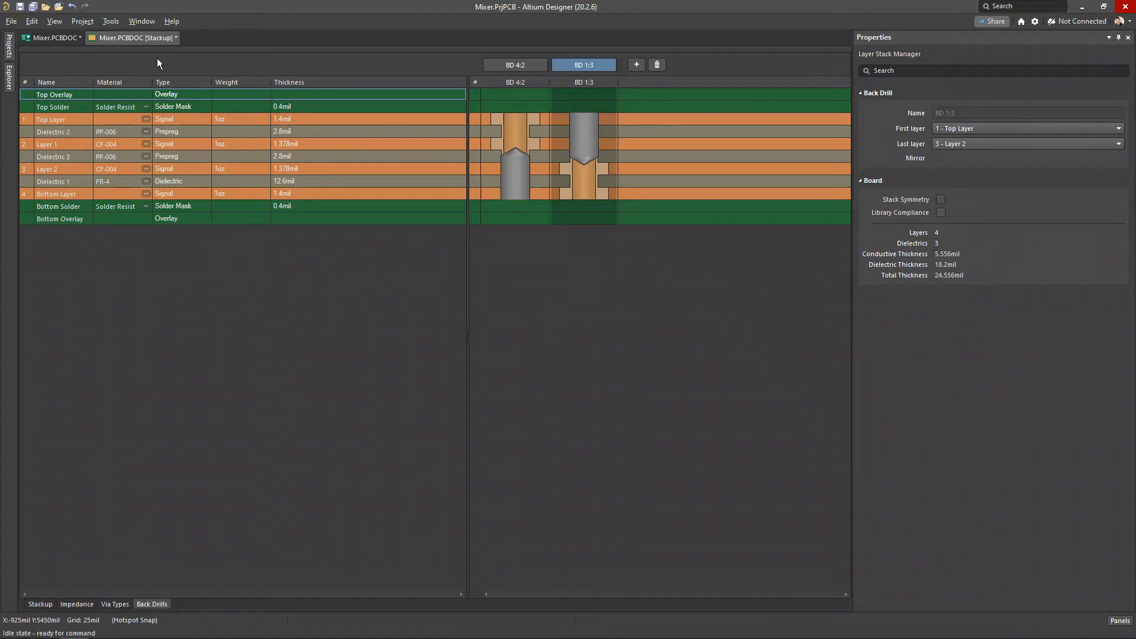
Save the Mixer.PCBDOC stackup to the PCB
right_click(144, 38)
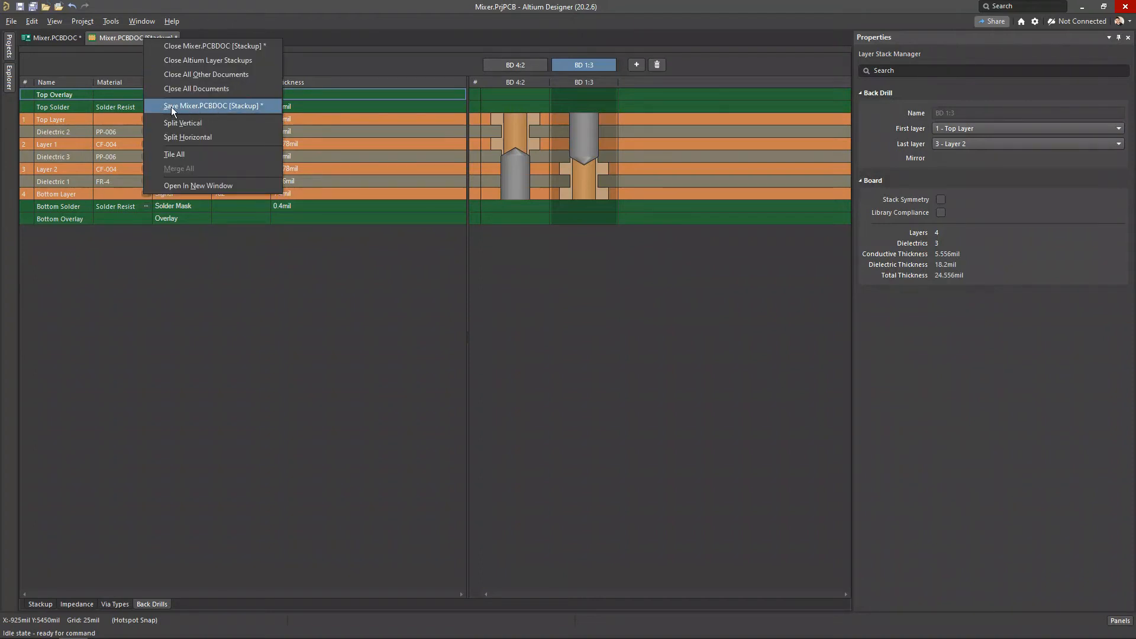
left_click(66, 59)
left_click(5, 53)
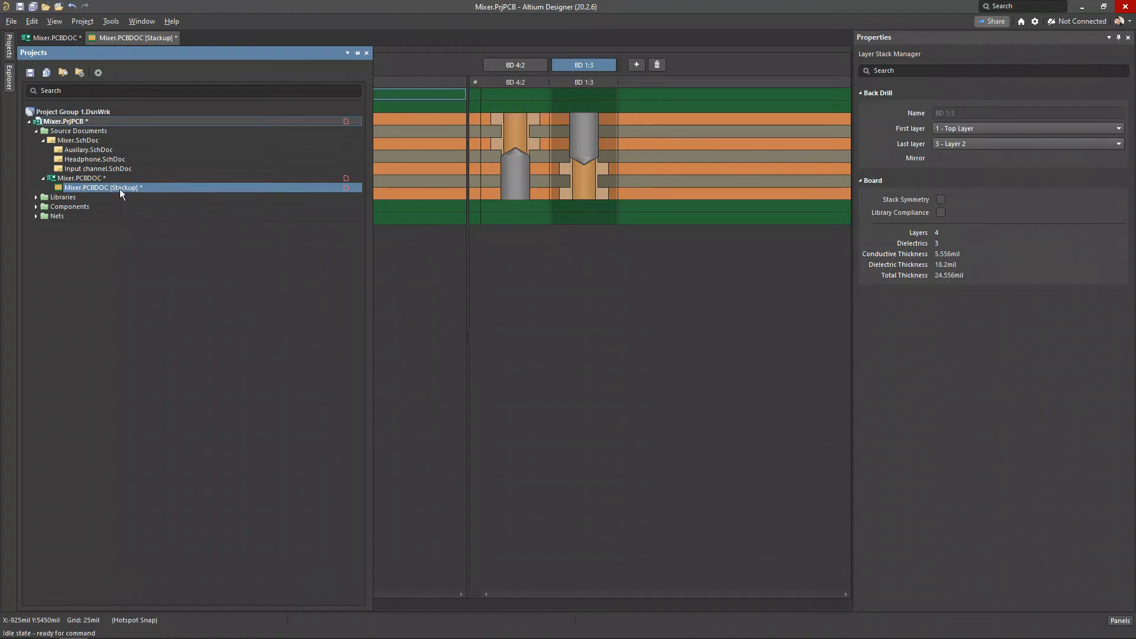
right_click(125, 187)
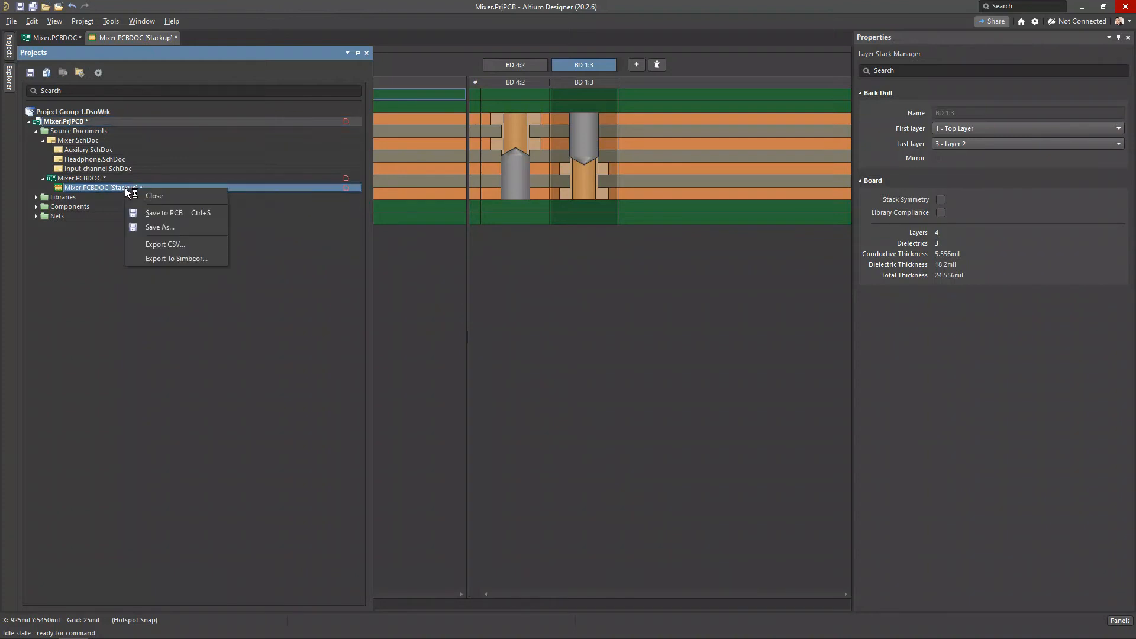
left_click(164, 213)
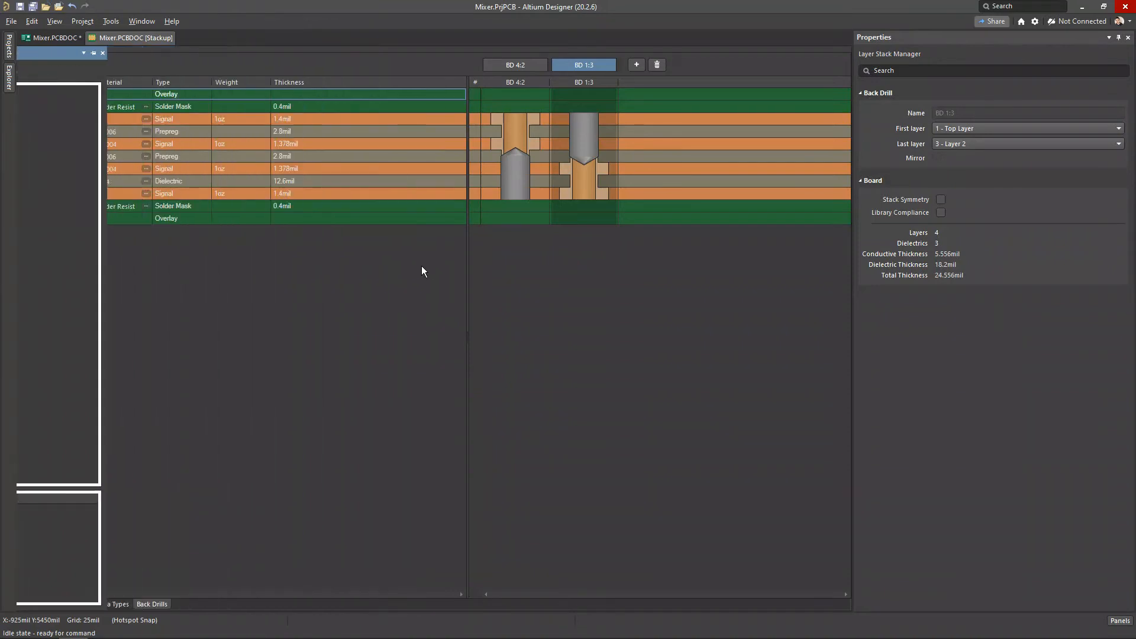
Return to the Mixer.PCBDOC layout and place resistor R14 on the board at about X 1050 mil, Y 2925 mil
left_click(55, 39)
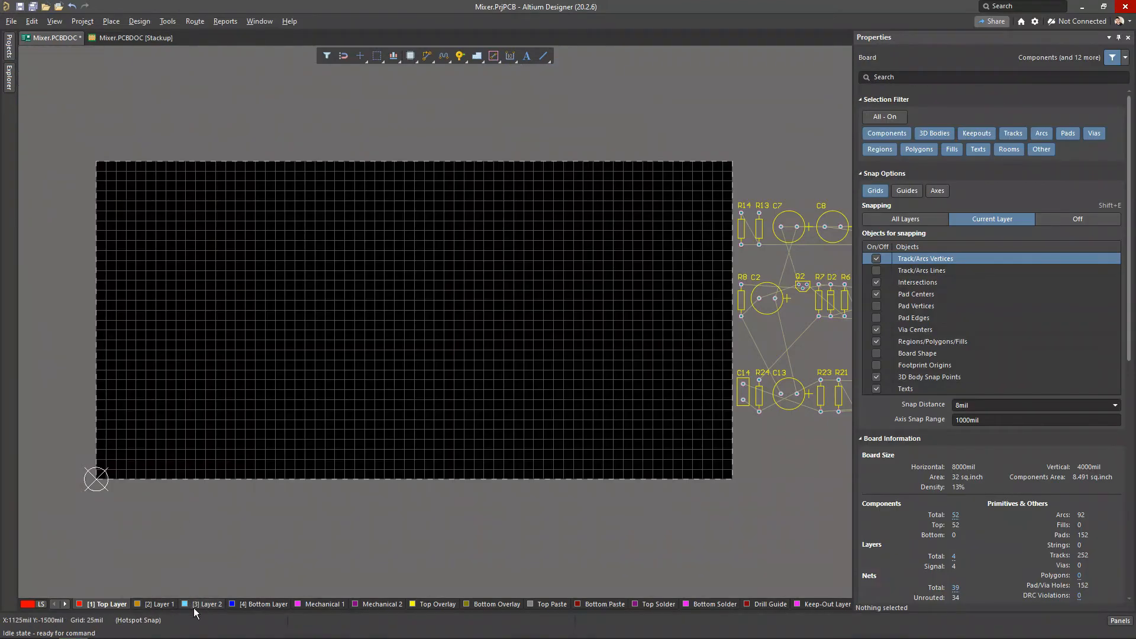
scroll(534, 290, "right", 2, "shift")
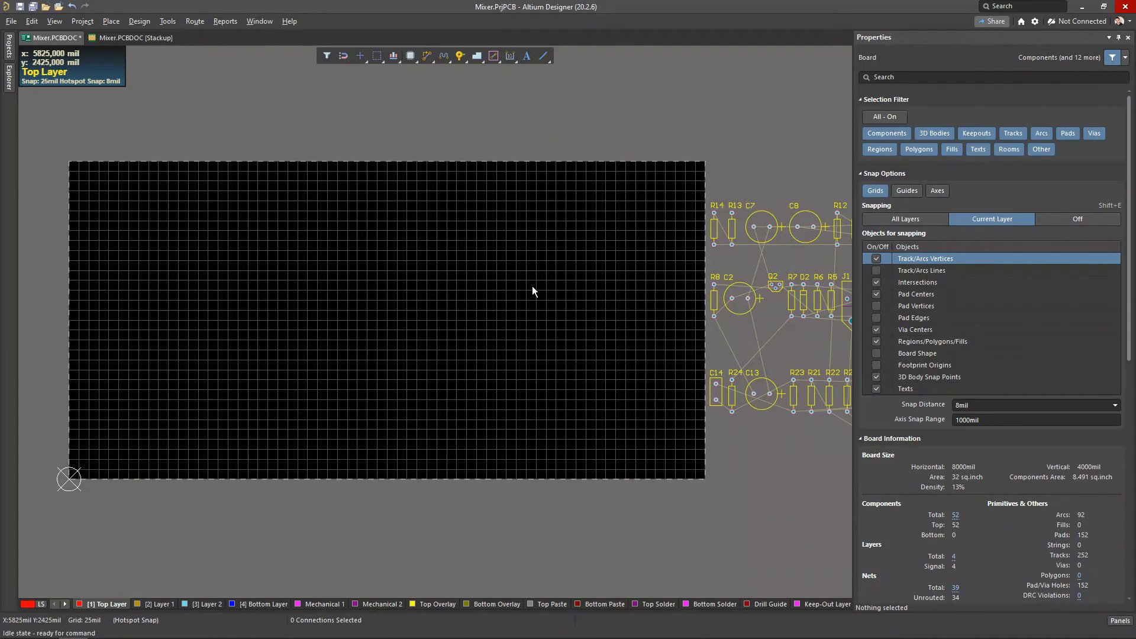
mouse_move(434, 290)
right_mouse_down()
mouse_move(463, 294)
mouse_move(437, 290)
right_mouse_up()
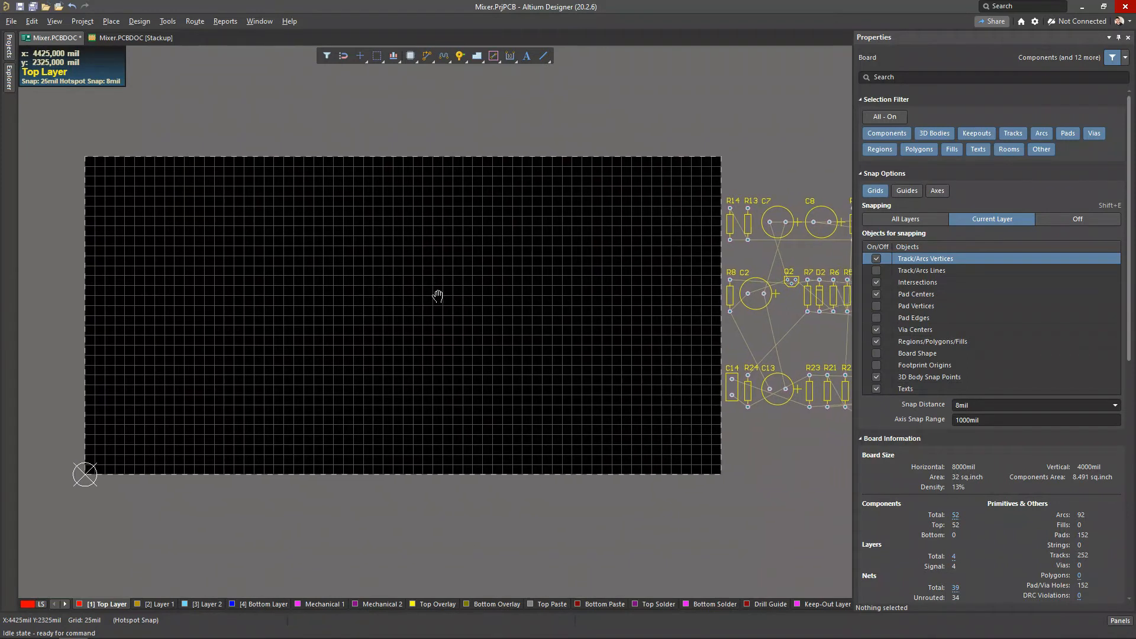
scroll(733, 254, "up", 1, "ctrl")
scroll(740, 228, "up", 1, "ctrl")
left_click_drag(740, 228, 105, 231)
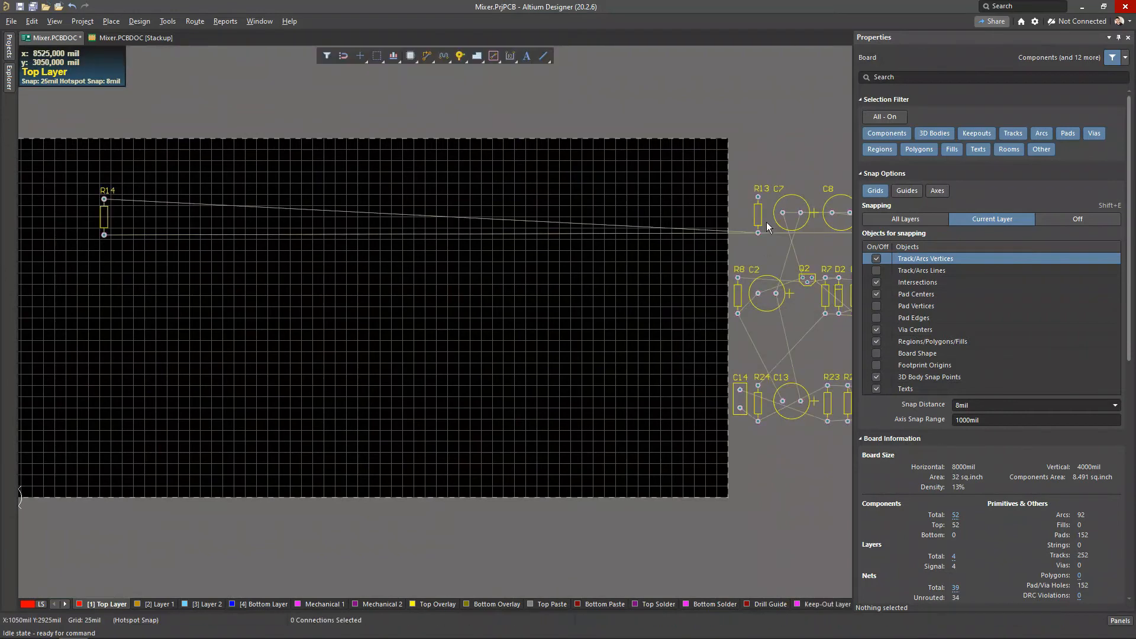
Move resistor R14 slightly lower on the board
right_click_drag(236, 337, 293, 374)
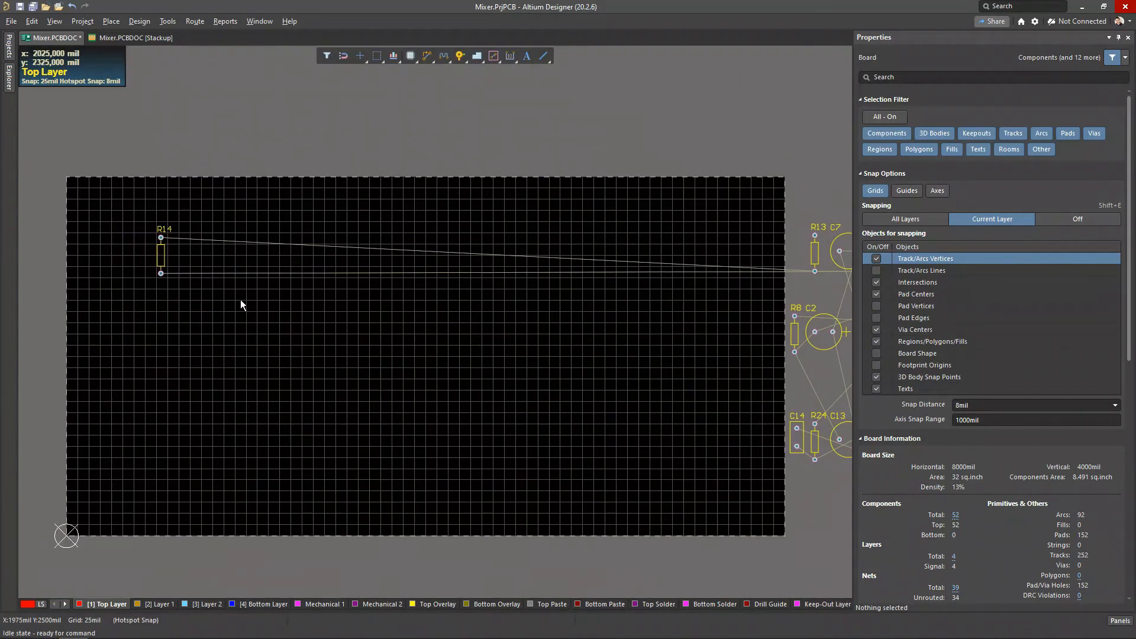
scroll(246, 248, "up", 1, "ctrl")
scroll(218, 299, "up", 1, "ctrl")
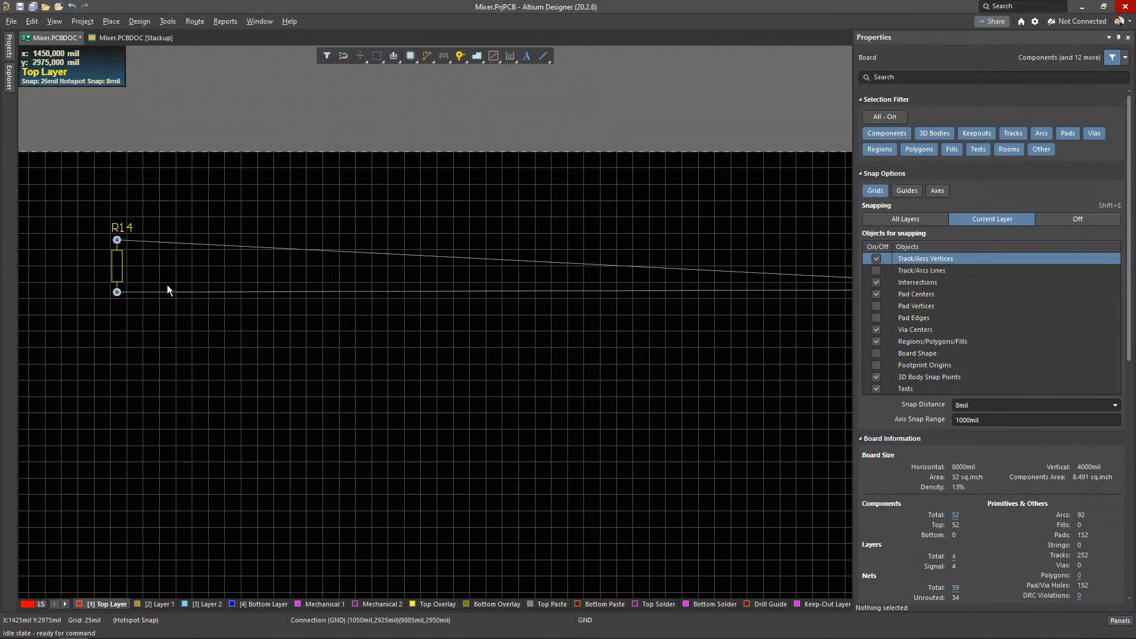
scroll(322, 432, "up", 1, "ctrl")
scroll(219, 371, "up", 1, "ctrl")
left_click_drag(197, 370, 205, 463)
right_click_drag(425, 433, 465, 221)
right_click_drag(460, 288, 448, 312)
right_click_drag(469, 306, 443, 287)
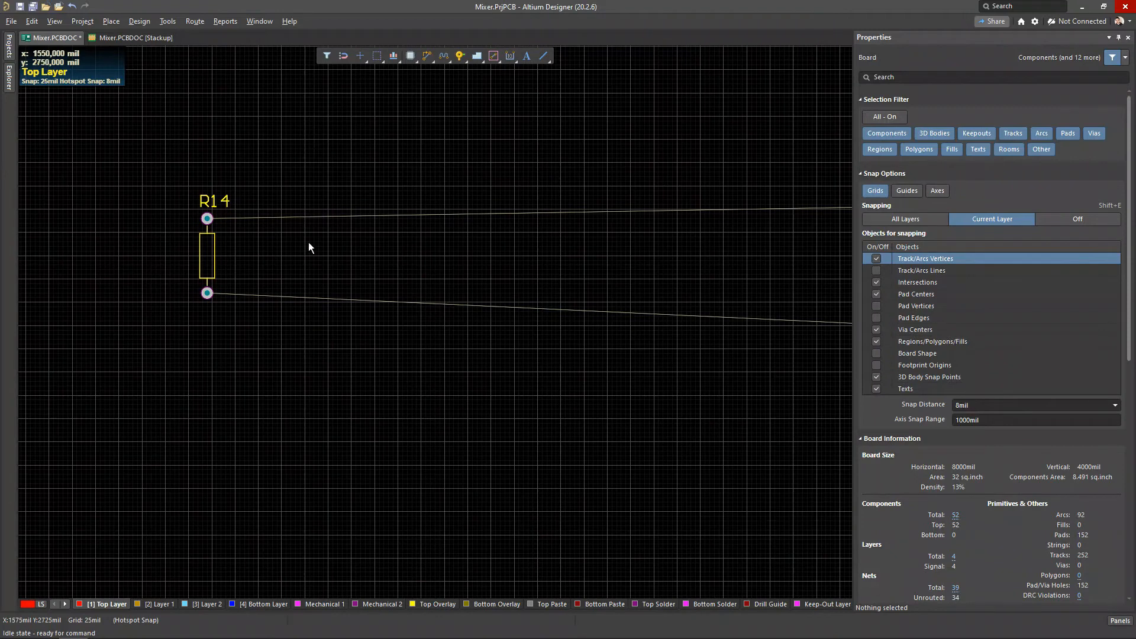
Open the PCB design rules, collapse the Electrical and Routing categories, and list the High Speed rule types
left_click(147, 22)
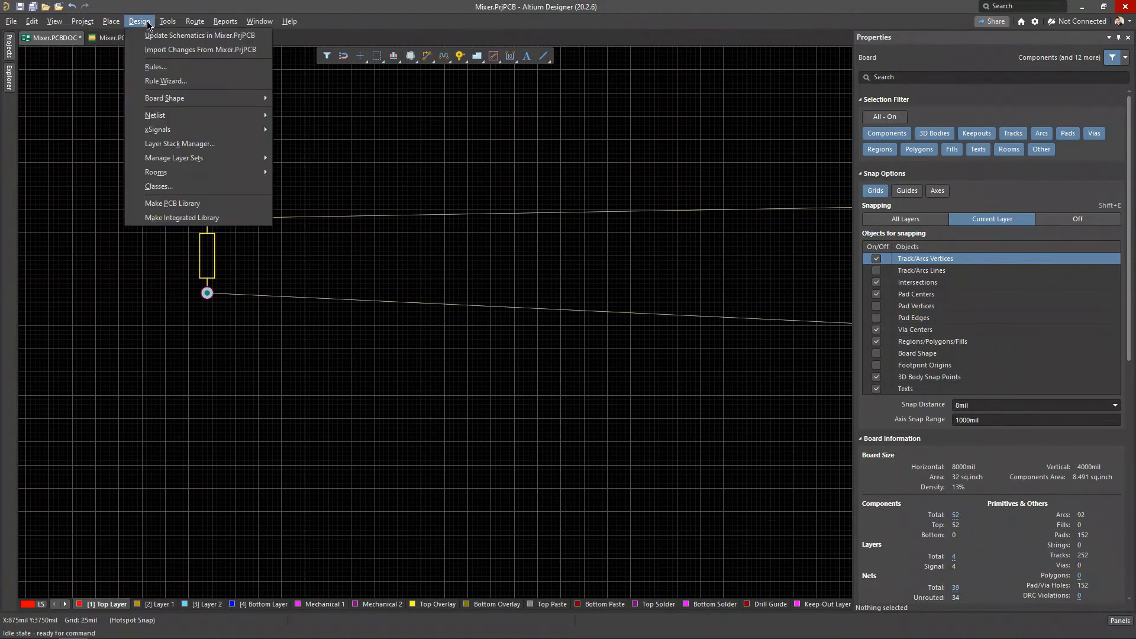
left_click(163, 69)
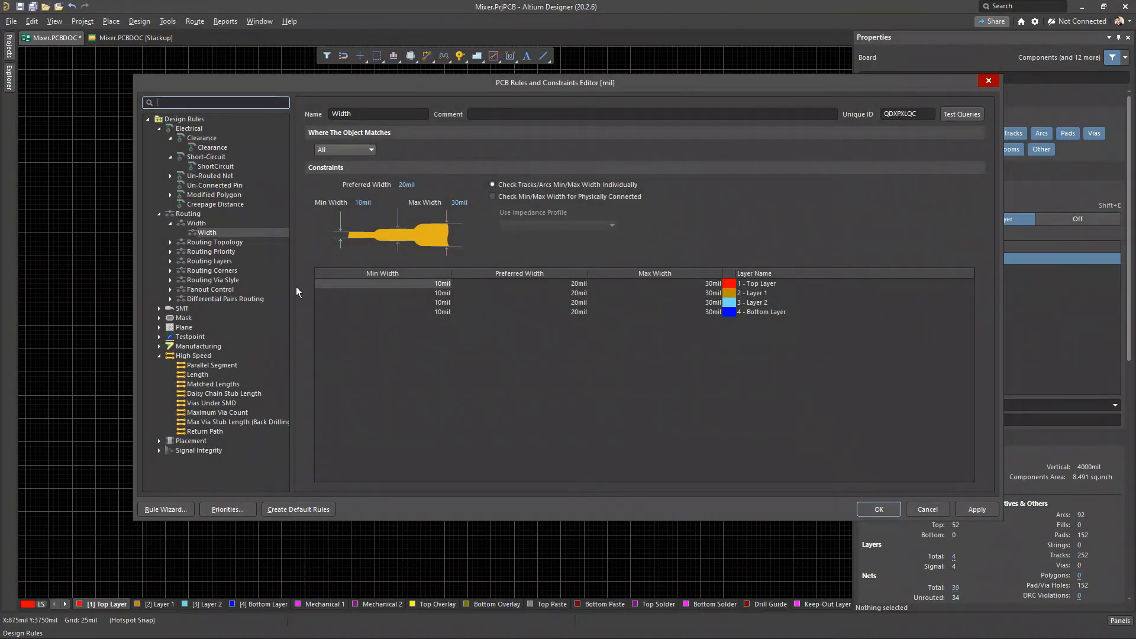
left_click_drag(296, 286, 461, 296)
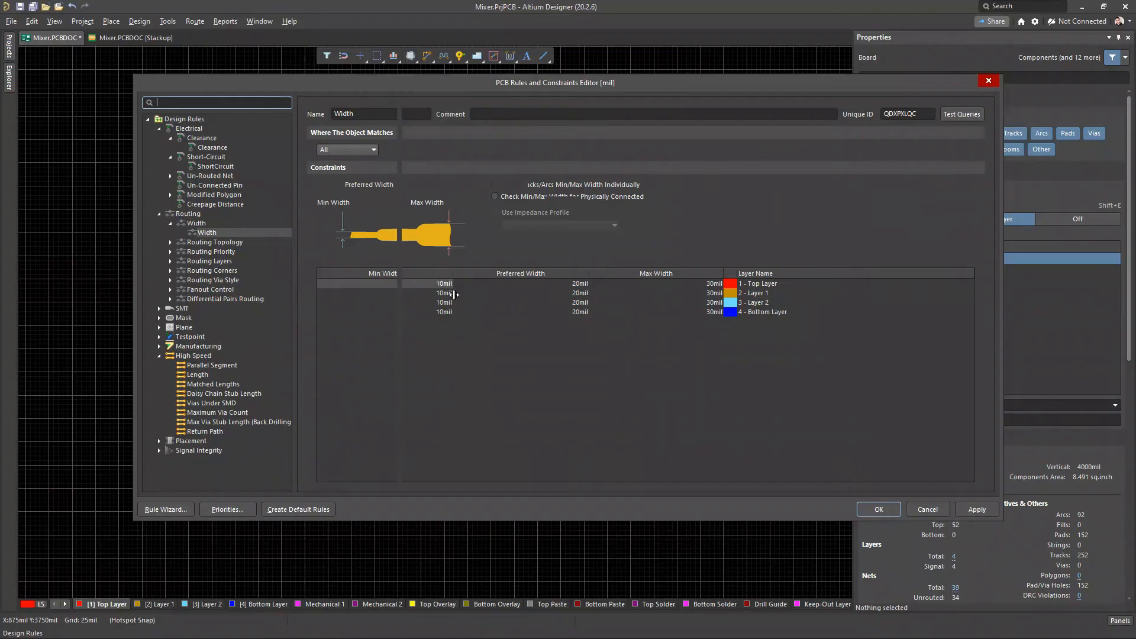
left_click(159, 356)
left_click(159, 129)
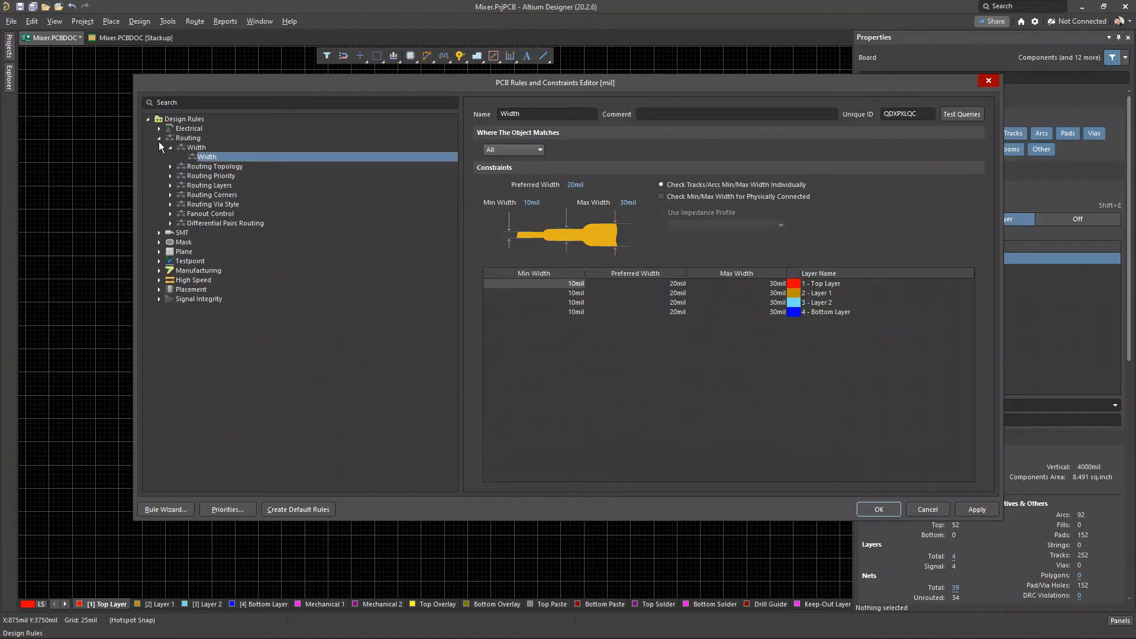
left_click(159, 139)
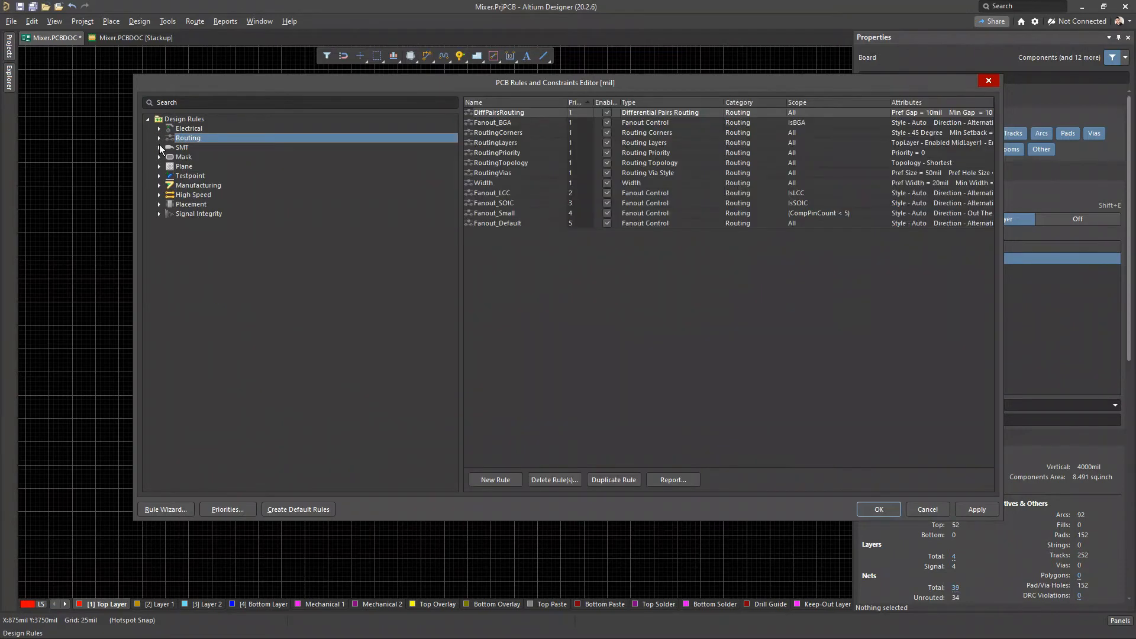
left_click(159, 195)
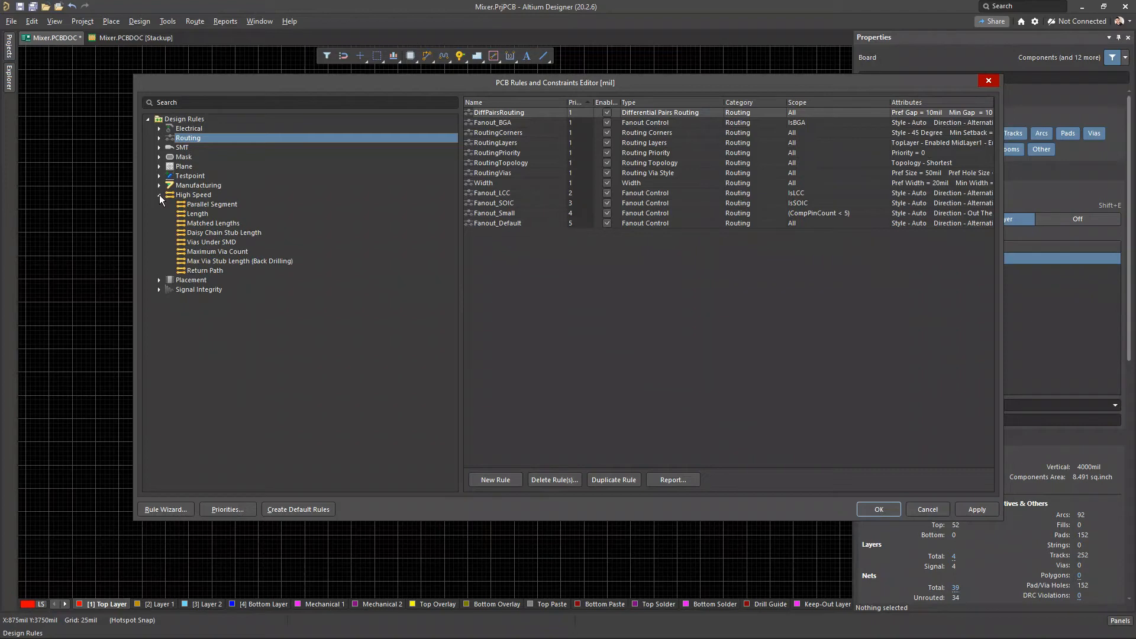
left_click(193, 196)
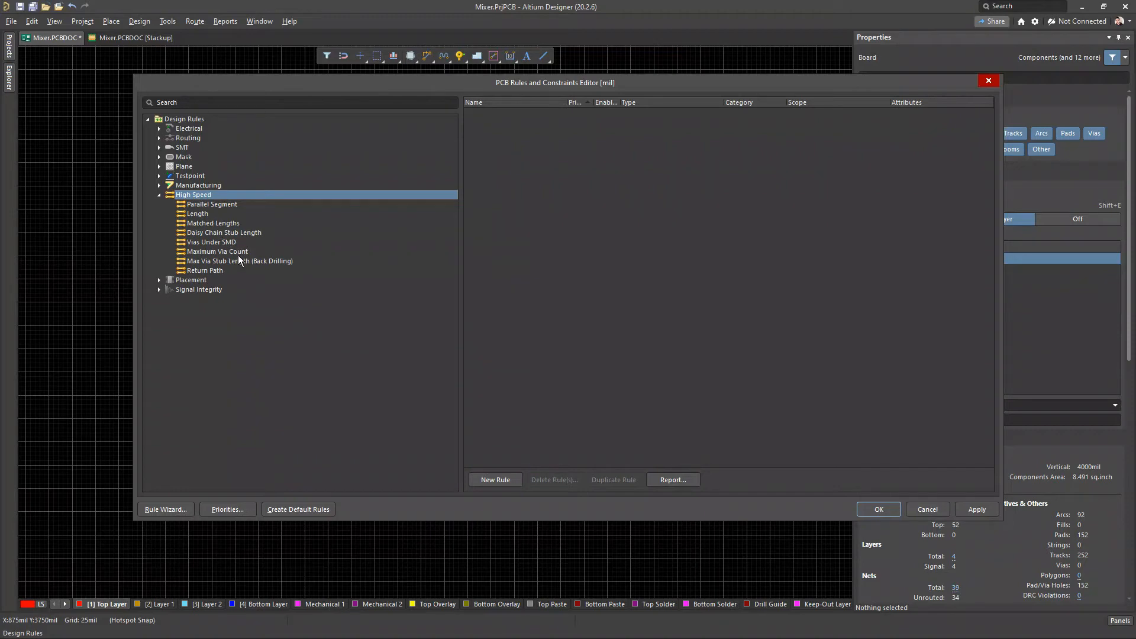
Add a new Max Via Stub Length (Back Drilling) rule and open its BackDrilling constraints
left_click(192, 262)
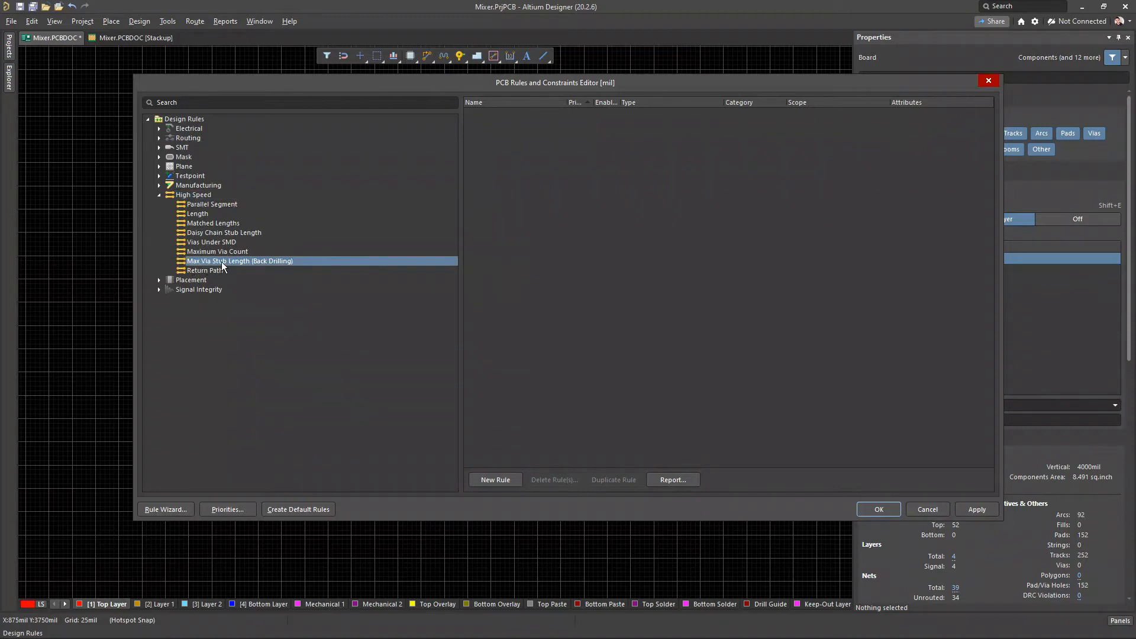
right_click(254, 262)
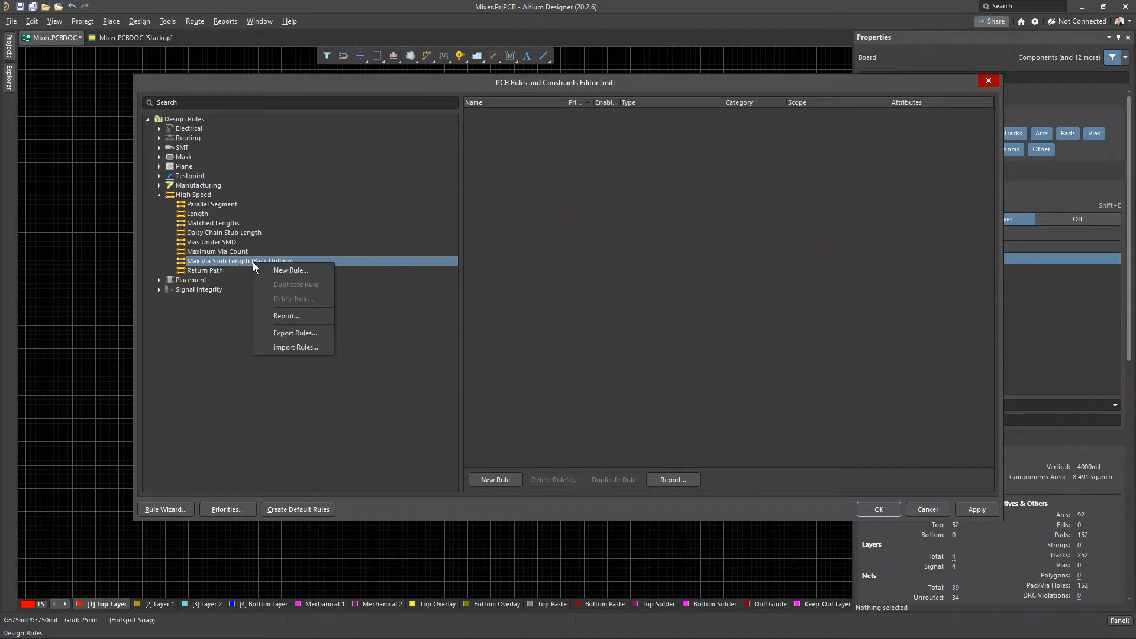
left_click(293, 268)
left_click(170, 261)
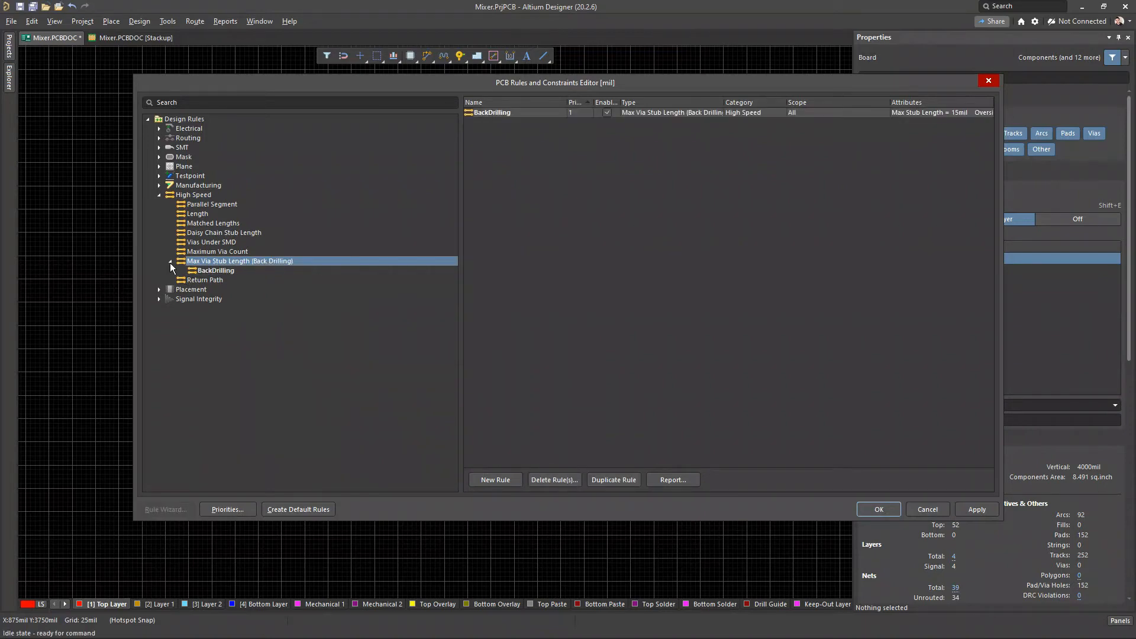
left_click(217, 274)
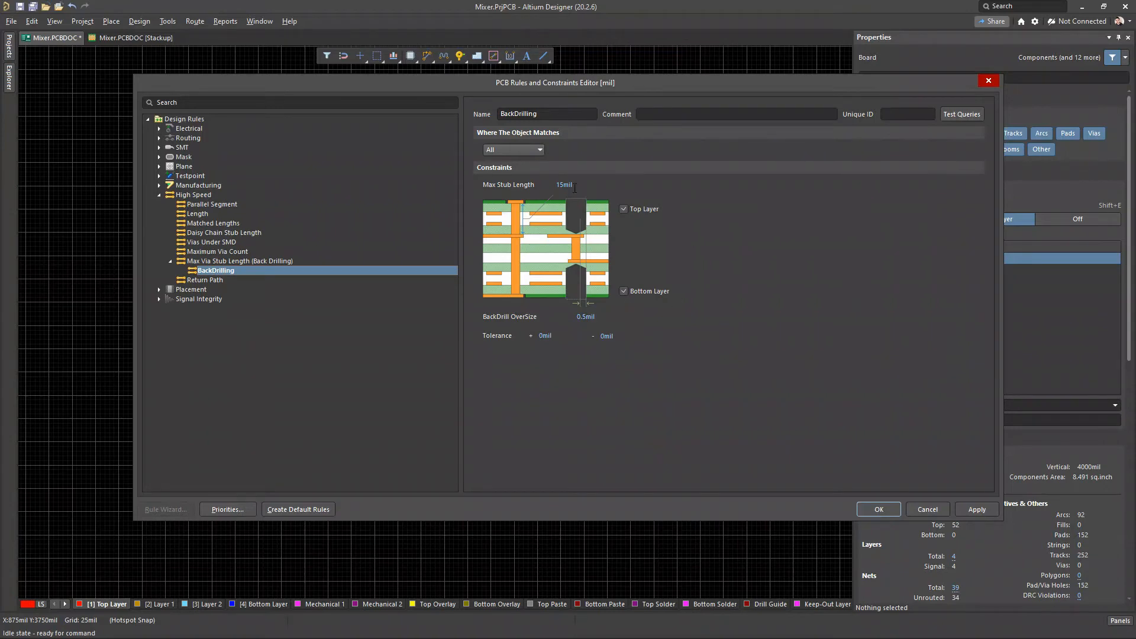
Set the BackDrilling rule's BackDrill OverSize to 0.5 mil and accept the design rules
left_click(566, 184)
left_click(583, 316)
left_click_drag(583, 315, 567, 317)
key("ctrl")
key("ctrl")
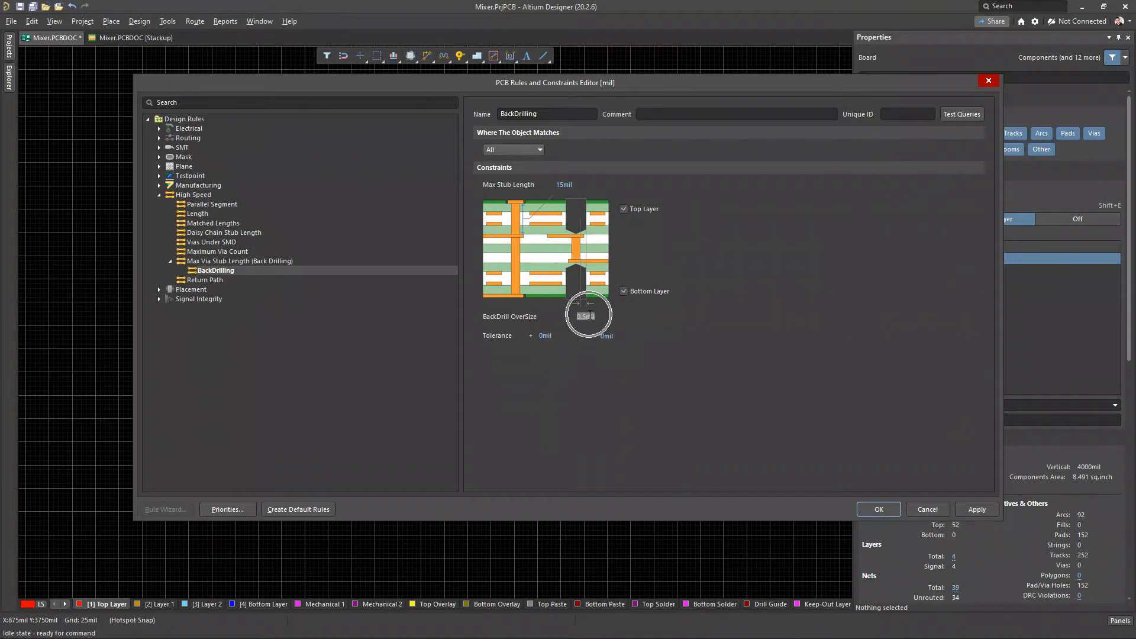
type("0.5")
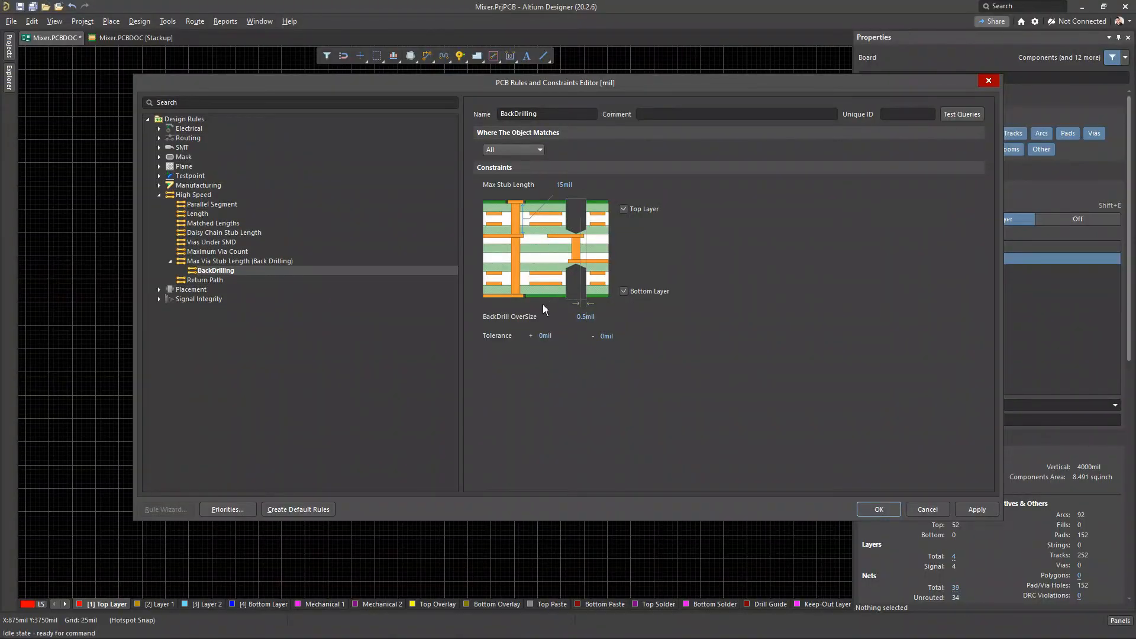
left_click(577, 187)
left_click(576, 186)
double_click(560, 184)
left_click(590, 186)
left_click(879, 510)
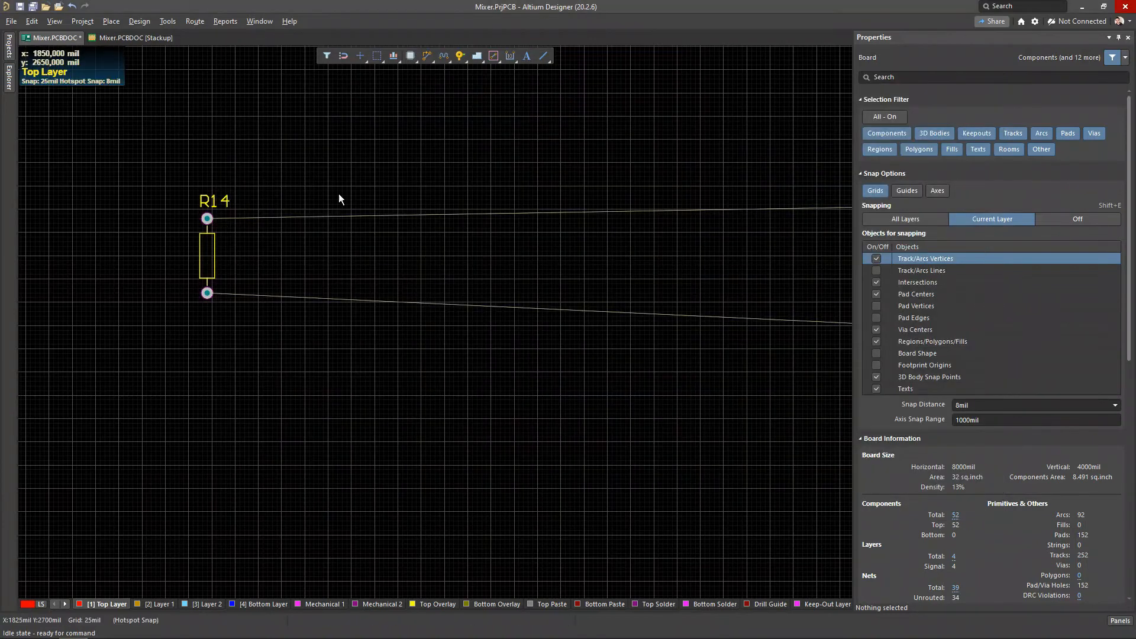
Start an interactive GND route on the Top Layer from R14's lower pad to a Layer 1 via at about X 1725, Y 2275 mil
left_click(426, 56)
left_click(440, 74)
left_click(207, 293)
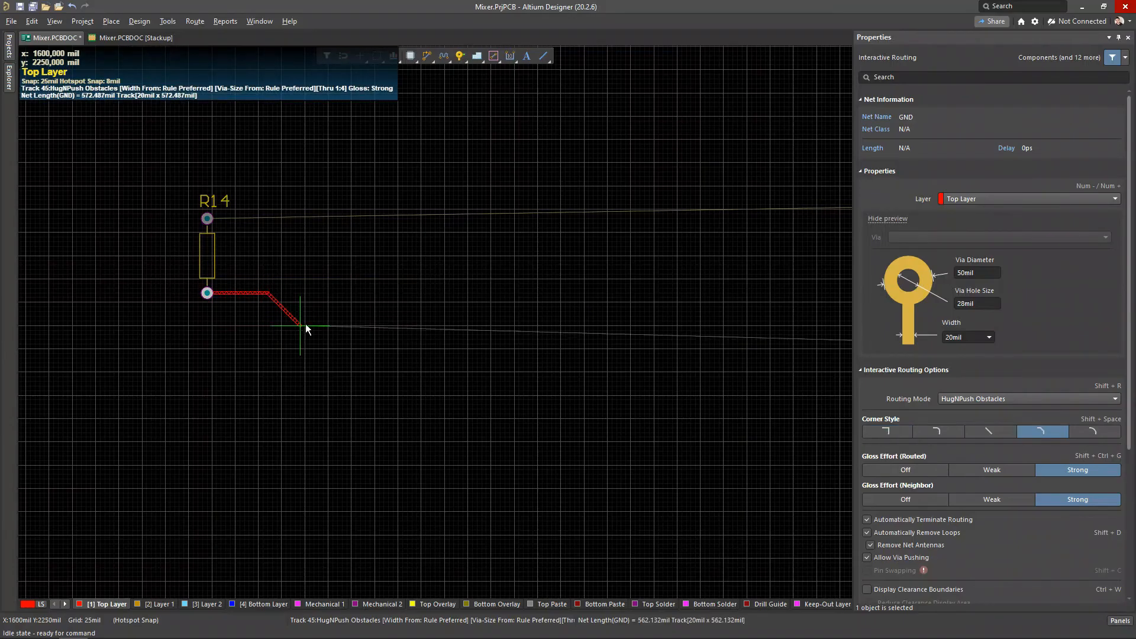
key("l")
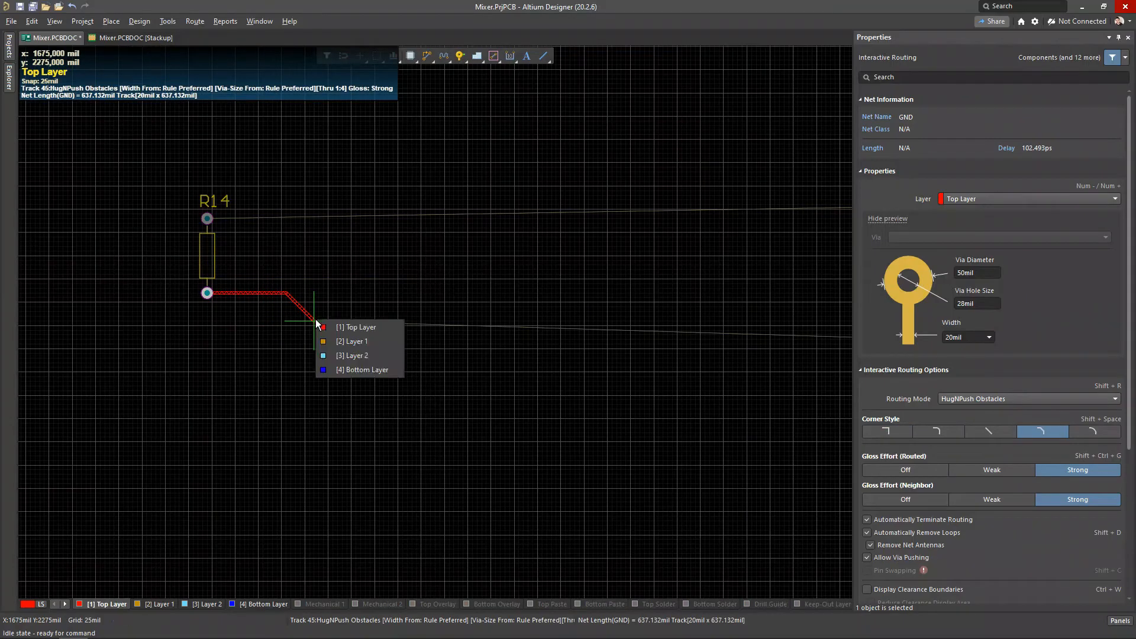
left_click(349, 340)
left_click(324, 321)
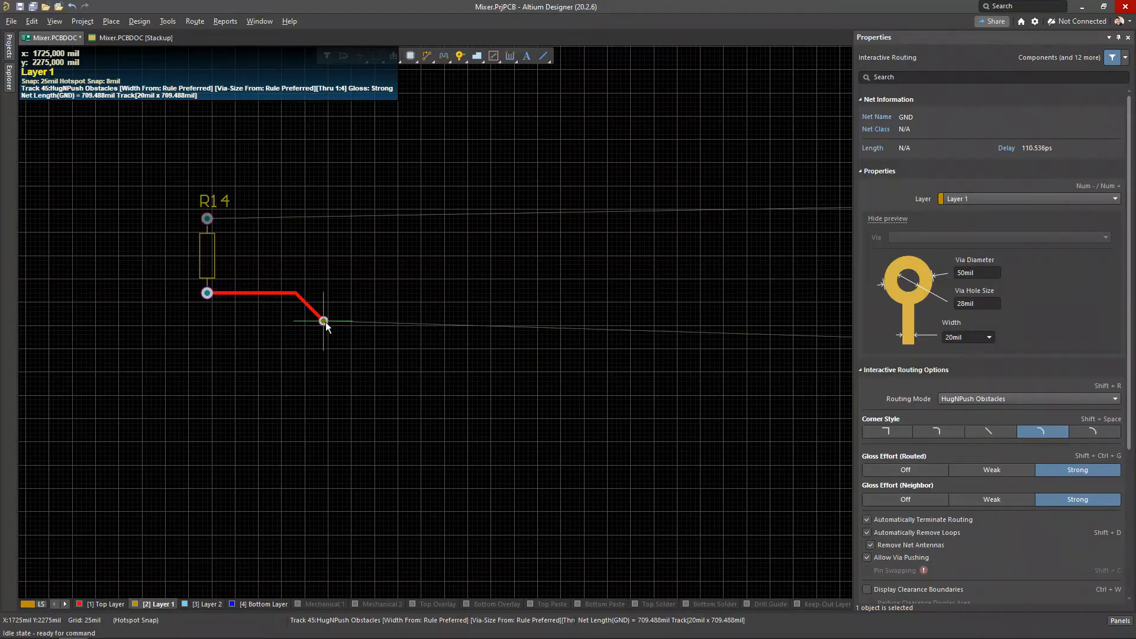
Continue the GND route on Layer 1 to a via at X 2975, Y 2300 mil and finish with a short diagonal run on Layer 2
left_click(470, 323)
key("l")
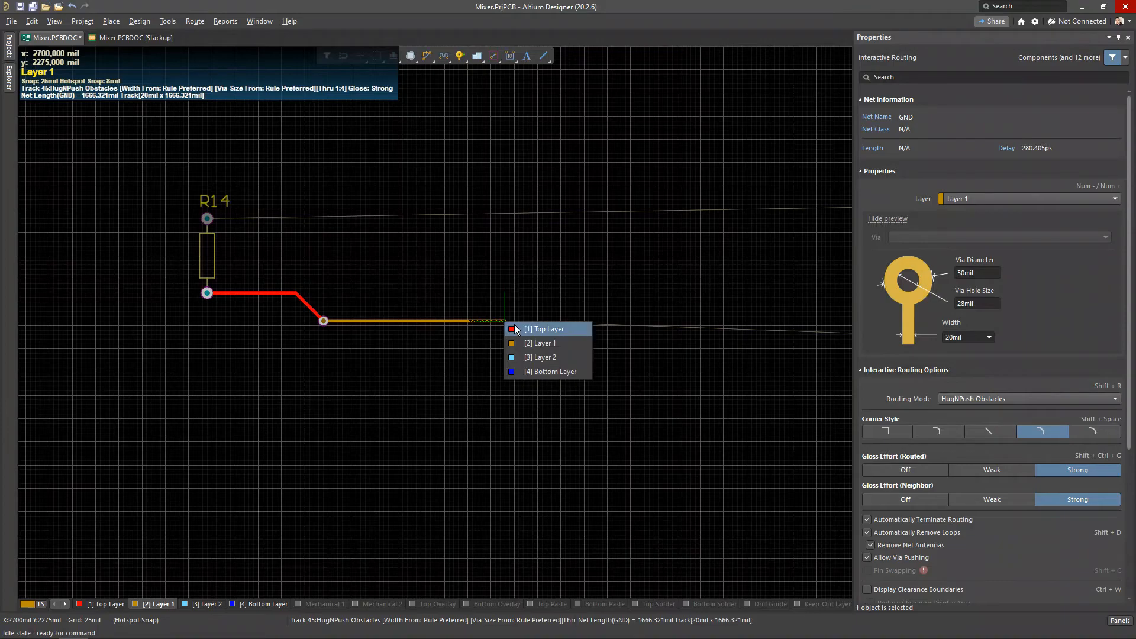
left_click(546, 357)
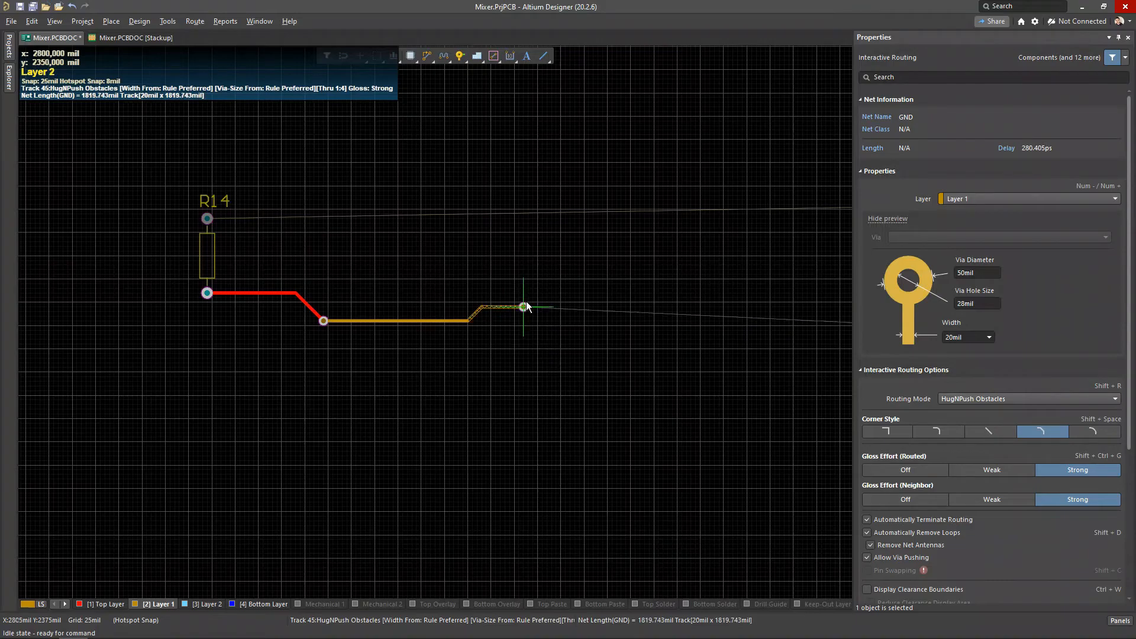
left_click(556, 317)
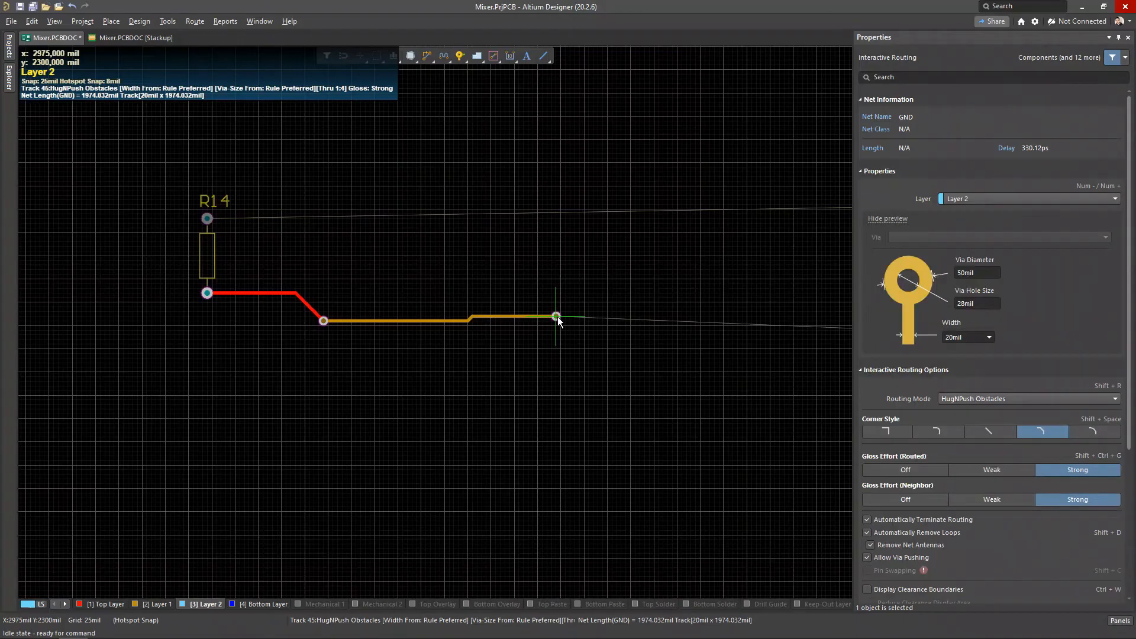
left_click(626, 270)
right_click(626, 270)
right_click(626, 270)
right_click(469, 240)
left_click(431, 232)
Switch the board to 3D and inspect the routed GND track and its first via beside R14
right_click_drag(440, 279, 484, 275)
key("3")
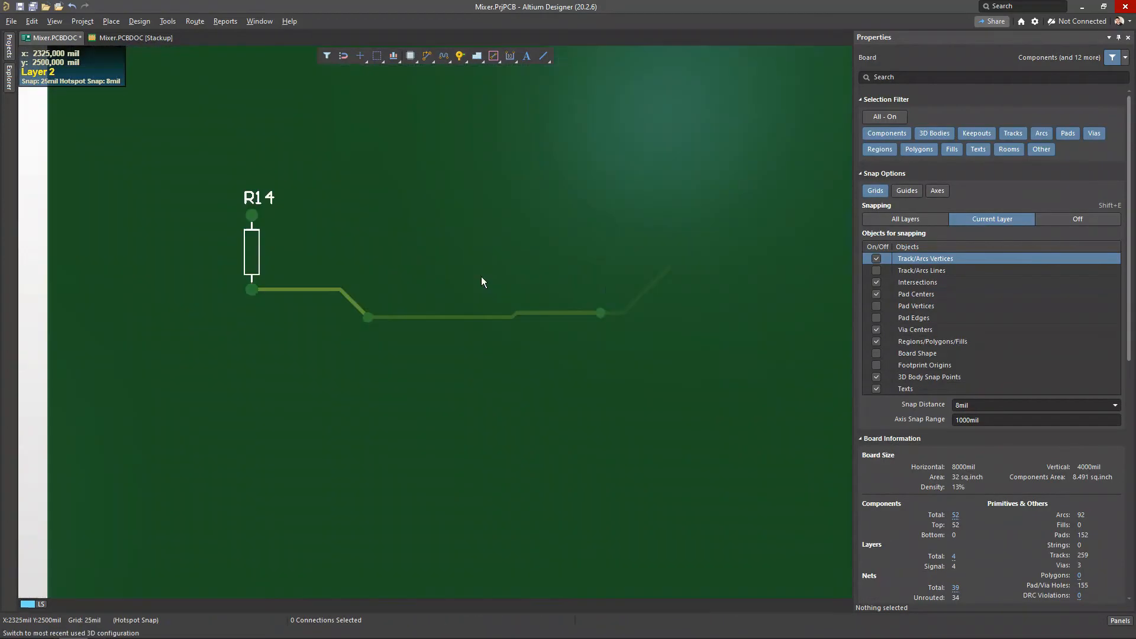
right_click_drag(371, 349, 310, 318)
scroll(307, 316, "up", 2, "ctrl")
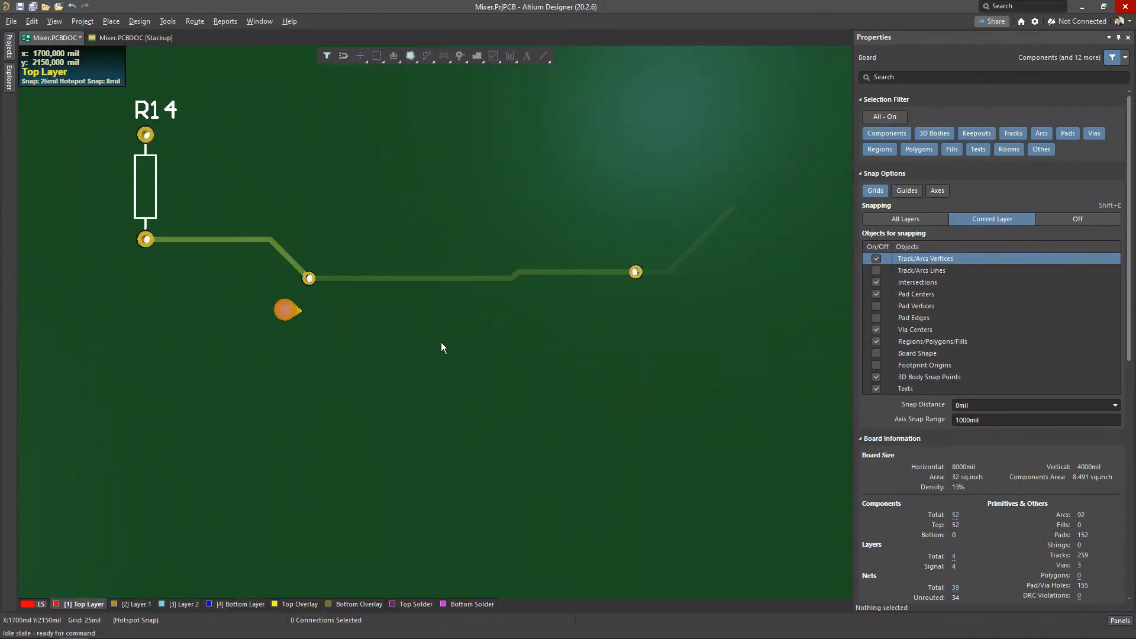
scroll(261, 266, "up", 2, "ctrl")
right_click_drag(395, 328, 339, 312)
scroll(357, 266, "up", 2, "ctrl")
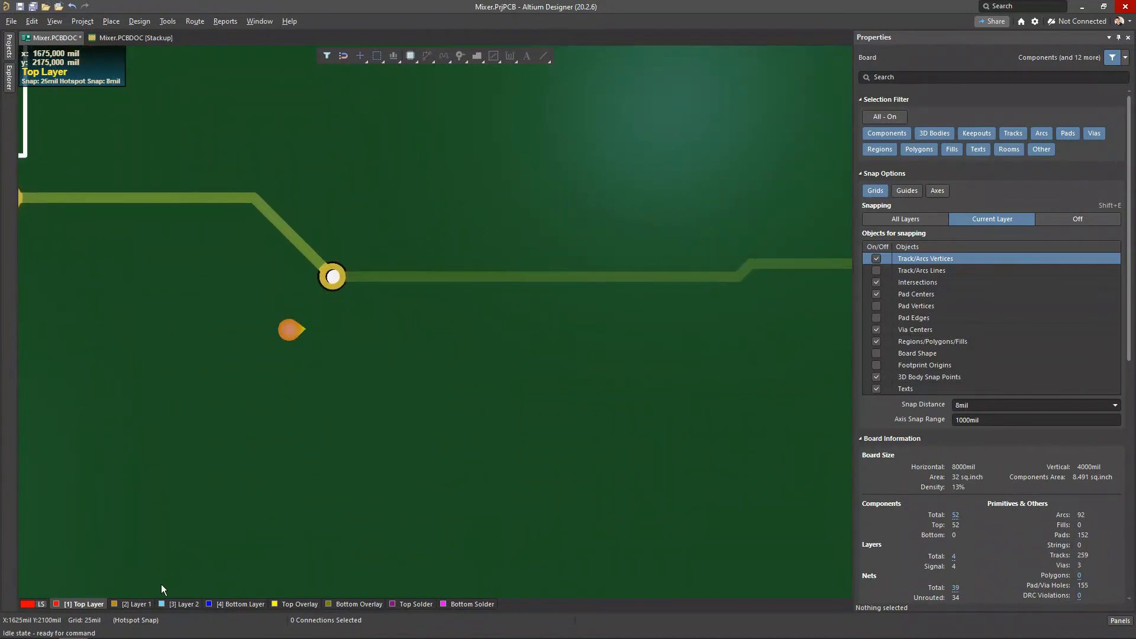
right_click_drag(282, 423, 314, 451)
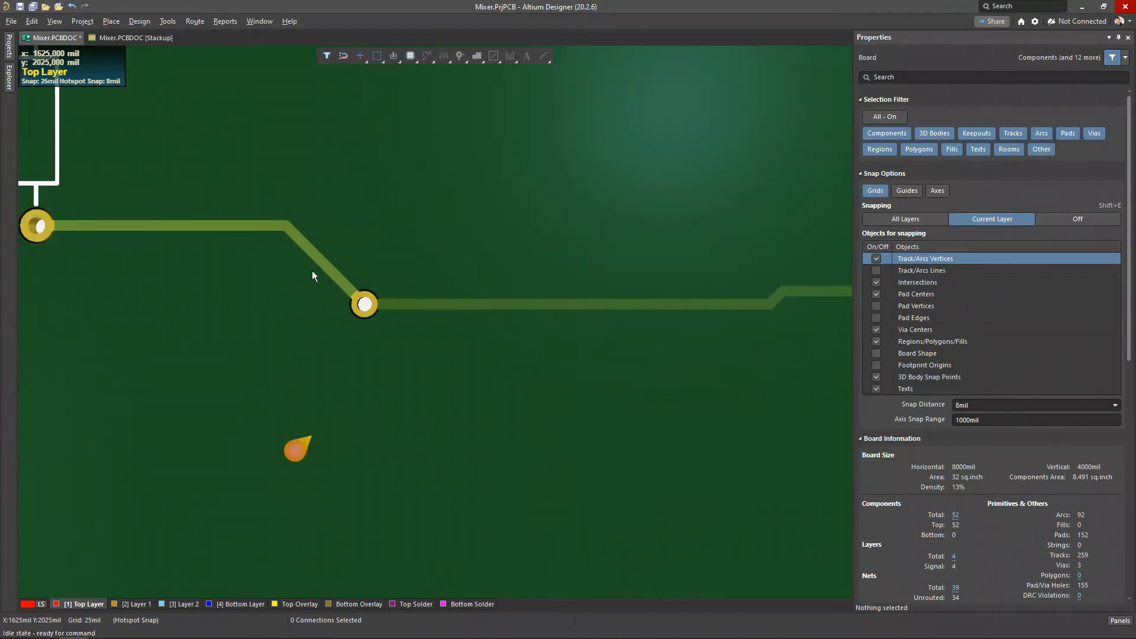
scroll(313, 271, "down", 1, "ctrl")
right_click_drag(220, 97, 246, 164)
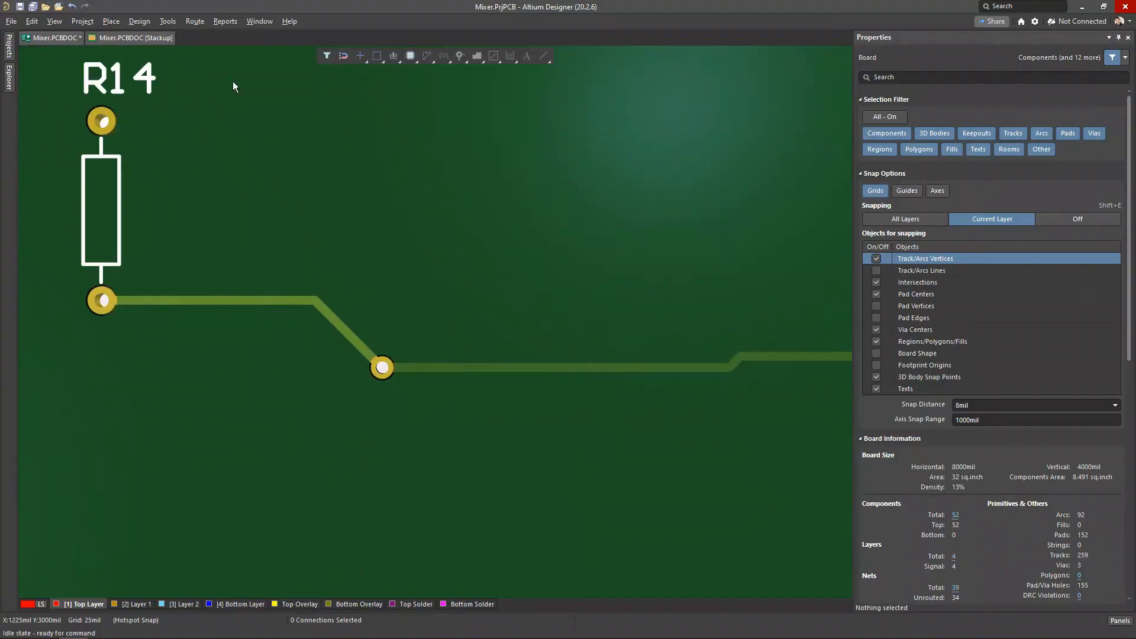
Check Layer 1 against the back drill definitions in the Mixer.PCBDOC stackup and return to the board
left_click(136, 37)
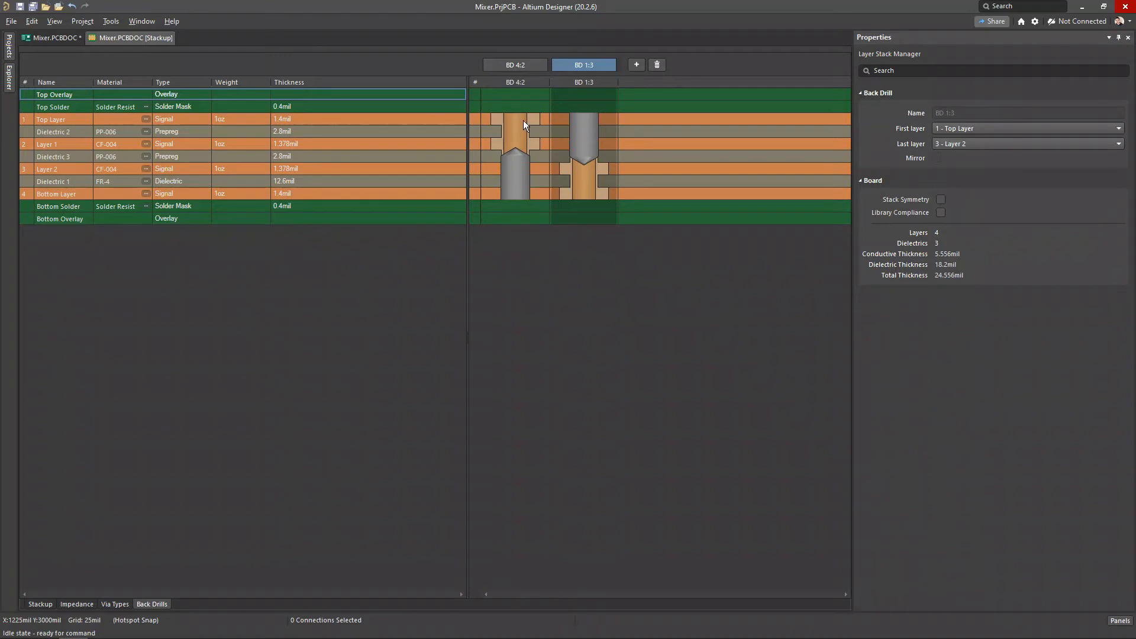
left_click(51, 144)
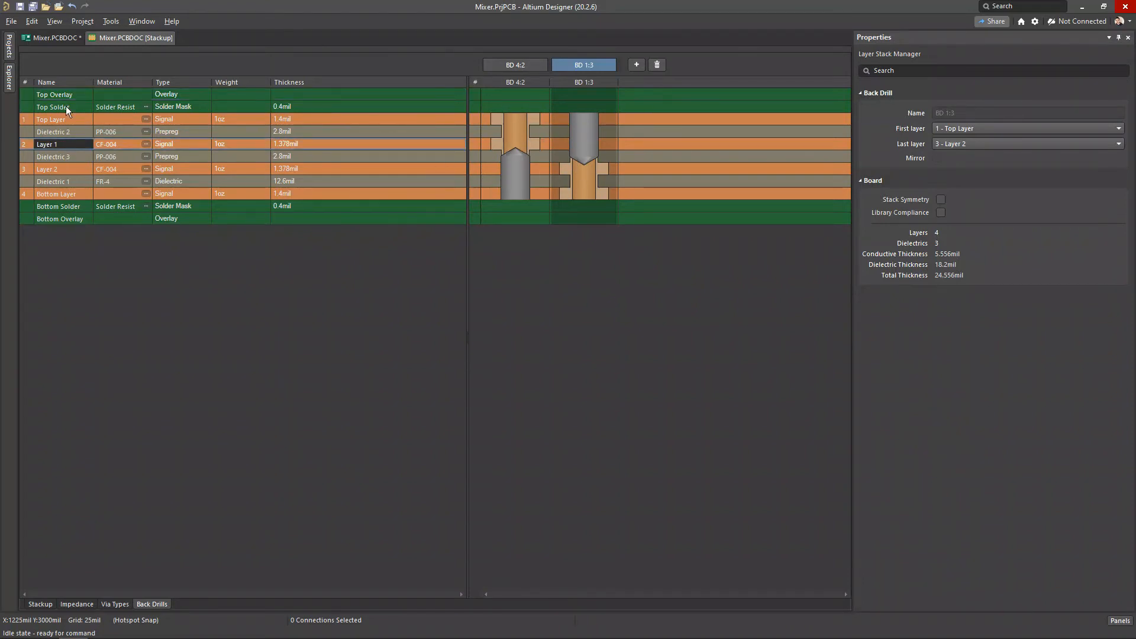
left_click(53, 37)
Collapse the Properties panel and show the Top Layer alone in 3D, with the board tilted around the first GND via
right_click_drag(481, 414, 533, 334)
left_click(1119, 38)
right_click_drag(527, 255, 455, 239)
scroll(343, 326, "up", 1, "ctrl")
middle_click_drag(343, 321, 344, 306)
right_click_drag(437, 399, 417, 371)
scroll(411, 368, "up", 3, "ctrl")
key("shift+s")
scroll(442, 376, "up", 2, "ctrl")
middle_click_drag(442, 376, 442, 350)
right_click_drag(513, 404, 512, 356, "shift")
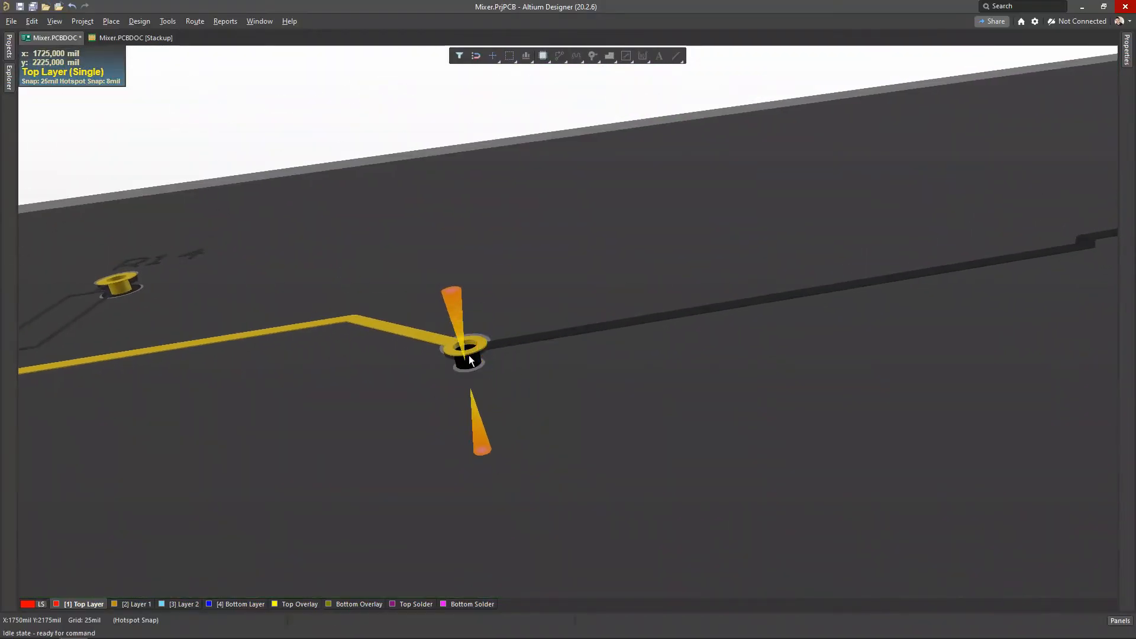
Examine the first GND via's barrel from a low side angle with only the Top Layer shown
middle_click_drag(465, 346, 466, 325)
middle_click_drag(468, 407, 466, 367)
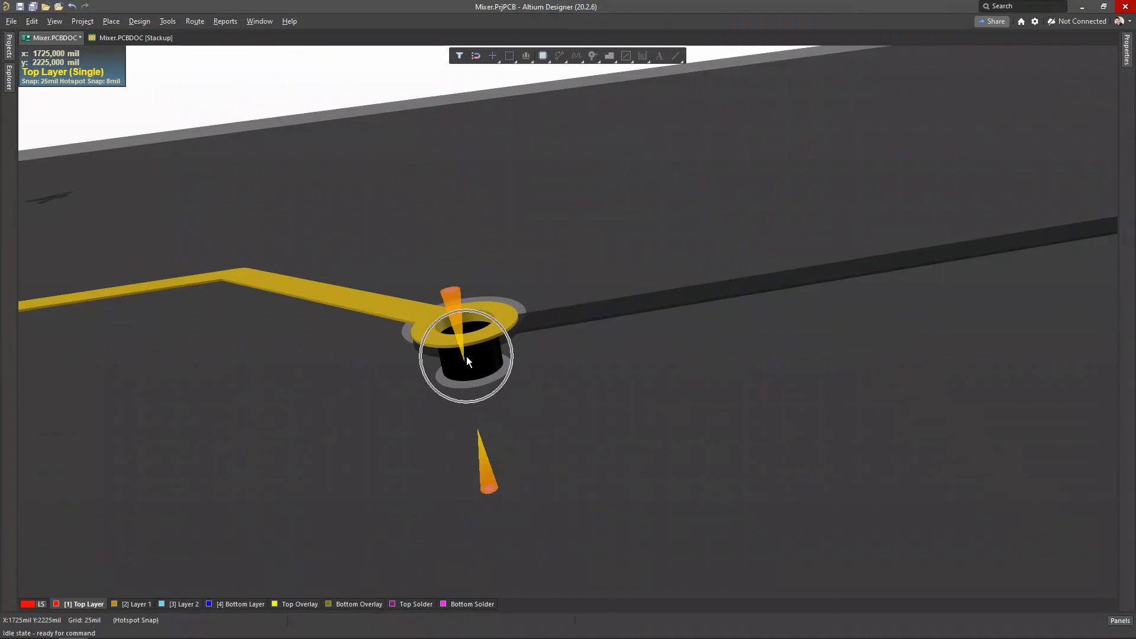
middle_click_drag(467, 356, 467, 388)
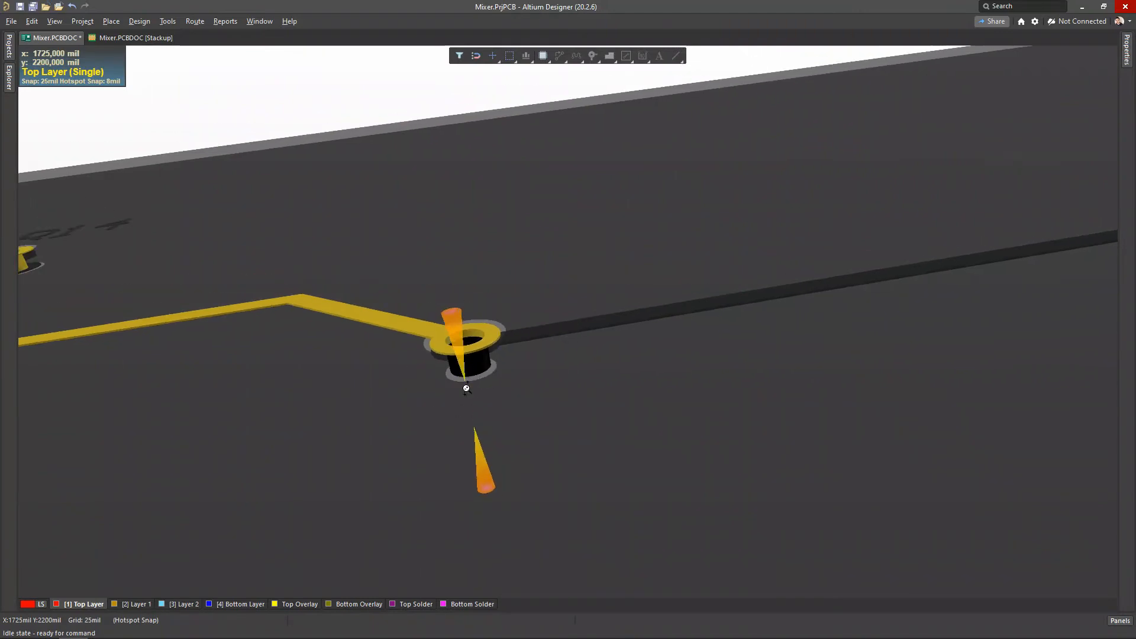
scroll(467, 388, "down", 2, "ctrl")
right_click_drag(472, 379, 444, 325, "shift")
scroll(496, 376, "up", 1, "ctrl")
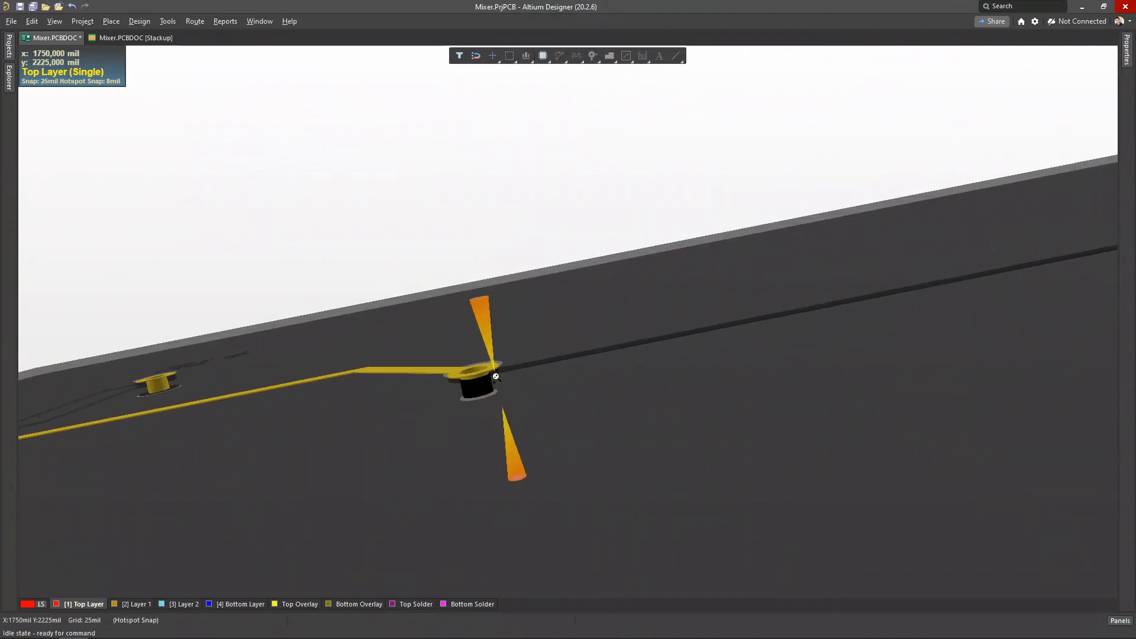
scroll(496, 377, "up", 2, "ctrl")
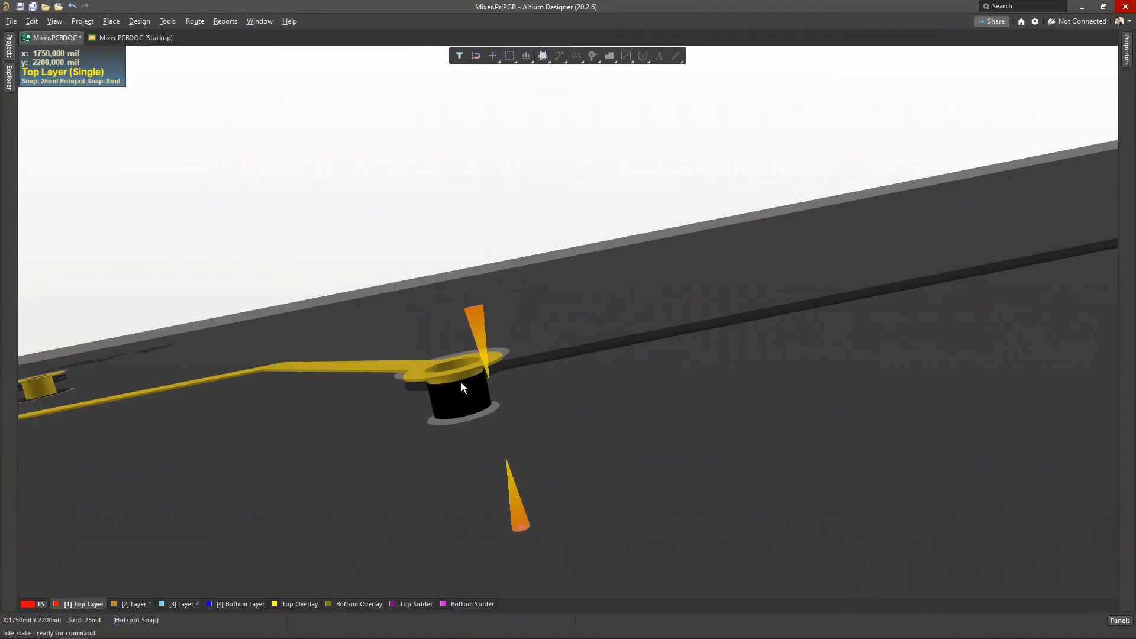
Show Layer 1 alone in 3D and examine how its track meets the first GND via's barrel
left_click(143, 604)
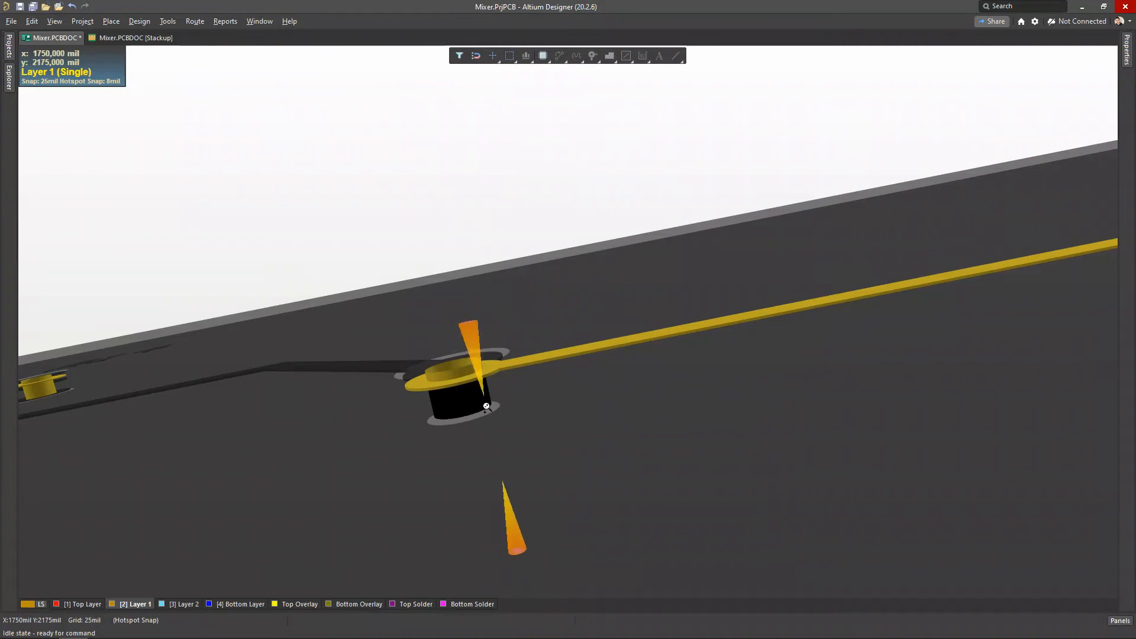
scroll(487, 407, "down", 5, "ctrl")
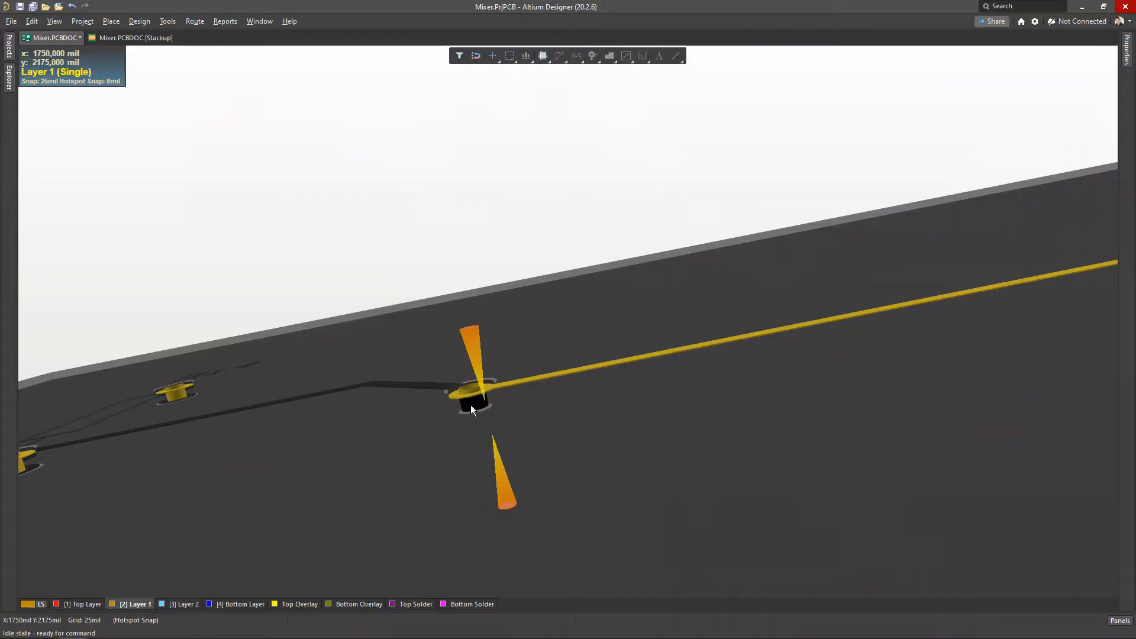
scroll(474, 408, "up", 2, "ctrl")
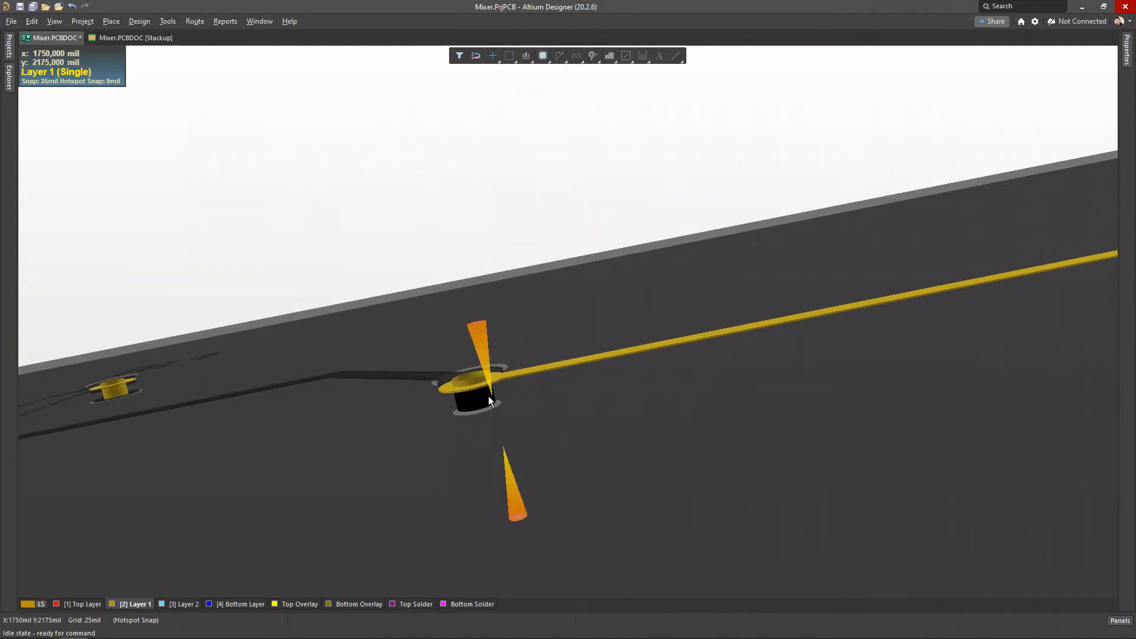
left_click(488, 397)
scroll(490, 406, "down", 3, "ctrl")
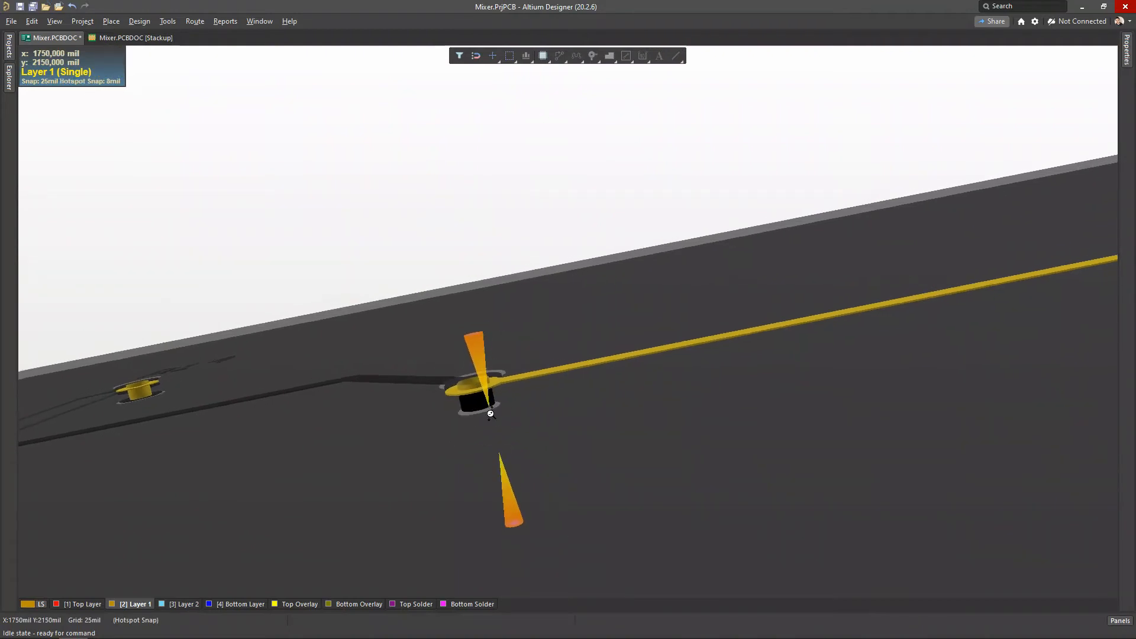
scroll(494, 405, "up", 3, "ctrl")
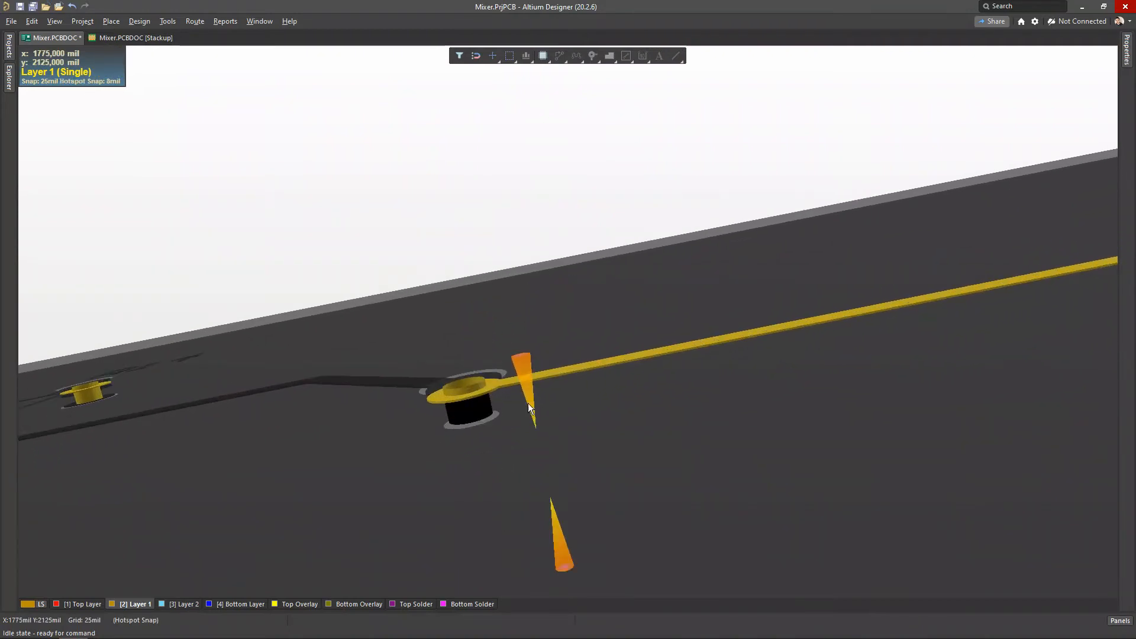
scroll(491, 416, "down", 1, "ctrl")
key("shift")
scroll(485, 413, "down", 3, "ctrl")
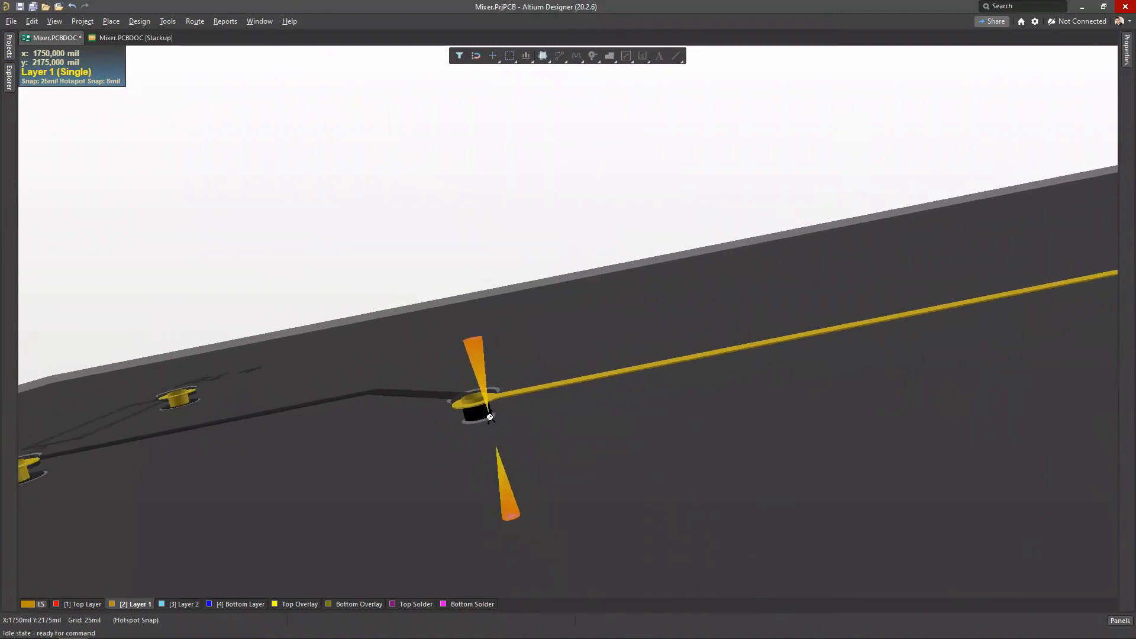
right_click_drag(488, 416, 553, 445, "shift")
Compare the Top Layer and Layer 1 individually in 3D around the first GND via and R14's pads
left_click(84, 604)
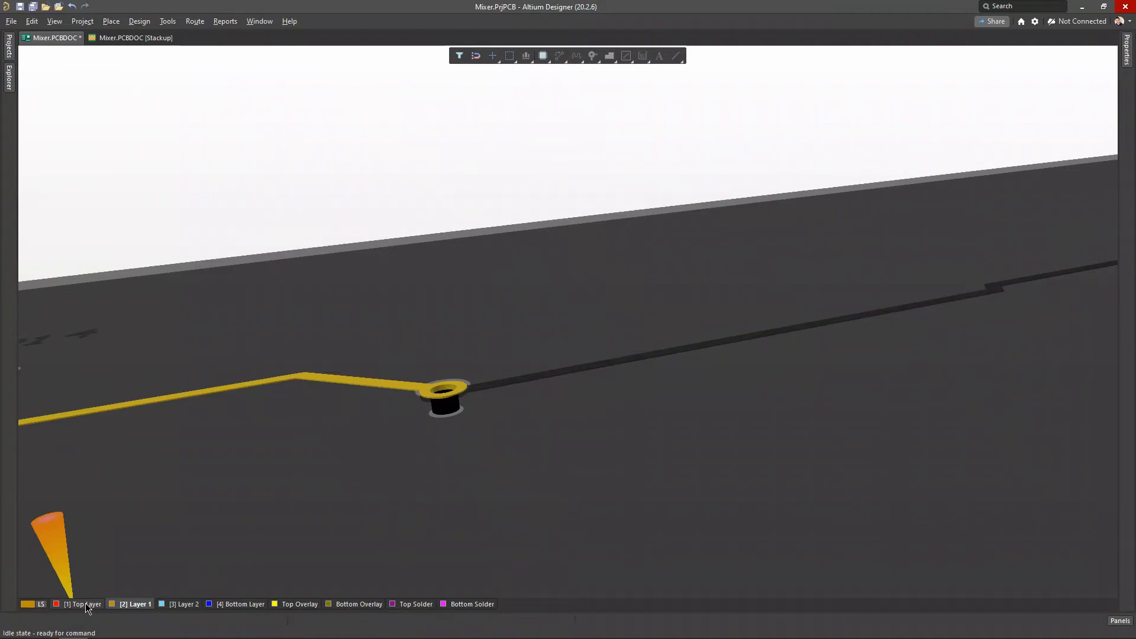
right_click_drag(300, 454, 590, 408)
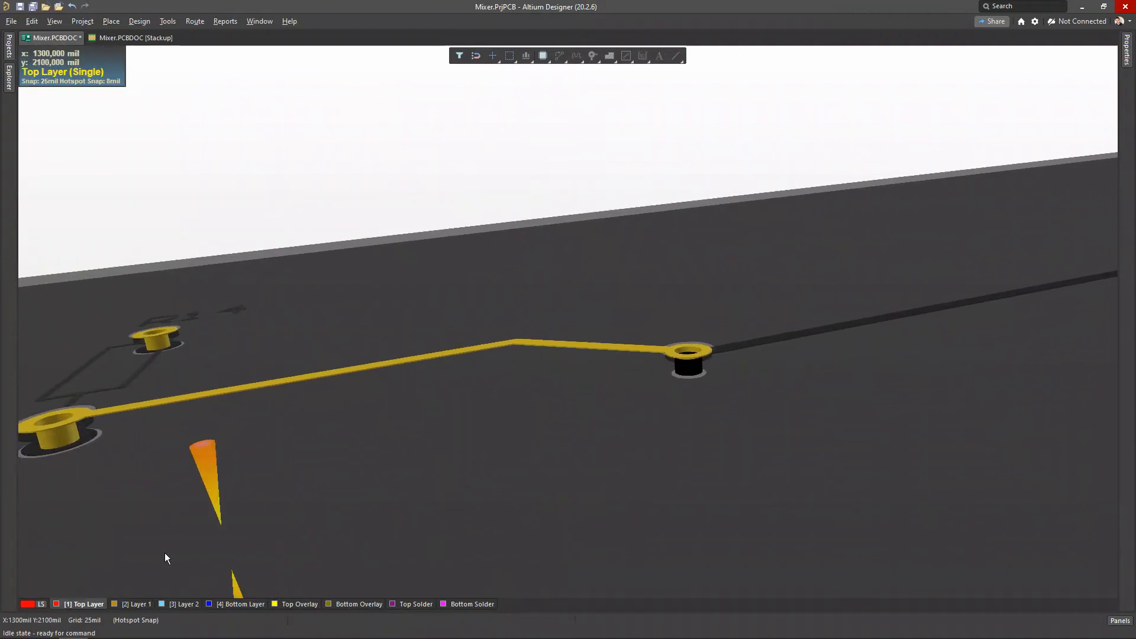
left_click(138, 605)
right_click_drag(871, 420, 575, 400, "shift")
middle_click_drag(610, 414, 598, 432)
right_click_drag(550, 400, 565, 415)
middle_click_drag(501, 392, 497, 405)
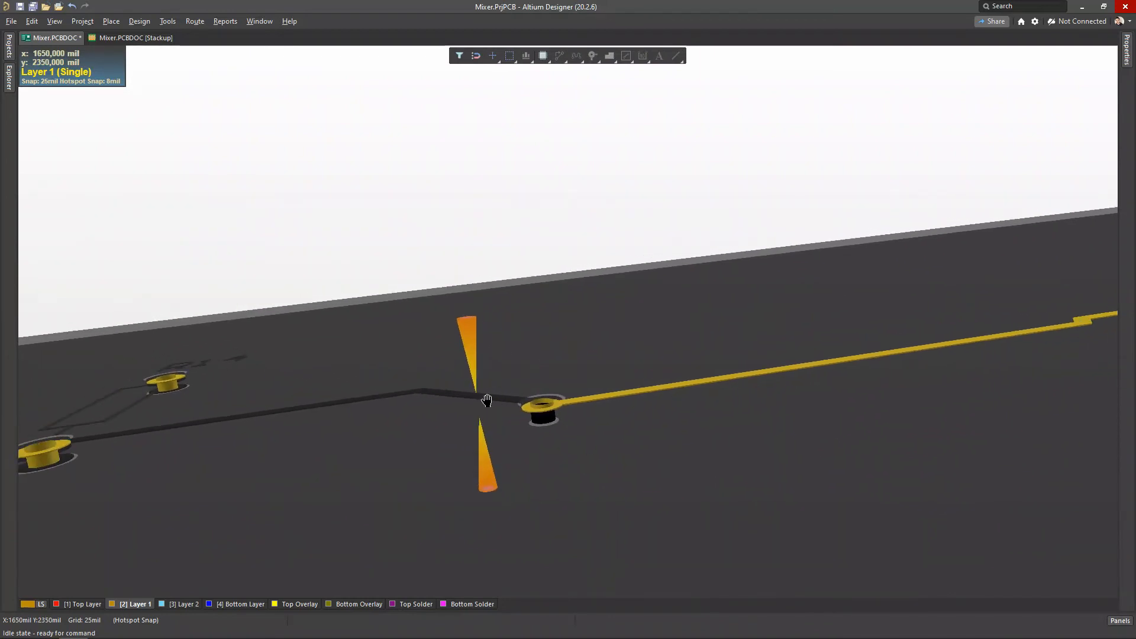
right_click_drag(479, 394, 508, 398)
middle_click_drag(549, 400, 552, 409)
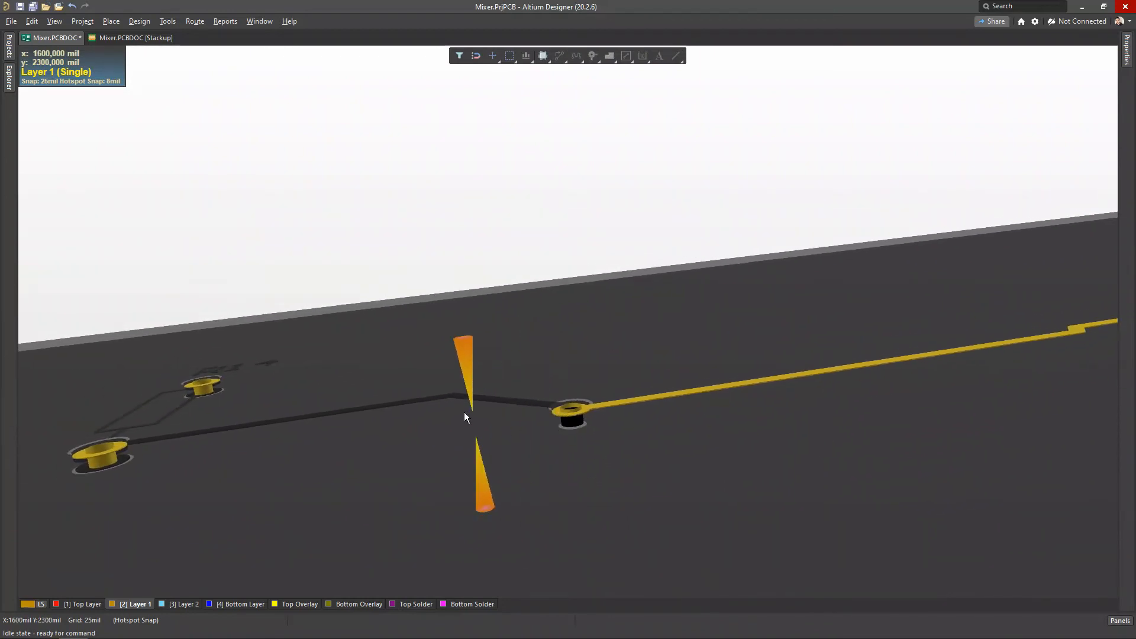
Return the board to the 2D view and show the complete multilayer track from R14's lower pad
right_click_drag(492, 418, 553, 407)
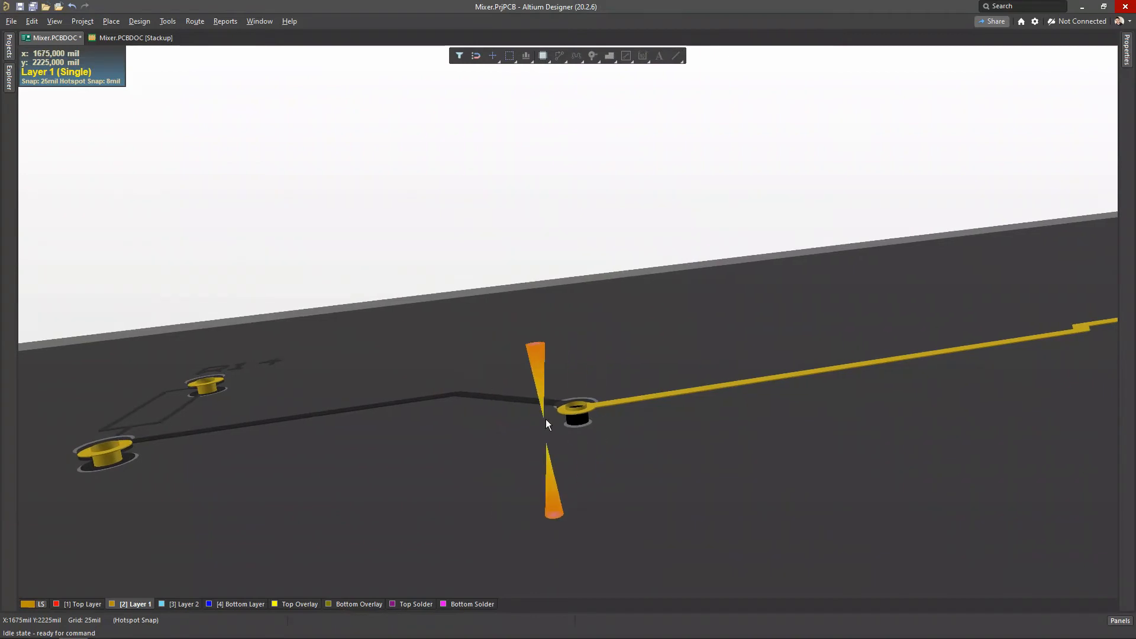
key("2")
scroll(555, 346, "up", 3, "ctrl")
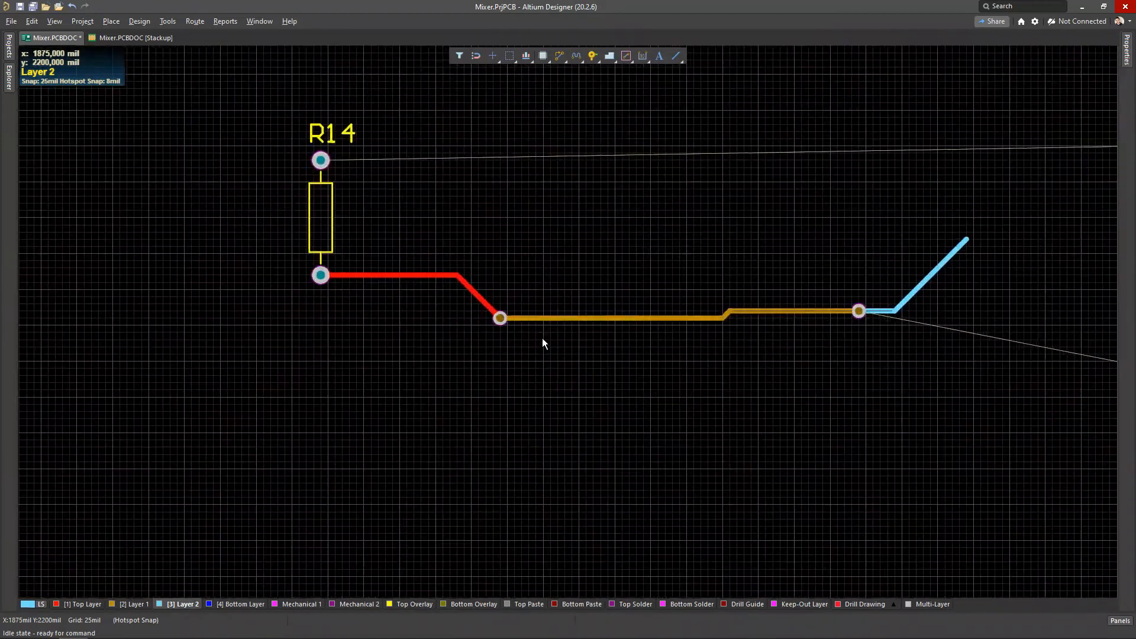
right_click_drag(573, 370, 604, 395)
right_click_drag(594, 305, 540, 261)
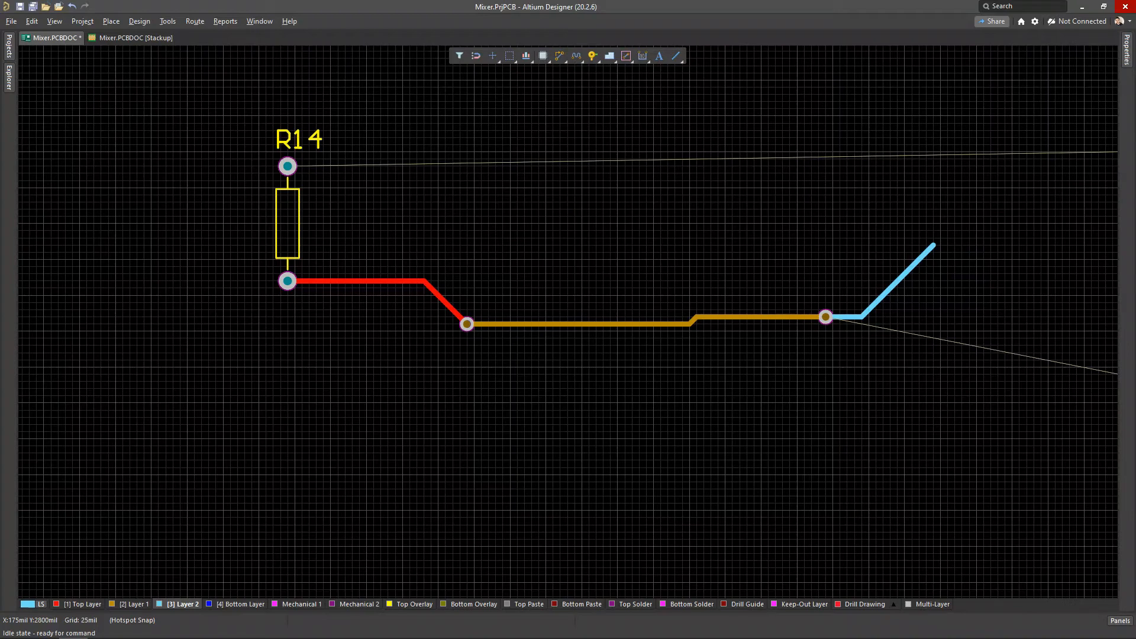
right_click_drag(650, 266, 602, 245)
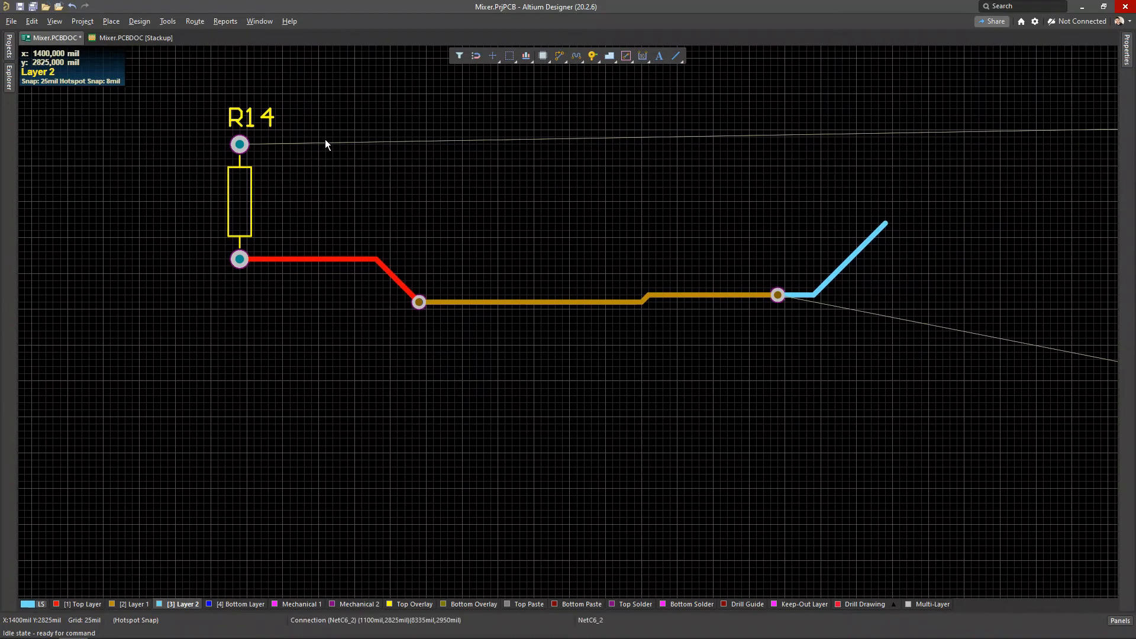
right_click_drag(482, 293, 493, 320)
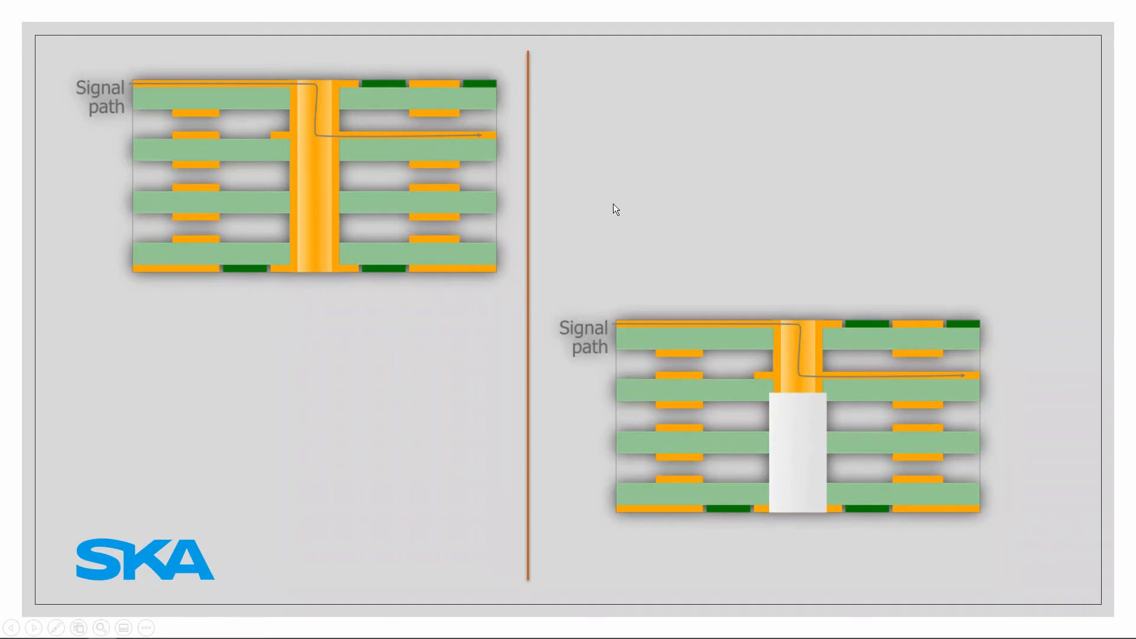
left_click(614, 232)
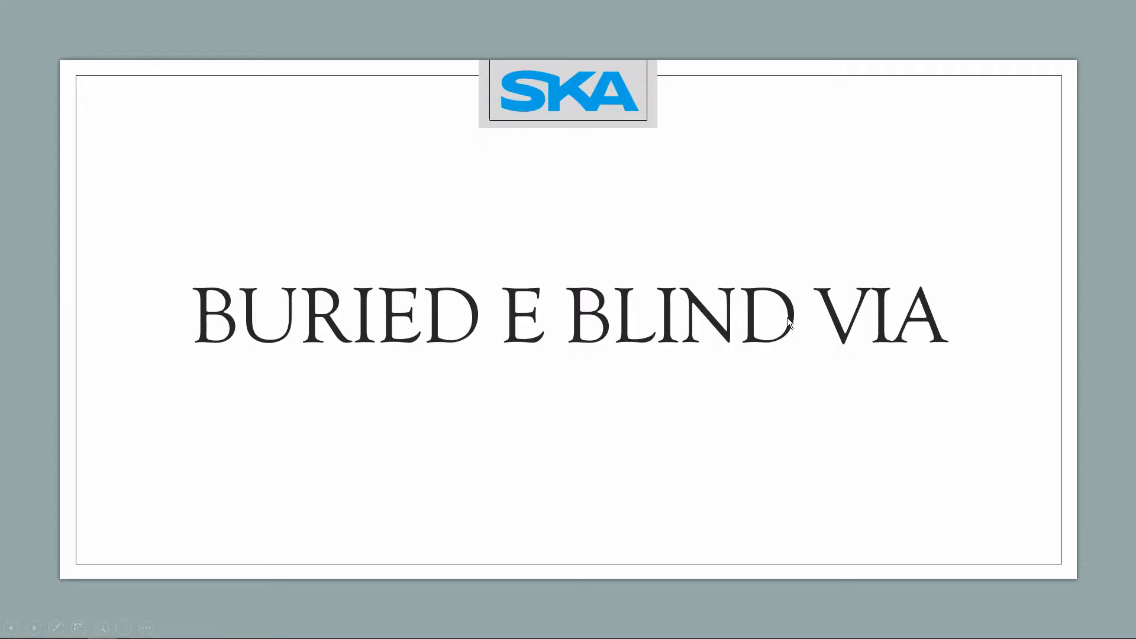
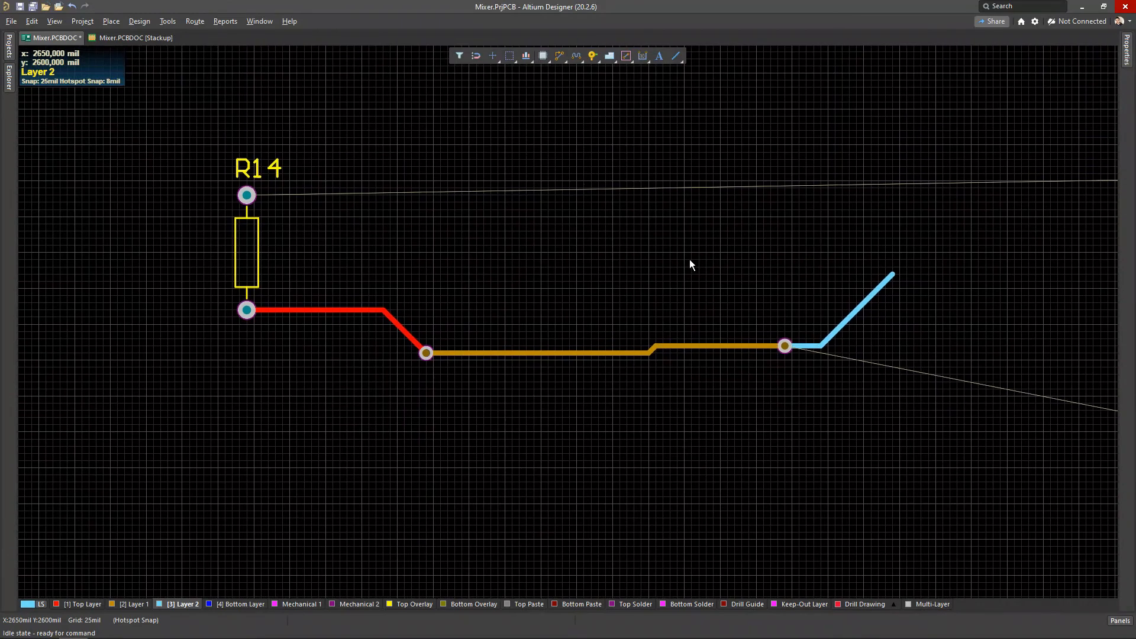
Delete all the track segments and both vias routed from R14's lower pad
left_click_drag(960, 436, 417, 219)
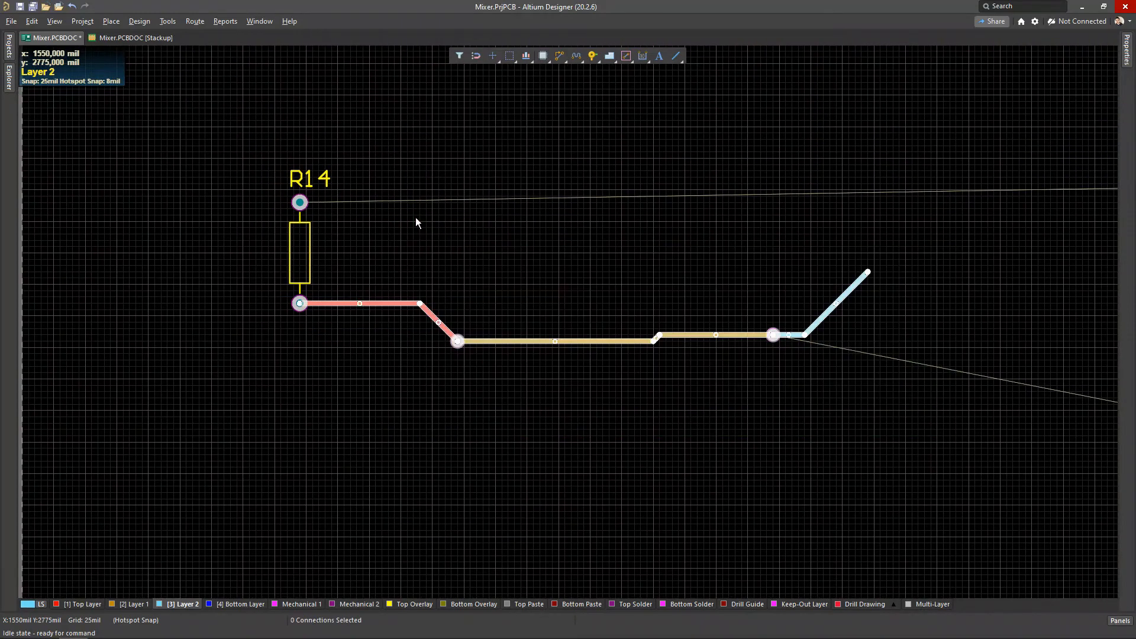
key("Delete")
scroll(674, 258, "down", 2, "ctrl")
right_click_drag(672, 258, 535, 272)
scroll(533, 260, "up", 1, "ctrl")
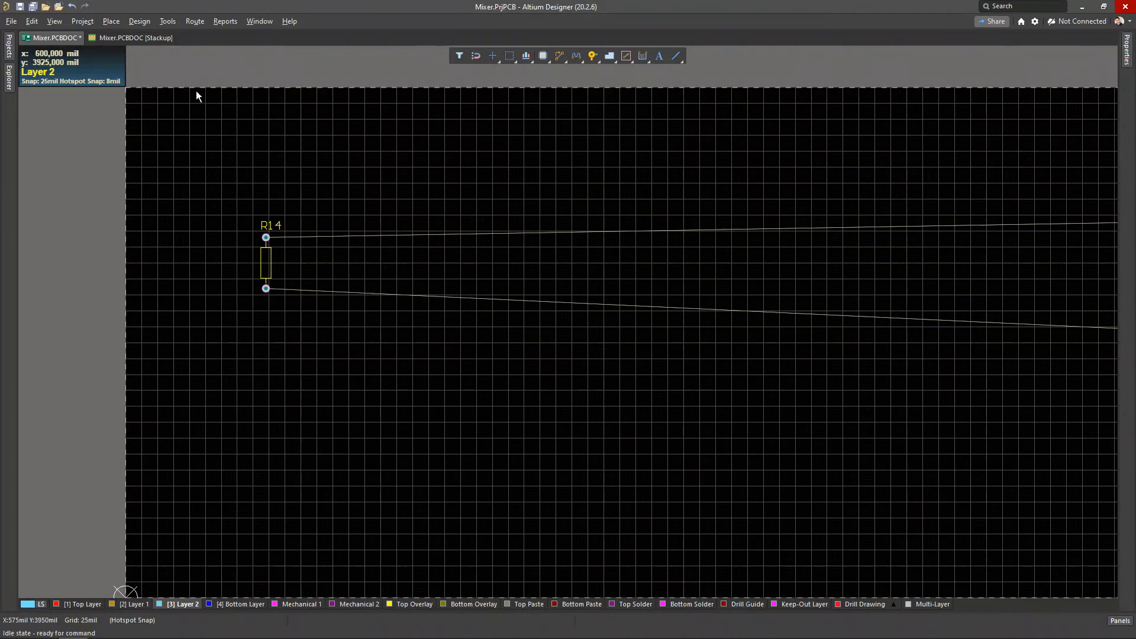
Remove the BD 1:3 and BD 4:2 back drills from the Mixer.PCBDOC layer stack
left_click(161, 40)
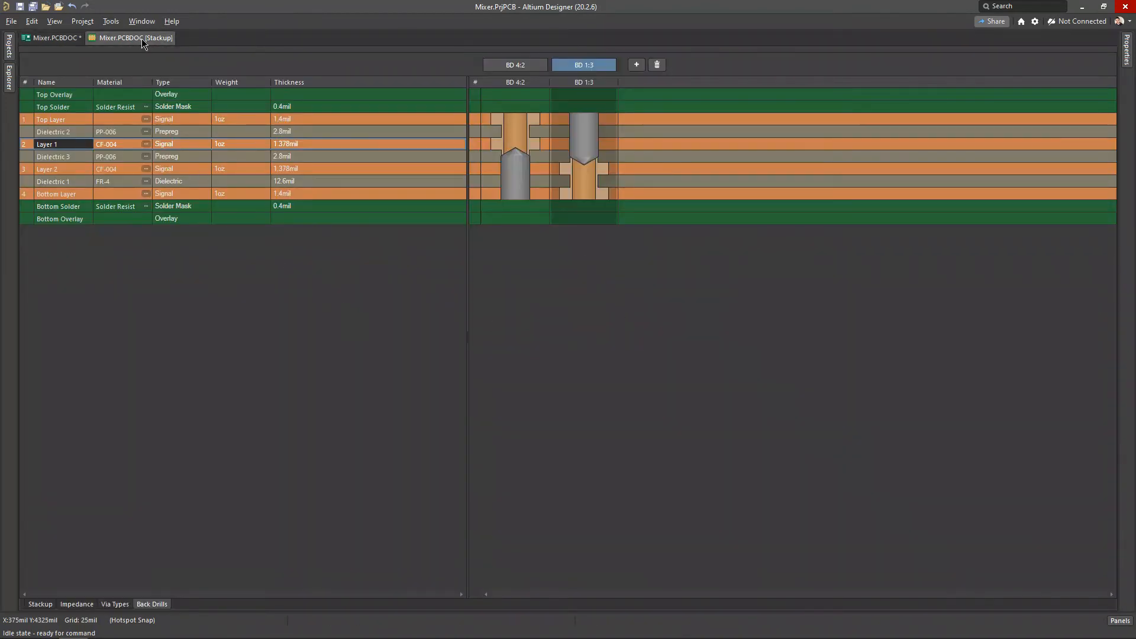
left_click(657, 65)
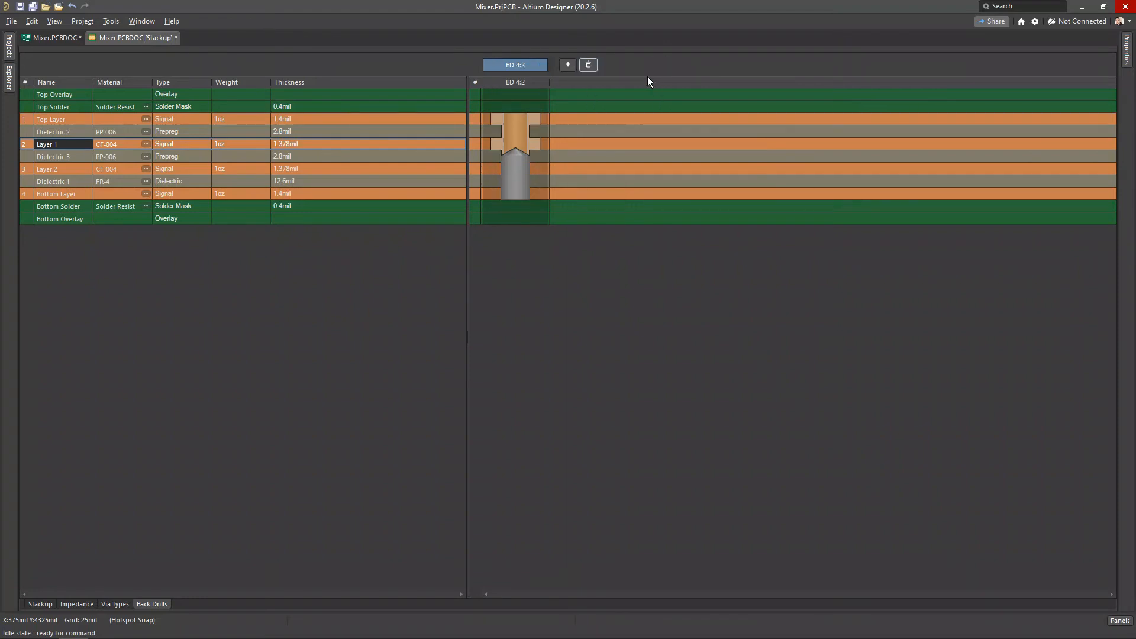
left_click(589, 66)
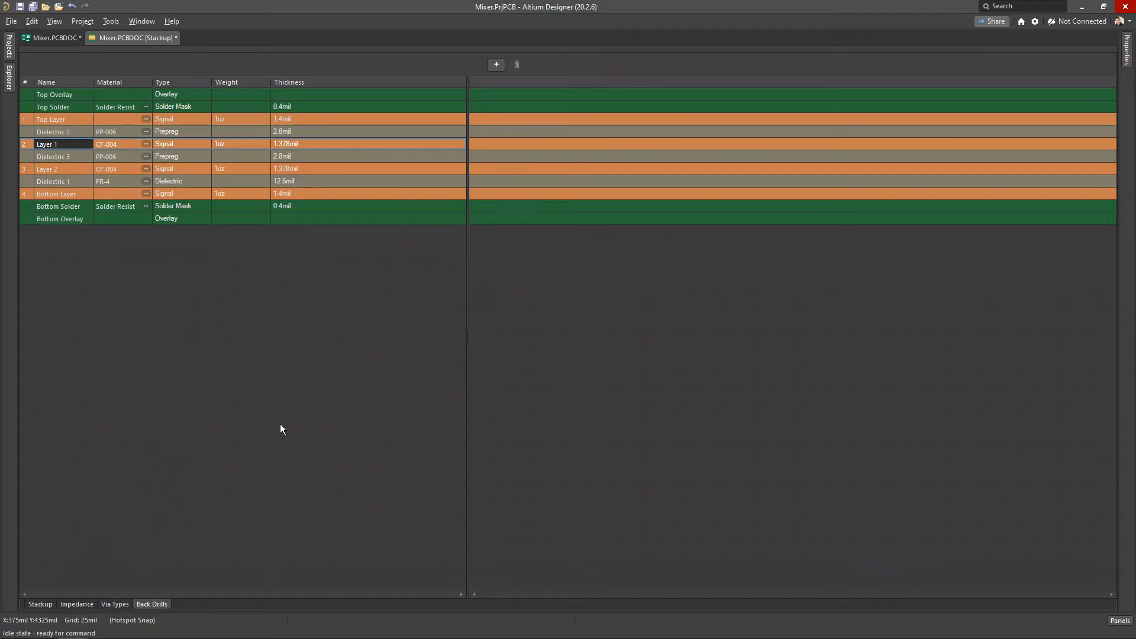
Show the stackup's via types and examine which layers the Thru 1:4 via spans
left_click(118, 601)
left_click(119, 604)
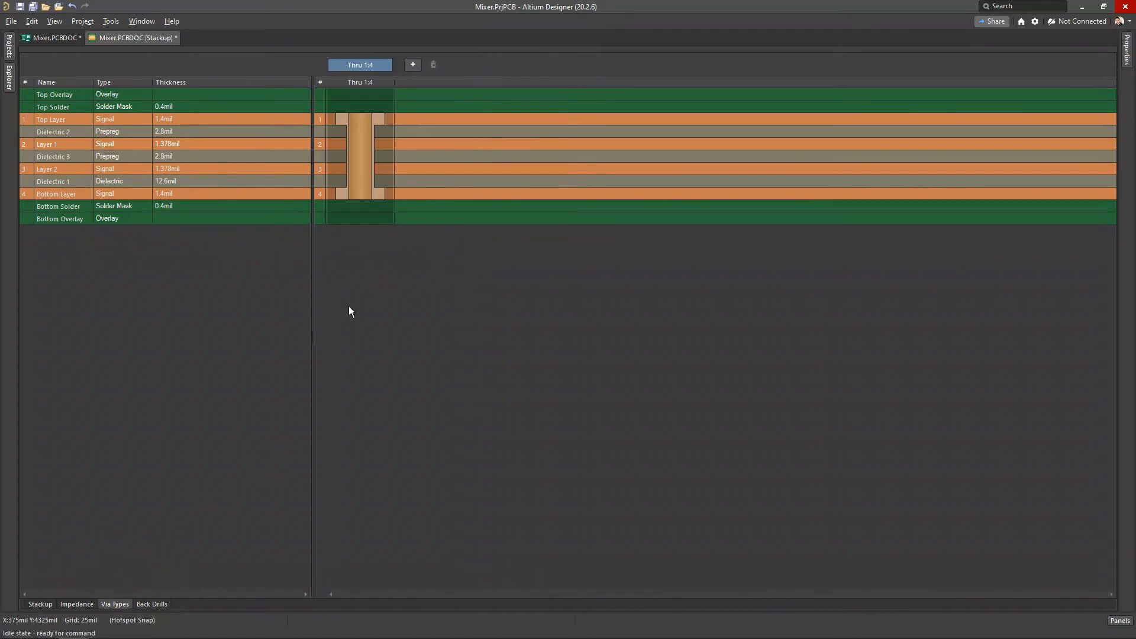
left_click(356, 168)
left_click(54, 123)
left_click(49, 197)
left_click(50, 145)
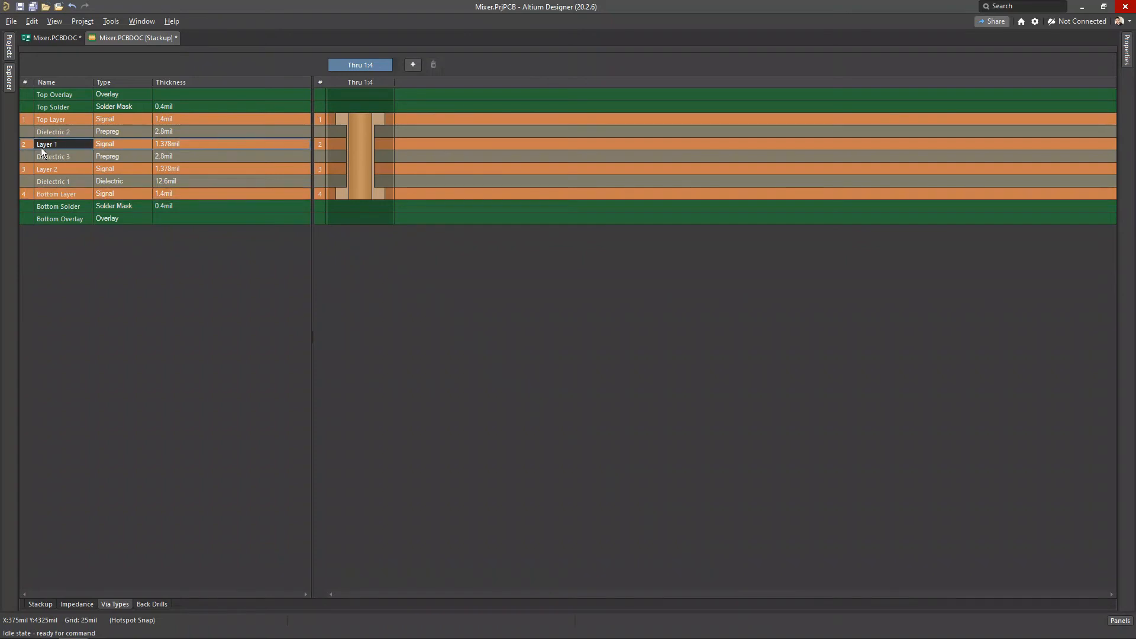
left_click(48, 172)
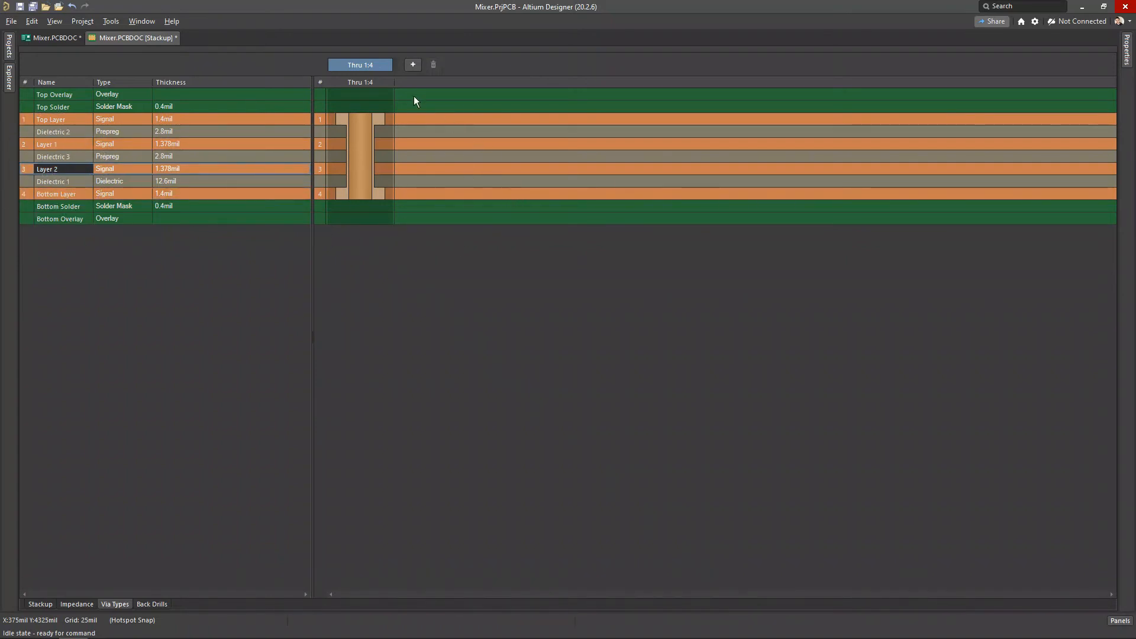
Add a blind via type from 1 - Top Layer to 2 - Layer 1, keeping its properties docked open
left_click(411, 67)
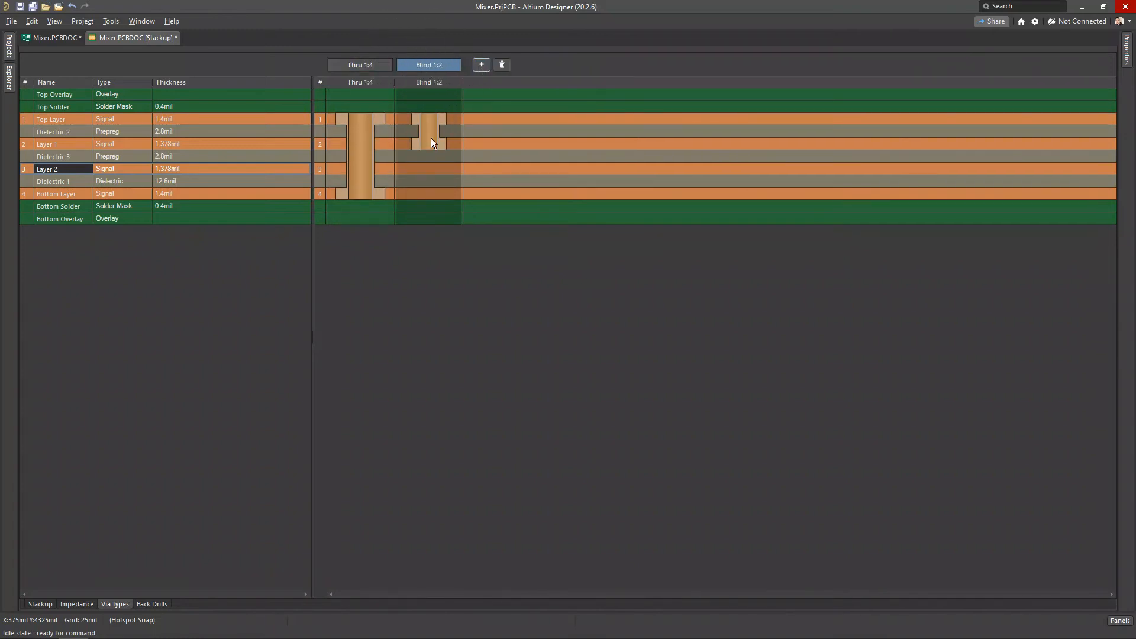
left_click(1129, 59)
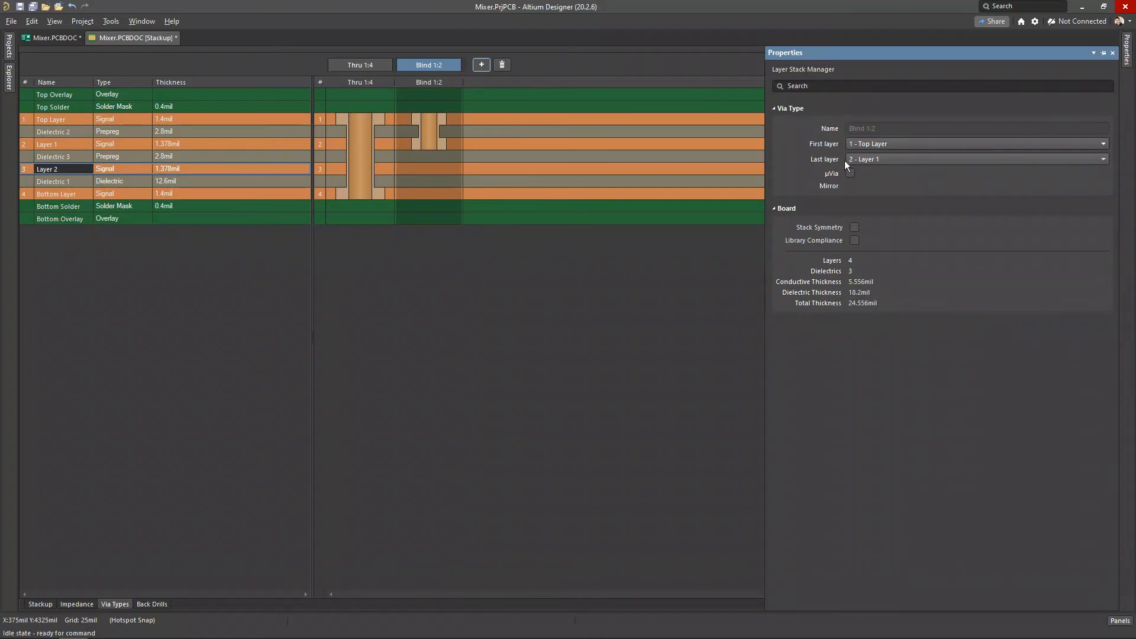
left_click(1104, 54)
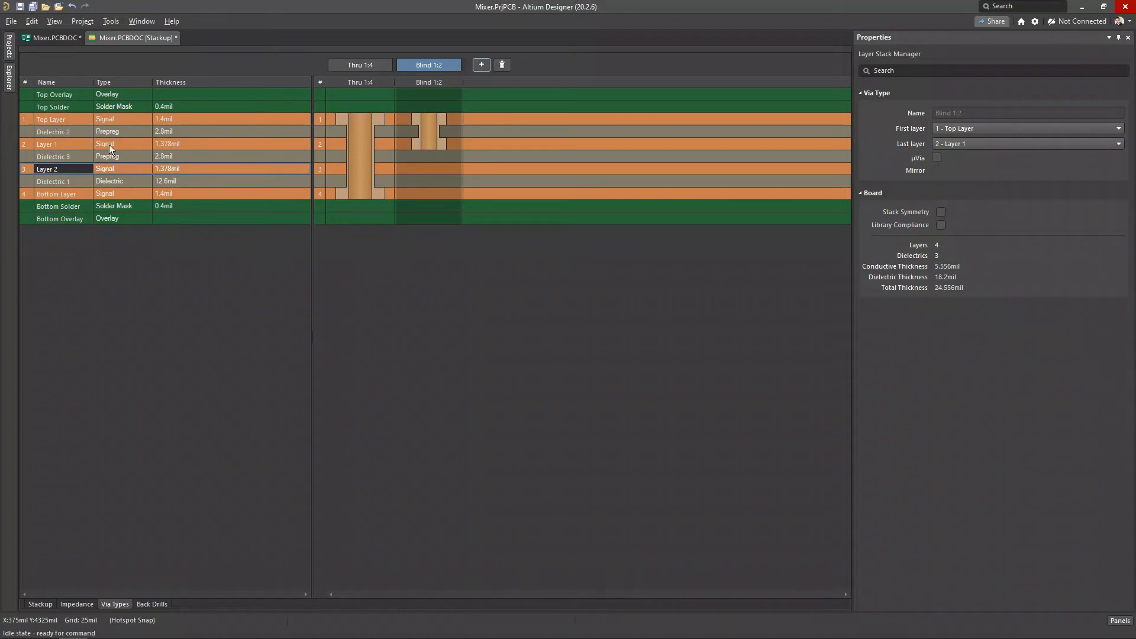
left_click(52, 147)
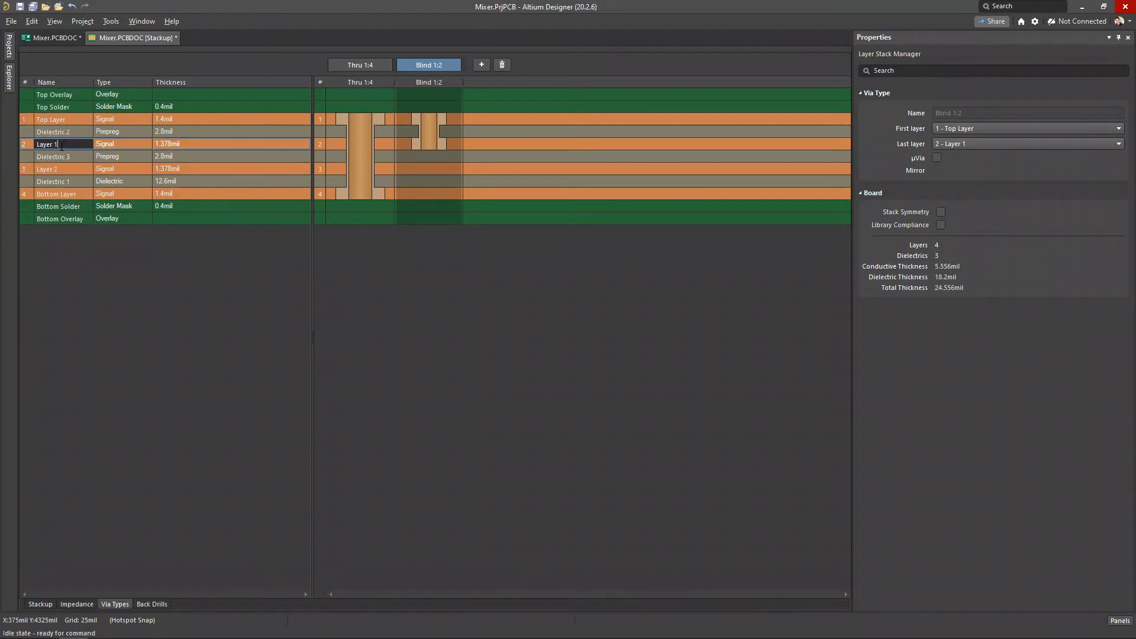
left_click(966, 126)
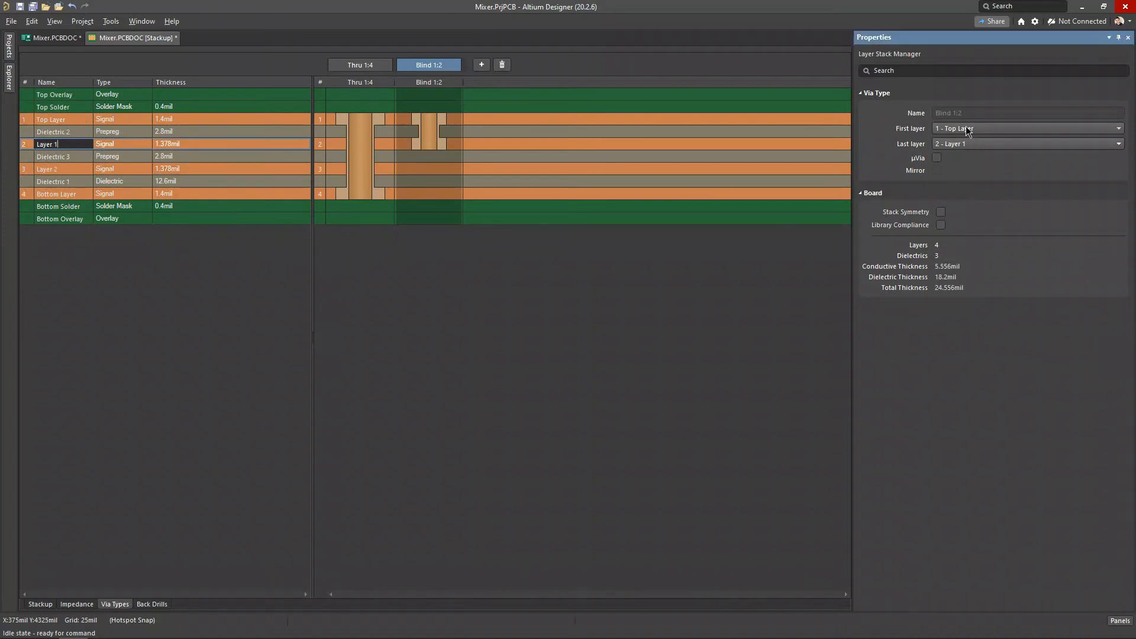
left_click(968, 141)
left_click(958, 128)
left_click(946, 139)
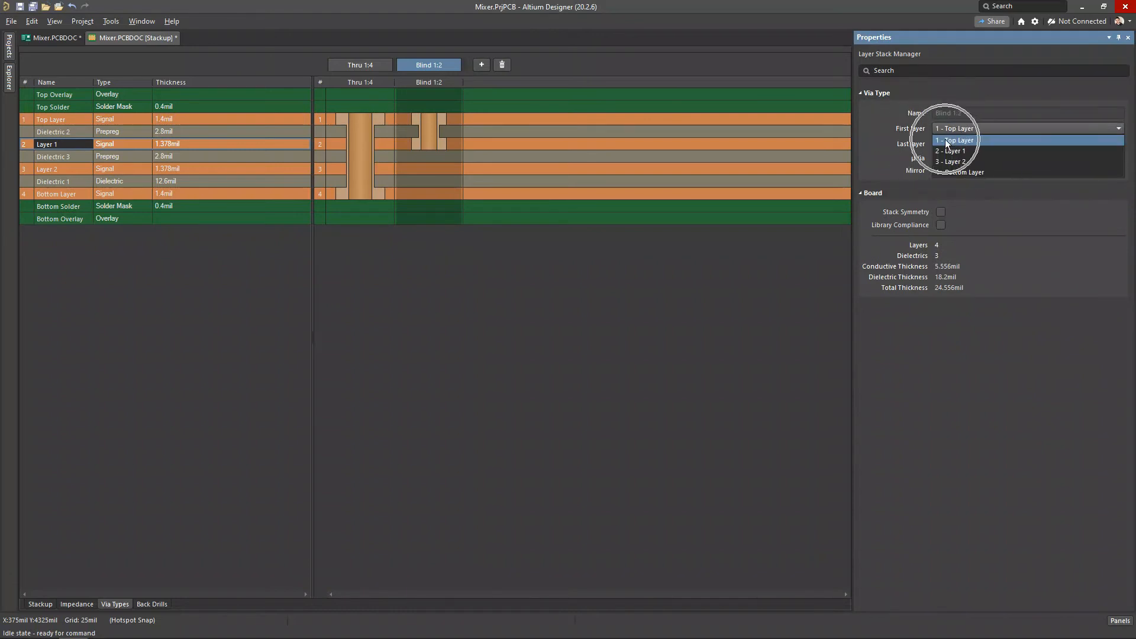
left_click(949, 143)
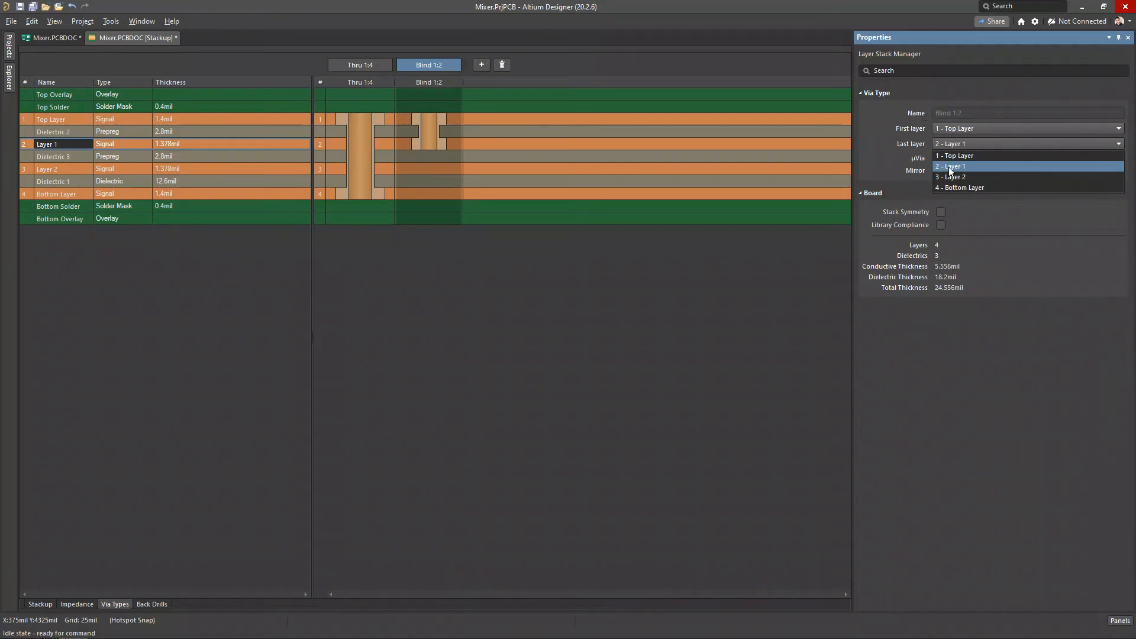
left_click(949, 167)
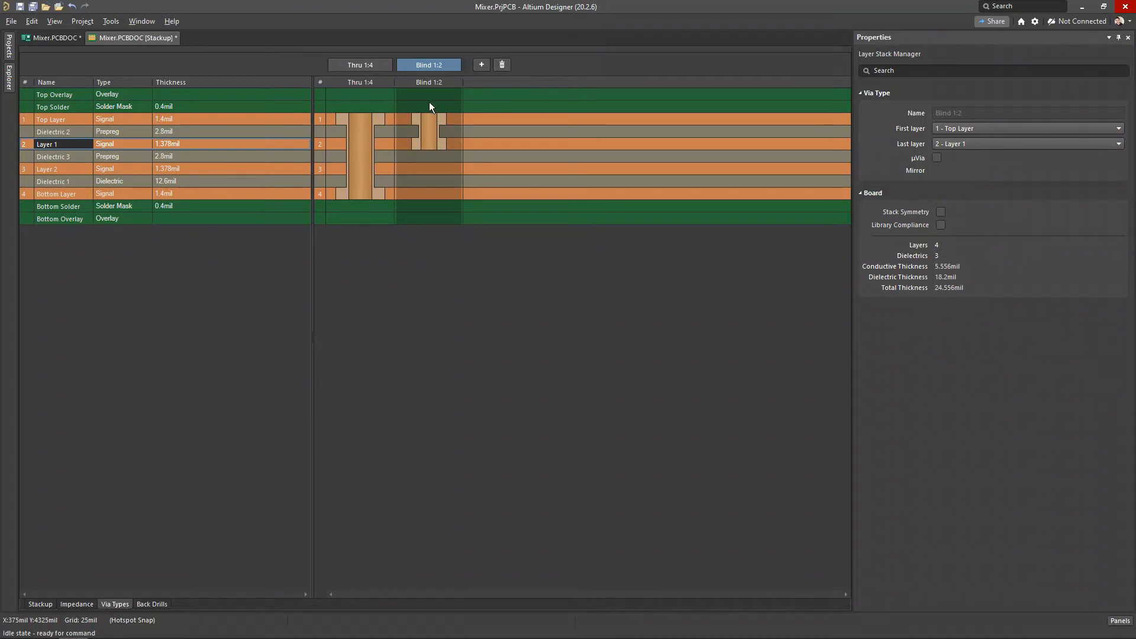
Add a buried via type with first layer 2 - Layer 1 and last layer 3 - Layer 2
left_click(417, 196)
left_click(69, 195)
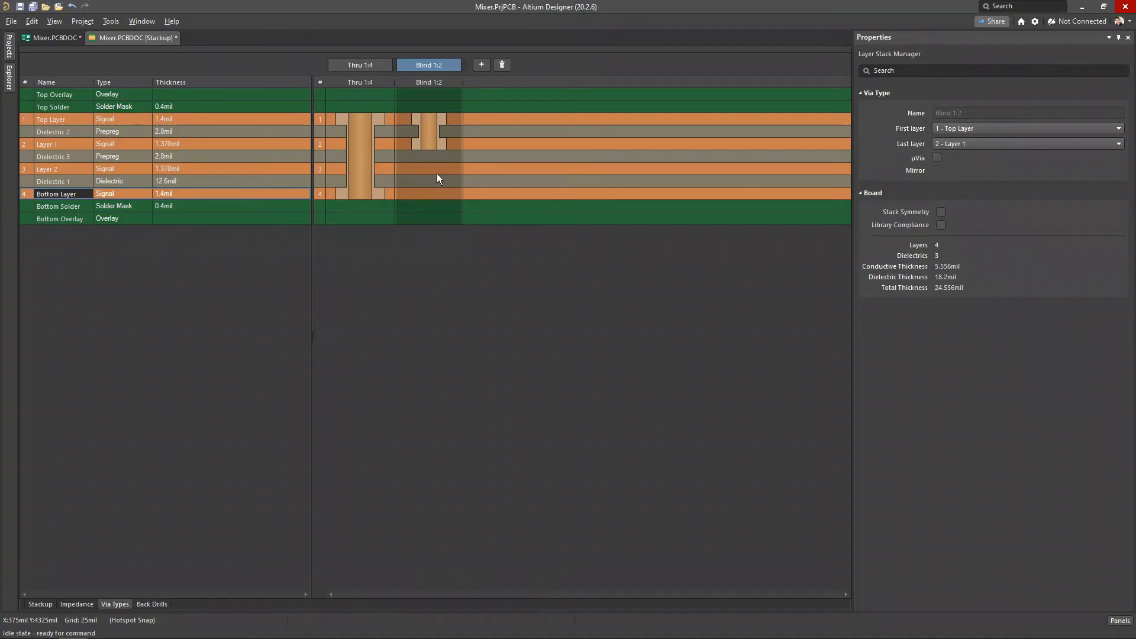
left_click(482, 66)
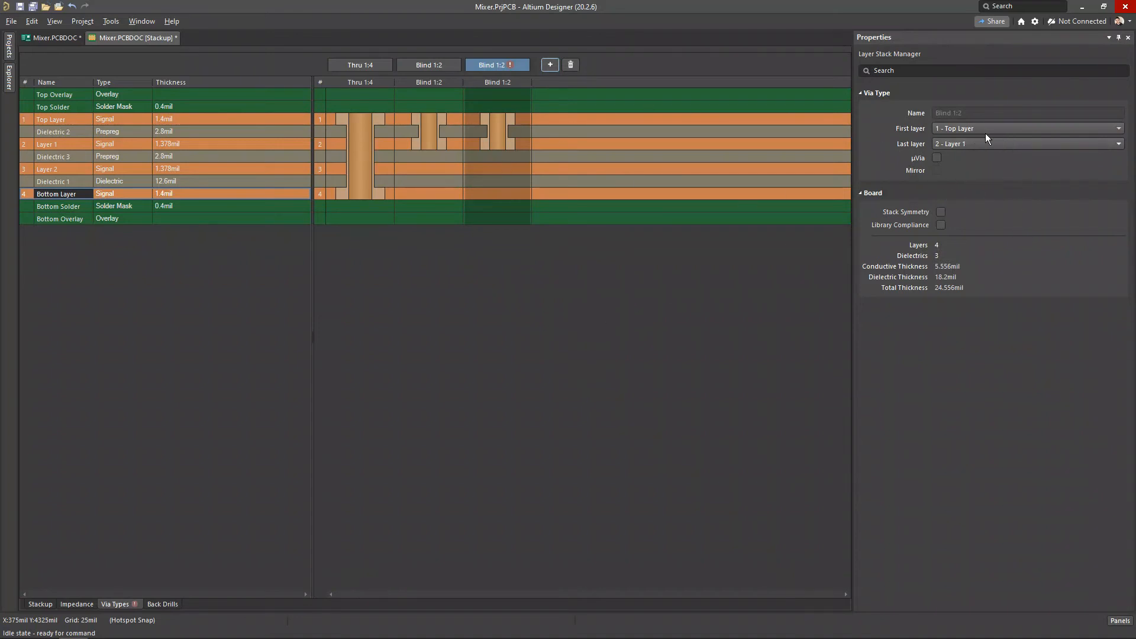
left_click(1119, 130)
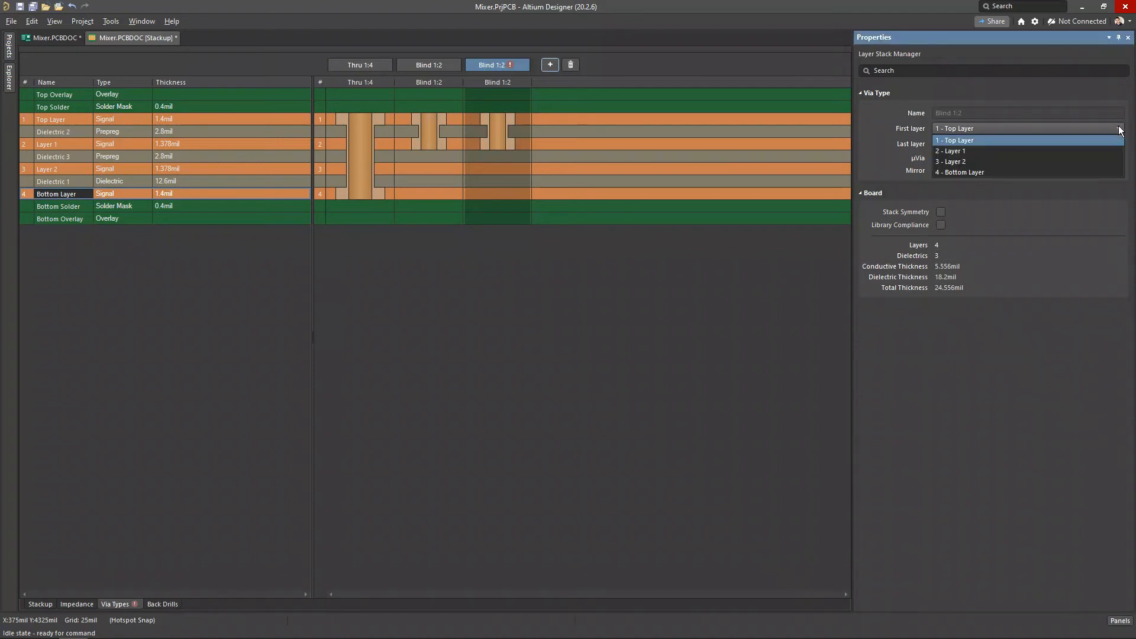
left_click(980, 153)
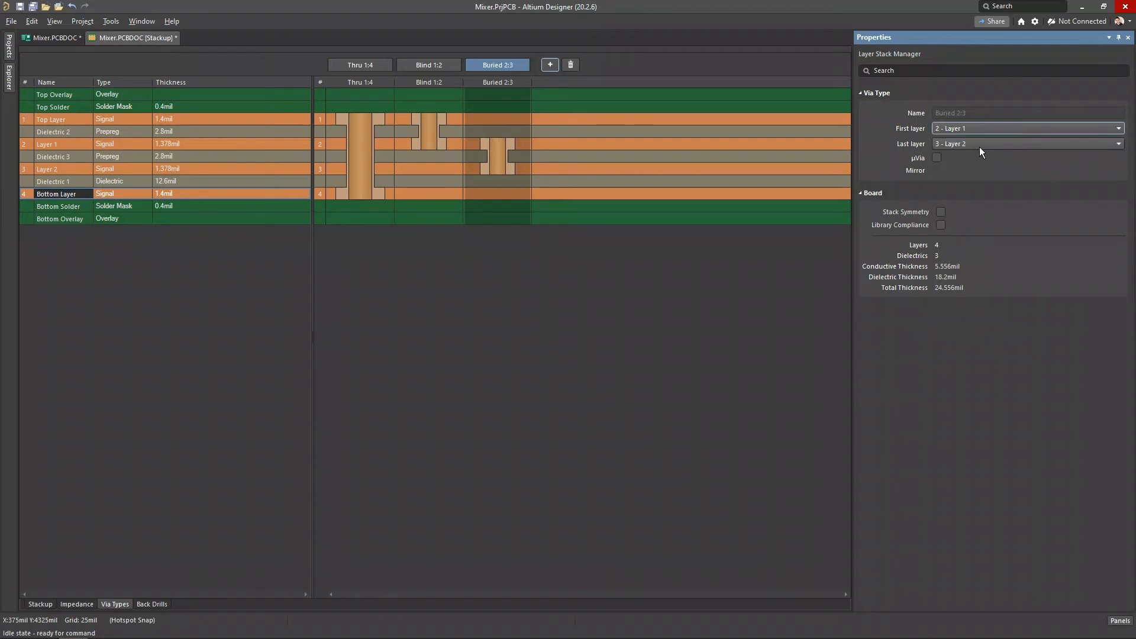
left_click(979, 144)
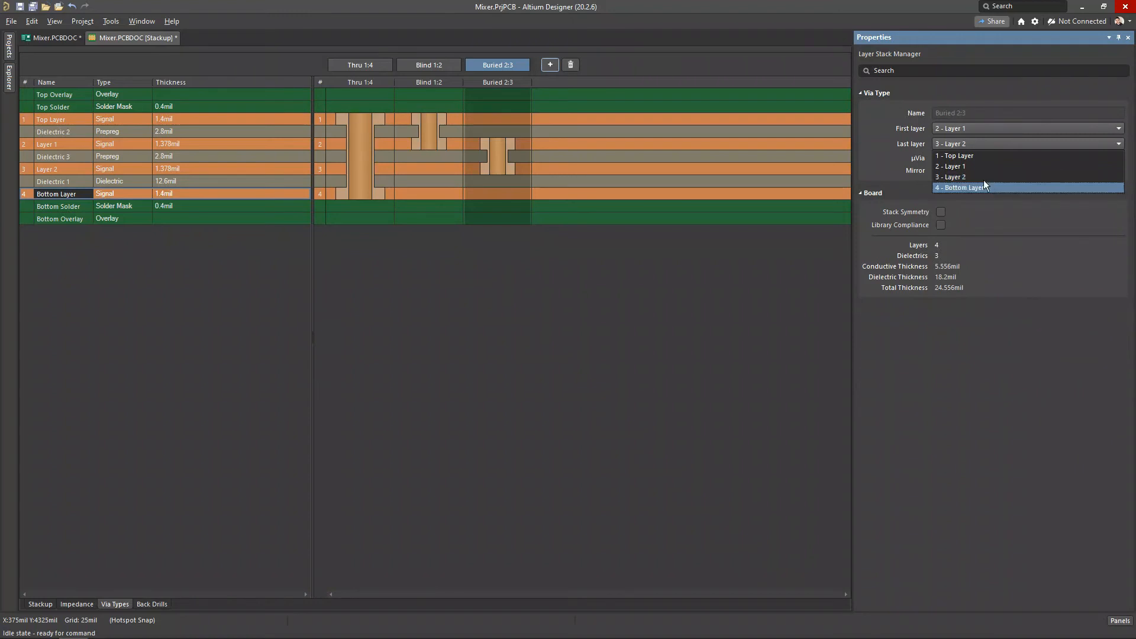
left_click(957, 180)
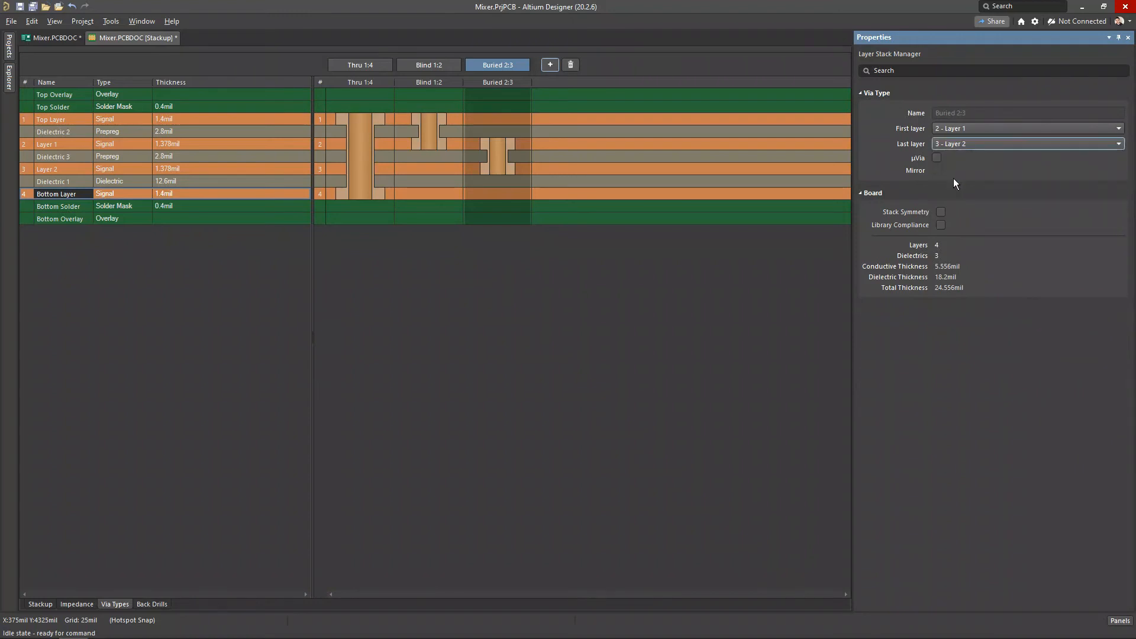
left_click(506, 72)
left_click(497, 193)
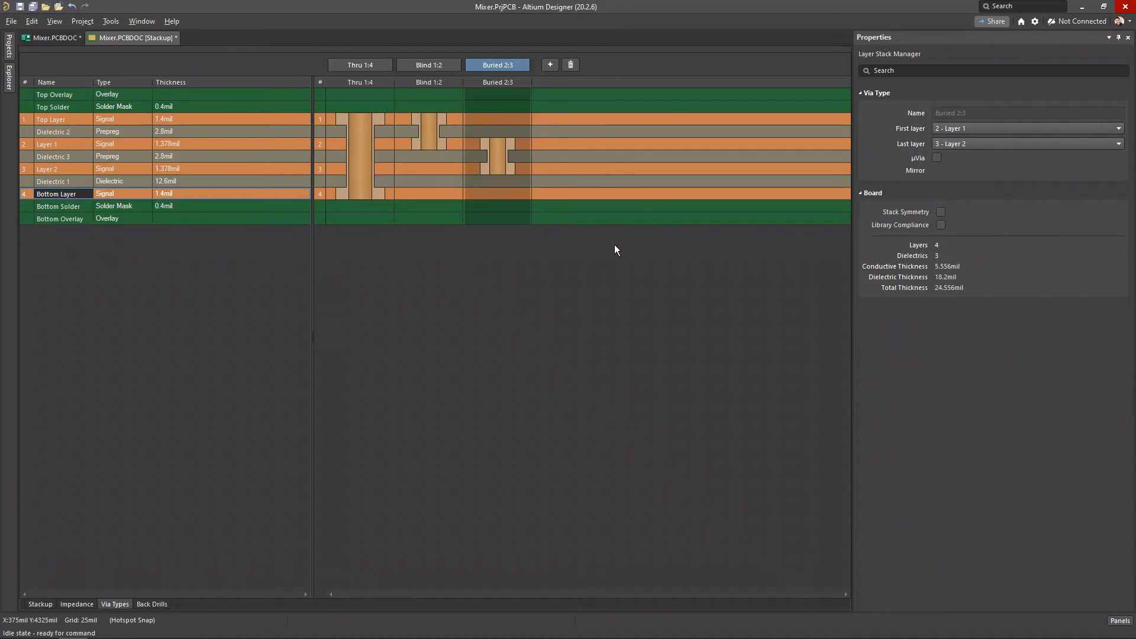
Add another blind via type with first layer 3 - Layer 2 and last layer 4 - Bottom Layer
left_click(552, 65)
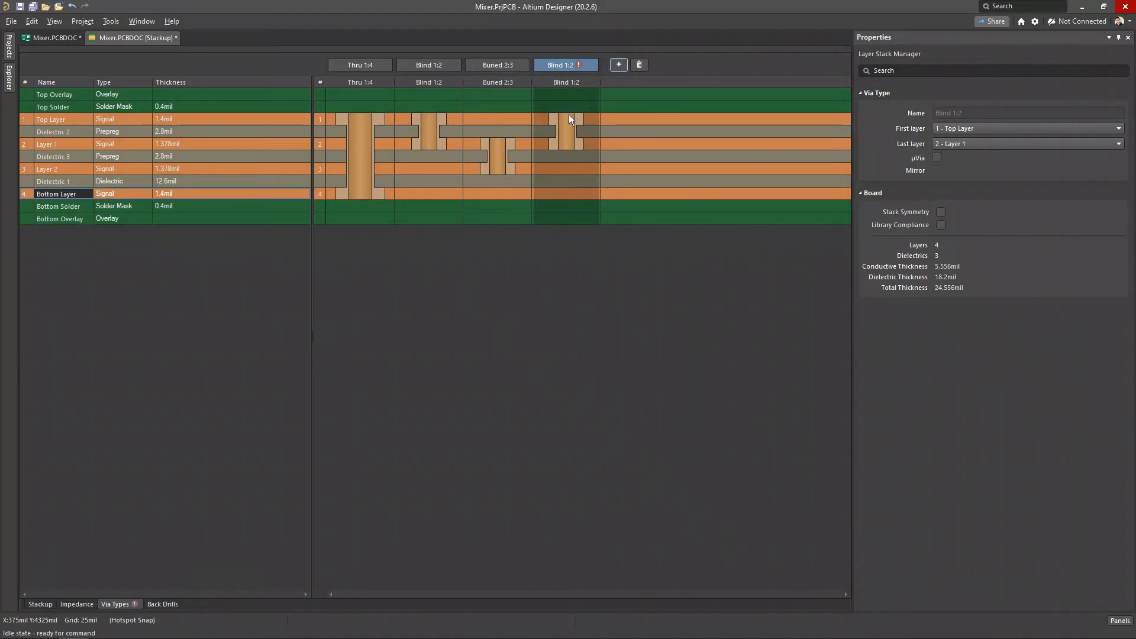
left_click(960, 131)
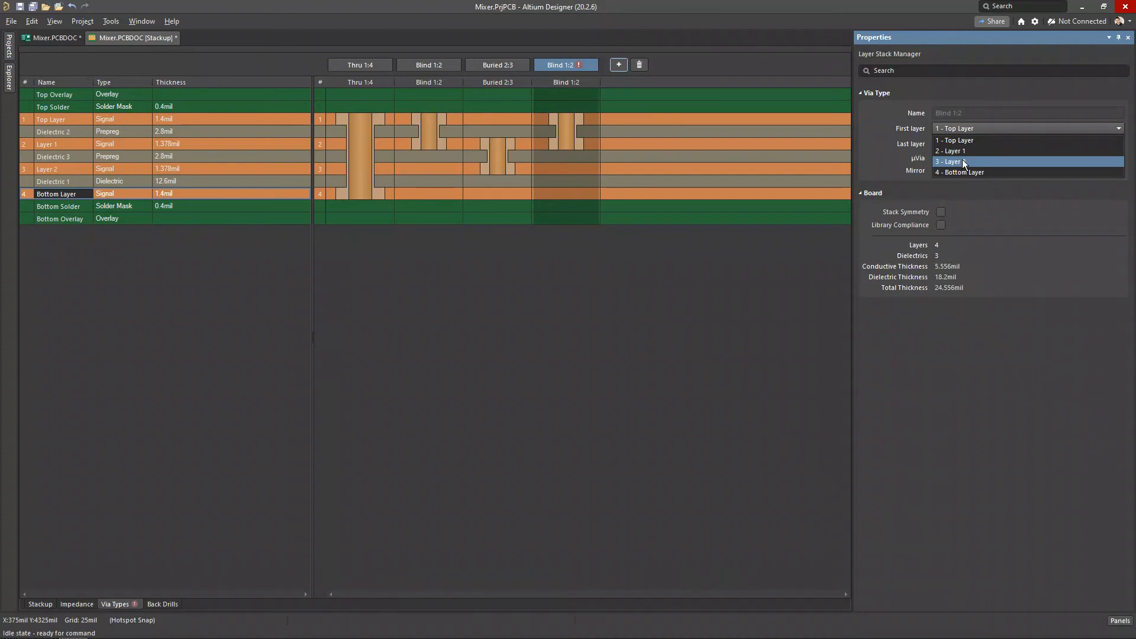
left_click(964, 152)
left_click(974, 145)
left_click(969, 185)
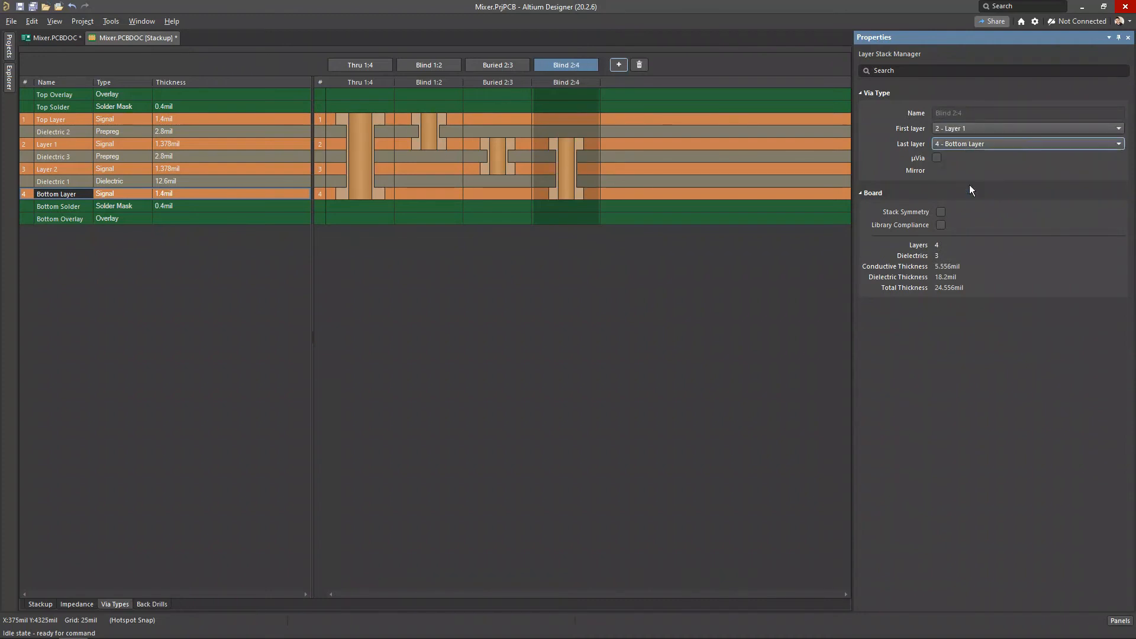
left_click(954, 126)
left_click(964, 164)
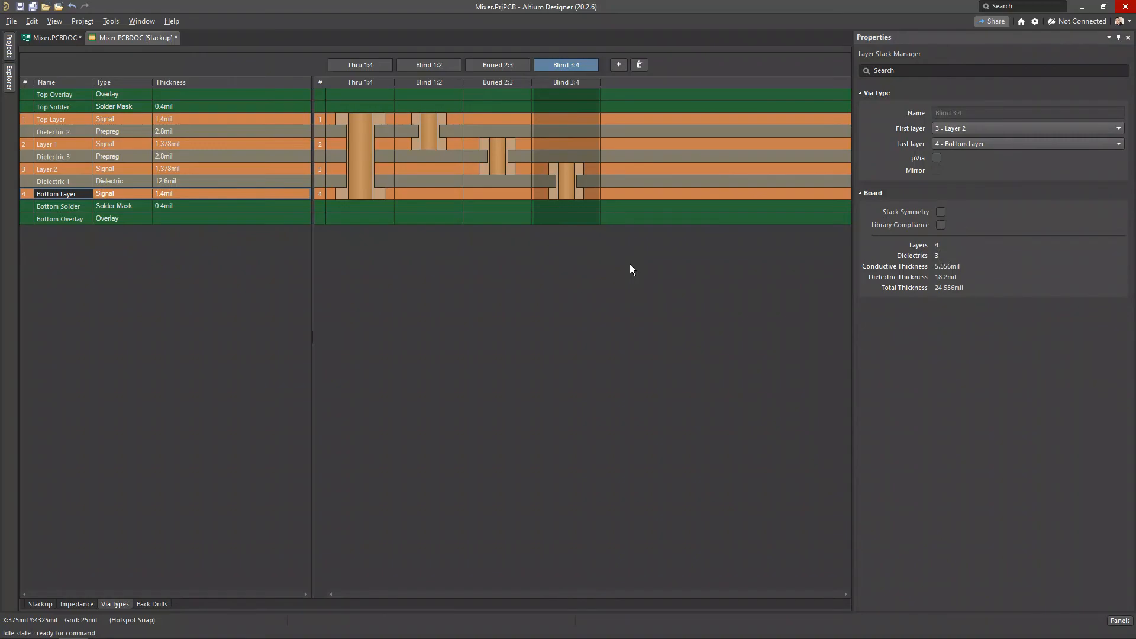
left_click(567, 68)
Save the stackup changes and return to the Mixer.PCBDOC board layout
right_click(135, 39)
left_click(169, 108)
left_click(31, 39)
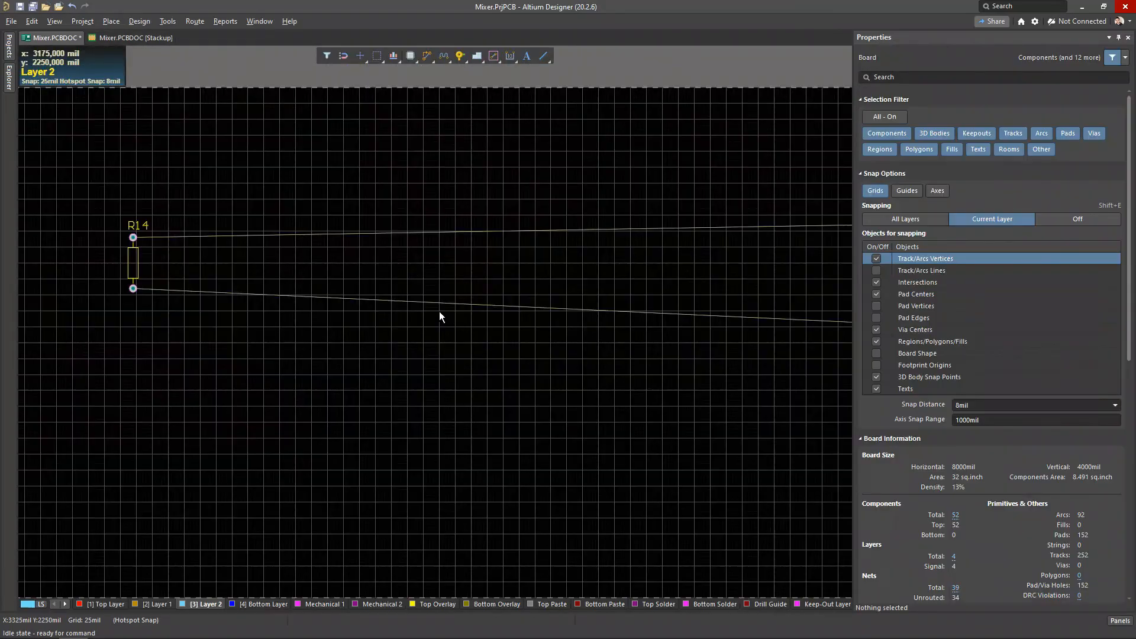
Start interactive routing from R14's lower pad on the Top Layer with a 400 mil horizontal GND segment
right_click(425, 59)
left_click(437, 72)
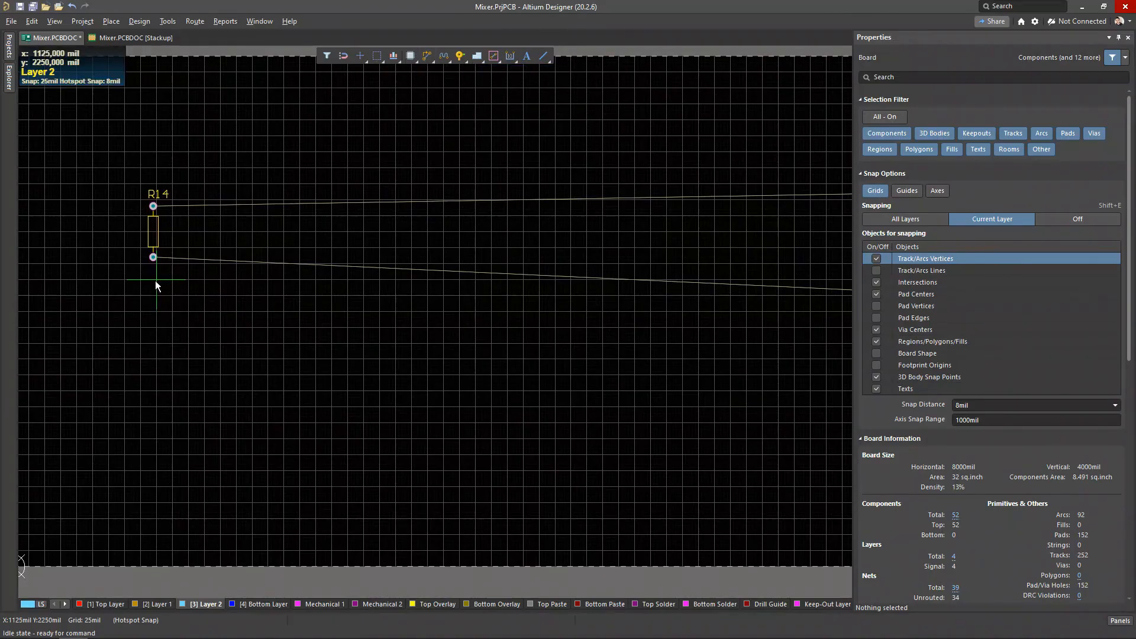
scroll(152, 274, "up", 5, "ctrl")
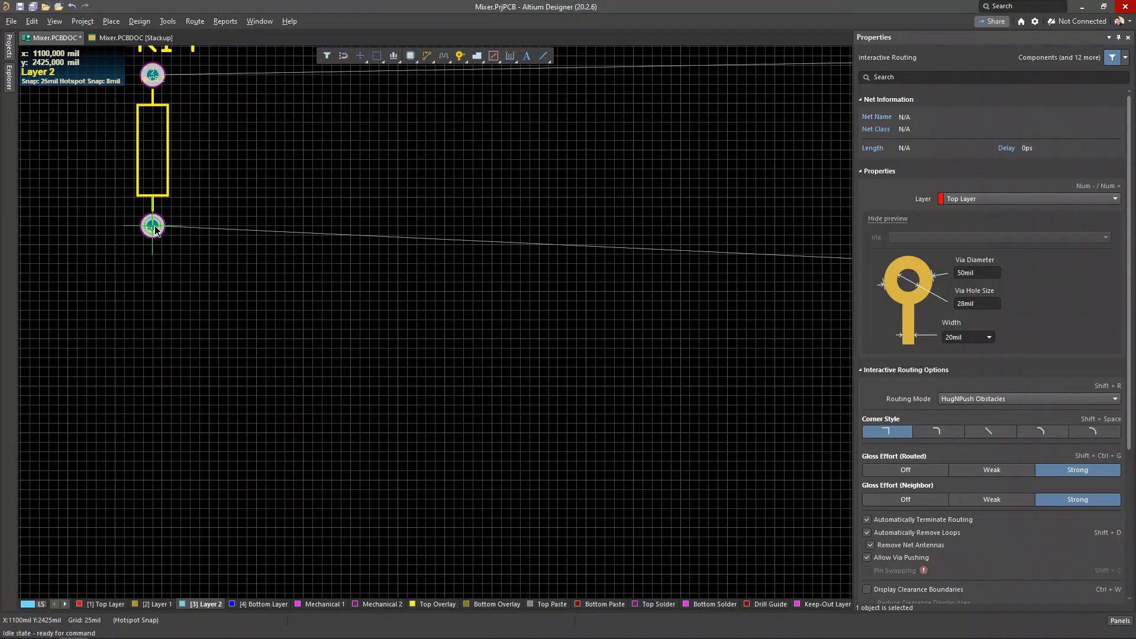
left_click(154, 227)
key("KP_Multiply")
key("KP_Multiply")
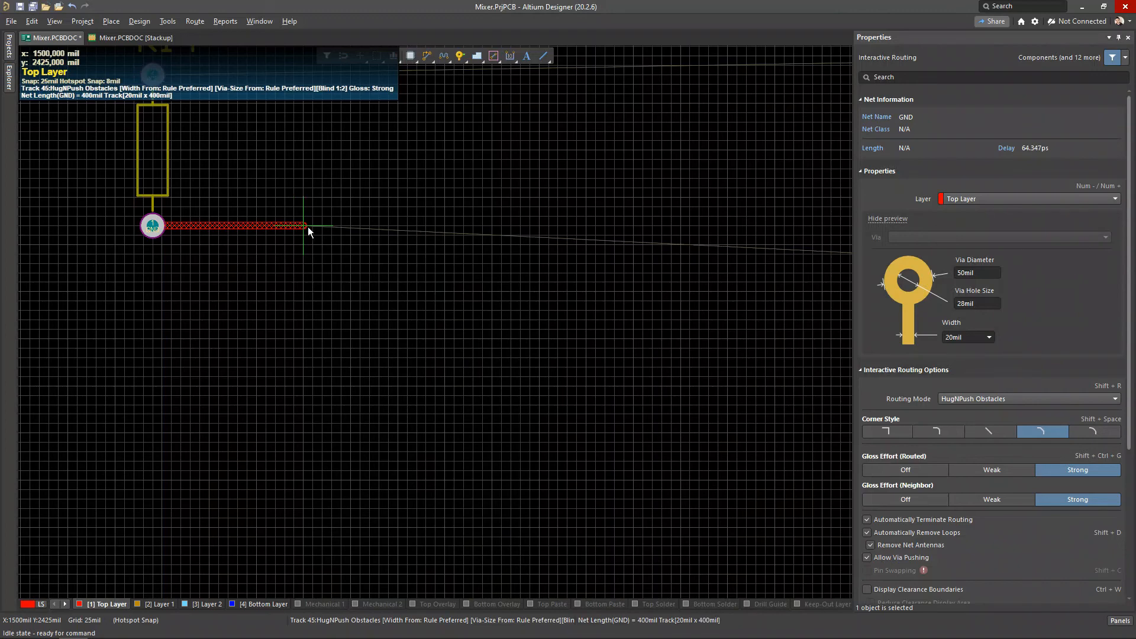
left_click(308, 227)
Extend the GND route diagonally and place a blind via to Layer 1 at X 1800, Y 2325 mil
key("l")
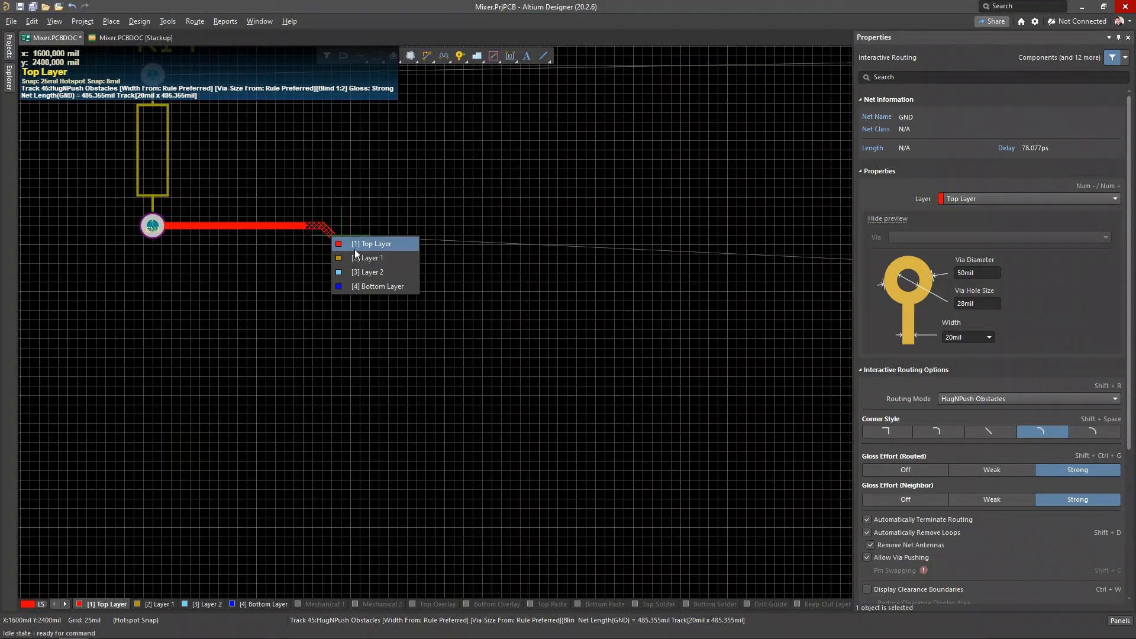
left_click(371, 259)
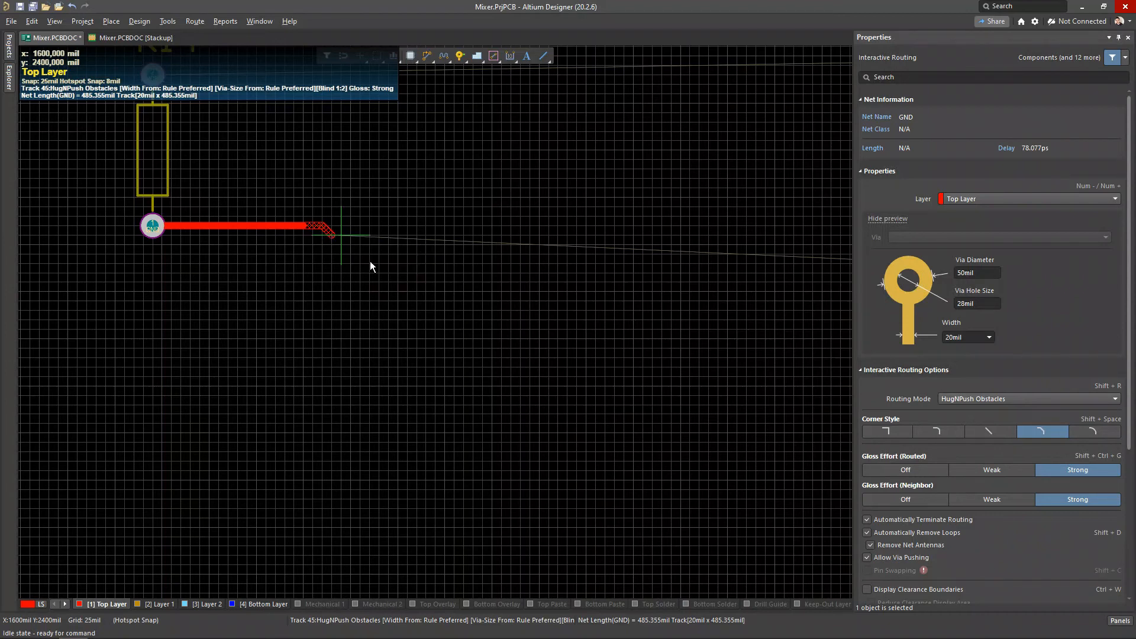
left_click(408, 263)
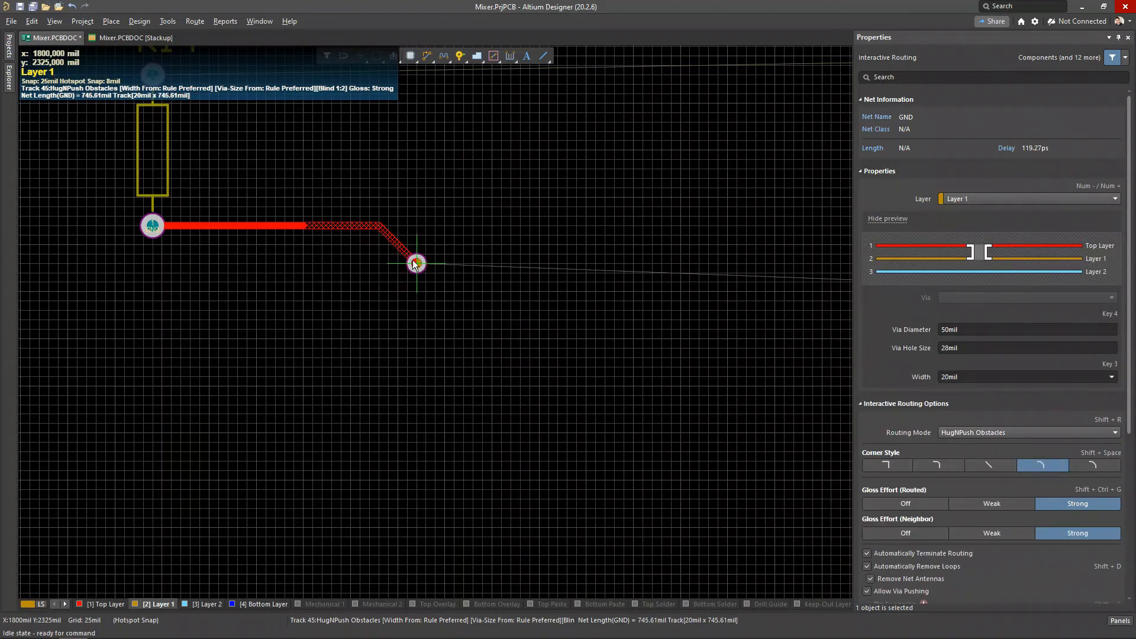
scroll(436, 255, "up", 1, "ctrl")
scroll(435, 255, "up", 3, "ctrl")
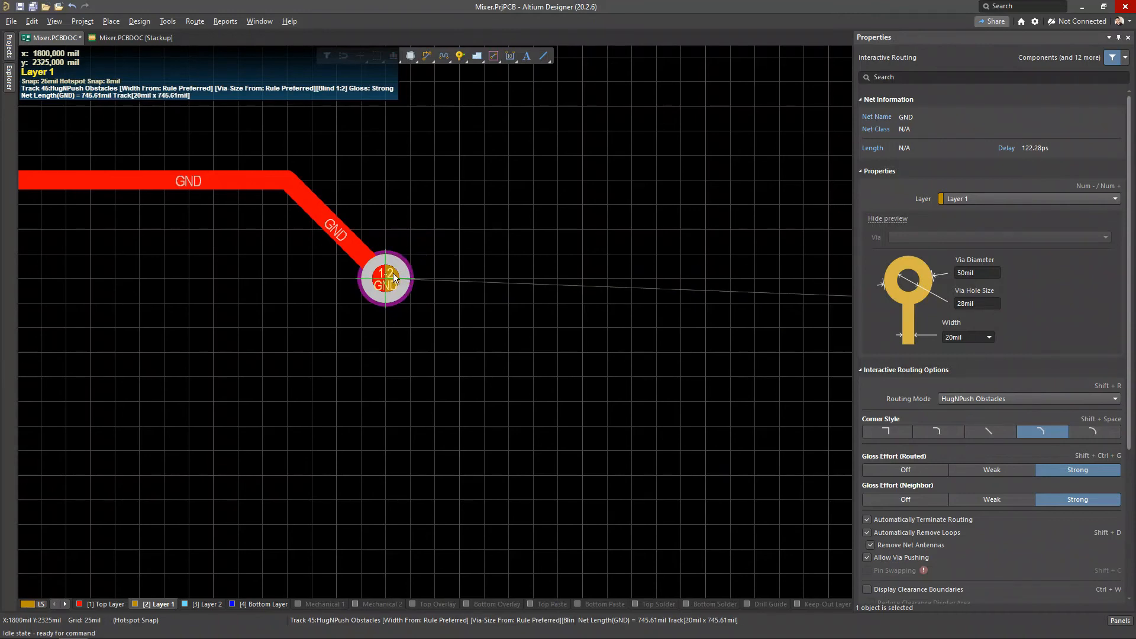
Route horizontally on Layer 1 and place a buried via to Layer 2 at X 2150, Y 2325 mil
scroll(471, 274, "down", 3, "ctrl")
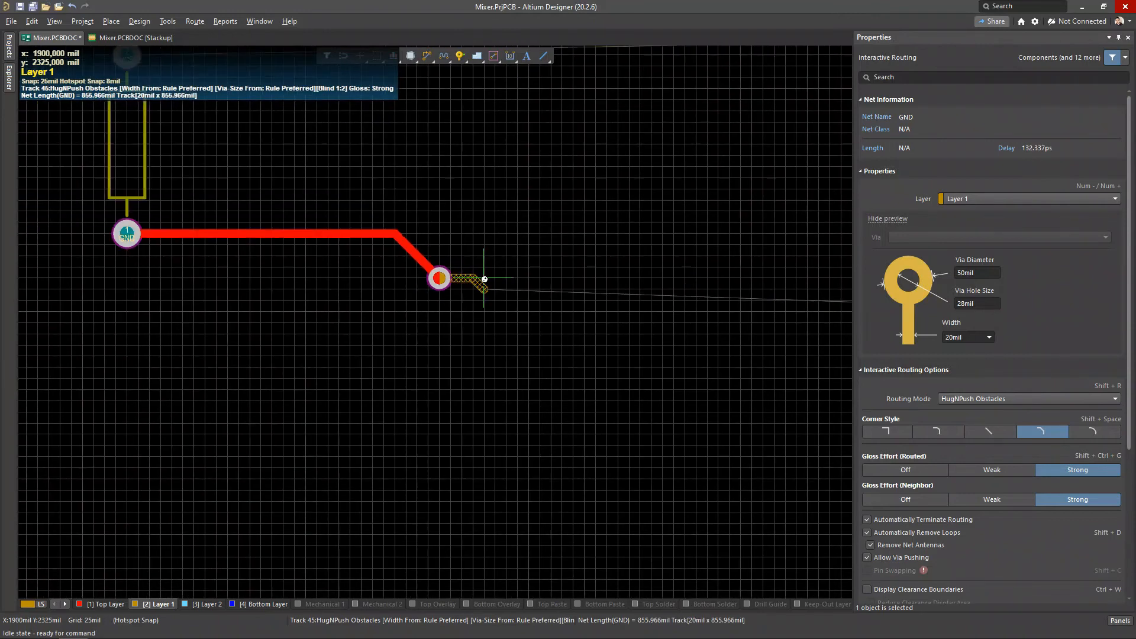
left_click(546, 282)
key("l")
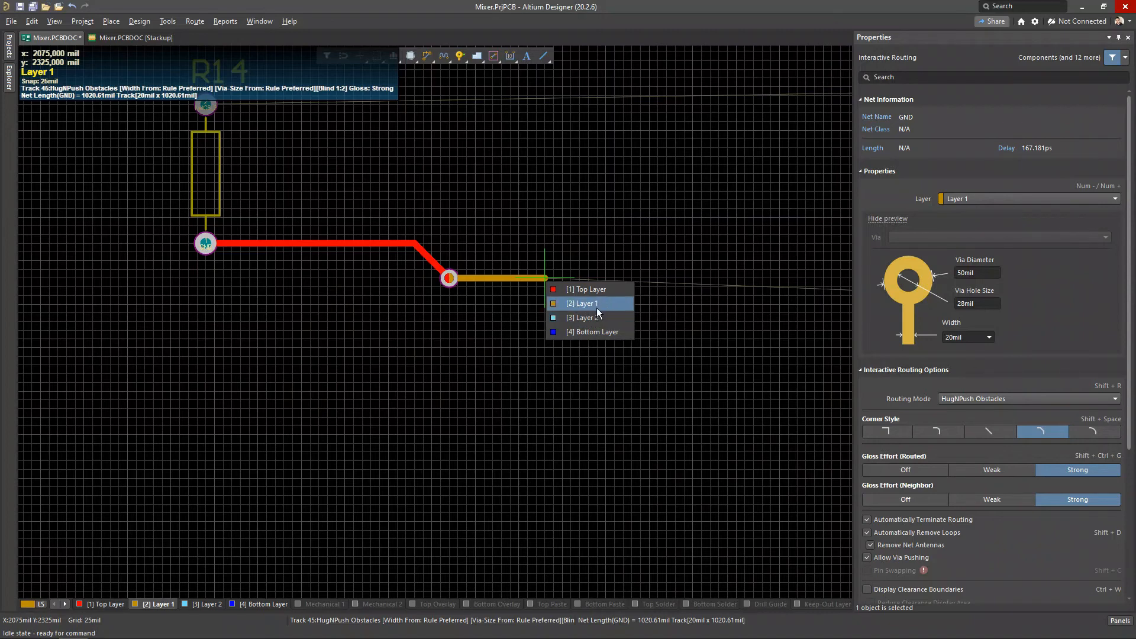
left_click(585, 319)
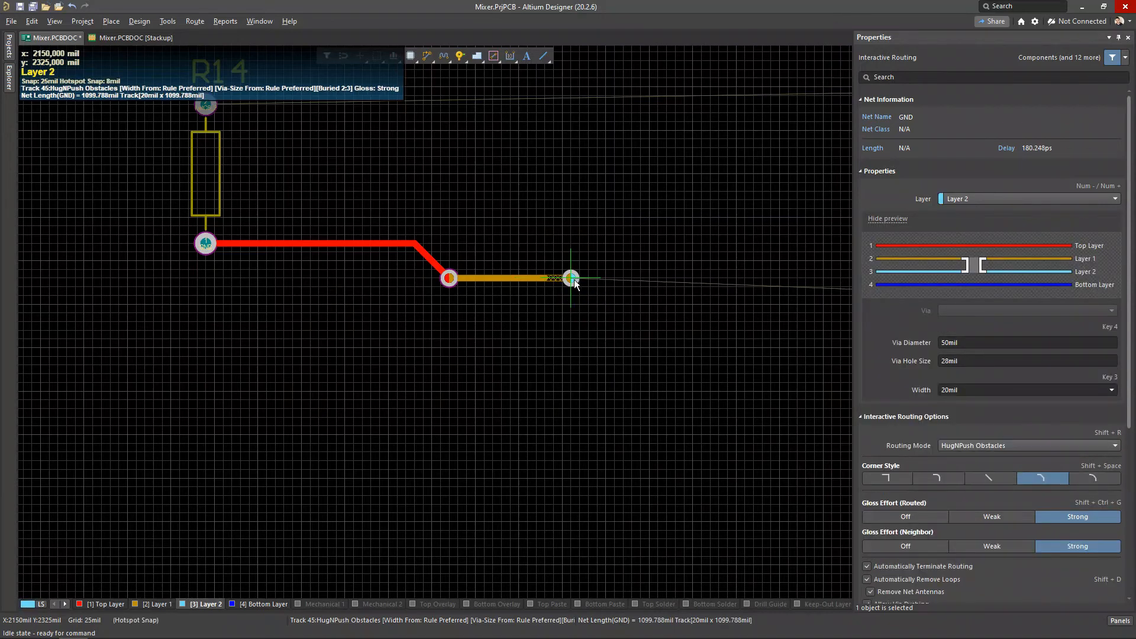
left_click(575, 284)
scroll(575, 283, "up", 3, "ctrl")
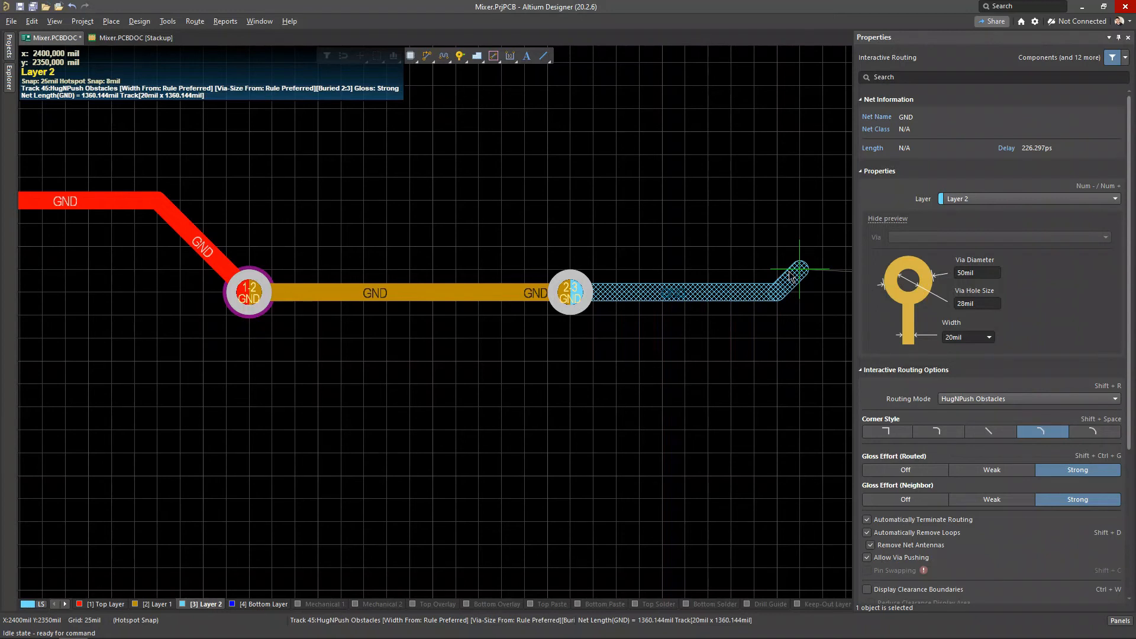
Route Layer 2 around a corner to a blind via at X 2400, Y 2500 mil, then finish the Bottom Layer track at Y 2750 mil
left_click(791, 271)
left_click(799, 177)
key("l")
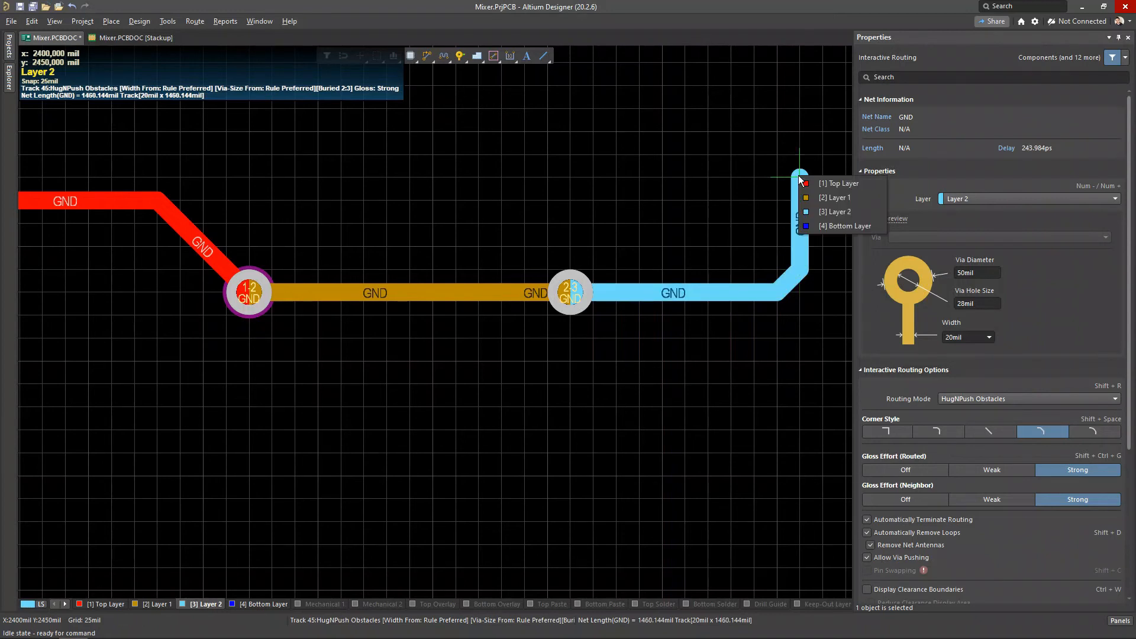
left_click(824, 225)
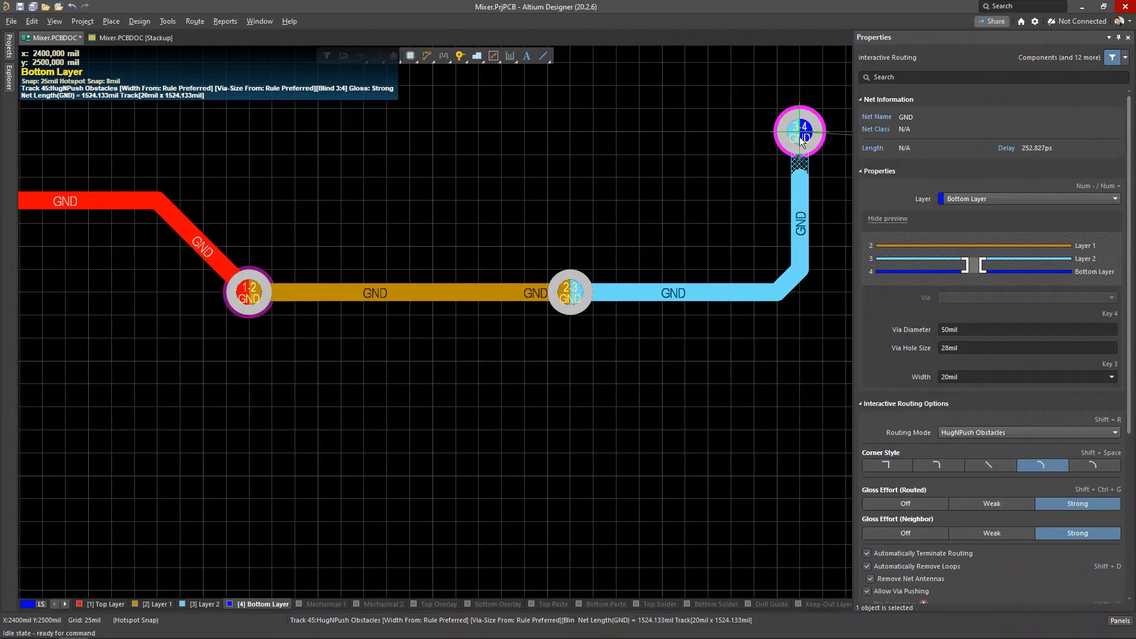
scroll(807, 93, "up", 3)
left_click(807, 117)
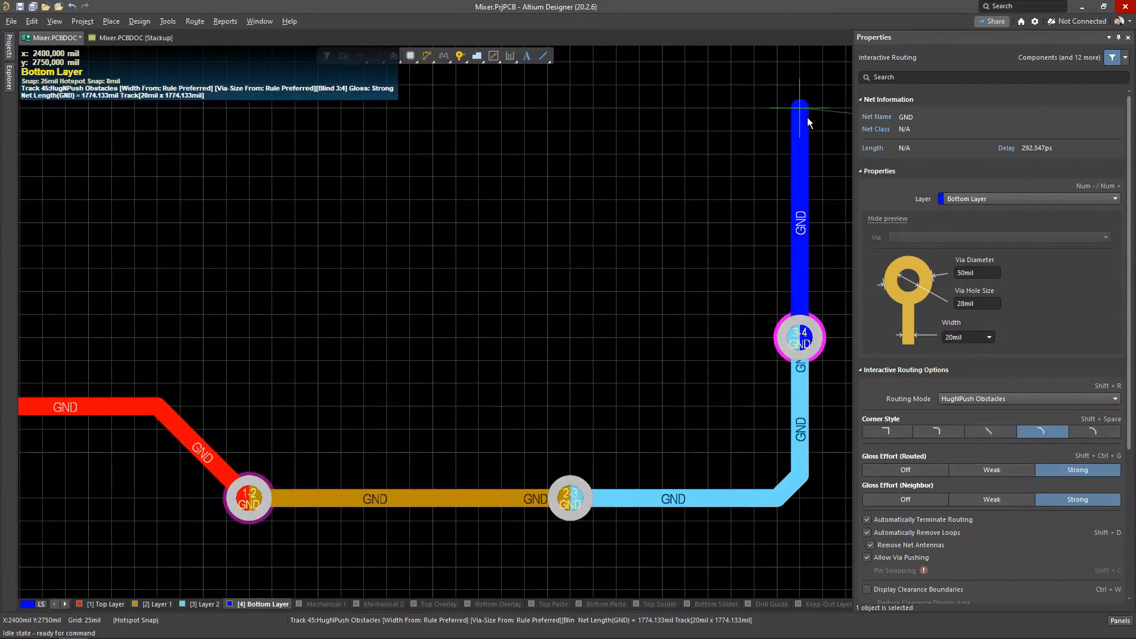
right_click(647, 244)
Show the routed board from above in 3D and set the Properties panel to auto-hide
scroll(432, 269, "down", 2, "ctrl")
right_click_drag(442, 274, 531, 300)
scroll(491, 290, "down", 1, "ctrl")
key("3")
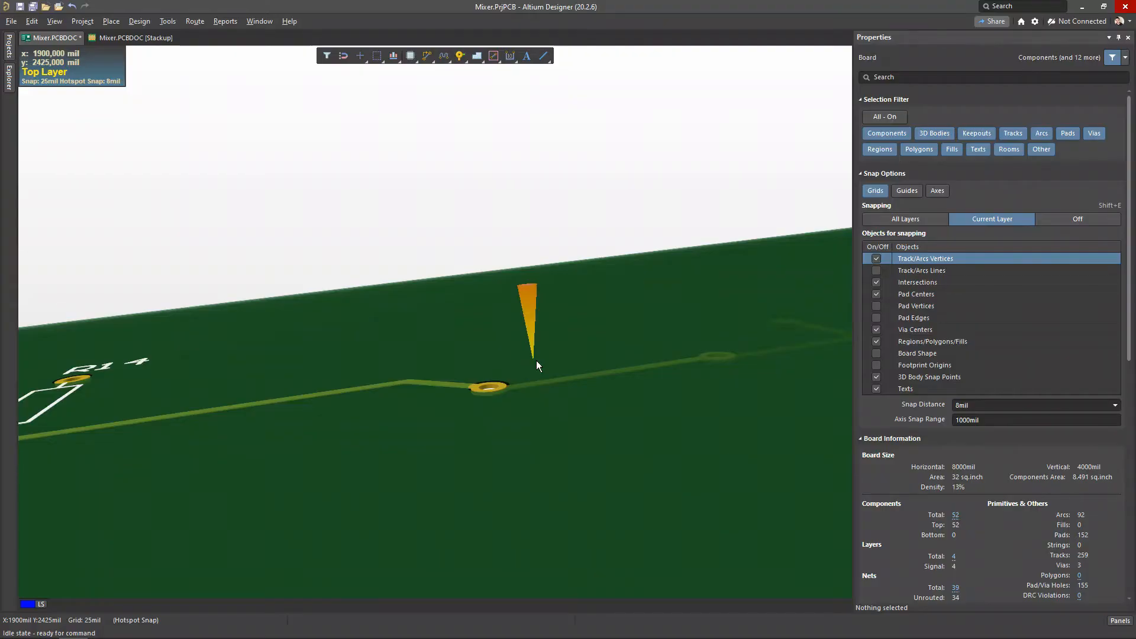
key("2")
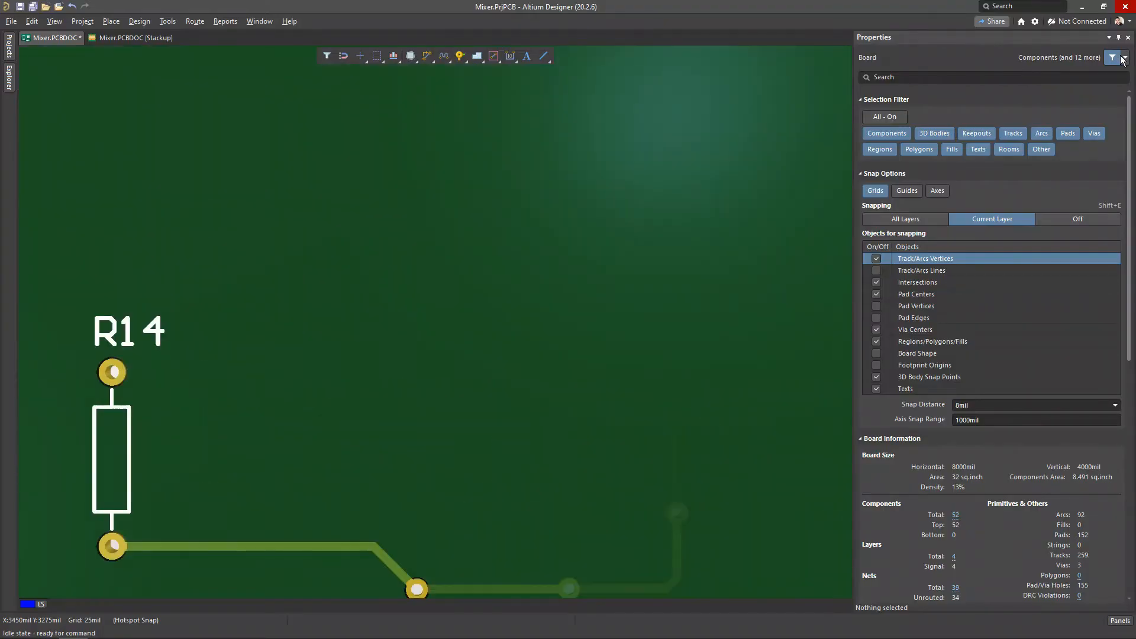
left_click(1118, 38)
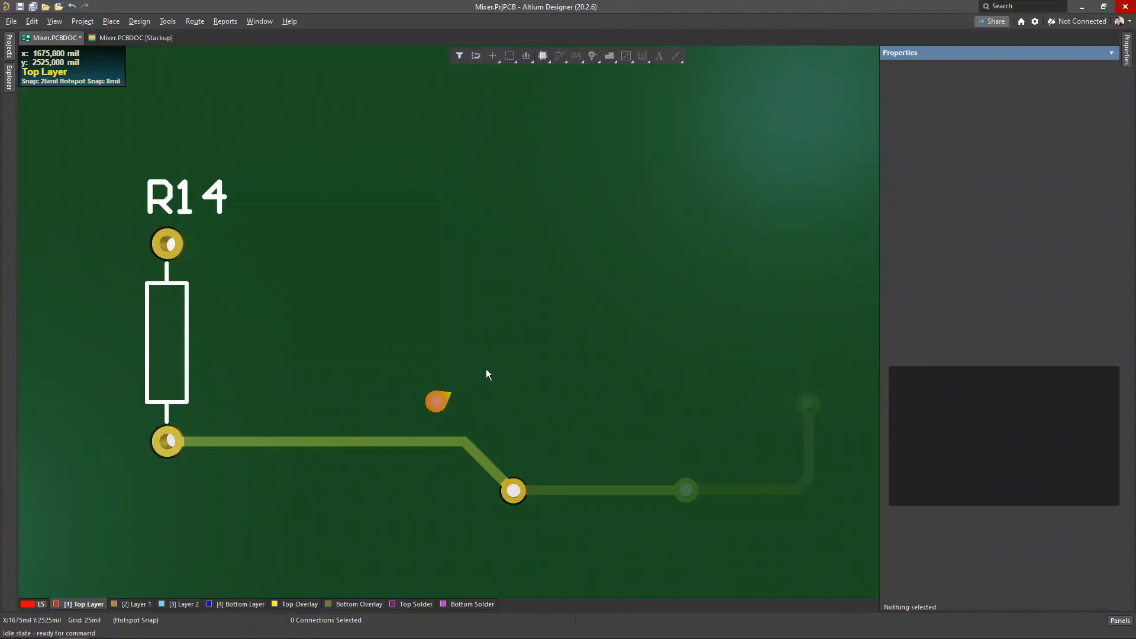
right_click_drag(487, 373, 472, 373)
scroll(474, 355, "down", 1, "ctrl")
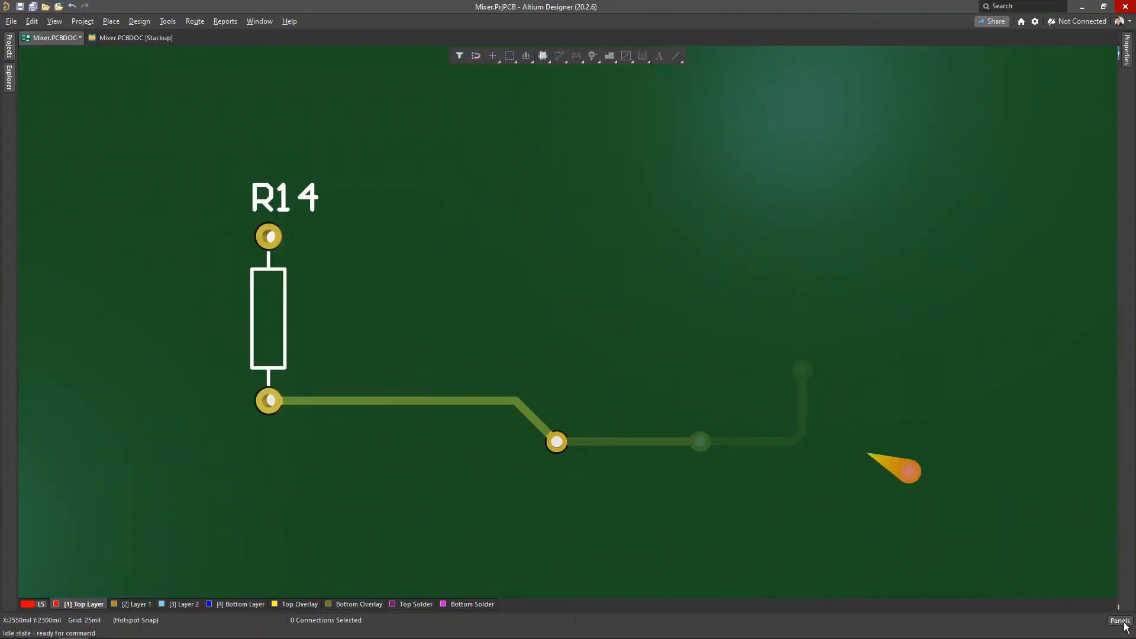
Increase the 3D board thickness scale and apply the Altium 3D Blue view configuration
left_click(1120, 621)
left_click(1030, 609)
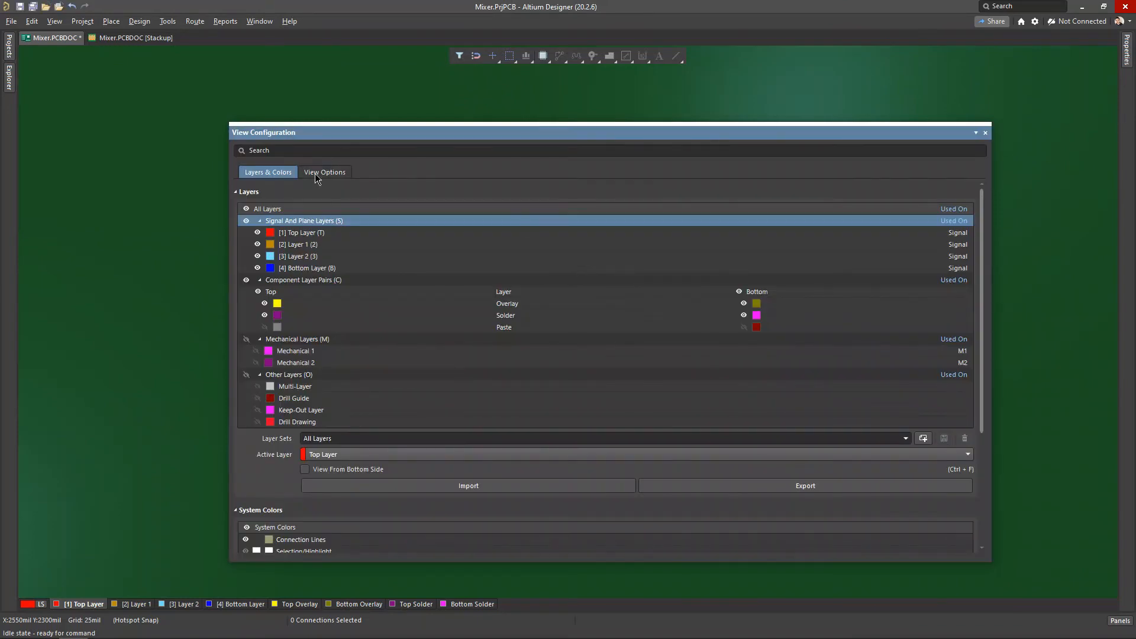
left_click(314, 173)
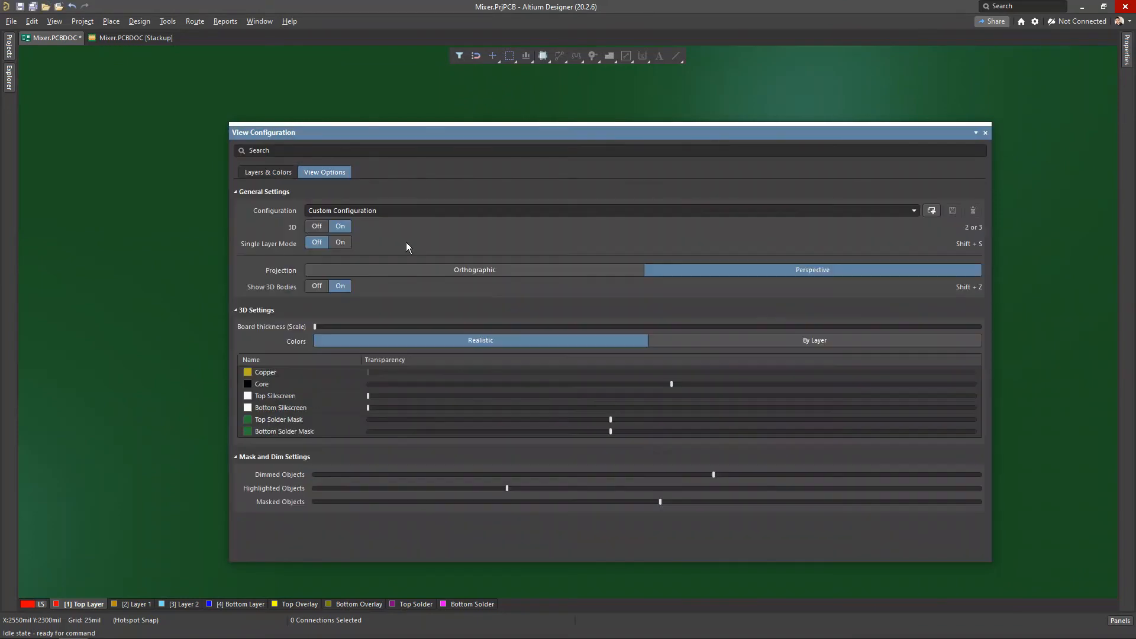
left_click_drag(353, 324, 446, 329)
left_click(862, 212)
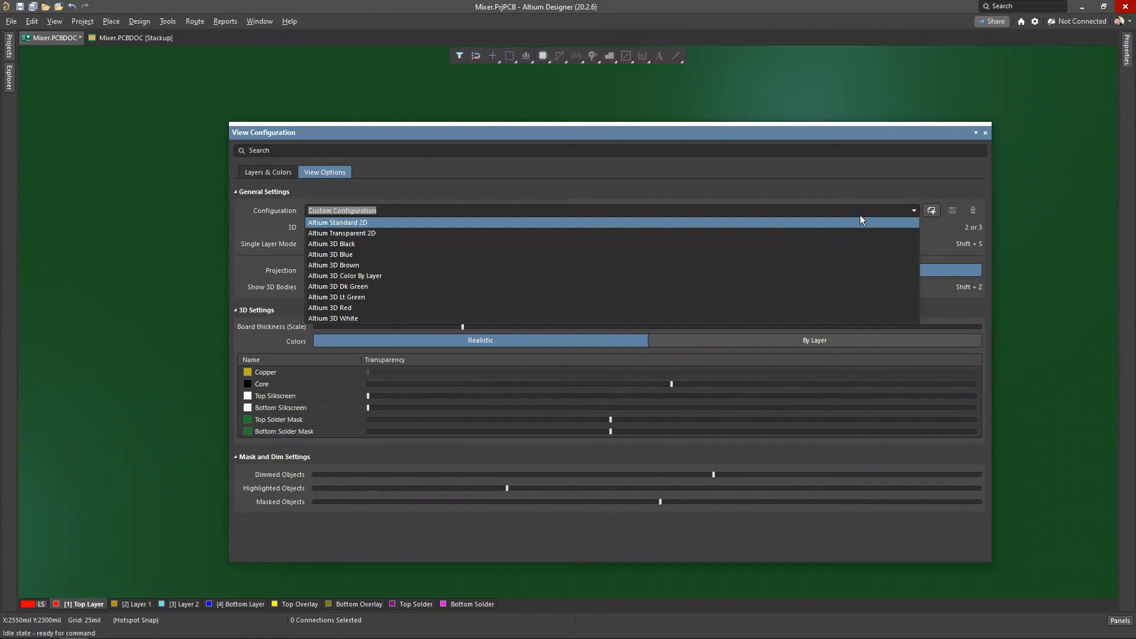
left_click(360, 253)
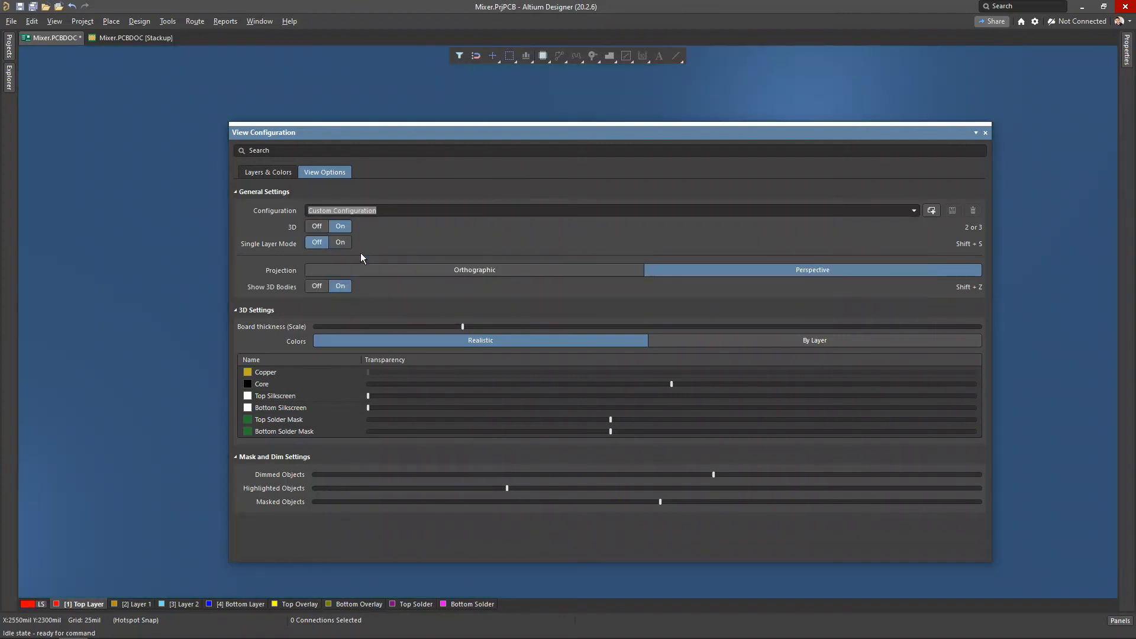
left_click(986, 133)
Examine R14's route and its vias in 3D from both sides of the board, flipping the board back to the top
scroll(532, 198, "down", 6, "ctrl")
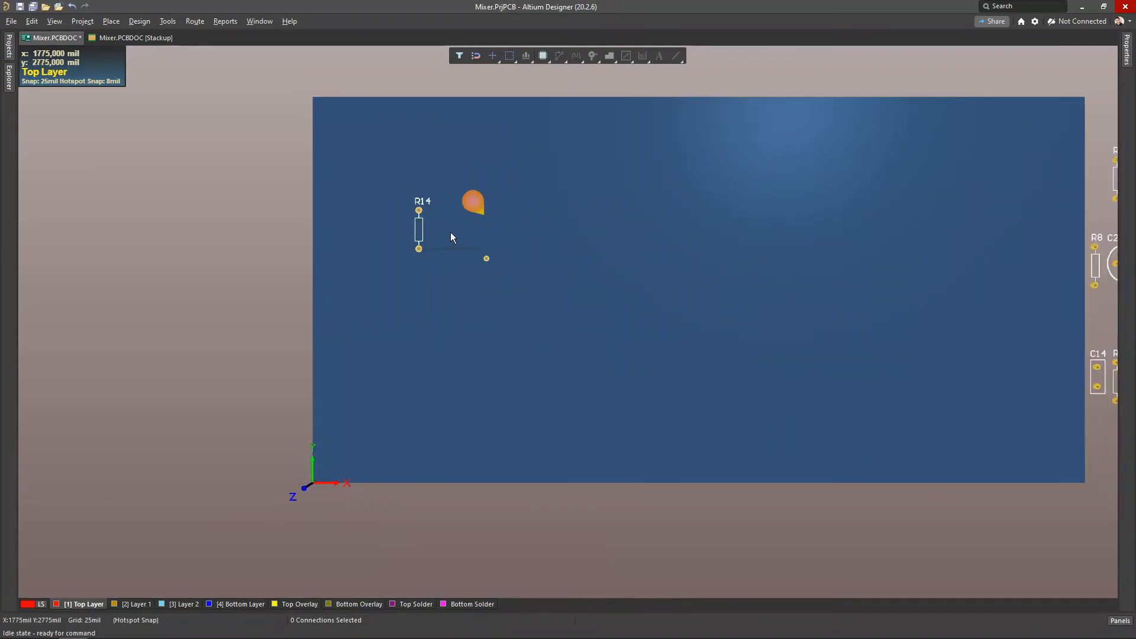
scroll(452, 237, "up", 5, "ctrl")
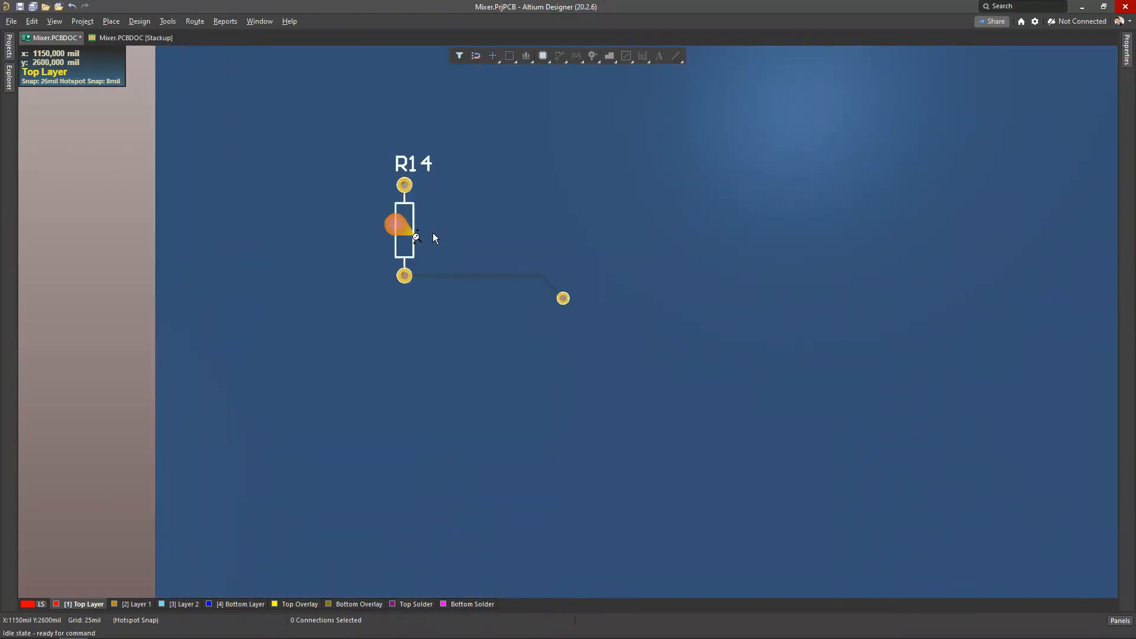
scroll(441, 248, "up", 3, "ctrl")
key("shift")
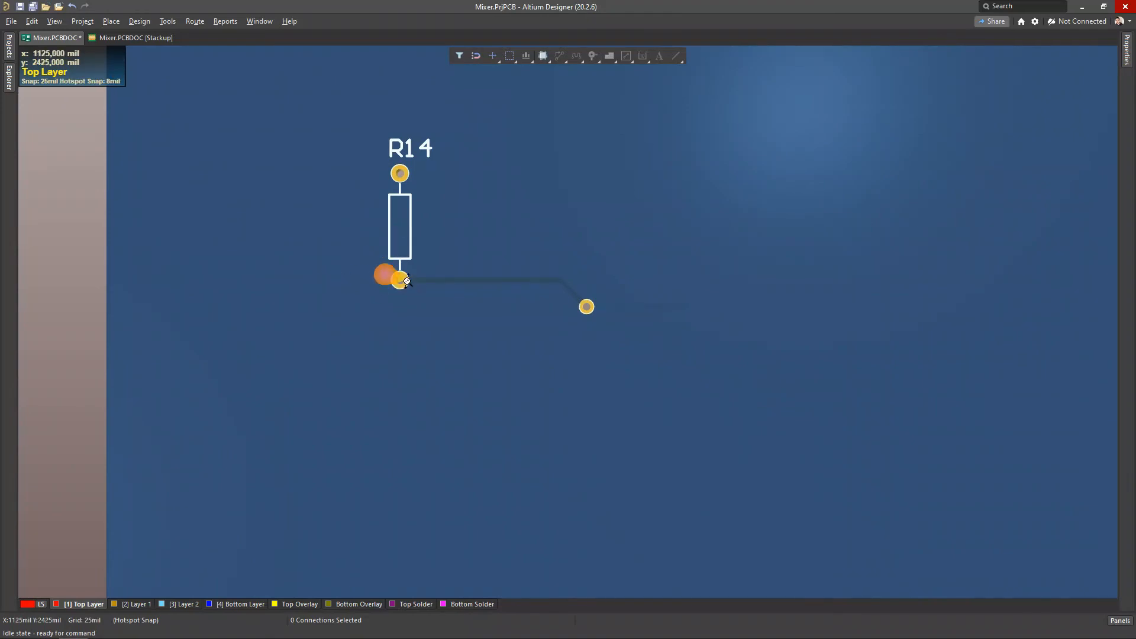
scroll(407, 281, "up", 2, "ctrl")
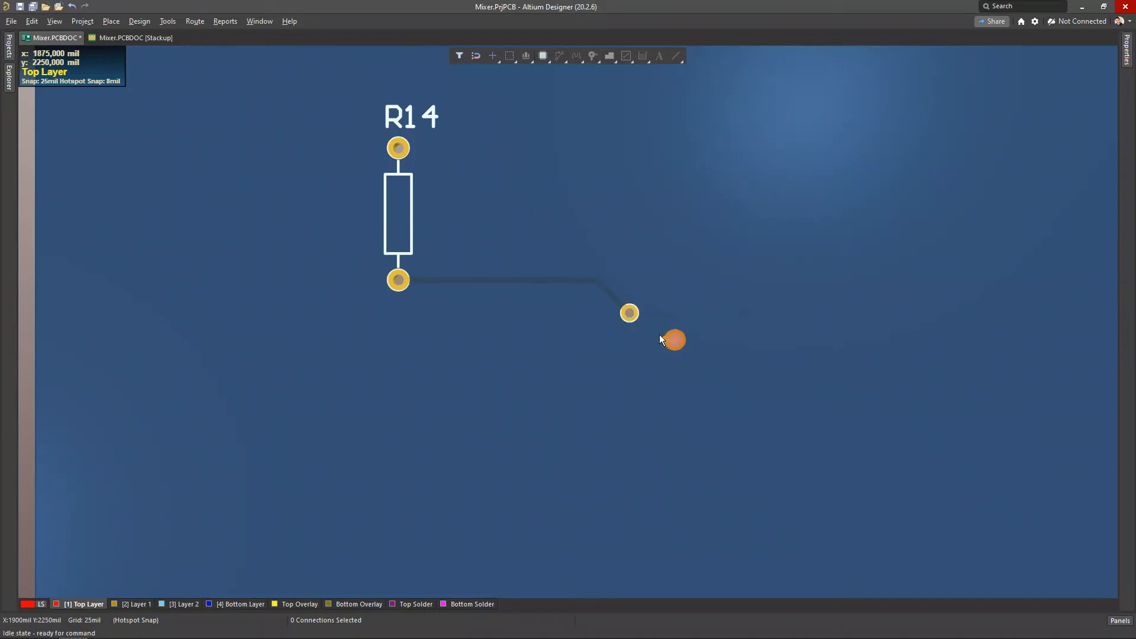
scroll(651, 325, "up", 1, "ctrl")
scroll(621, 305, "down", 2, "ctrl")
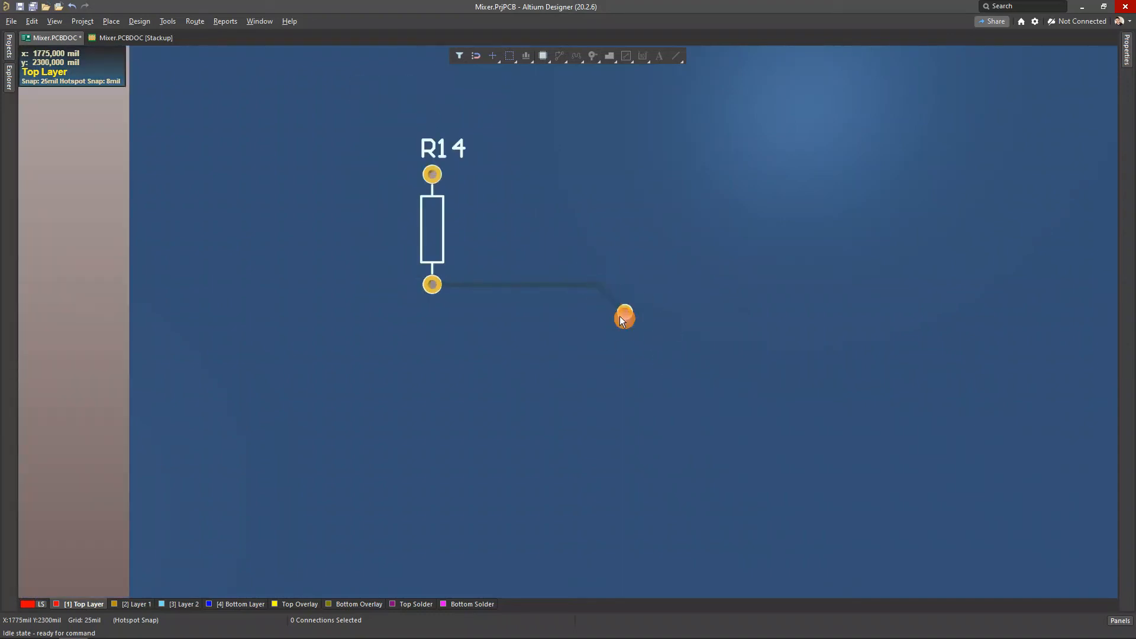
scroll(620, 316, "down", 2, "ctrl")
key("v")
key("b")
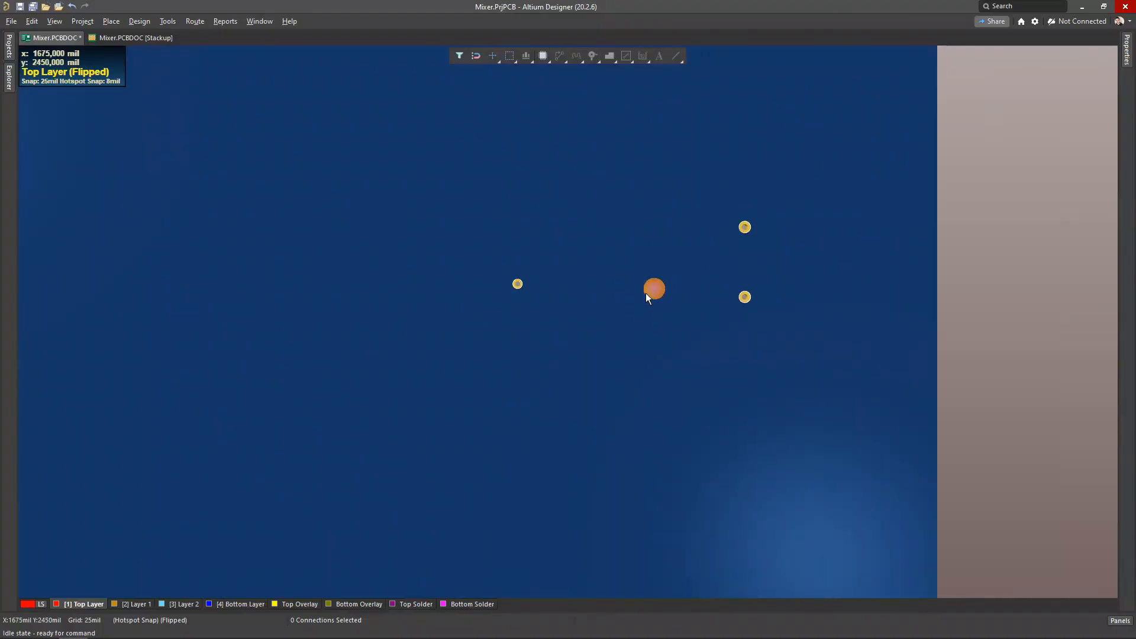
key("v")
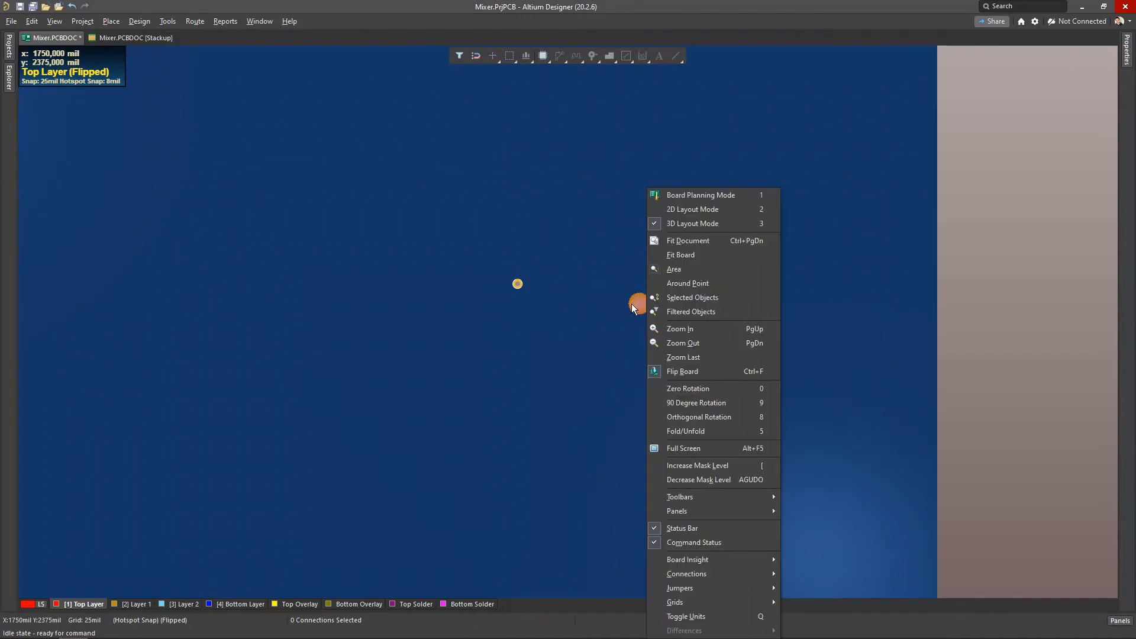
key("b")
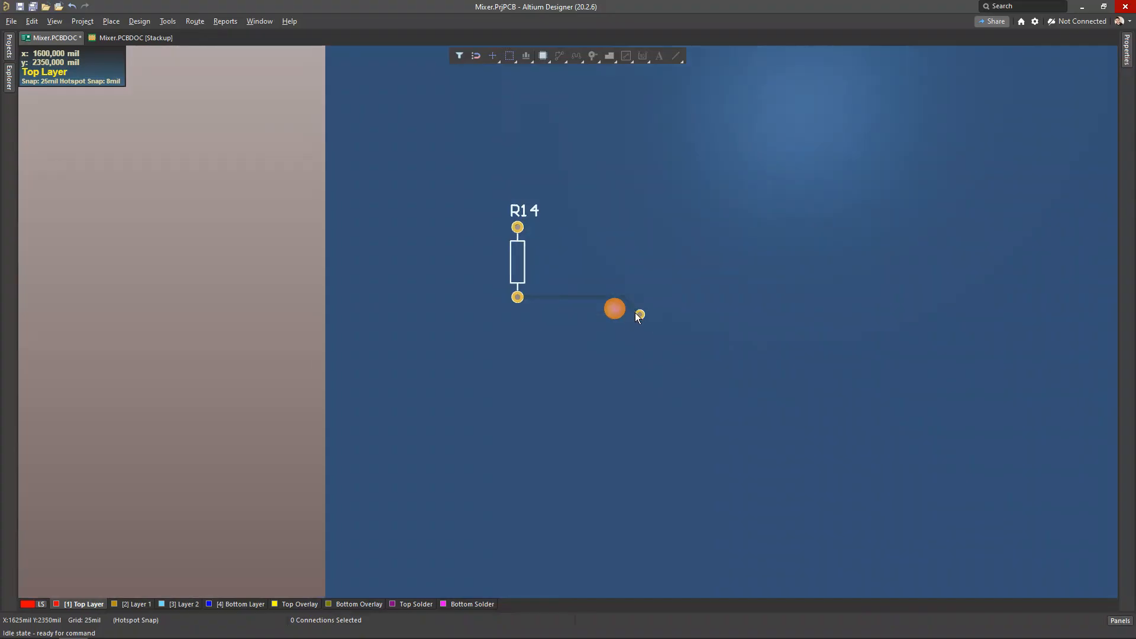
key("v")
key("b")
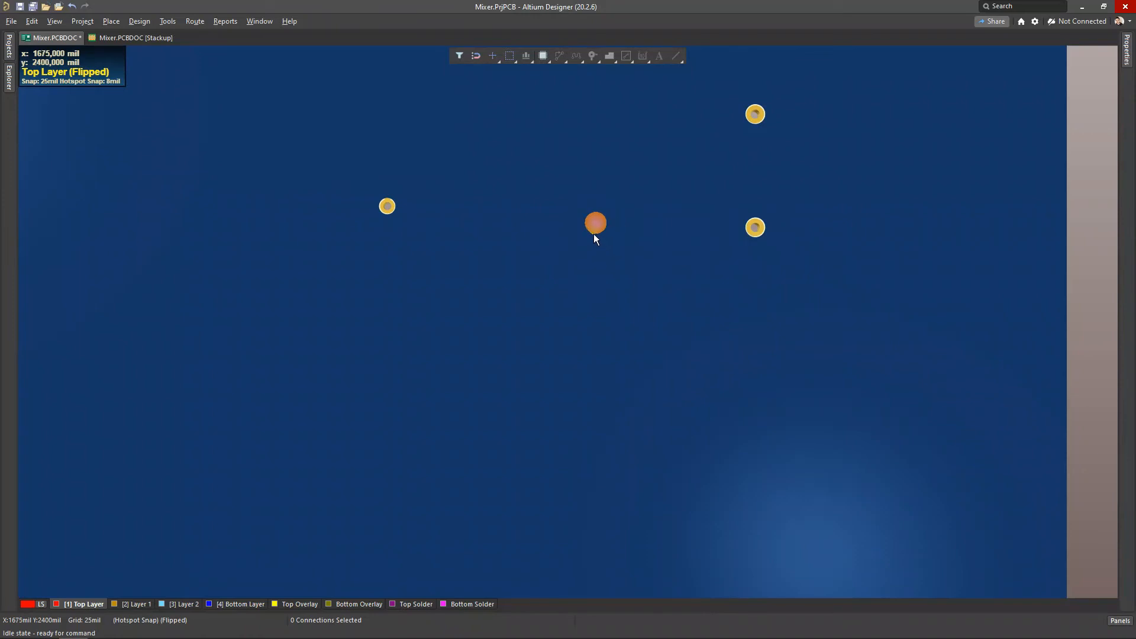
scroll(595, 237, "down", 2, "ctrl")
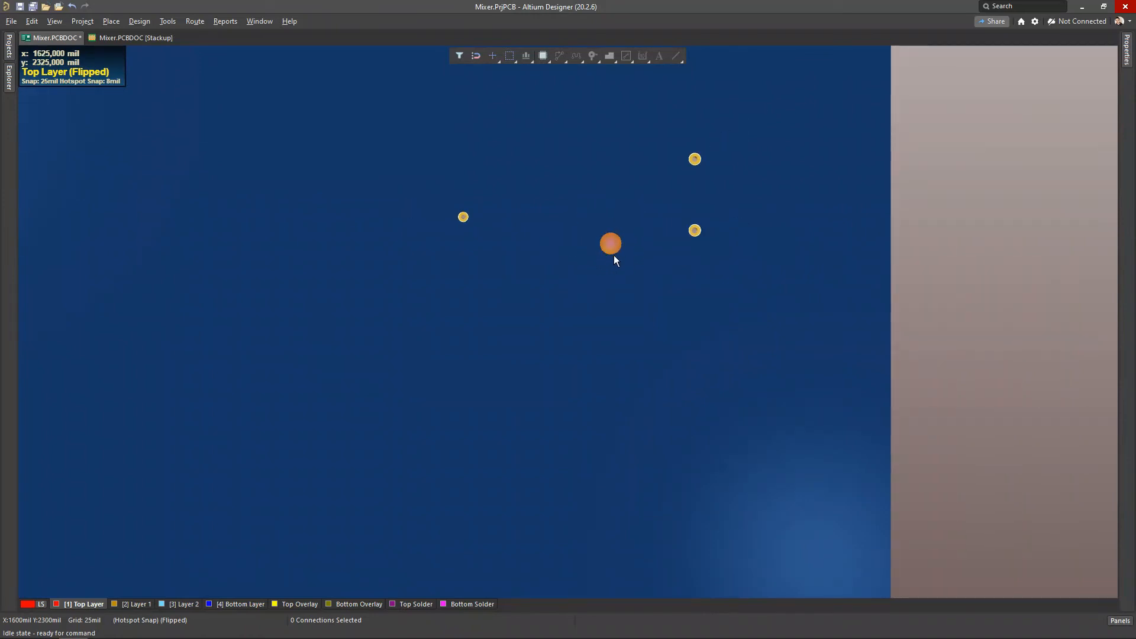
right_click(610, 236)
key("ctrl+f")
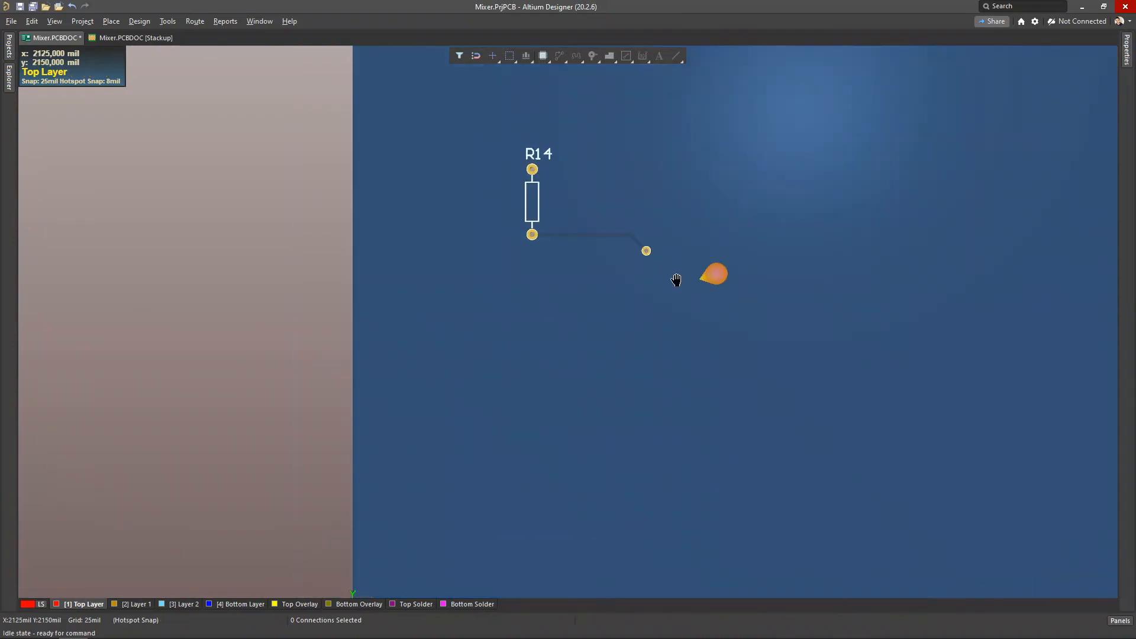
scroll(600, 235, "up", 1, "ctrl")
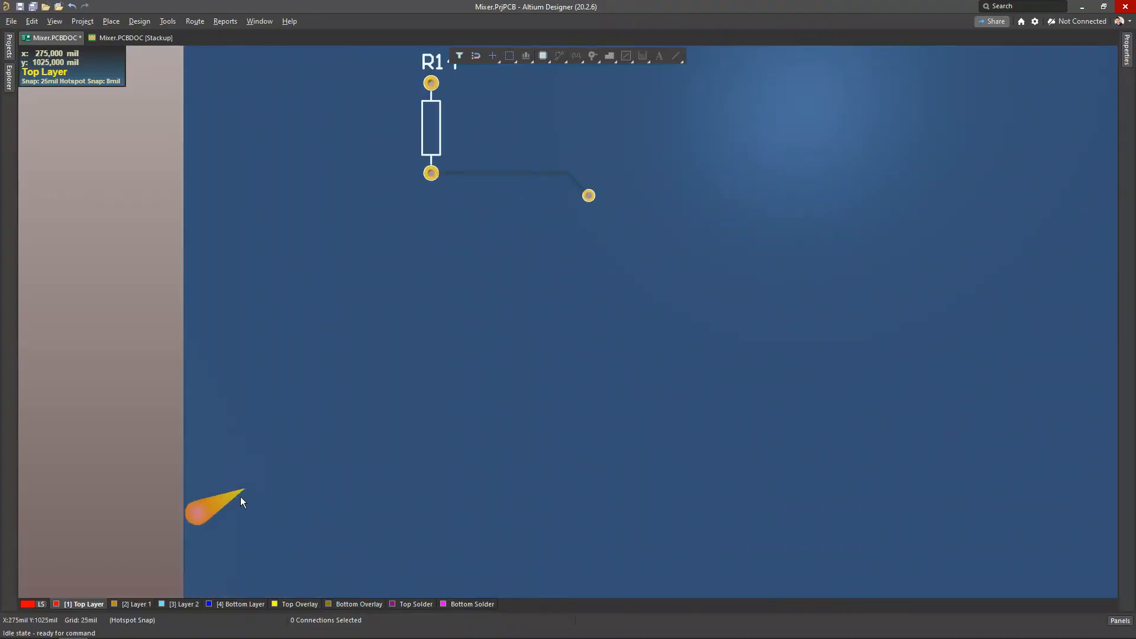
Isolate Layer 1 and the Top Layer in single-layer 3D mode and examine their tracks and vias
left_click(142, 604)
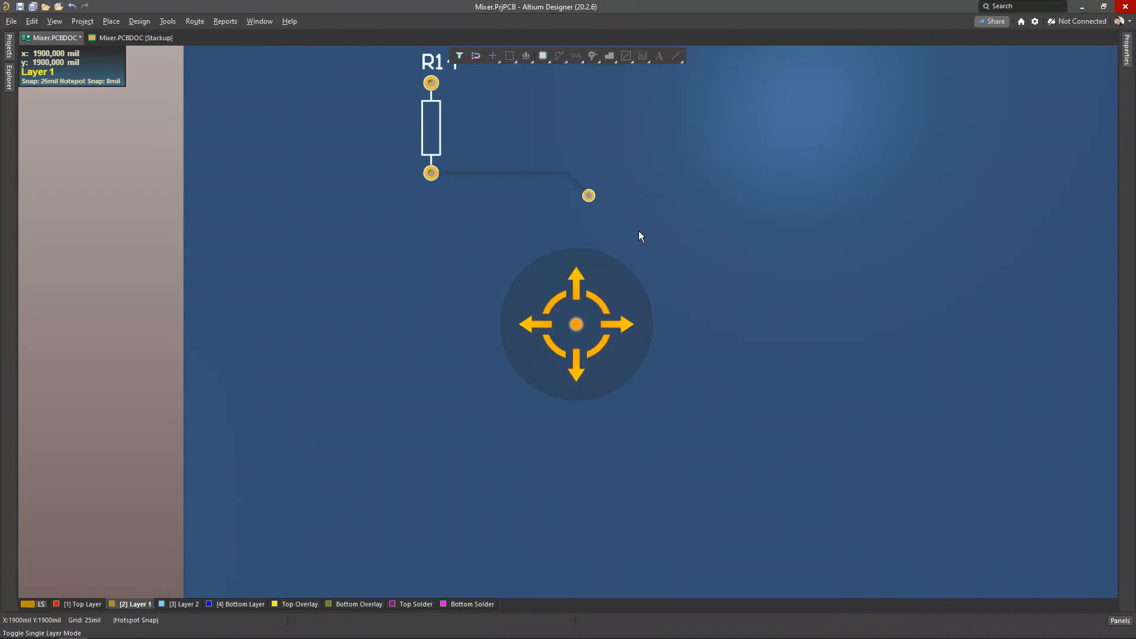
key("shift+s")
scroll(638, 195, "up", 3, "ctrl")
mouse_move(610, 171)
right_mouse_down("shift")
mouse_move(669, 169)
mouse_move(655, 167)
mouse_move(602, 89)
mouse_move(633, 210)
right_mouse_up("shift")
scroll(552, 226, "up", 4, "ctrl")
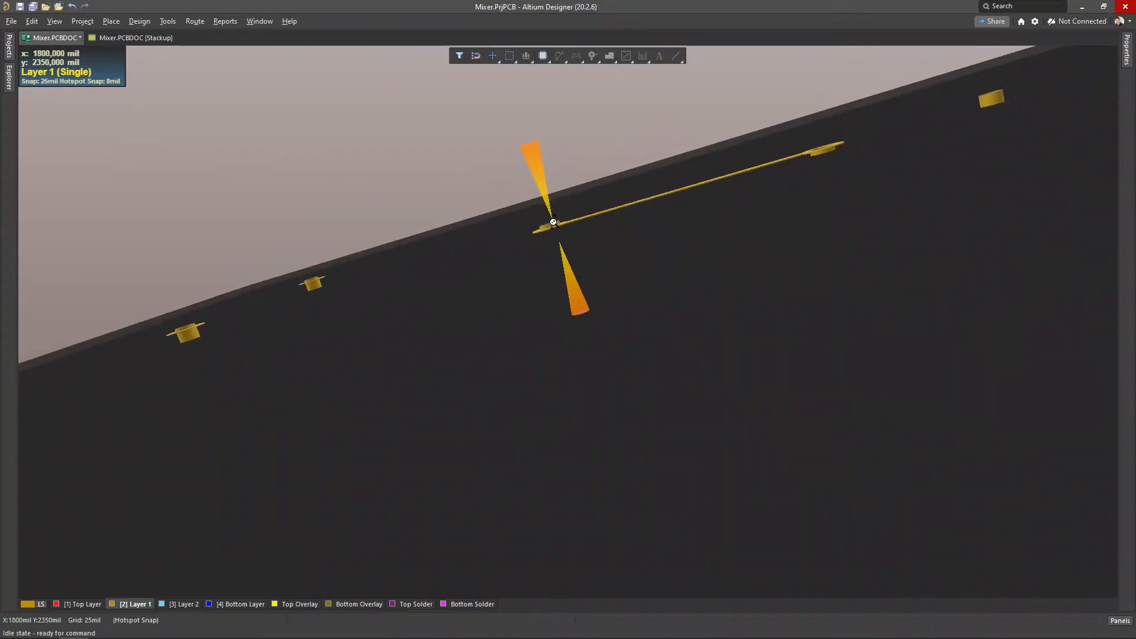
mouse_move(562, 240)
right_mouse_down("shift")
mouse_move(626, 261)
mouse_move(562, 218)
right_mouse_up("shift")
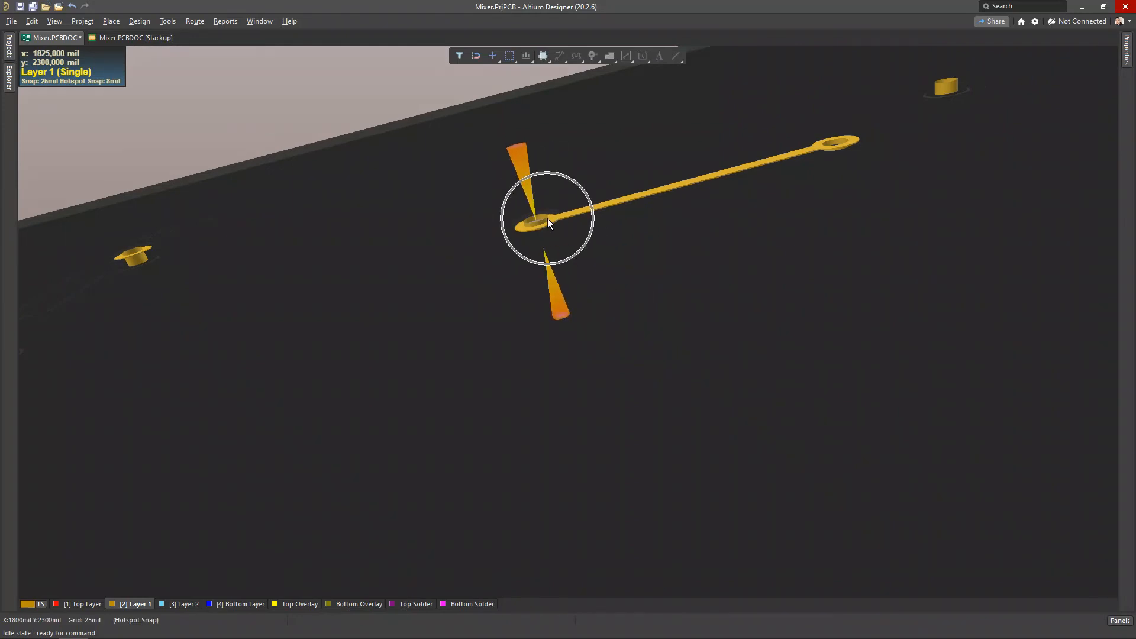
left_click(83, 605)
right_click_drag(537, 363, 504, 337, "shift")
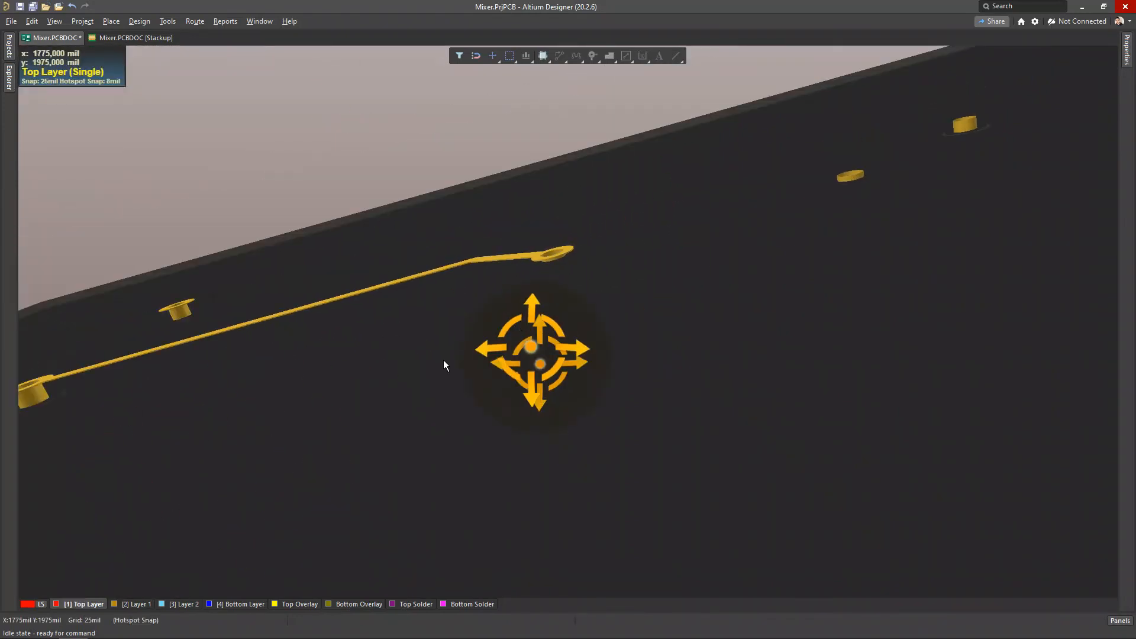
left_click(127, 605)
right_click_drag(986, 264, 691, 358)
scroll(732, 254, "down", 4, "ctrl")
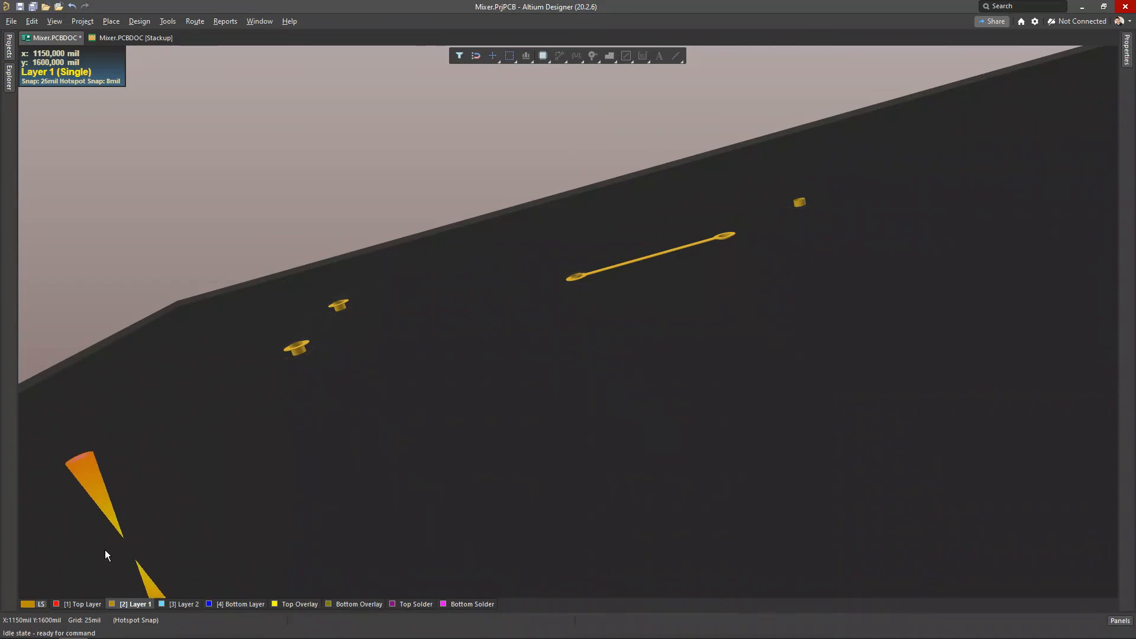
Restore the full-board 3D display with the Top Layer active and inspect R14's route from an angle
left_click(83, 604)
key("shift+s")
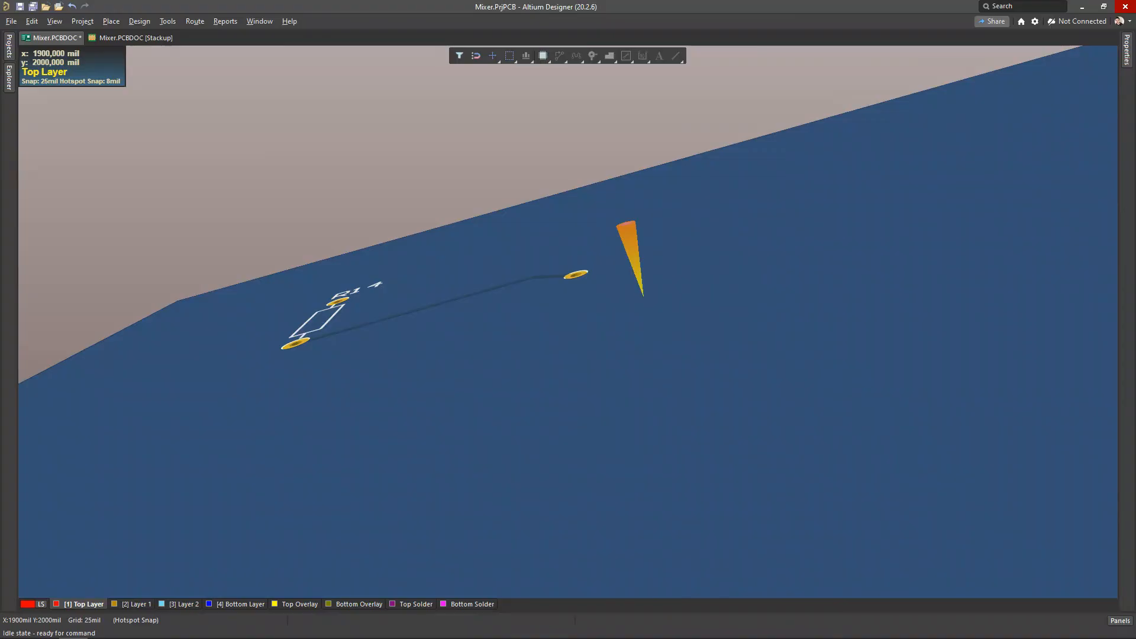
scroll(644, 296, "down", 3, "ctrl")
right_click_drag(646, 302, 705, 312, "shift")
right_click_drag(578, 356, 699, 331, "shift")
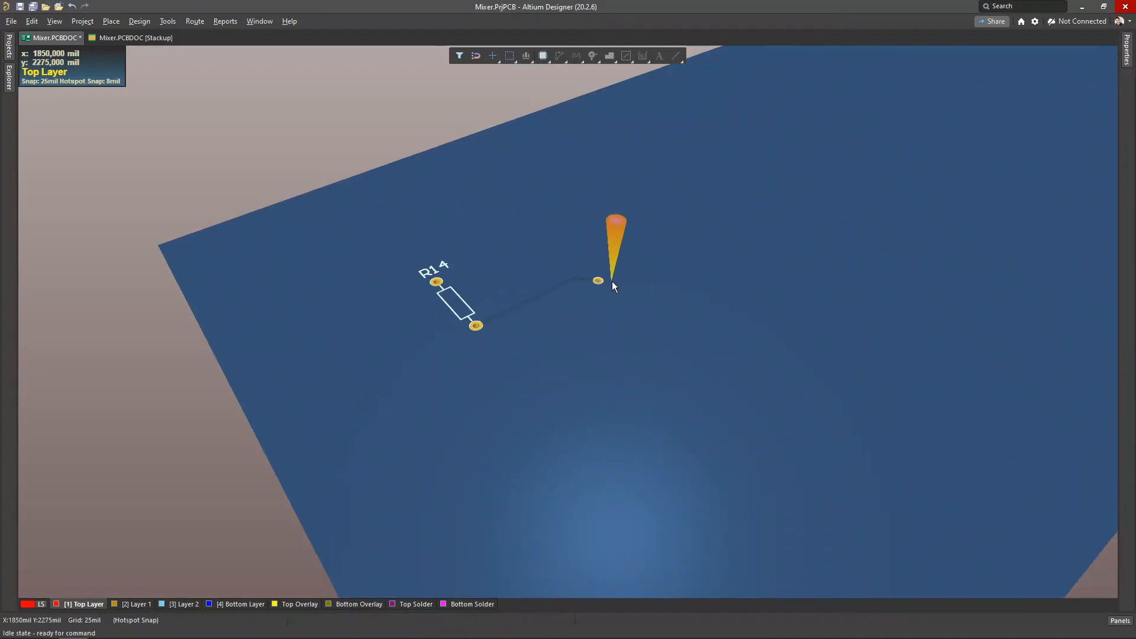
Flip the board to inspect the route's vias from underneath in 3D, returning to a straight top view
key("v")
key("b")
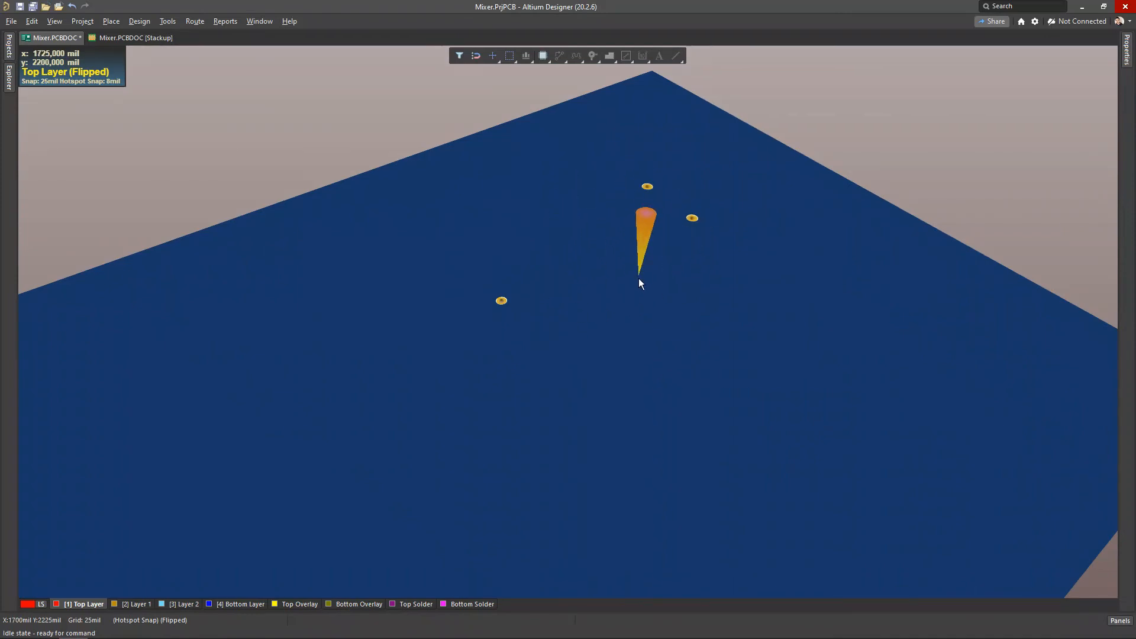
right_click_drag(638, 278, 655, 311)
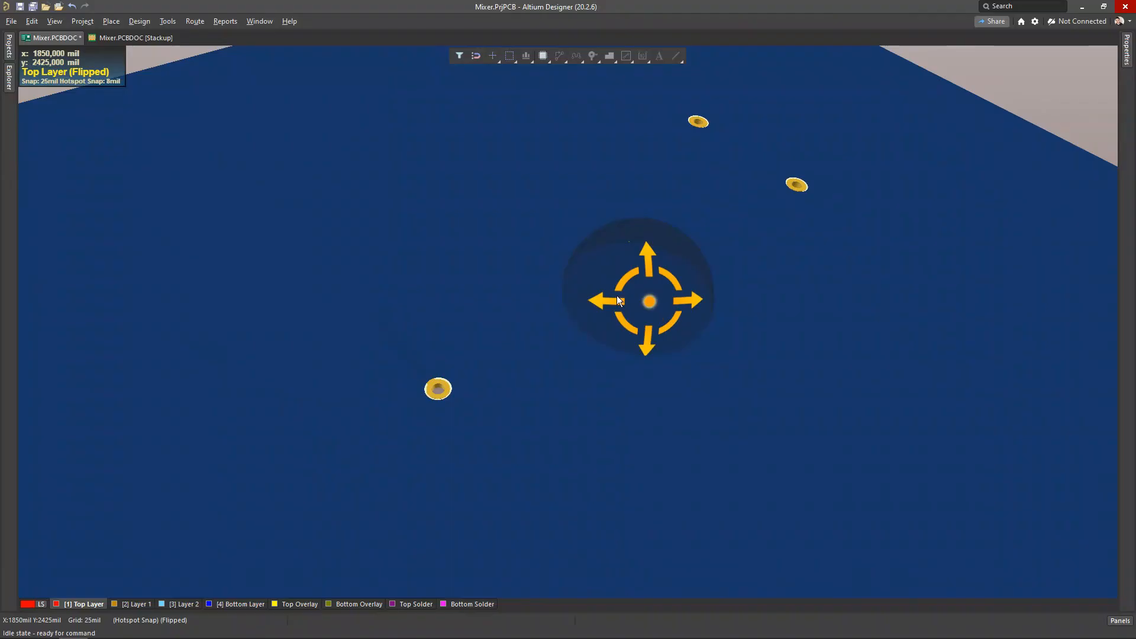
right_click_drag(617, 296, 637, 278, "shift")
key("0")
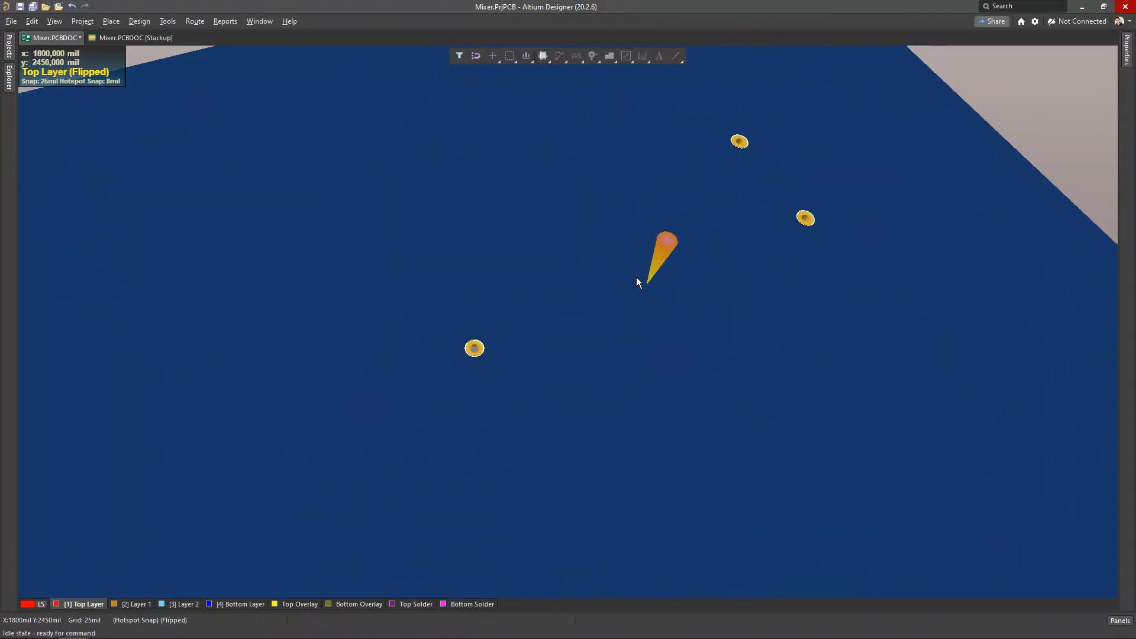
key("v")
key("b")
key("v")
key("b")
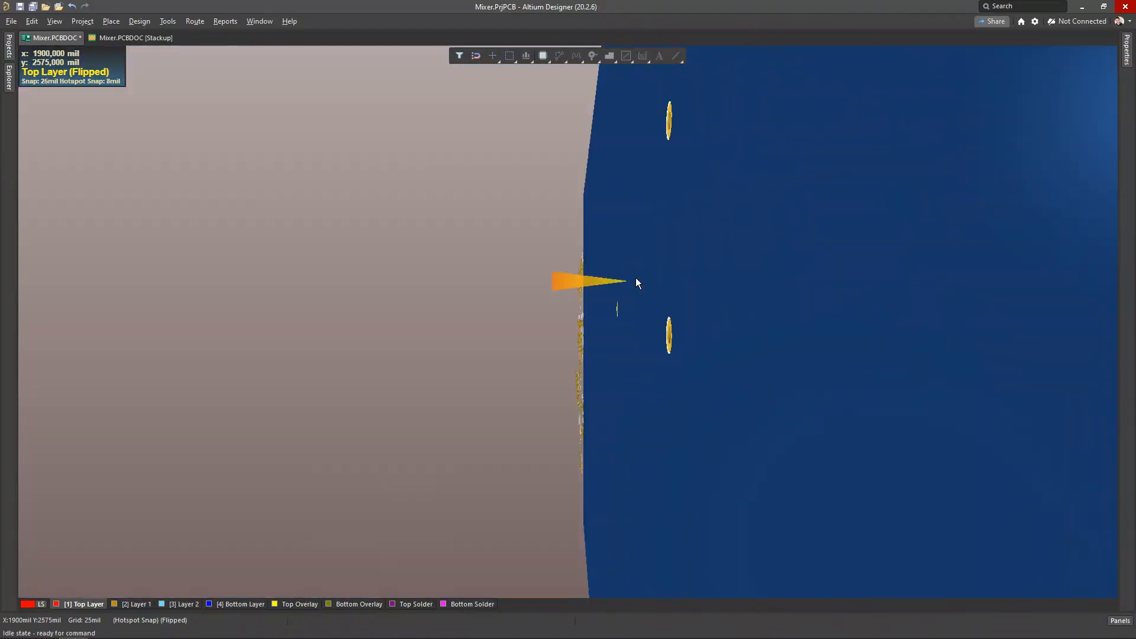
scroll(632, 322, "down", 3, "ctrl")
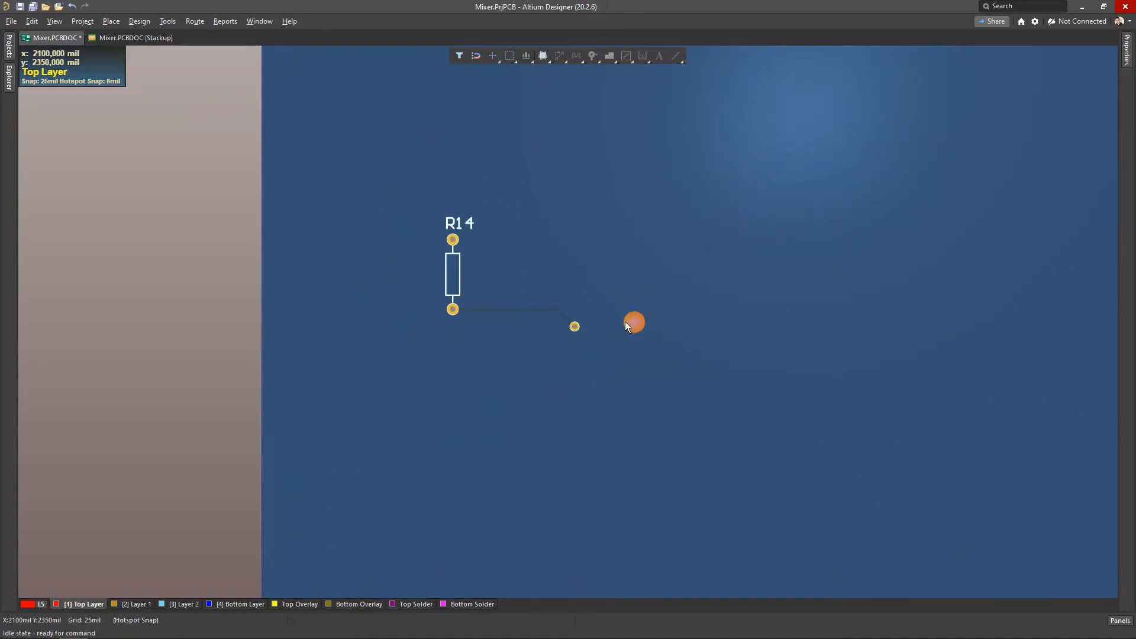
Return to the 2D layout and review the properties of the blind via ending R14's Top Layer track
key("2")
right_click_drag(409, 422, 442, 412)
double_click(591, 410)
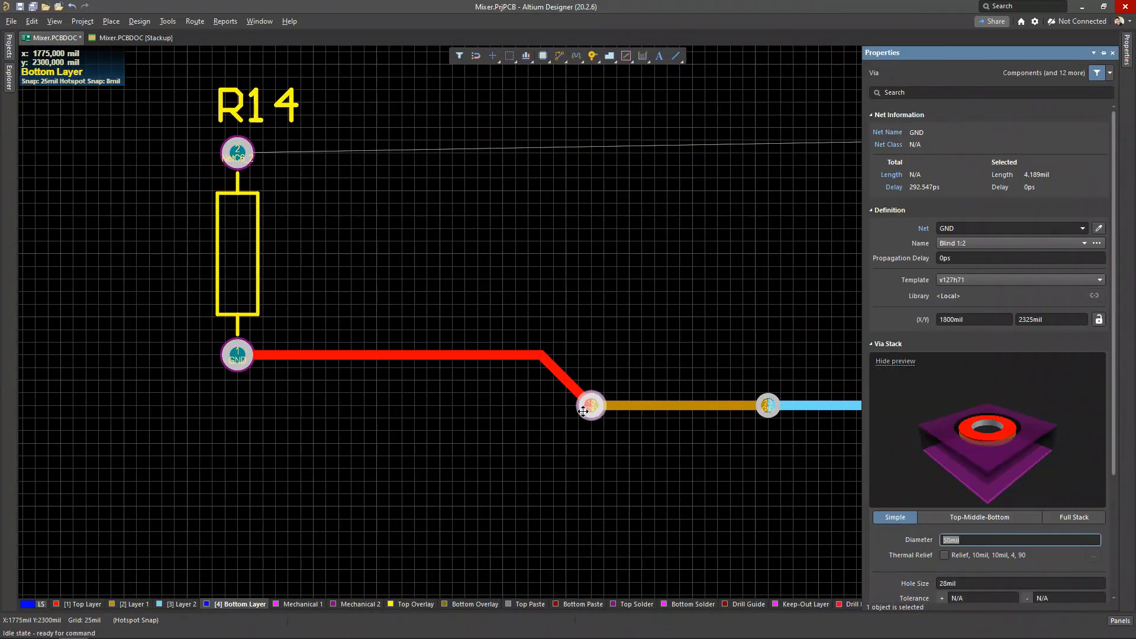
right_click_drag(716, 450, 665, 444)
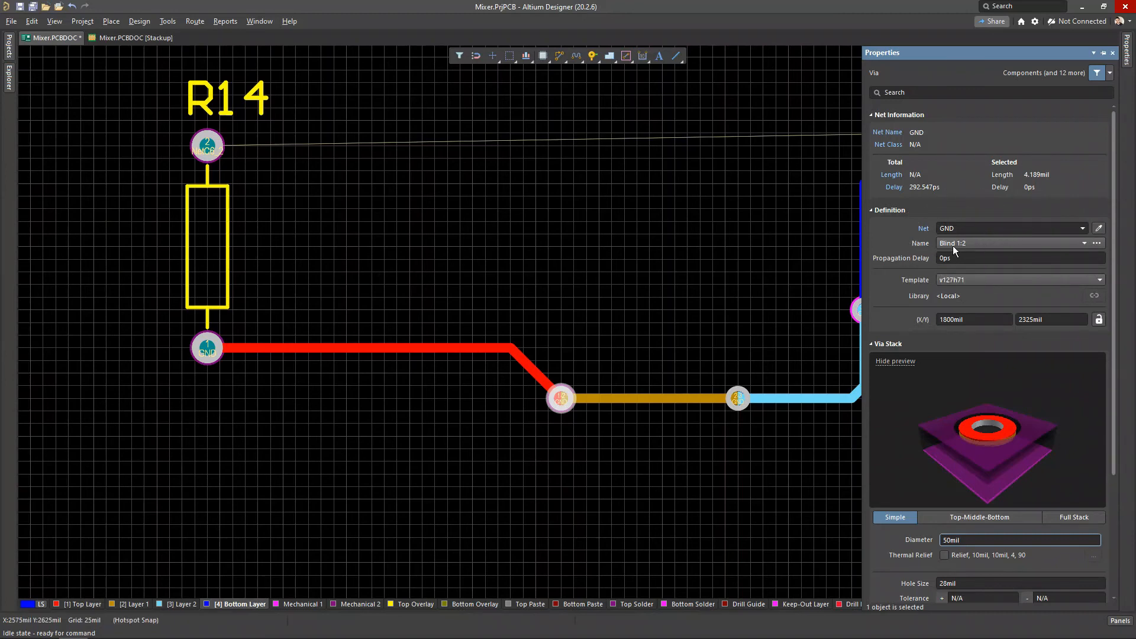
right_click_drag(660, 293, 619, 271)
left_click(648, 254)
middle_click_drag(619, 272, 606, 285)
right_click_drag(639, 301, 664, 283)
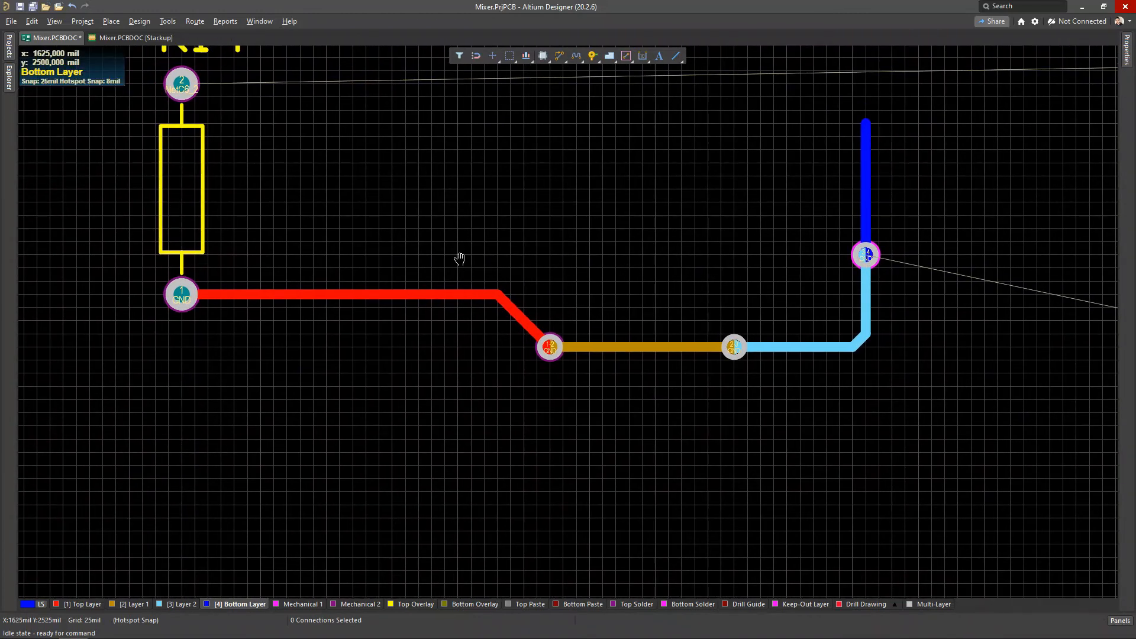
right_click_drag(459, 256, 470, 256)
middle_click_drag(523, 216, 525, 228)
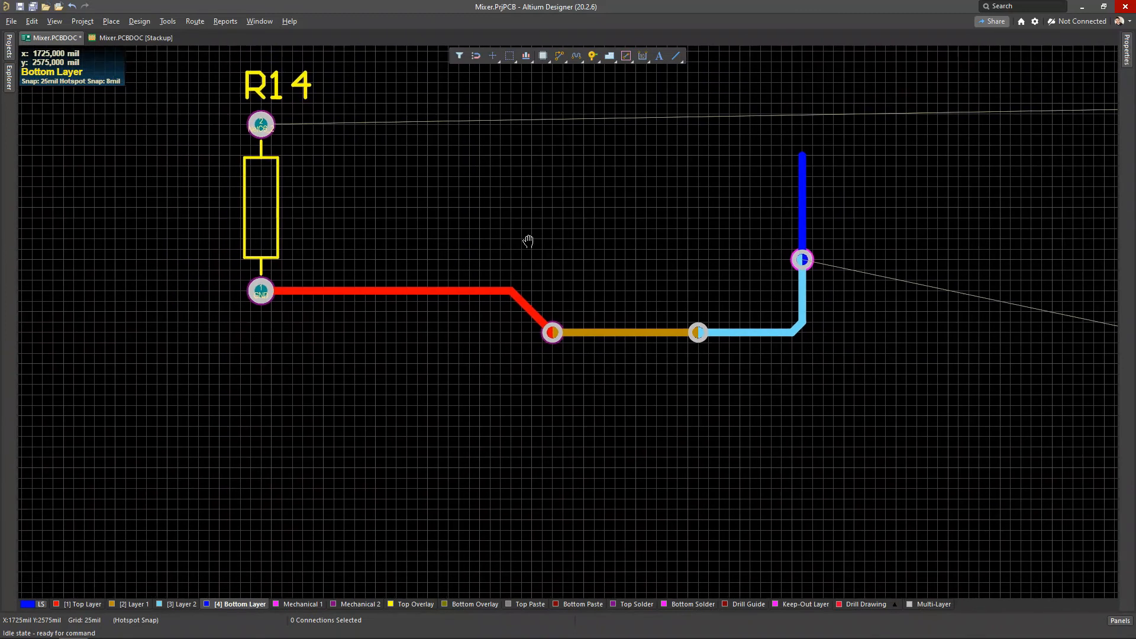
right_click_drag(525, 229, 540, 243)
Add an impedance profile to the Mixer.PCBDOC layer stackup
left_click(151, 39)
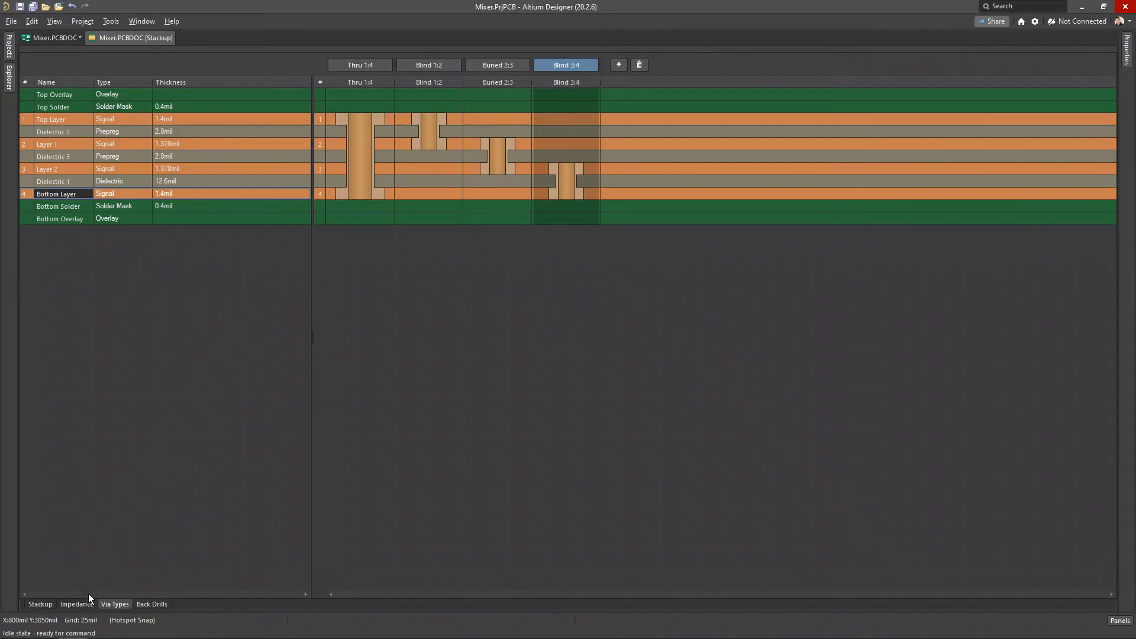
left_click(81, 605)
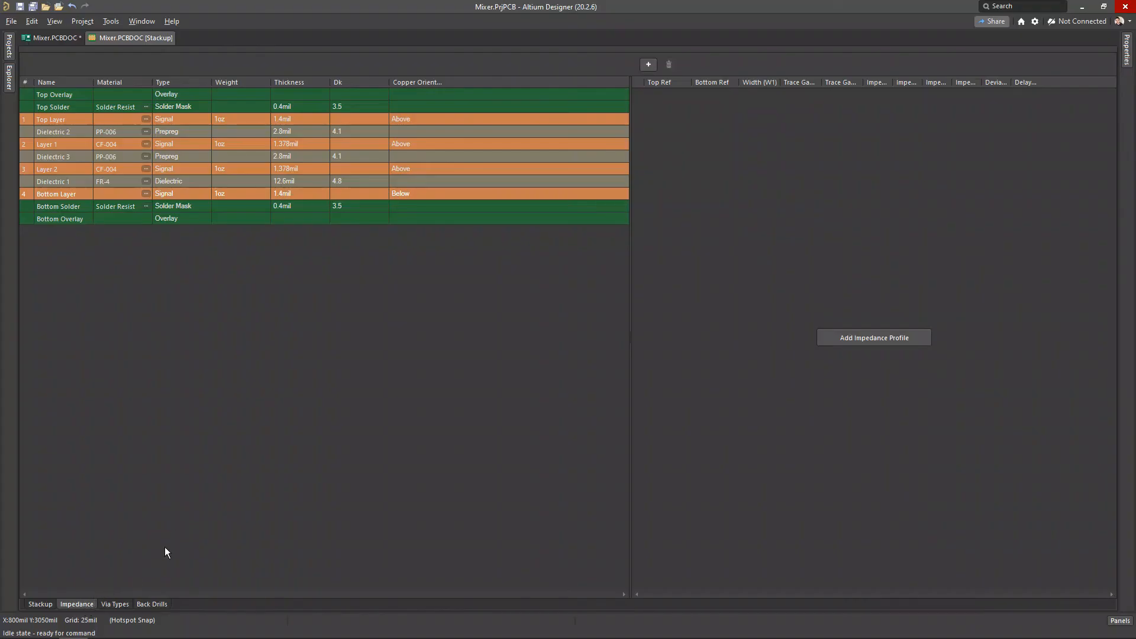
left_click(649, 64)
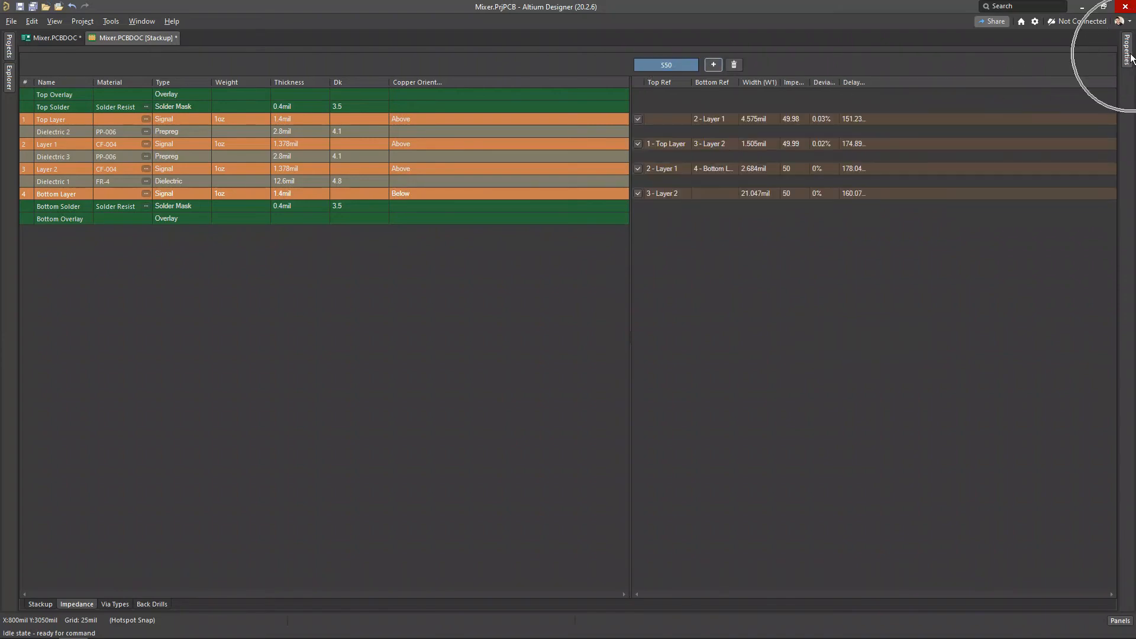
Keep the impedance profile's Properties panel docked open and widen it
left_click(1128, 54)
left_click(1104, 53)
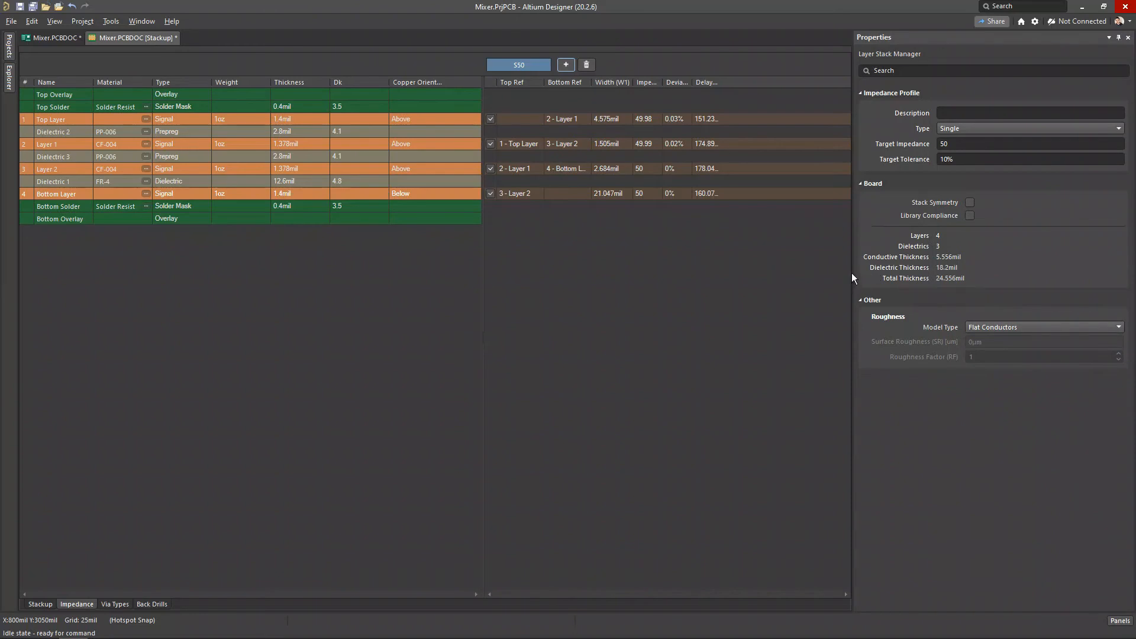
left_click_drag(852, 276, 760, 293)
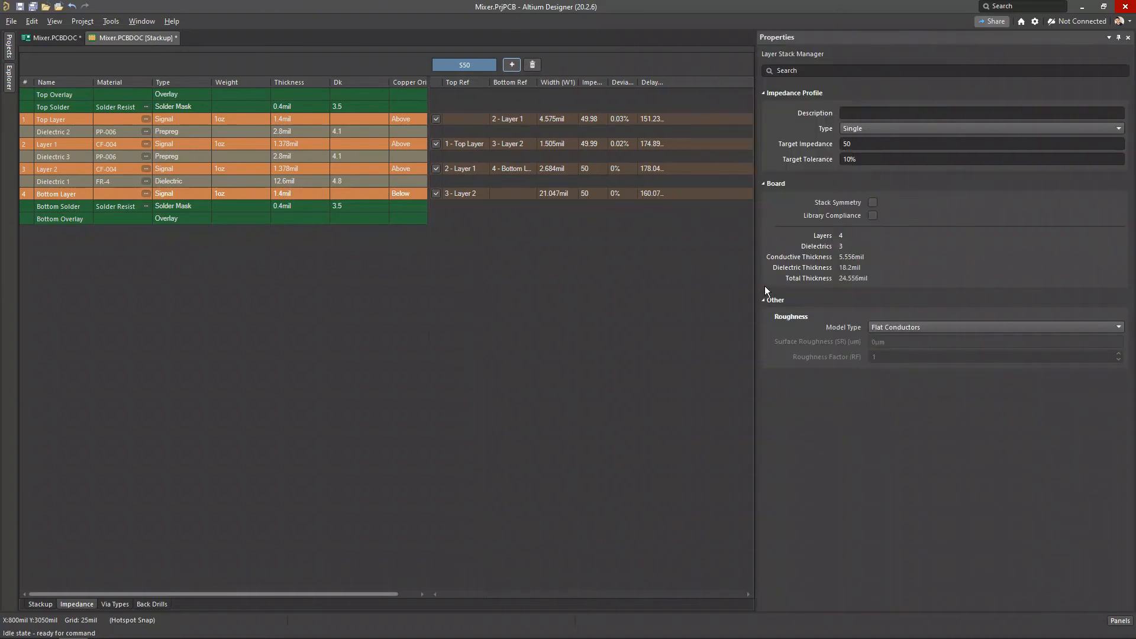
Review the transmission line data of each signal layer in the impedance profile, ending on the Top Layer
left_click(465, 120)
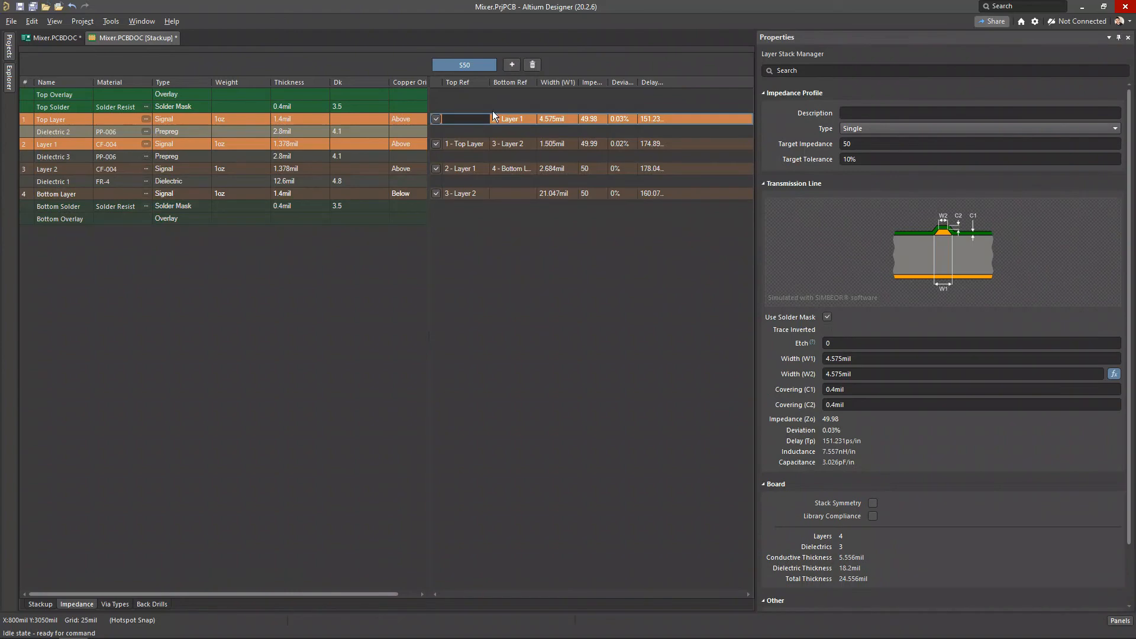
left_click(470, 143)
left_click(467, 168)
left_click(468, 194)
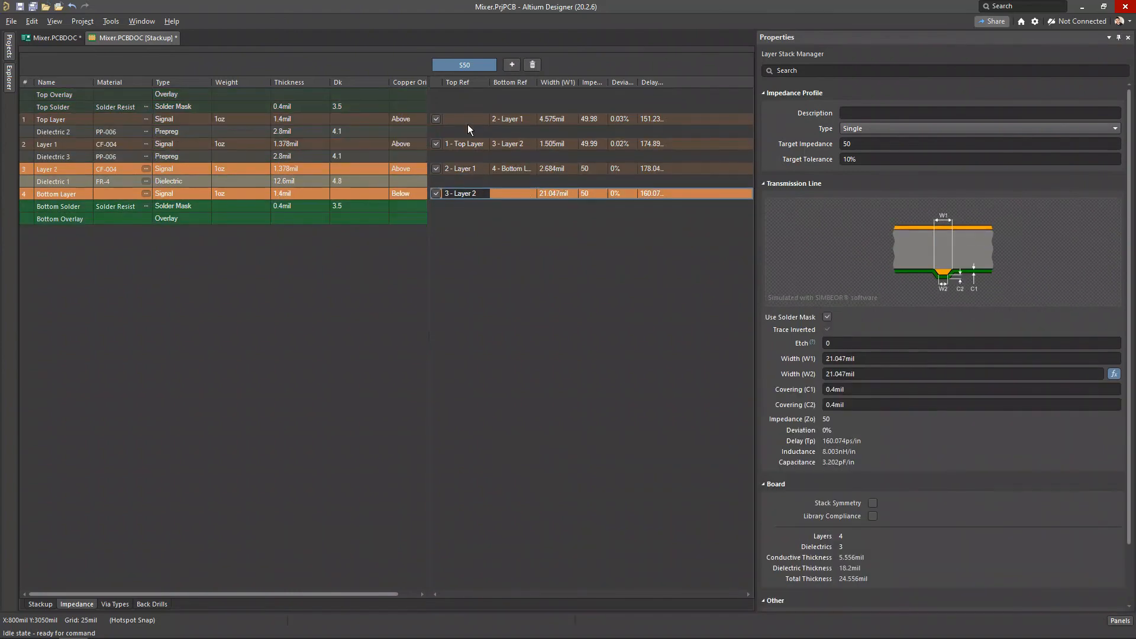
left_click(471, 120)
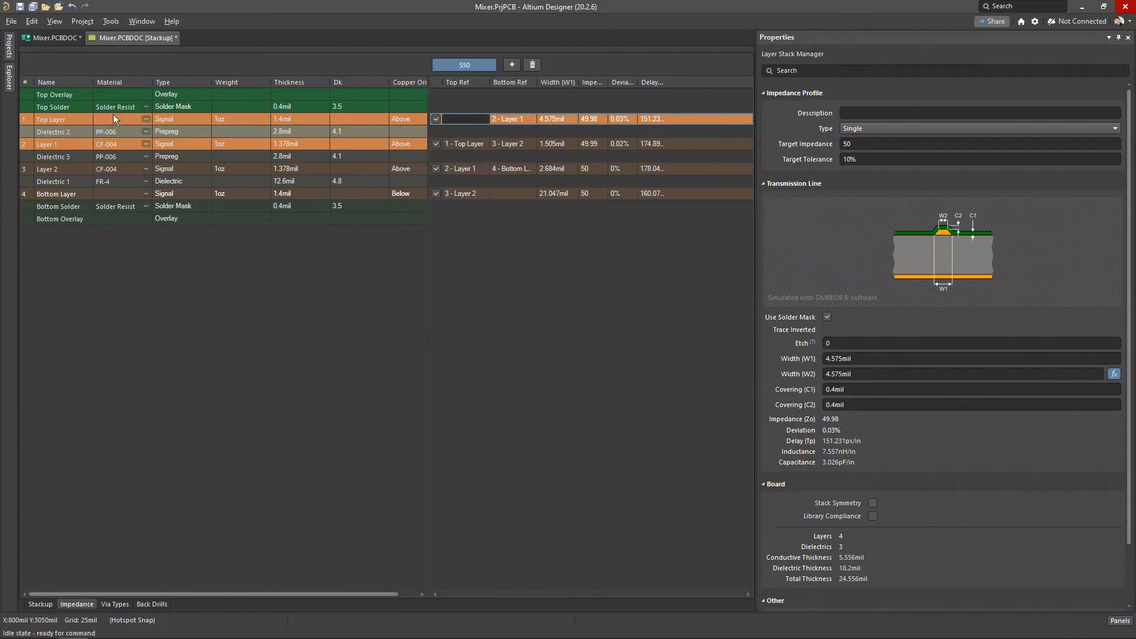
Check the impedance profile's available types and keep Single
double_click(83, 120)
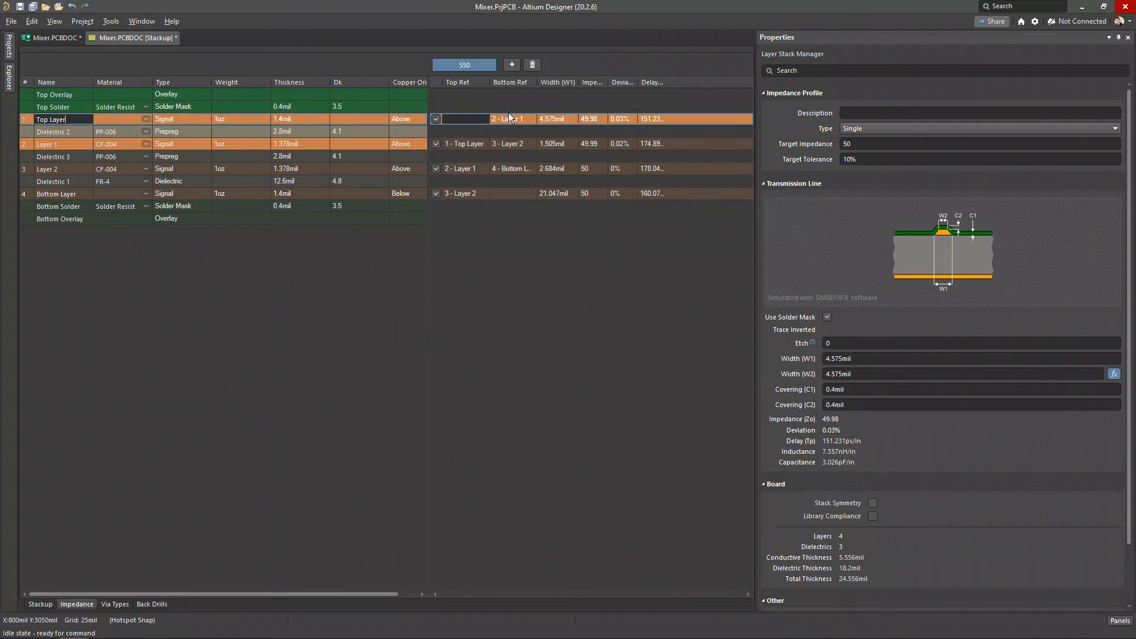
left_click(598, 107)
left_click(863, 114)
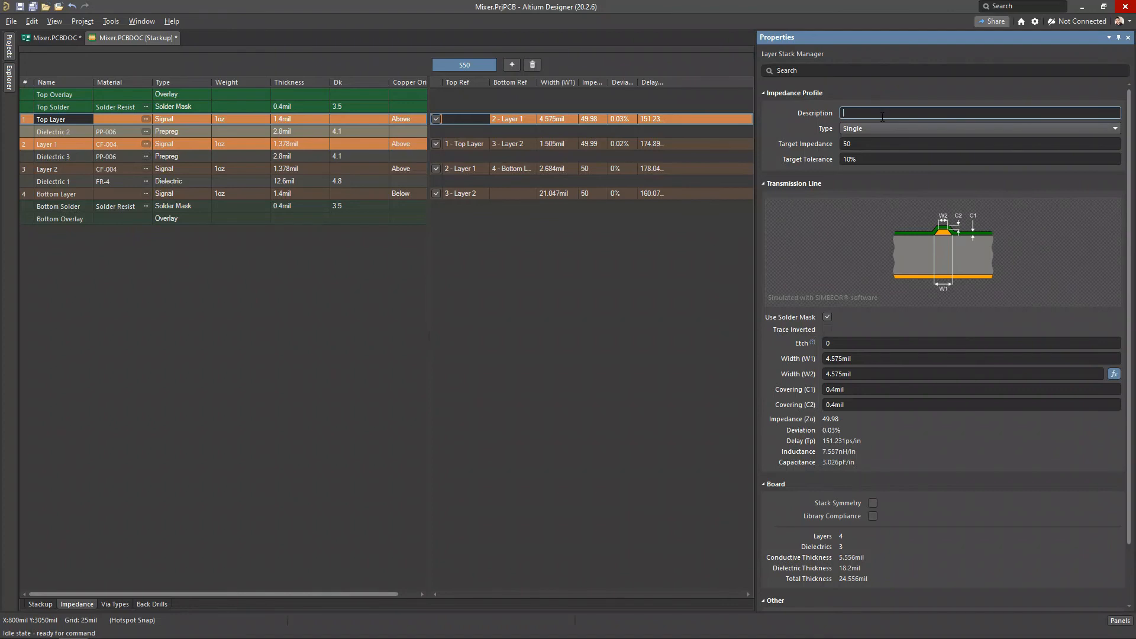
left_click(885, 129)
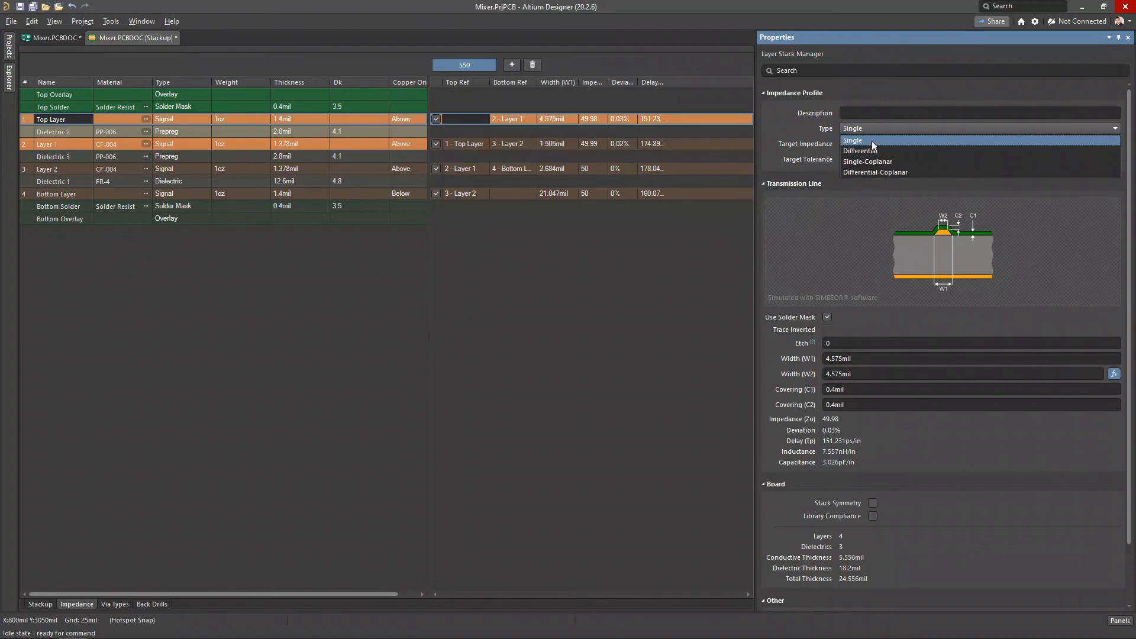
left_click(800, 126)
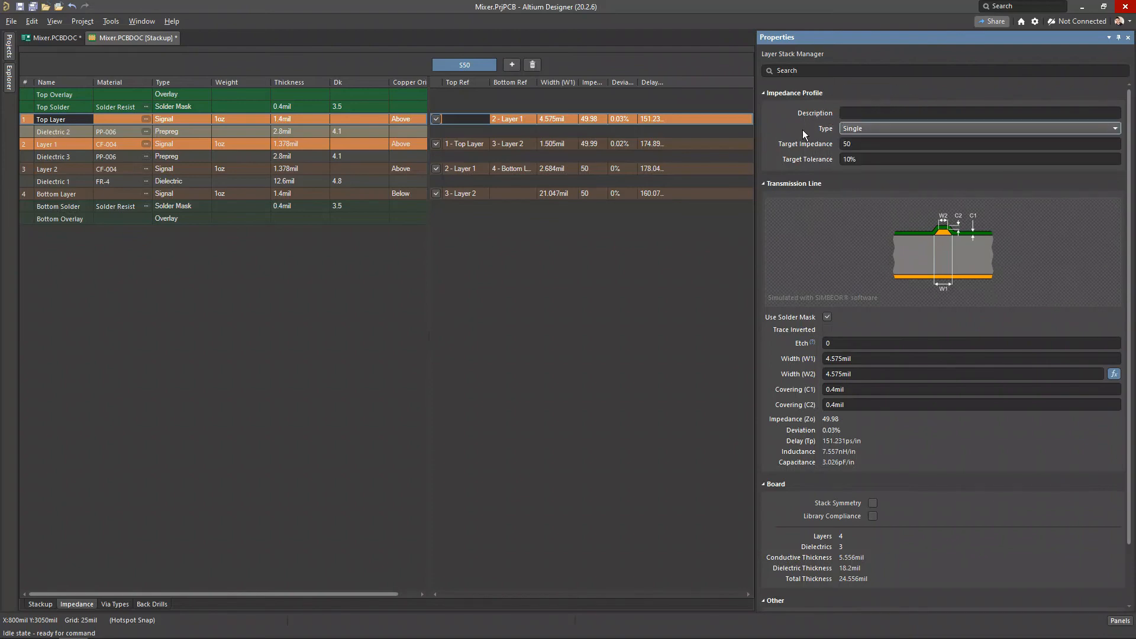
Set the profile's target impedance to 30 and copy the Top Layer's Width (W1)
left_click(873, 144)
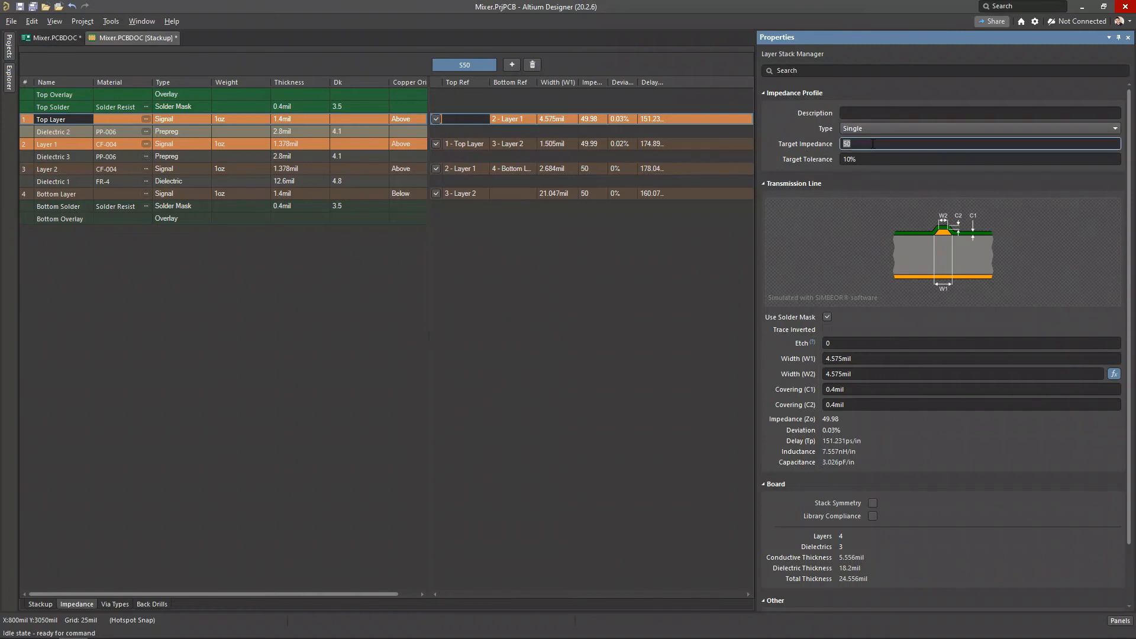
type("30")
key("Tab")
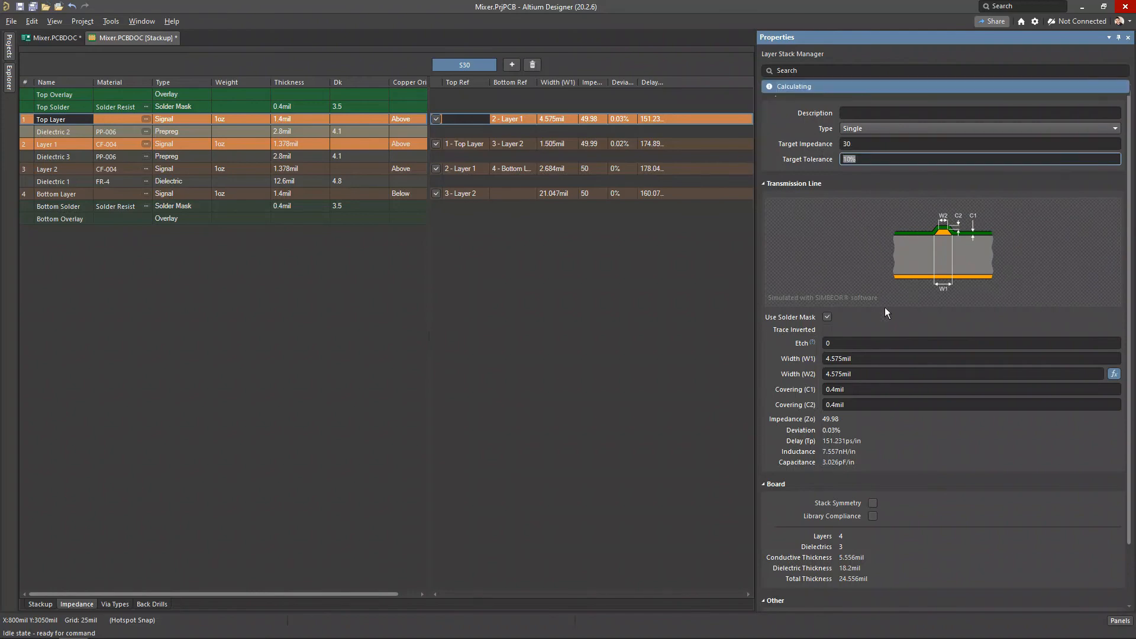
left_click(869, 358)
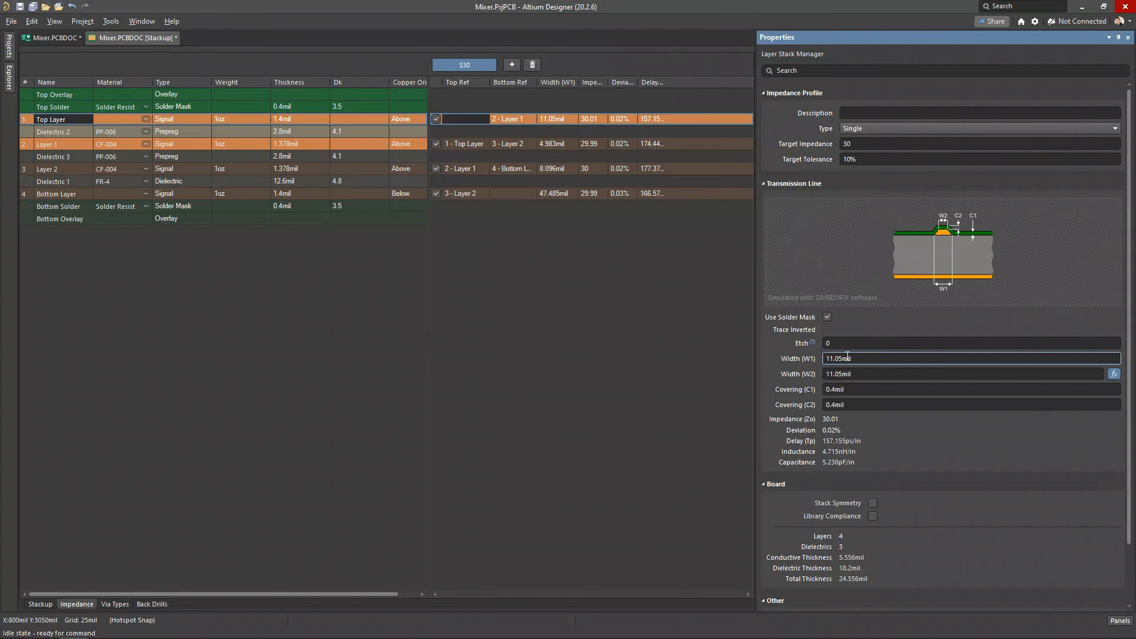
key("ctrl+c")
left_click(870, 360)
Set the impedance profile's target impedance to 20
left_click(867, 146)
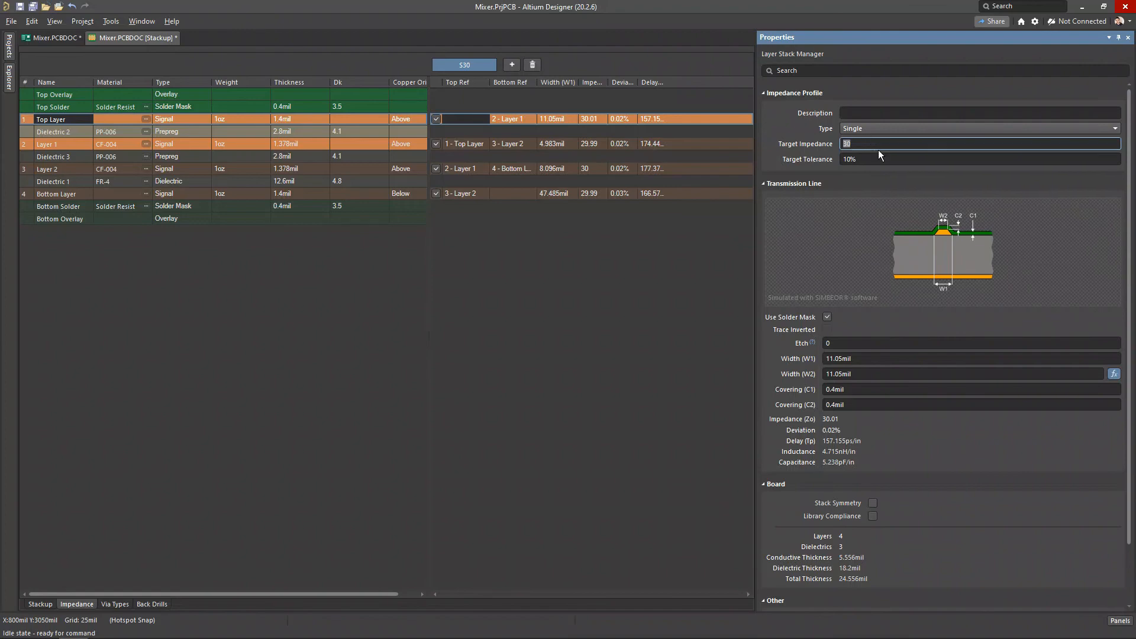
left_click(869, 143)
double_click(866, 145)
left_click(869, 143)
double_click(856, 143)
type("20")
left_click(879, 160)
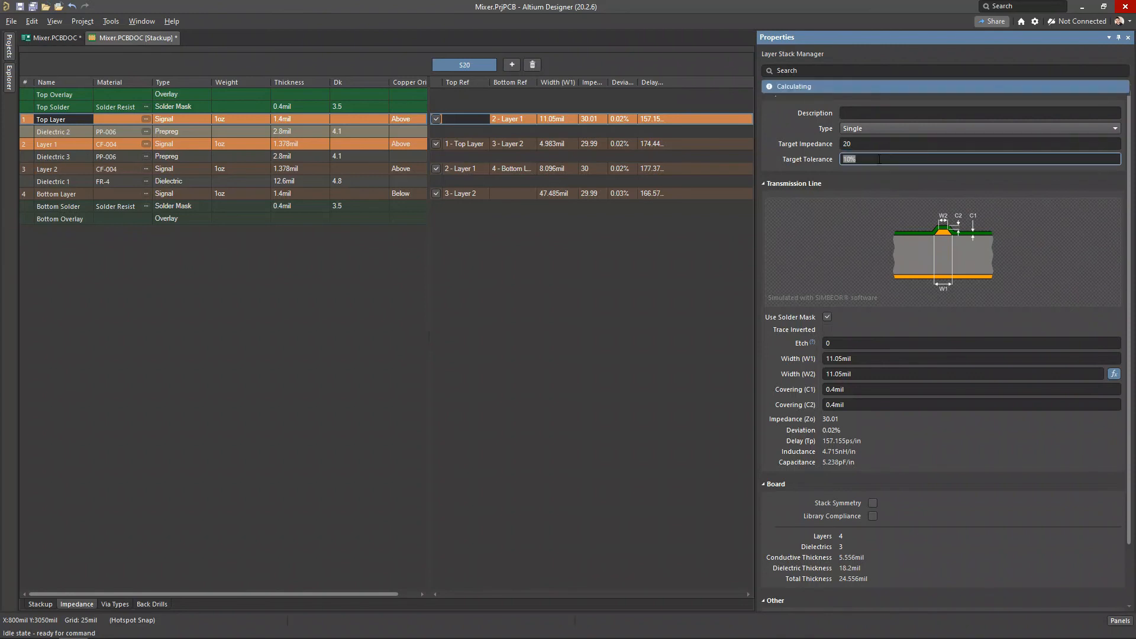
Examine the Top Layer's Width (W1) calculated for the target impedance of 20
left_click(885, 360)
left_click(891, 358)
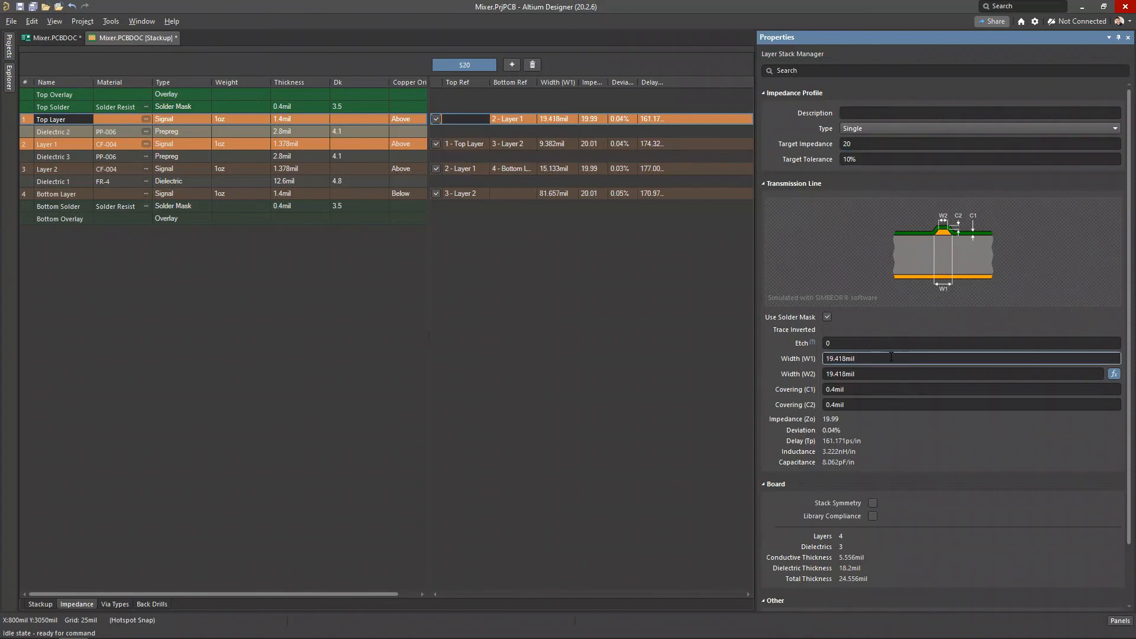
left_click_drag(888, 357, 815, 358)
left_click(864, 359)
left_click_drag(863, 359, 811, 360)
left_click(865, 360)
left_click_drag(860, 357, 786, 348)
left_click(863, 360)
Save the Mixer.PCBDOC stackup document and return to the Mixer PCB layout
right_click(120, 39)
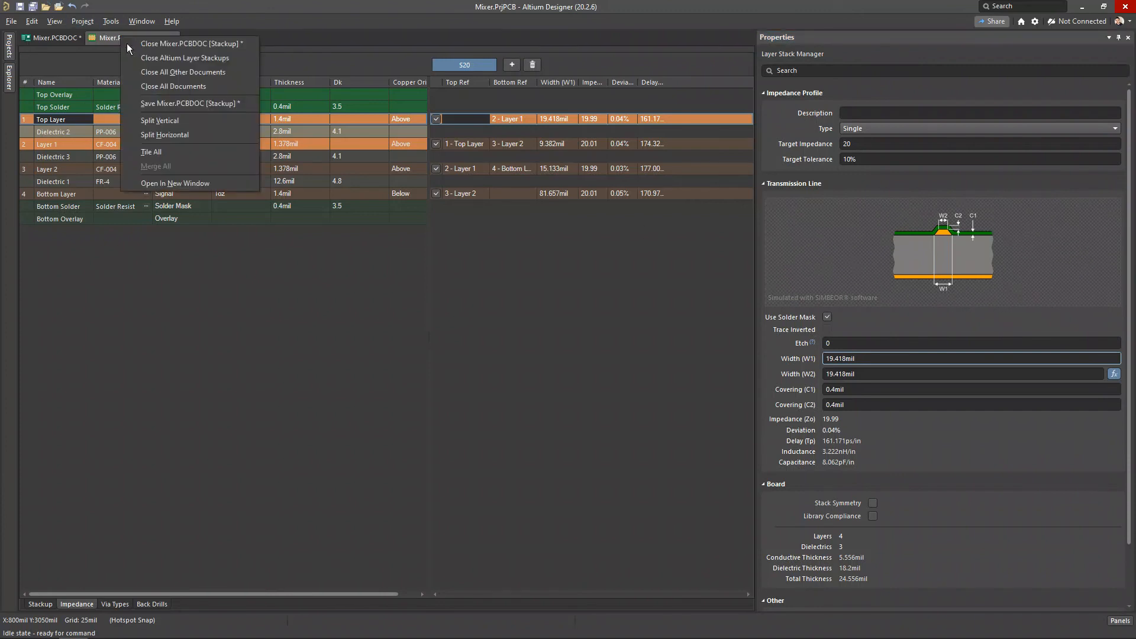
left_click(173, 106)
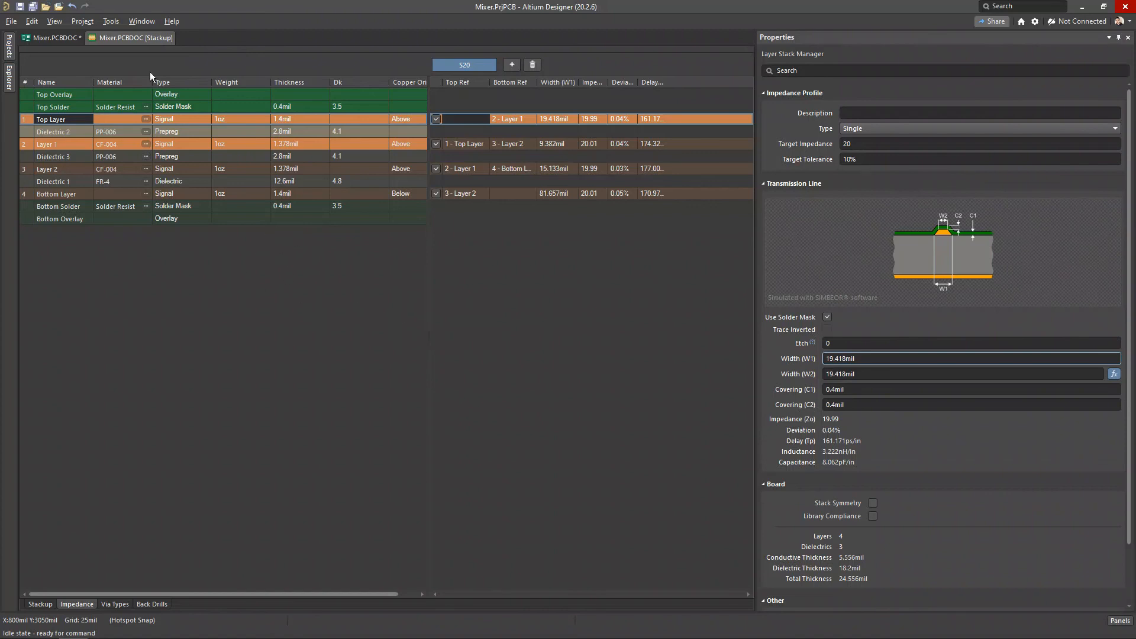
right_click(135, 39)
left_click(242, 268)
left_click(61, 39)
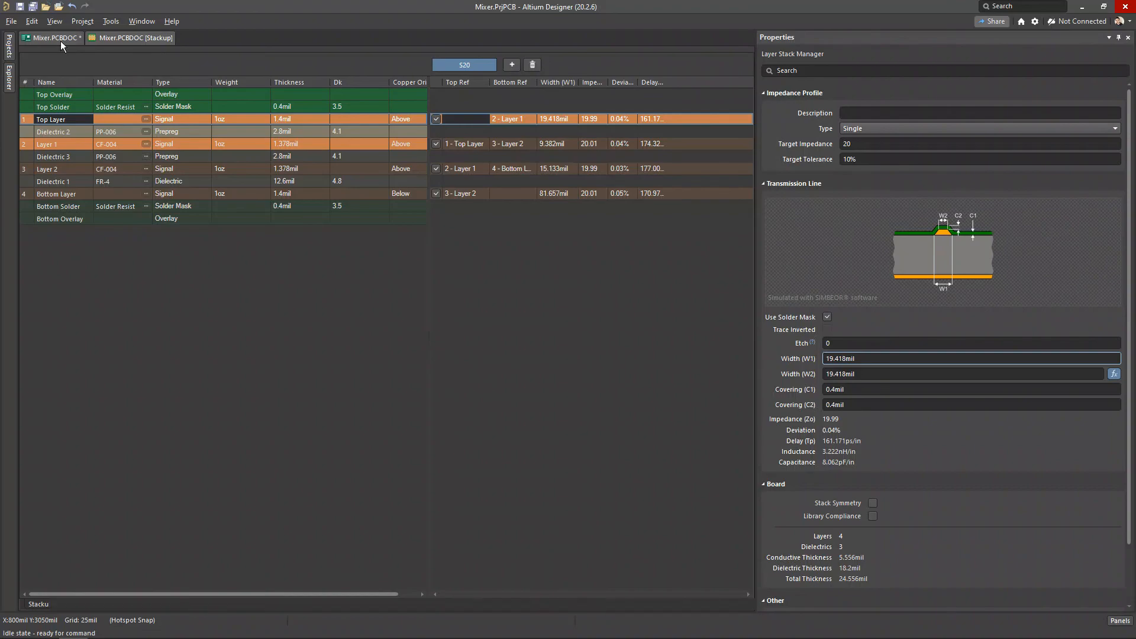
Open the PCB design rules editor and display the Width rule in the Routing category
scroll(455, 242, "down", 3, "ctrl")
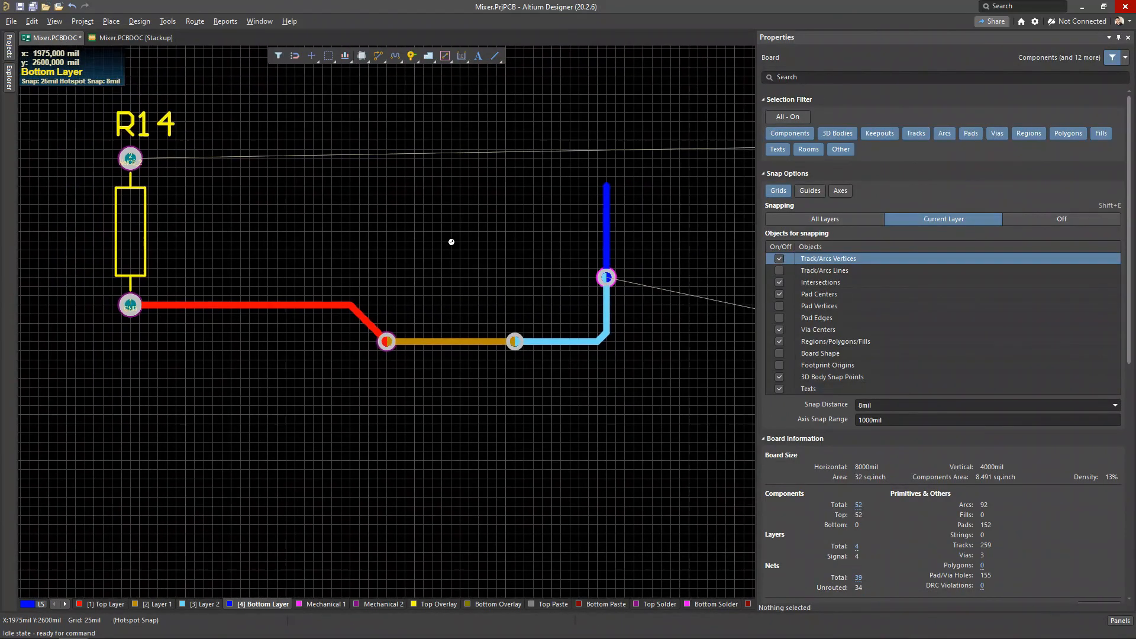
right_click_drag(427, 230, 469, 229)
scroll(404, 189, "down", 2, "ctrl")
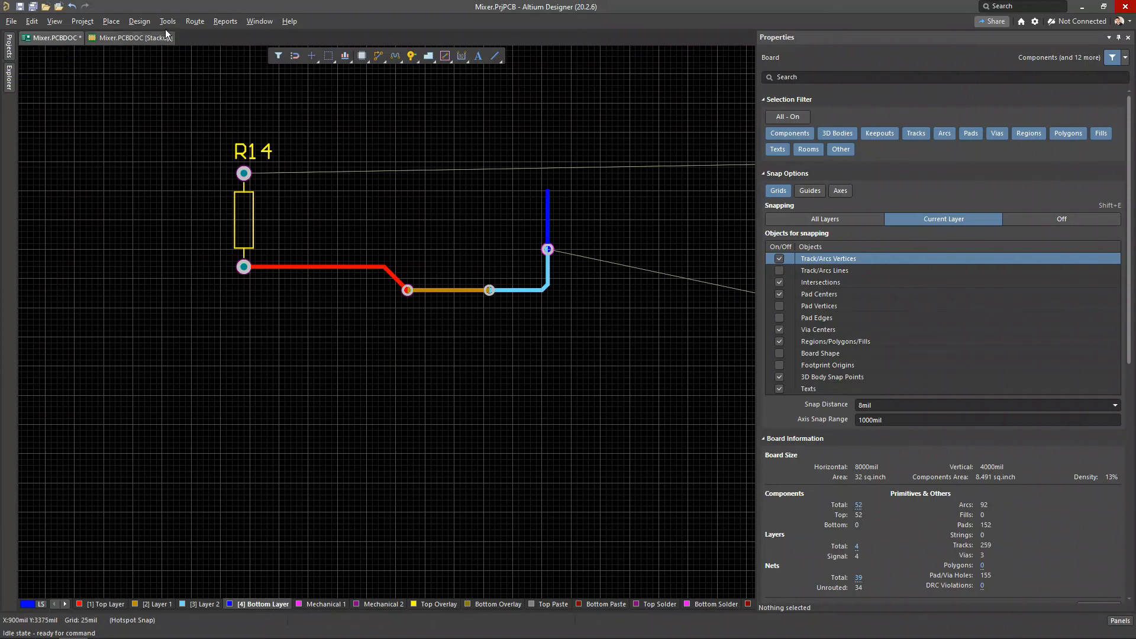
left_click(140, 21)
left_click(157, 67)
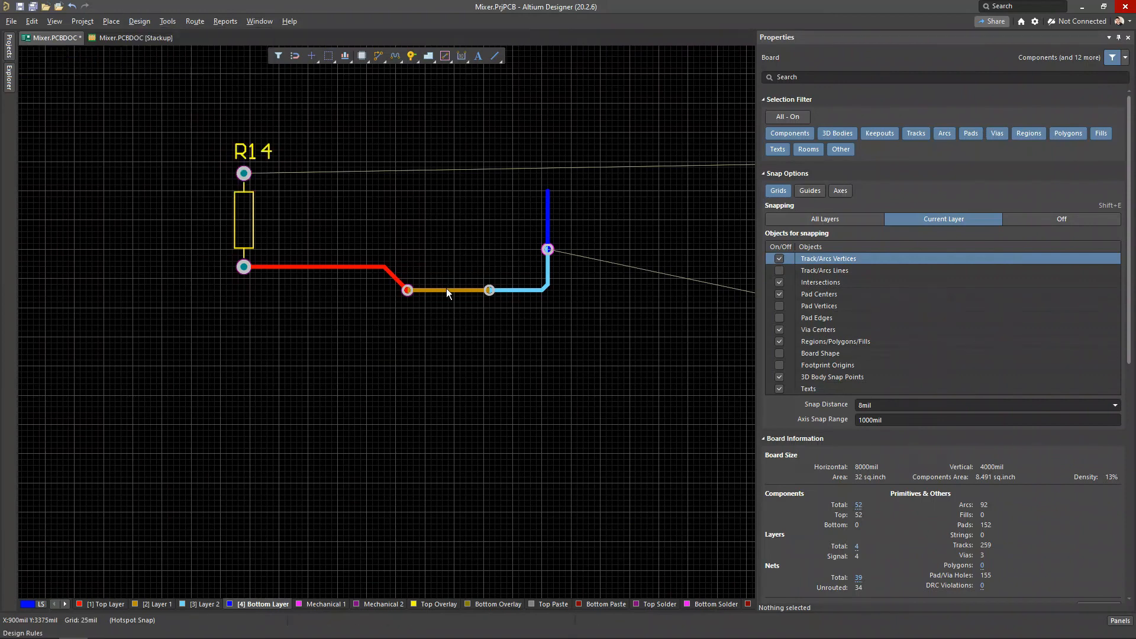
left_click(159, 195)
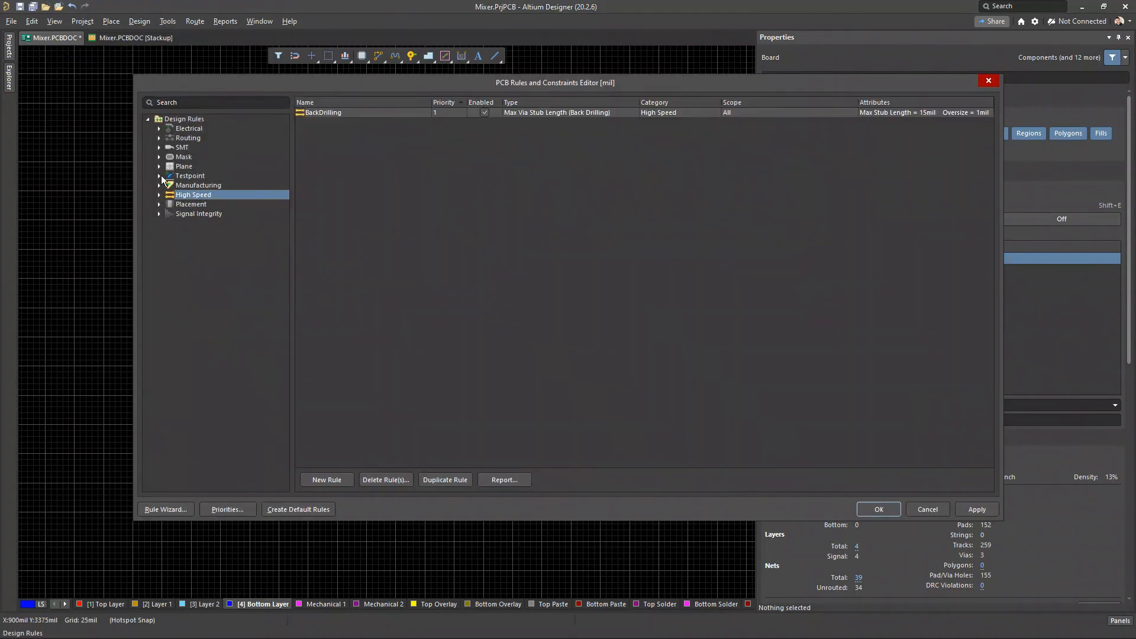
left_click(159, 138)
left_click(208, 157)
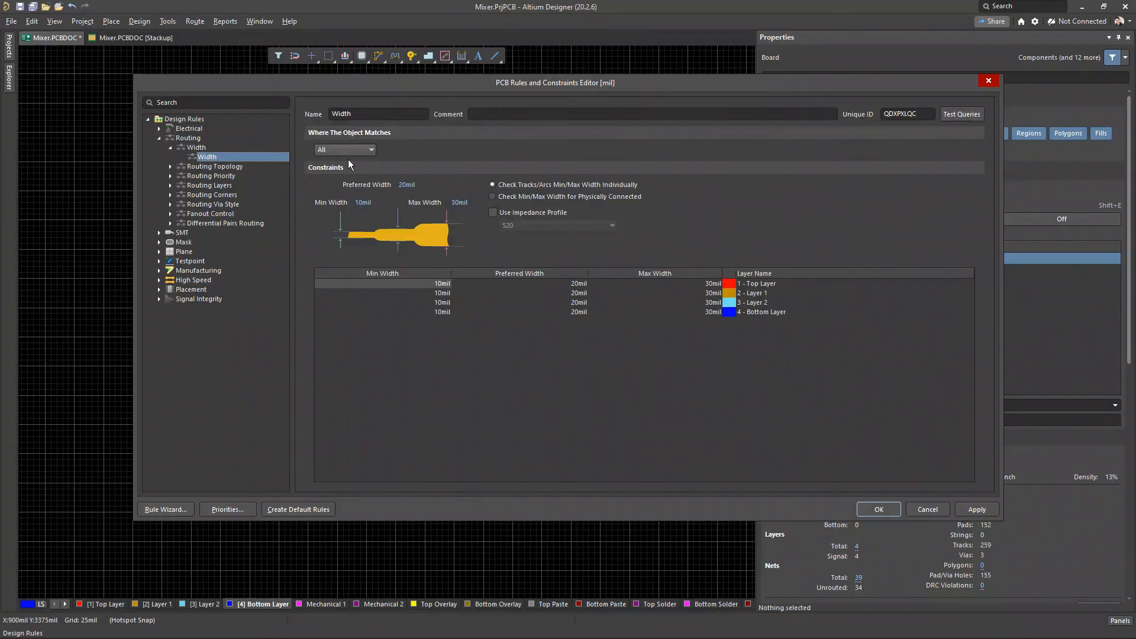
Check the Width rule's min, preferred and max width values and enable Use Impedance Profile with the S20 profile
left_click(378, 203)
left_click(424, 183)
left_click(465, 203)
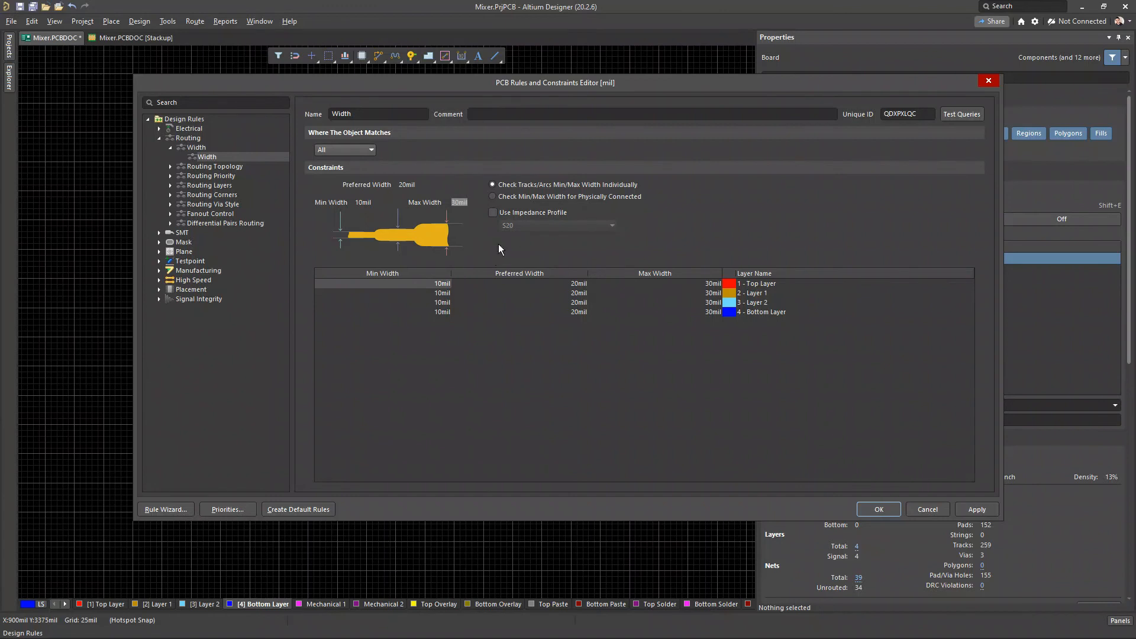
left_click(406, 184)
left_click(373, 202)
left_click(491, 204)
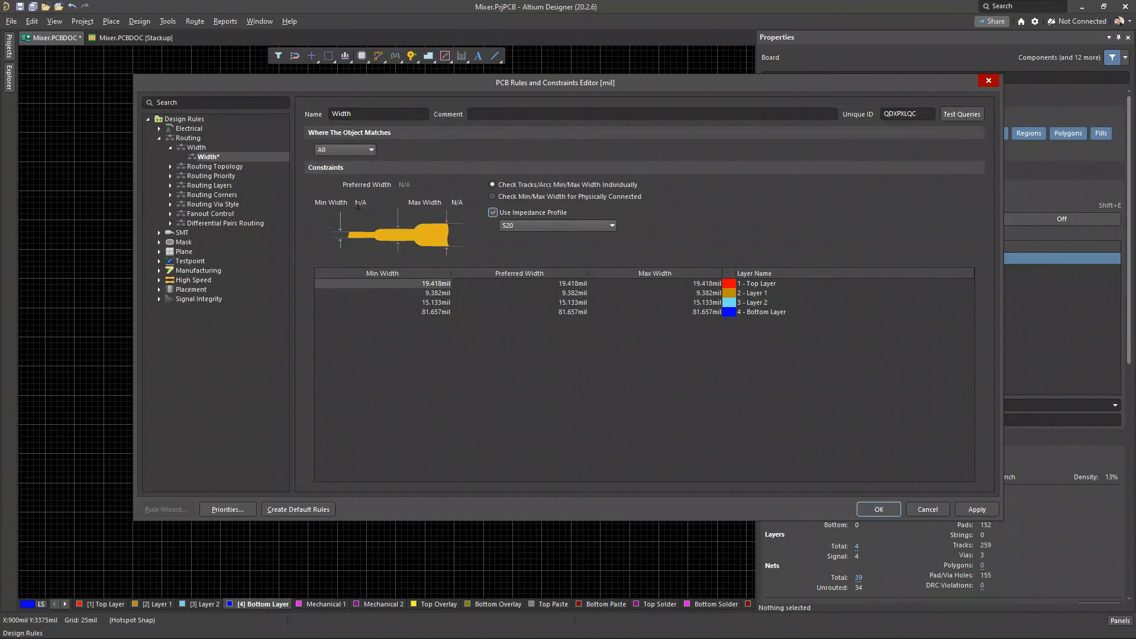
Sort the Width rule's layer table by descending Min Width and accept the rule changes
left_click(407, 285)
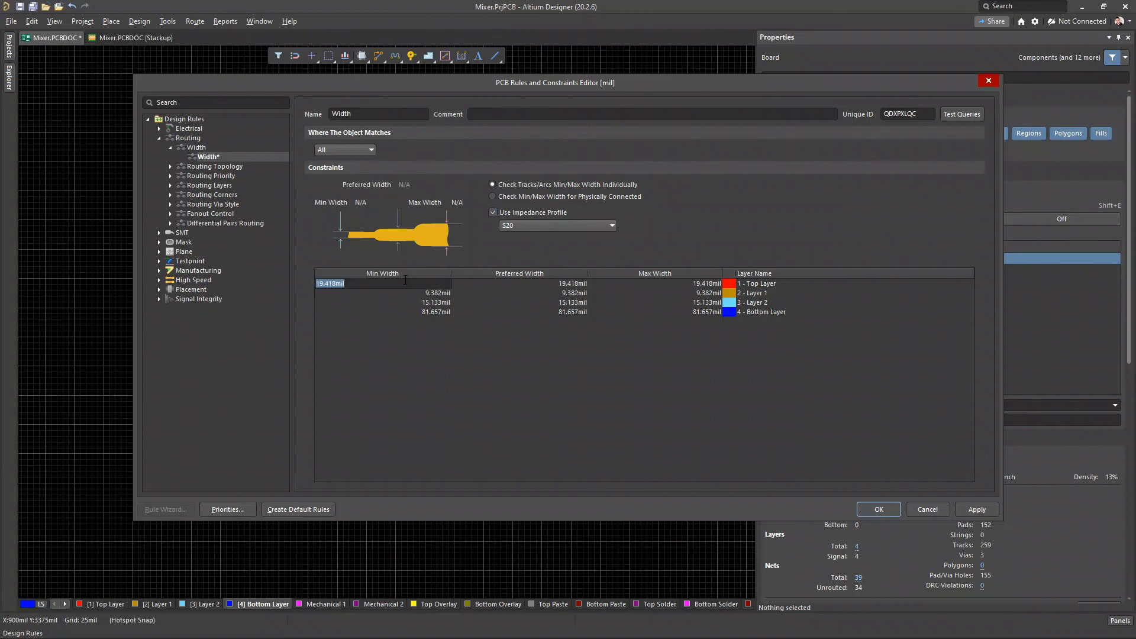
left_click(402, 310)
left_click(418, 274)
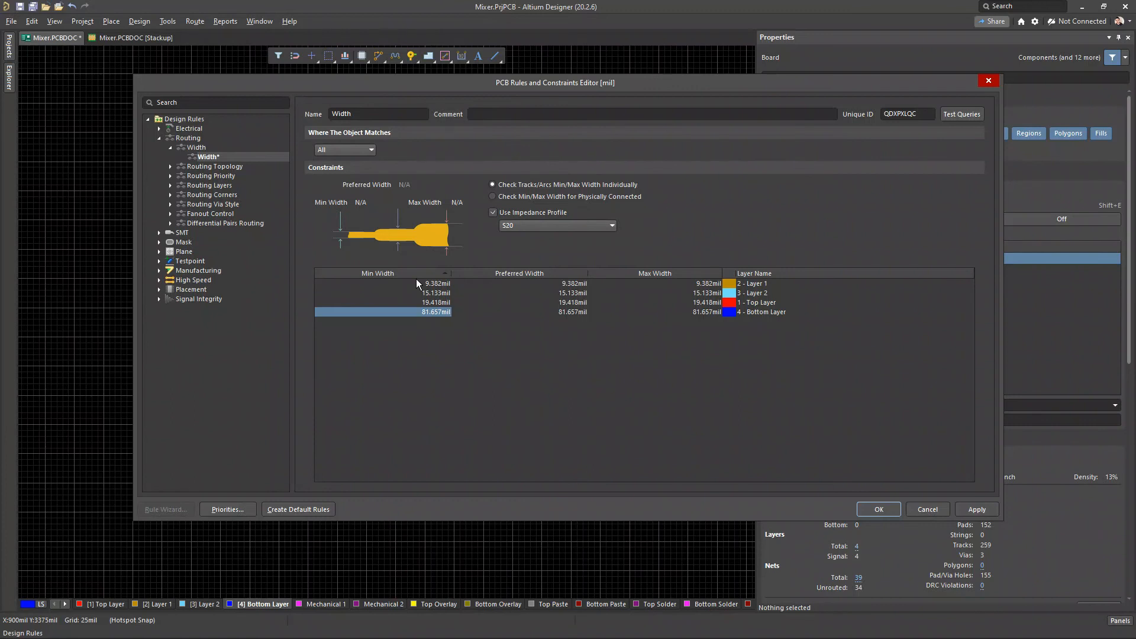
left_click(414, 273)
left_click(416, 293)
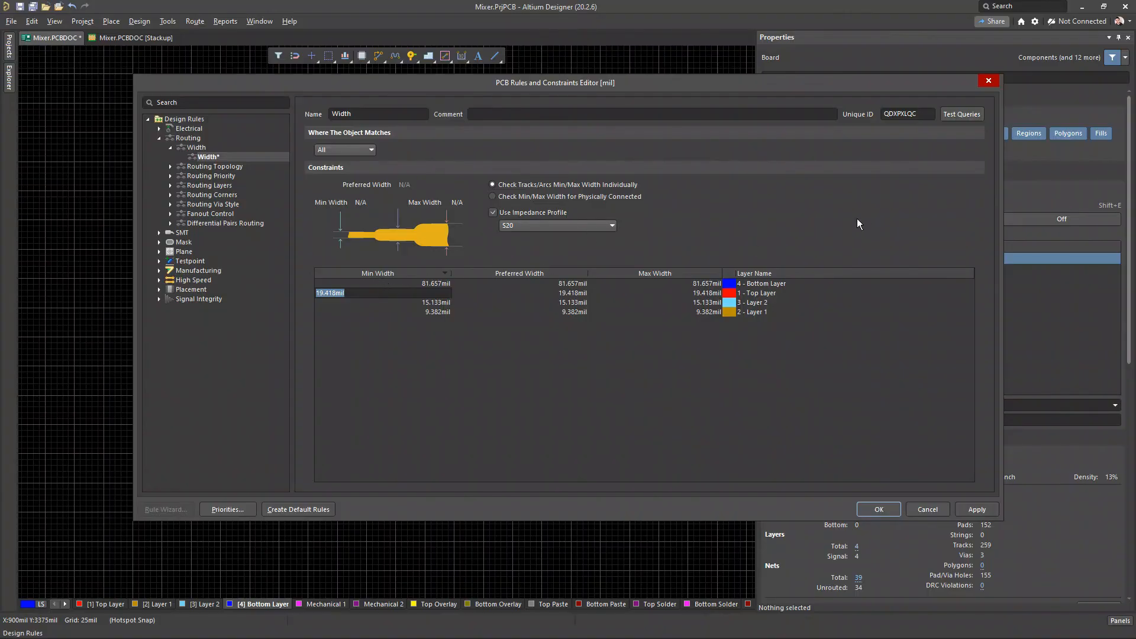
left_click(738, 397)
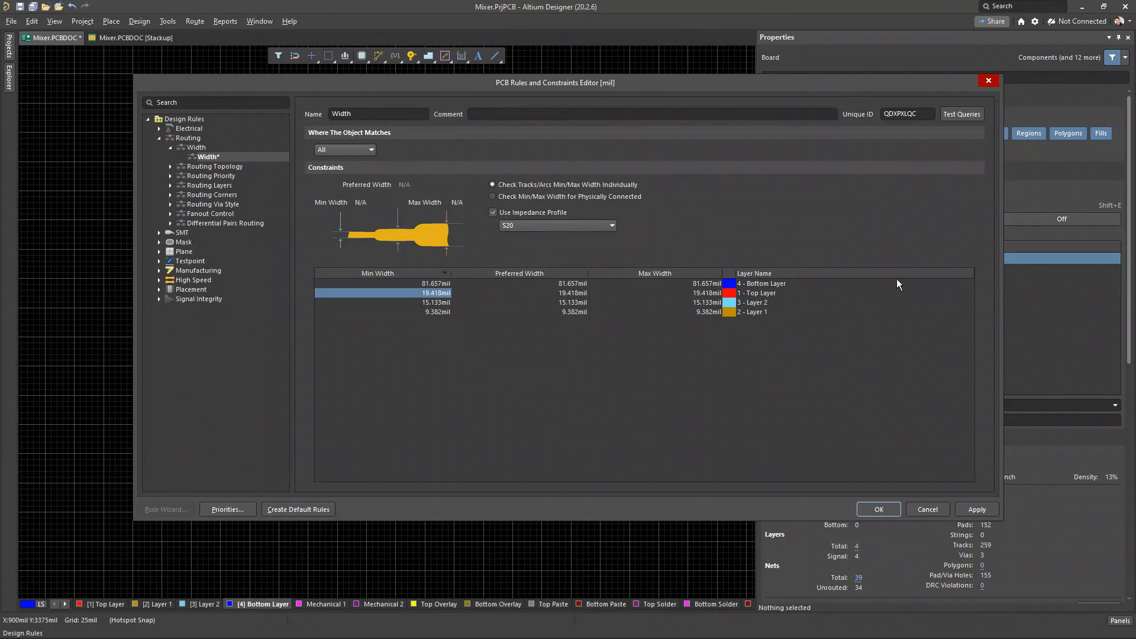
left_click(888, 511)
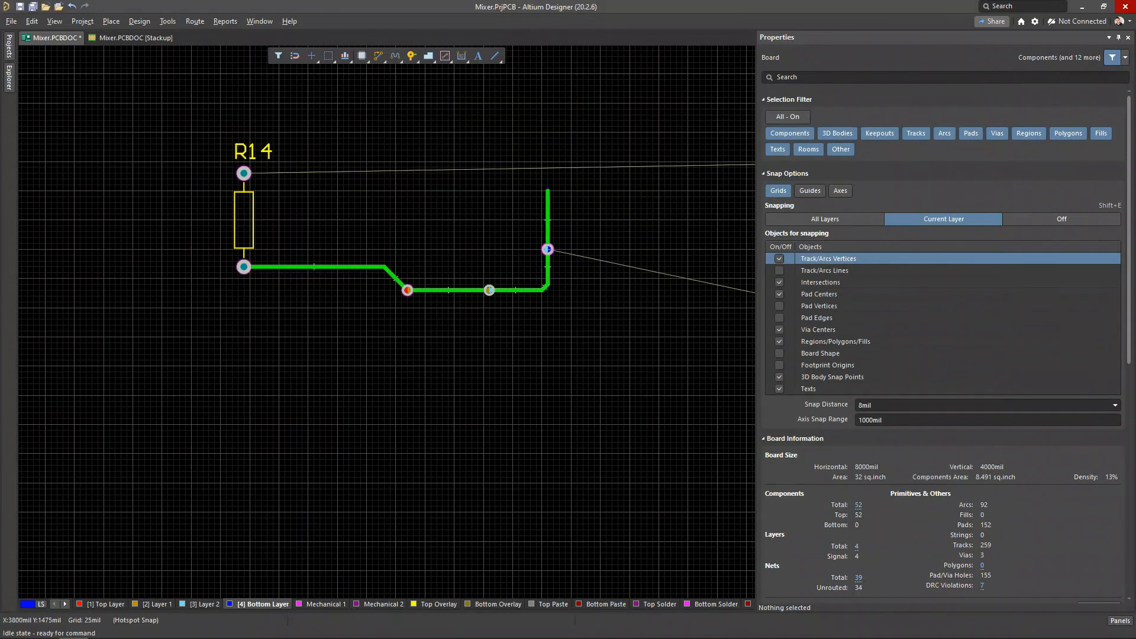